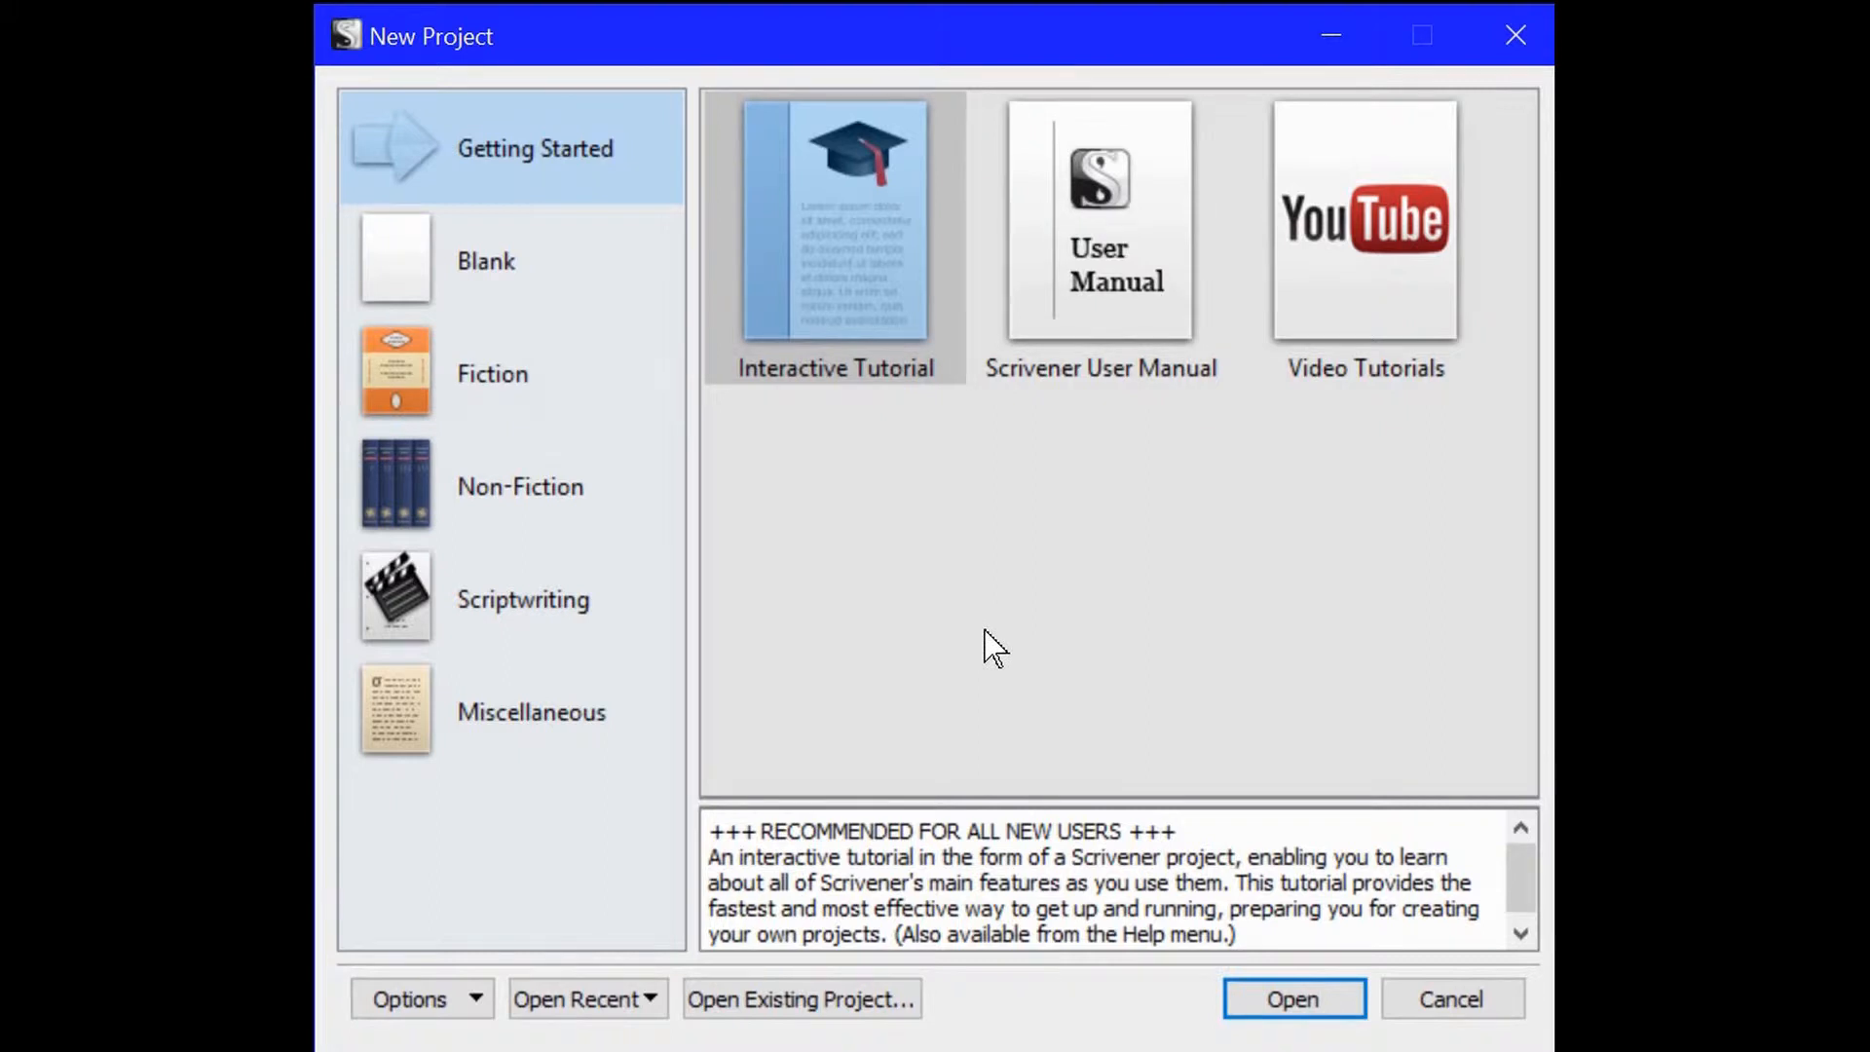
click(421, 365)
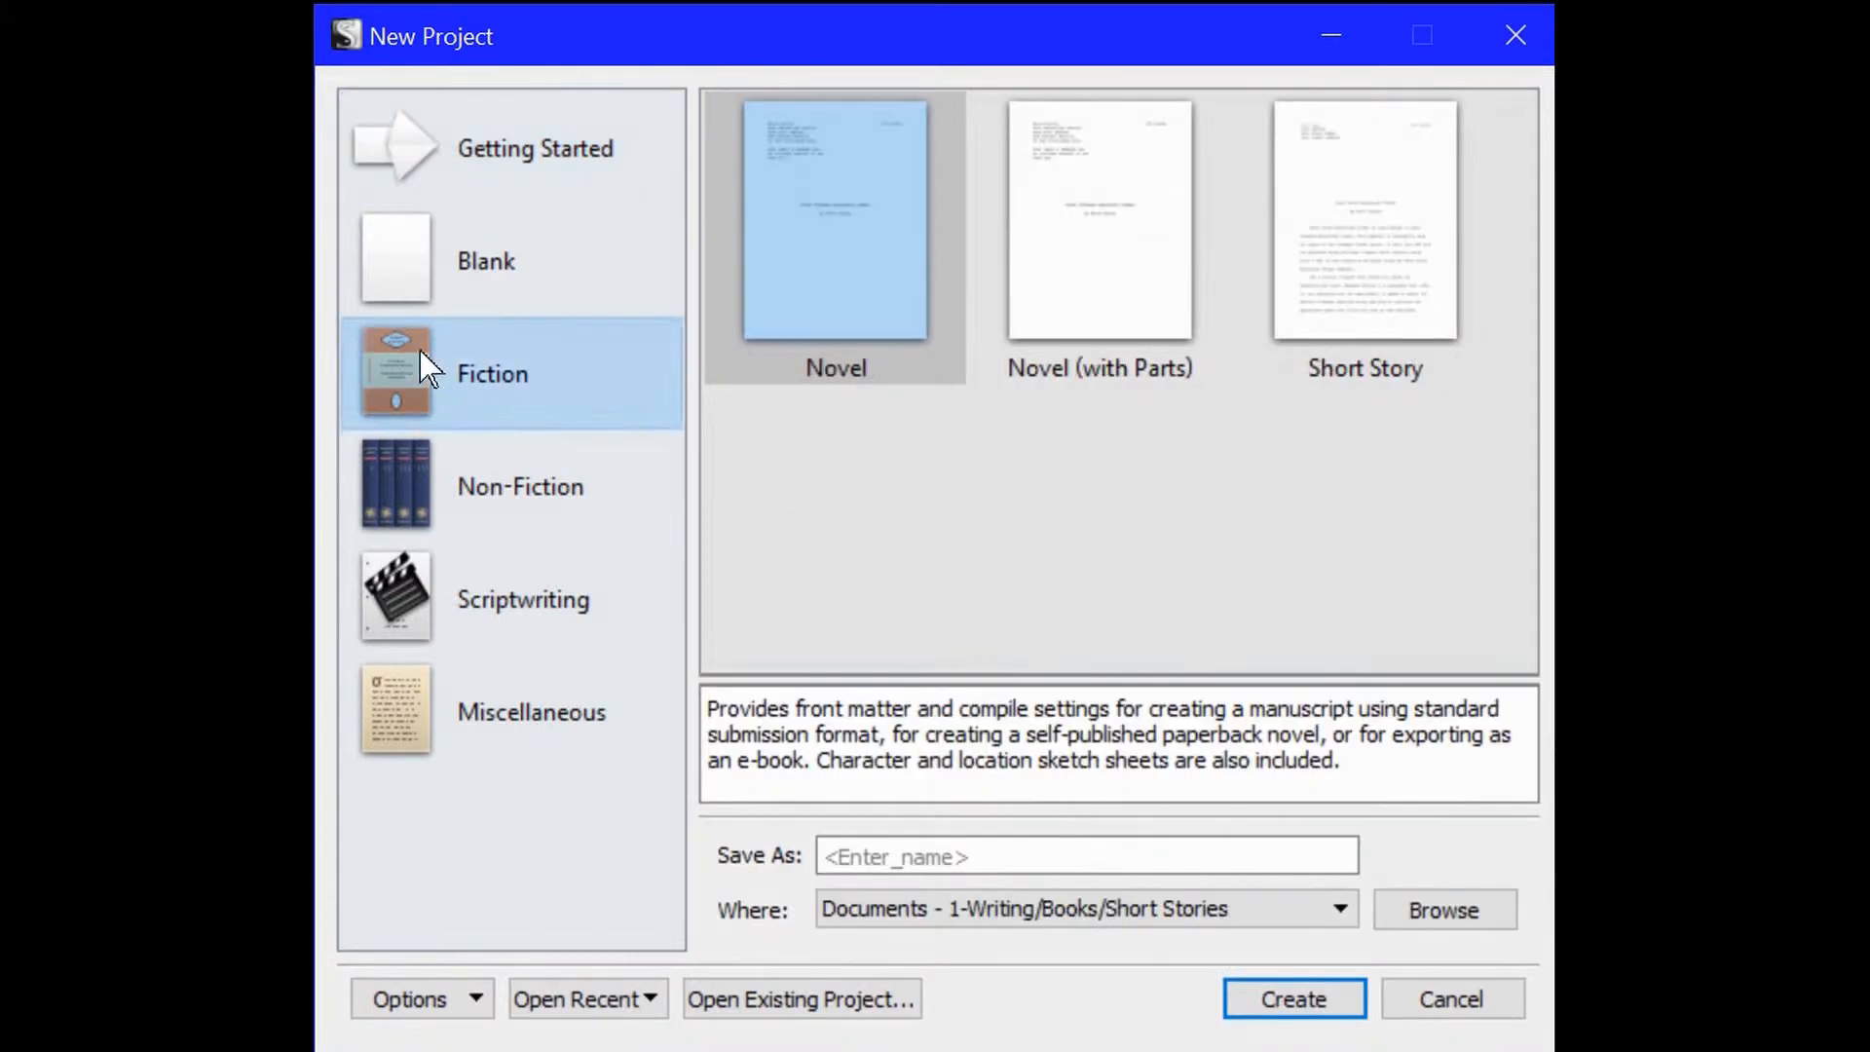
click(833, 288)
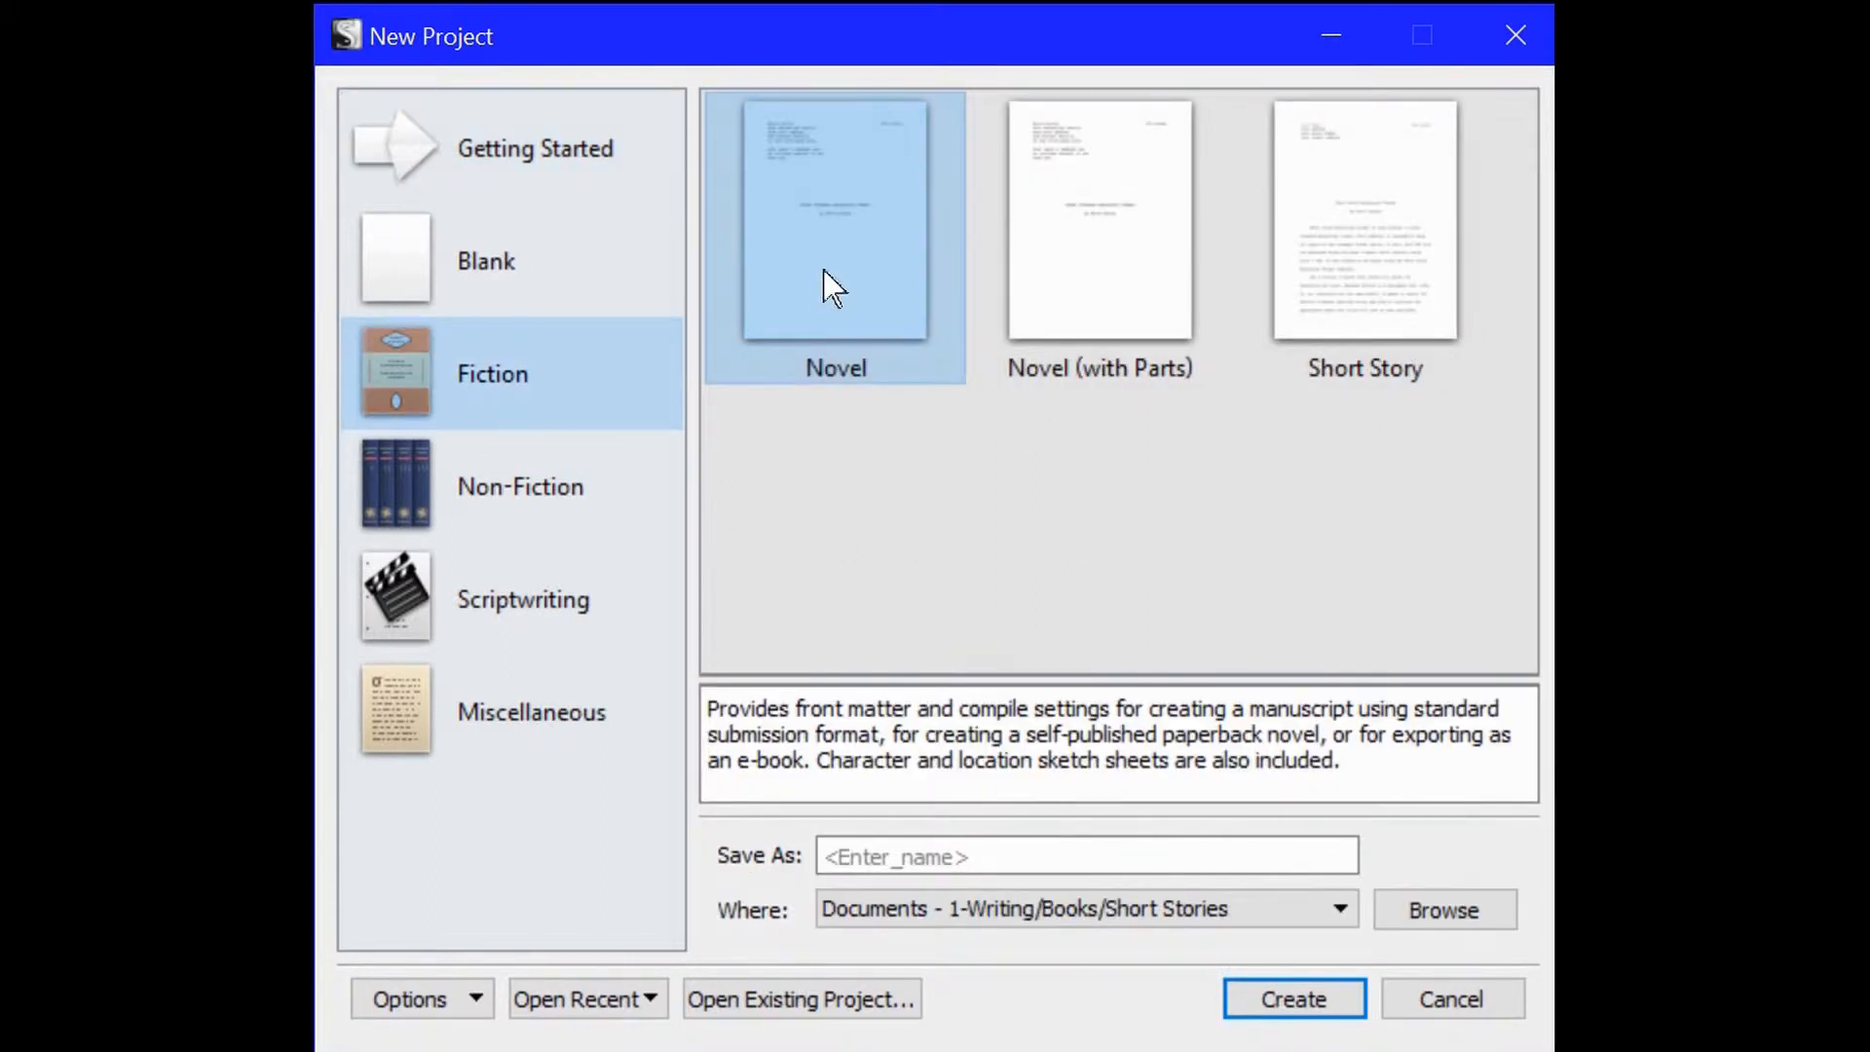
click(905, 867)
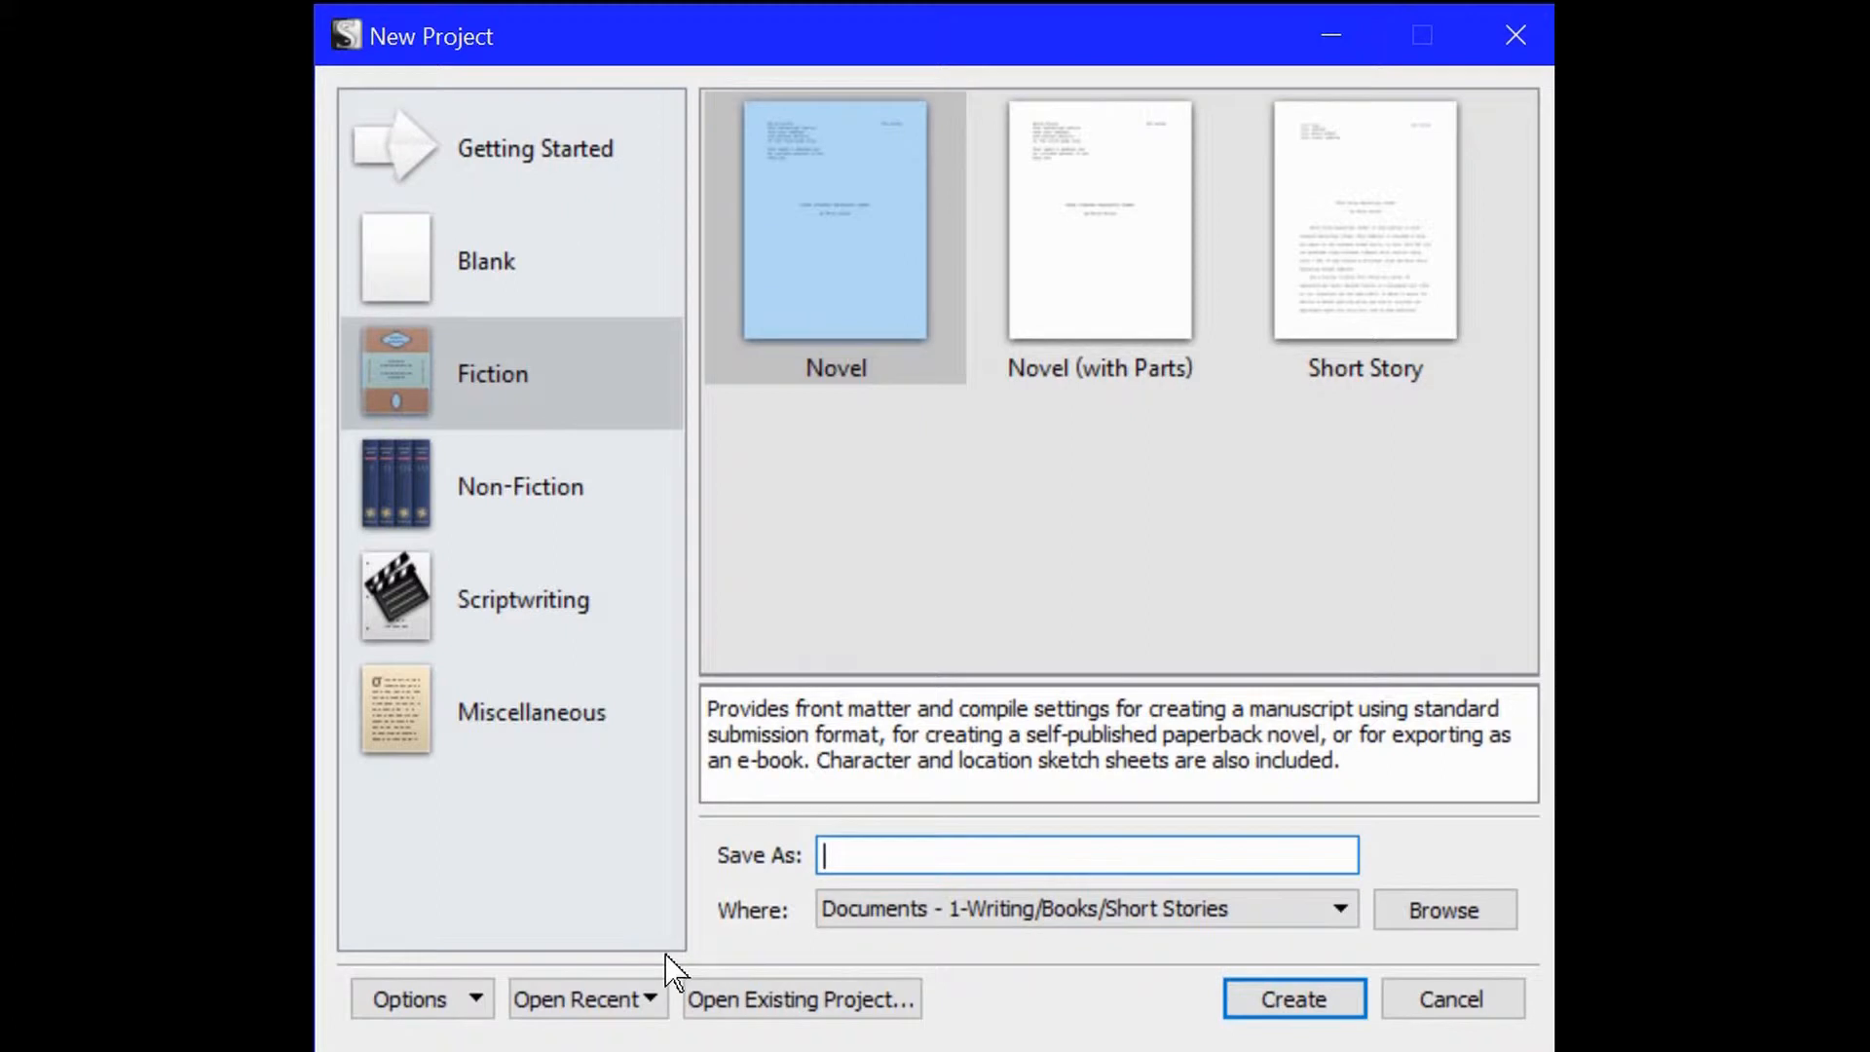
Step: Open the recent project Testing instead of creating a new one
click(651, 1007)
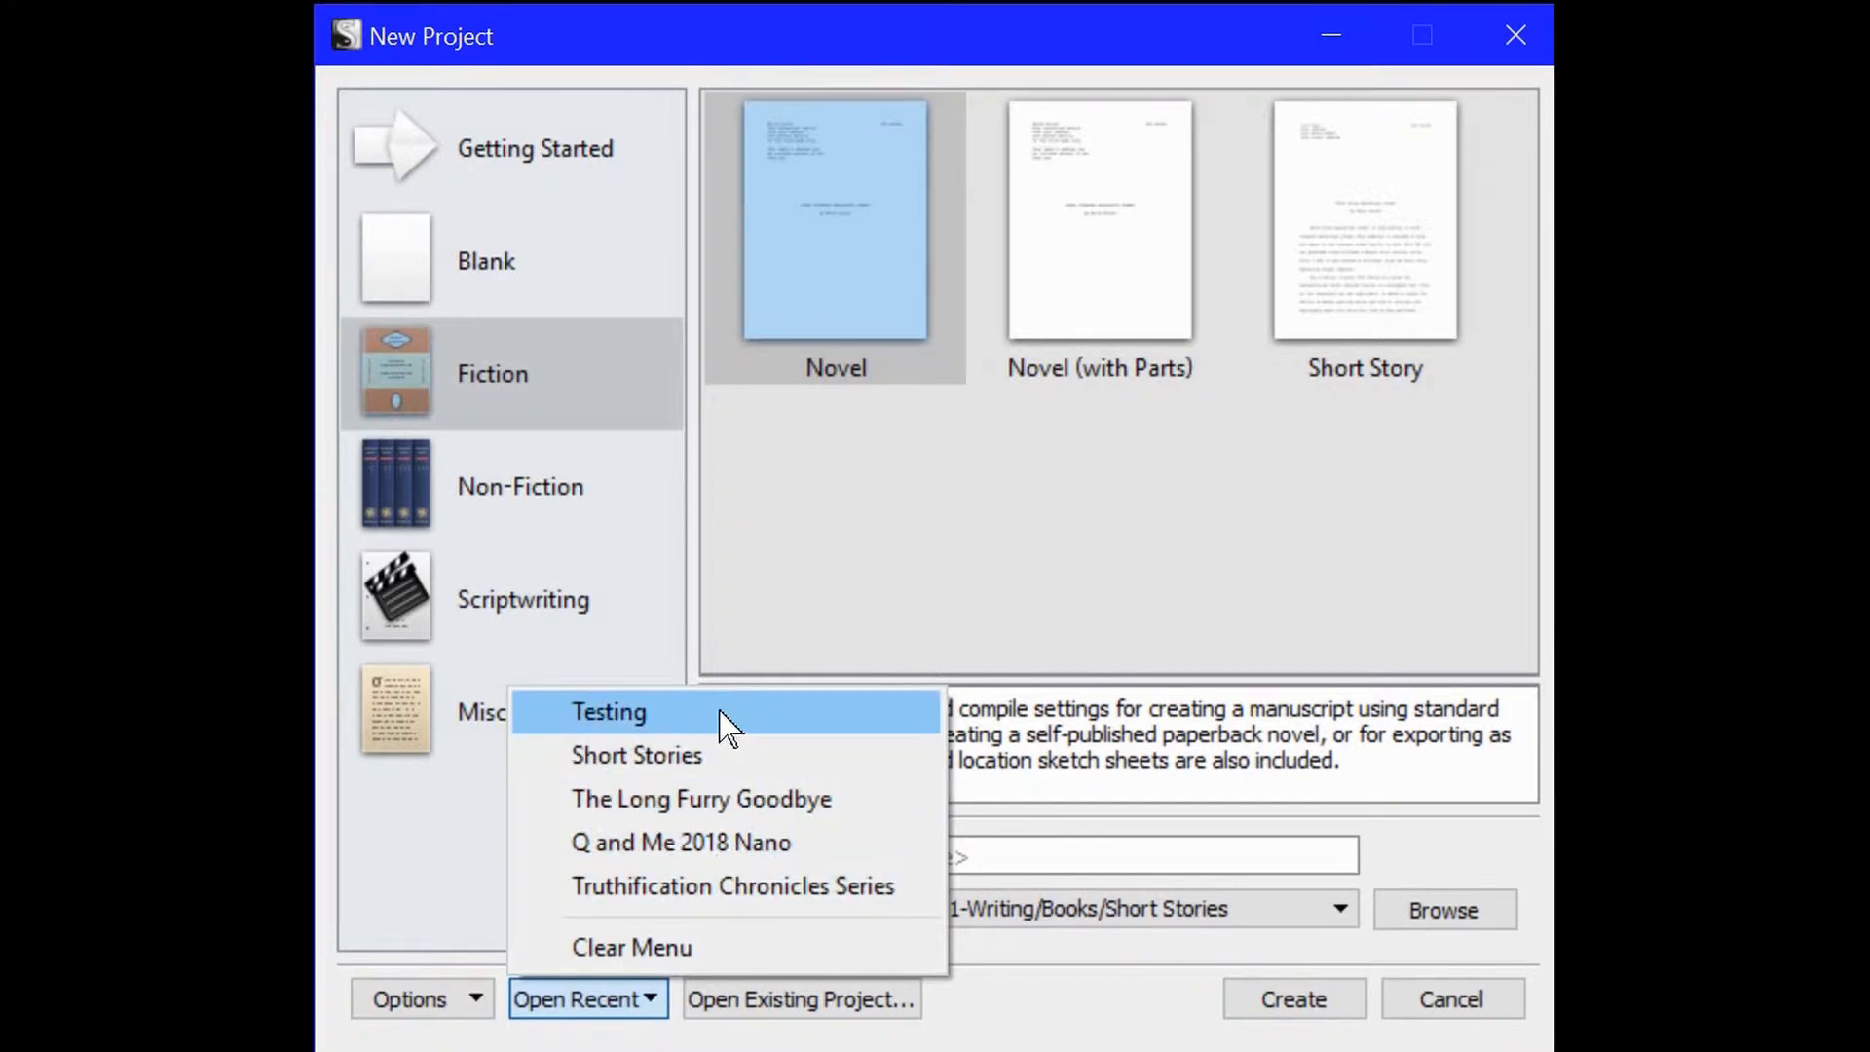
click(609, 713)
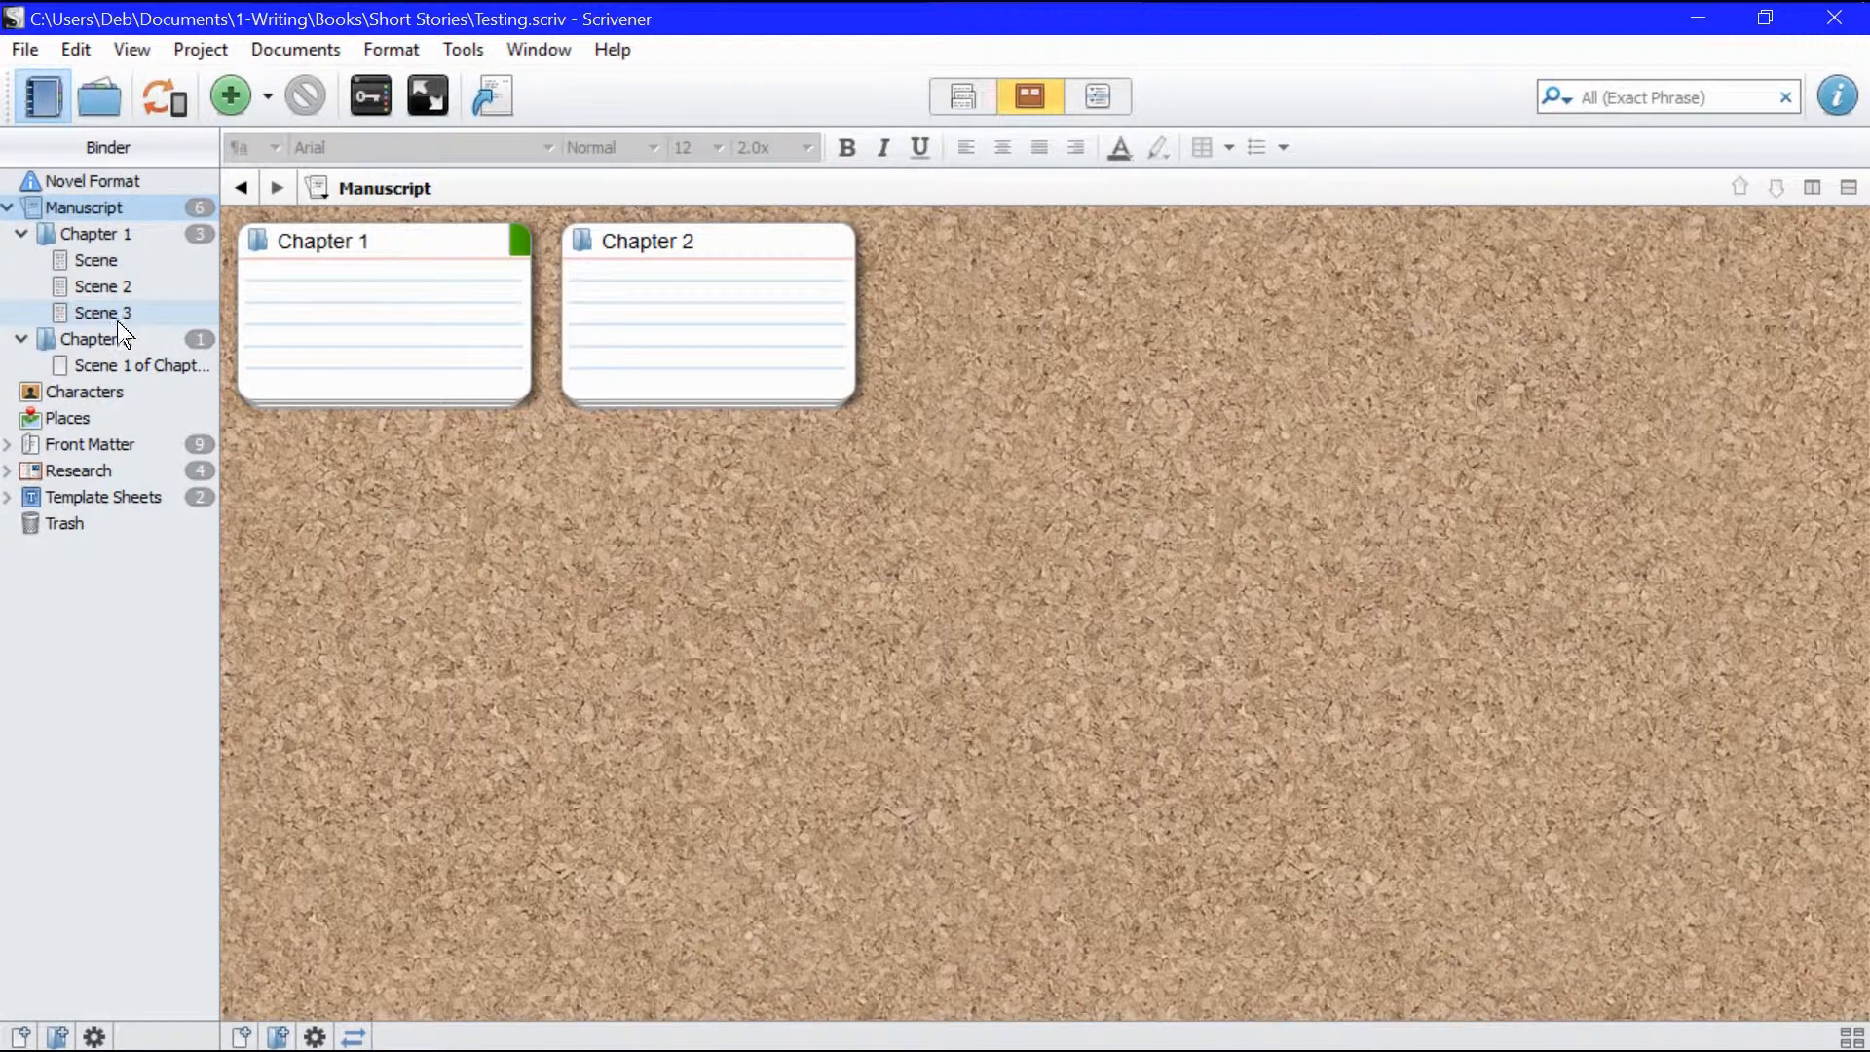
Step: Examine the text of the individual scenes under Chapter 1 and Chapter 2 in the binder
click(120, 259)
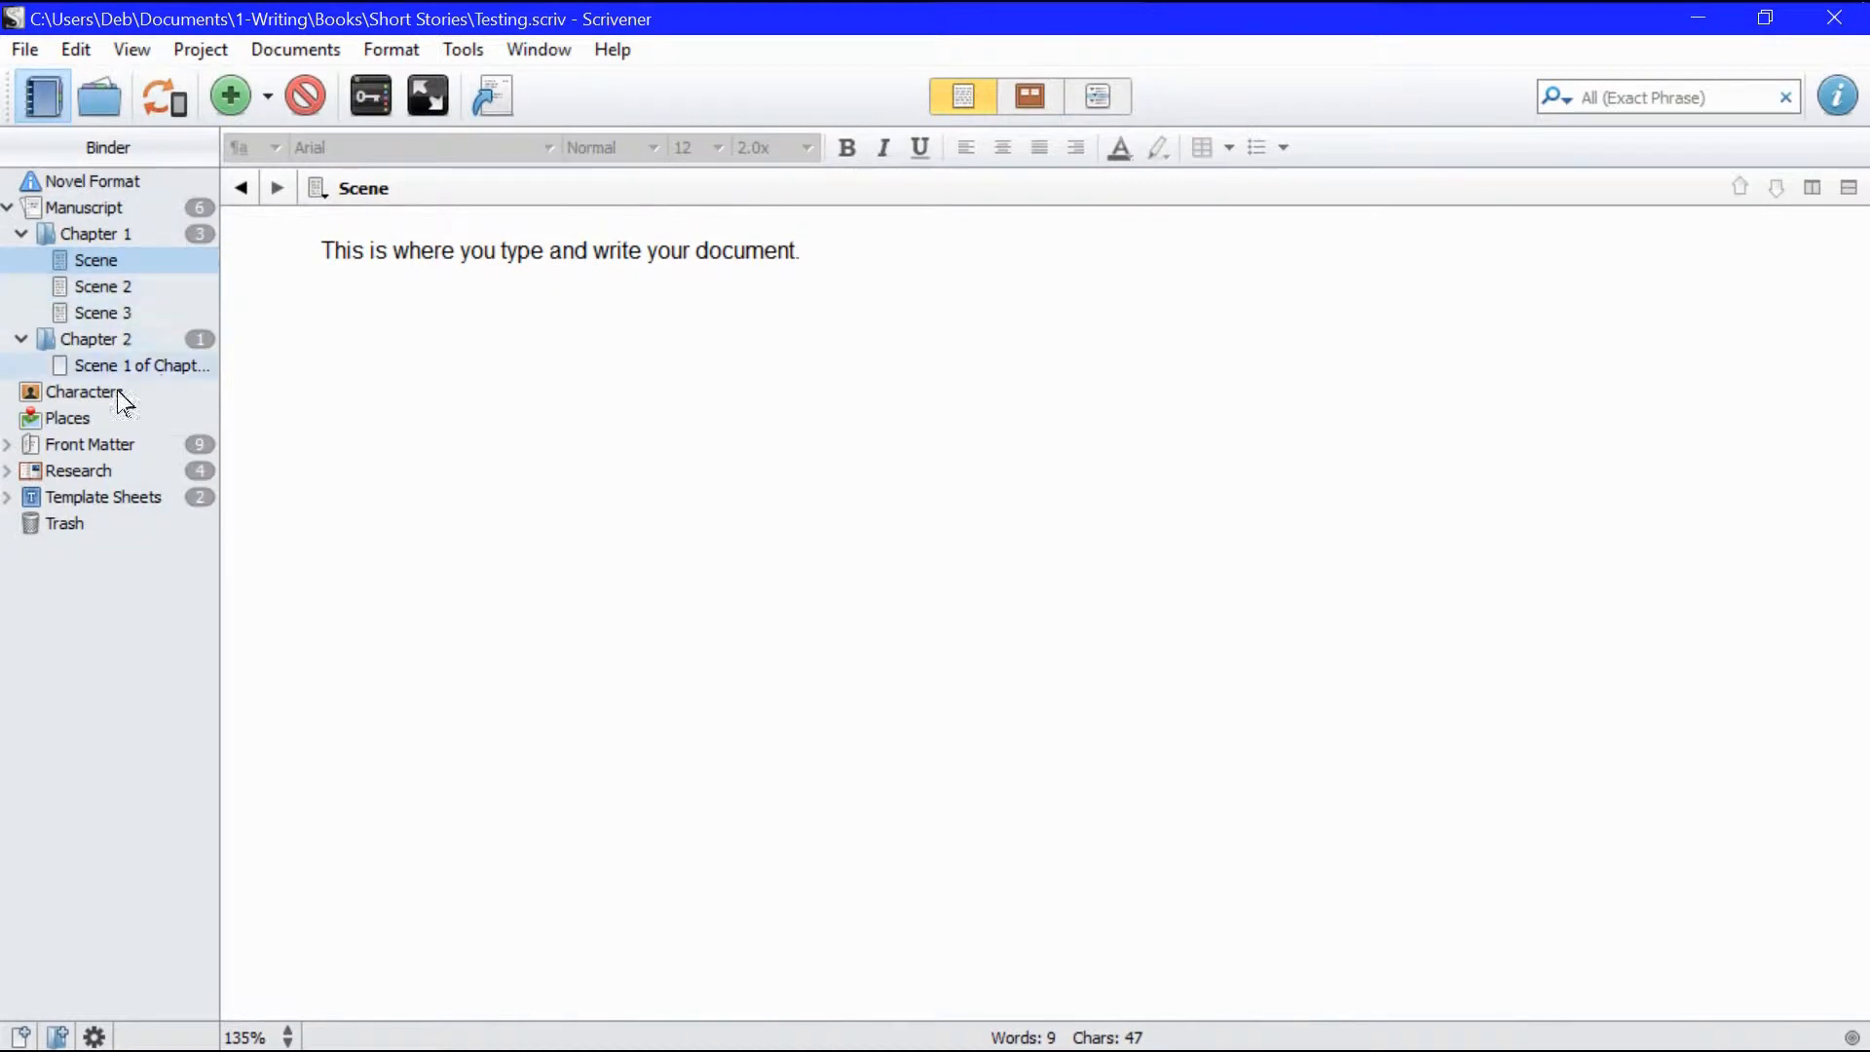
click(136, 366)
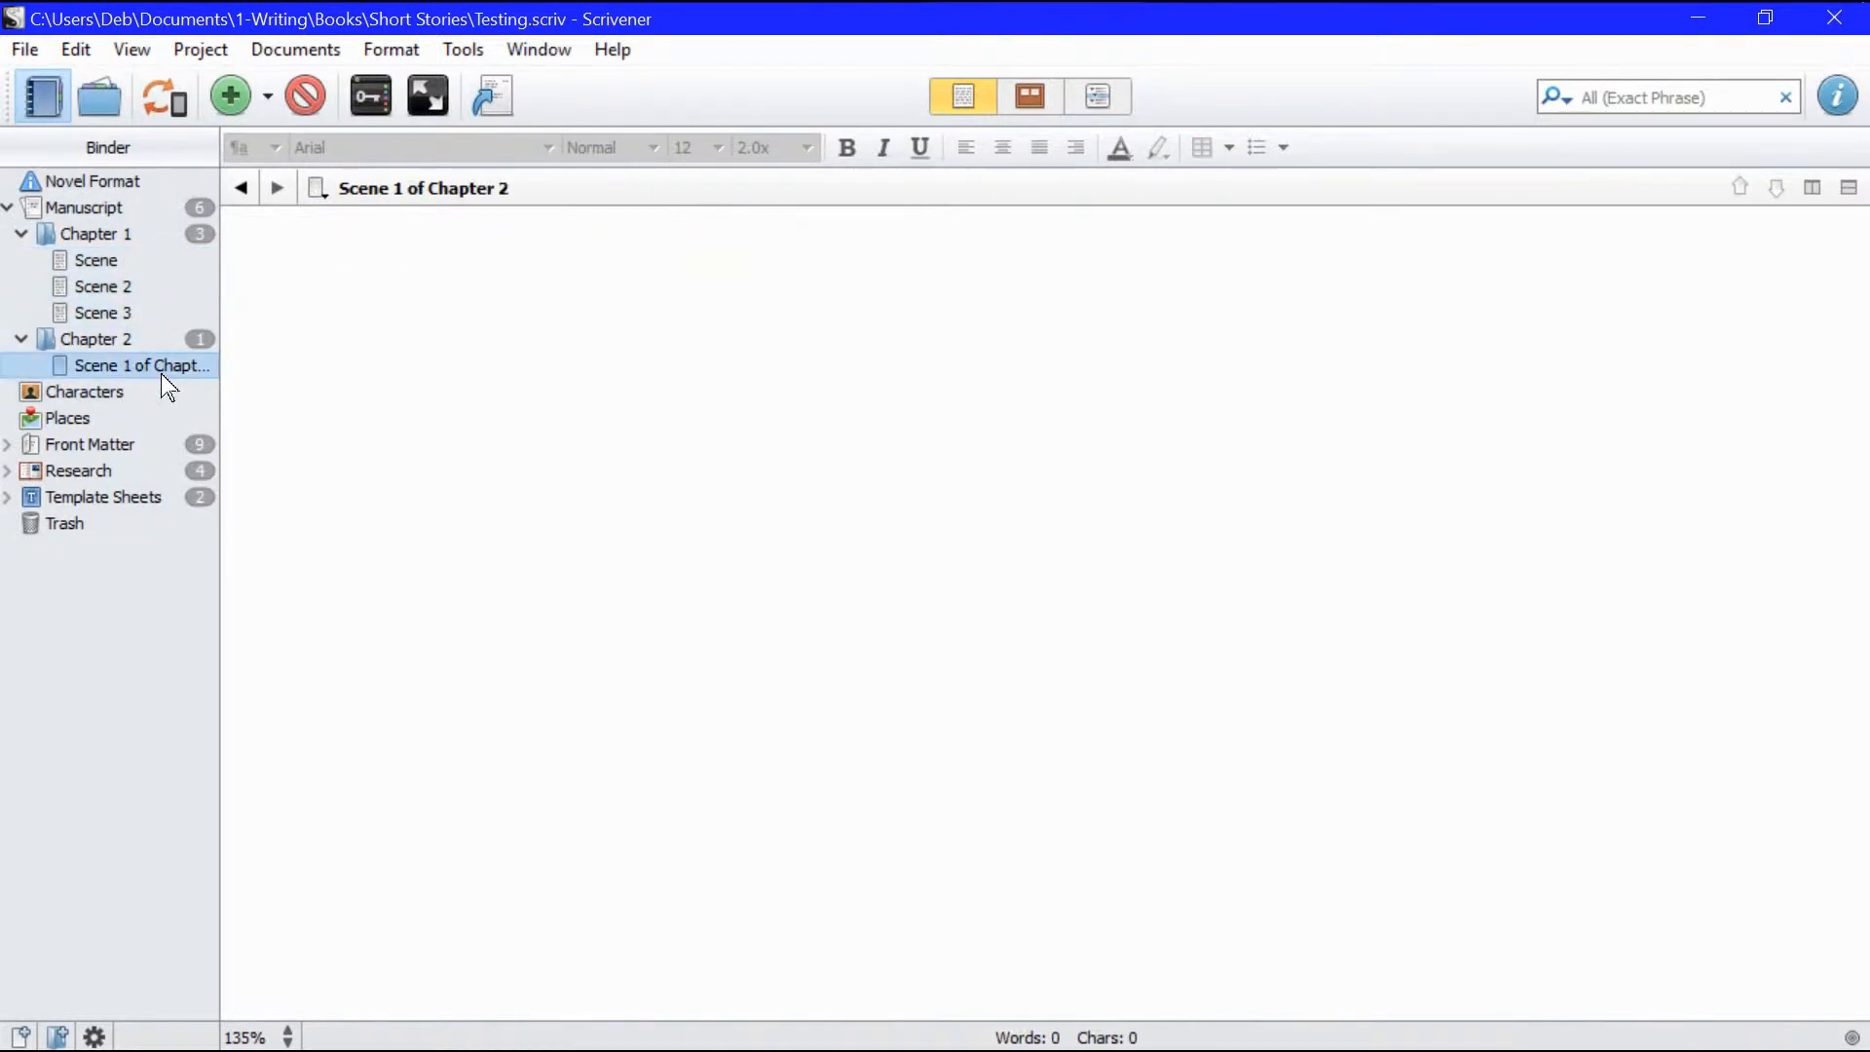
click(141, 310)
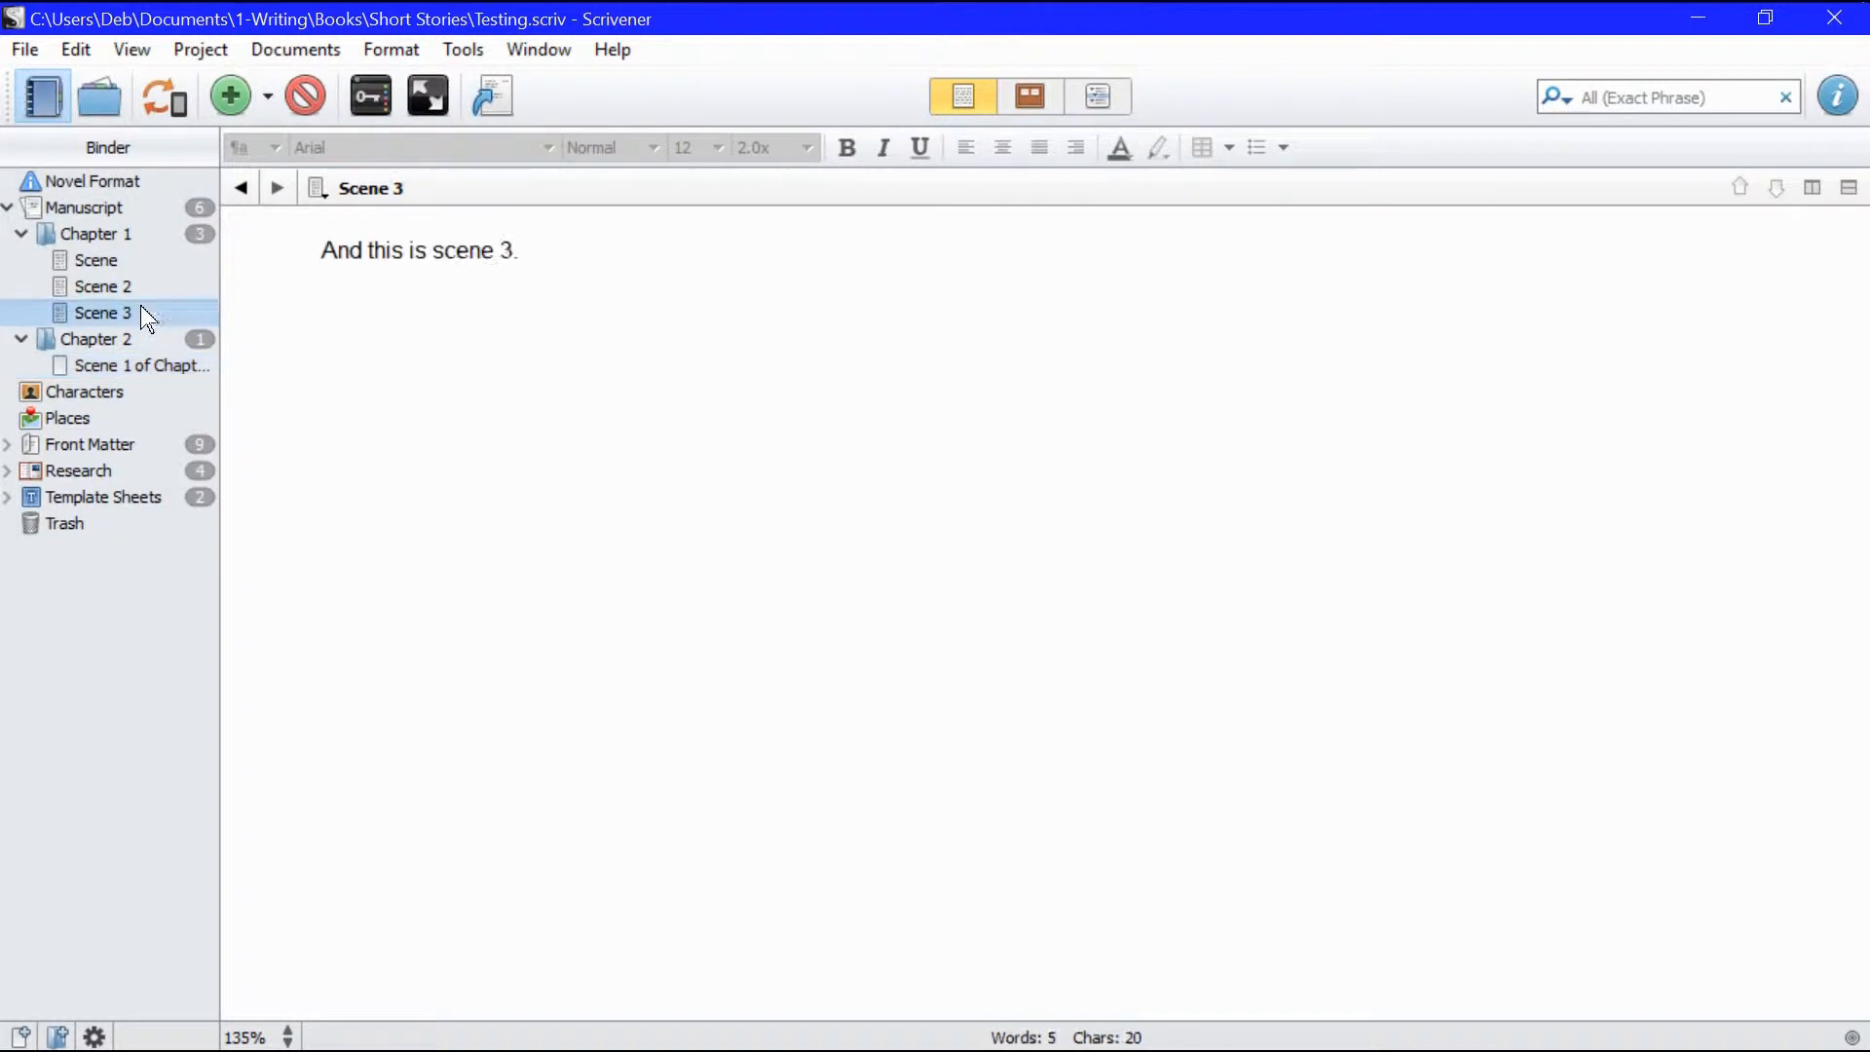
click(125, 283)
click(127, 285)
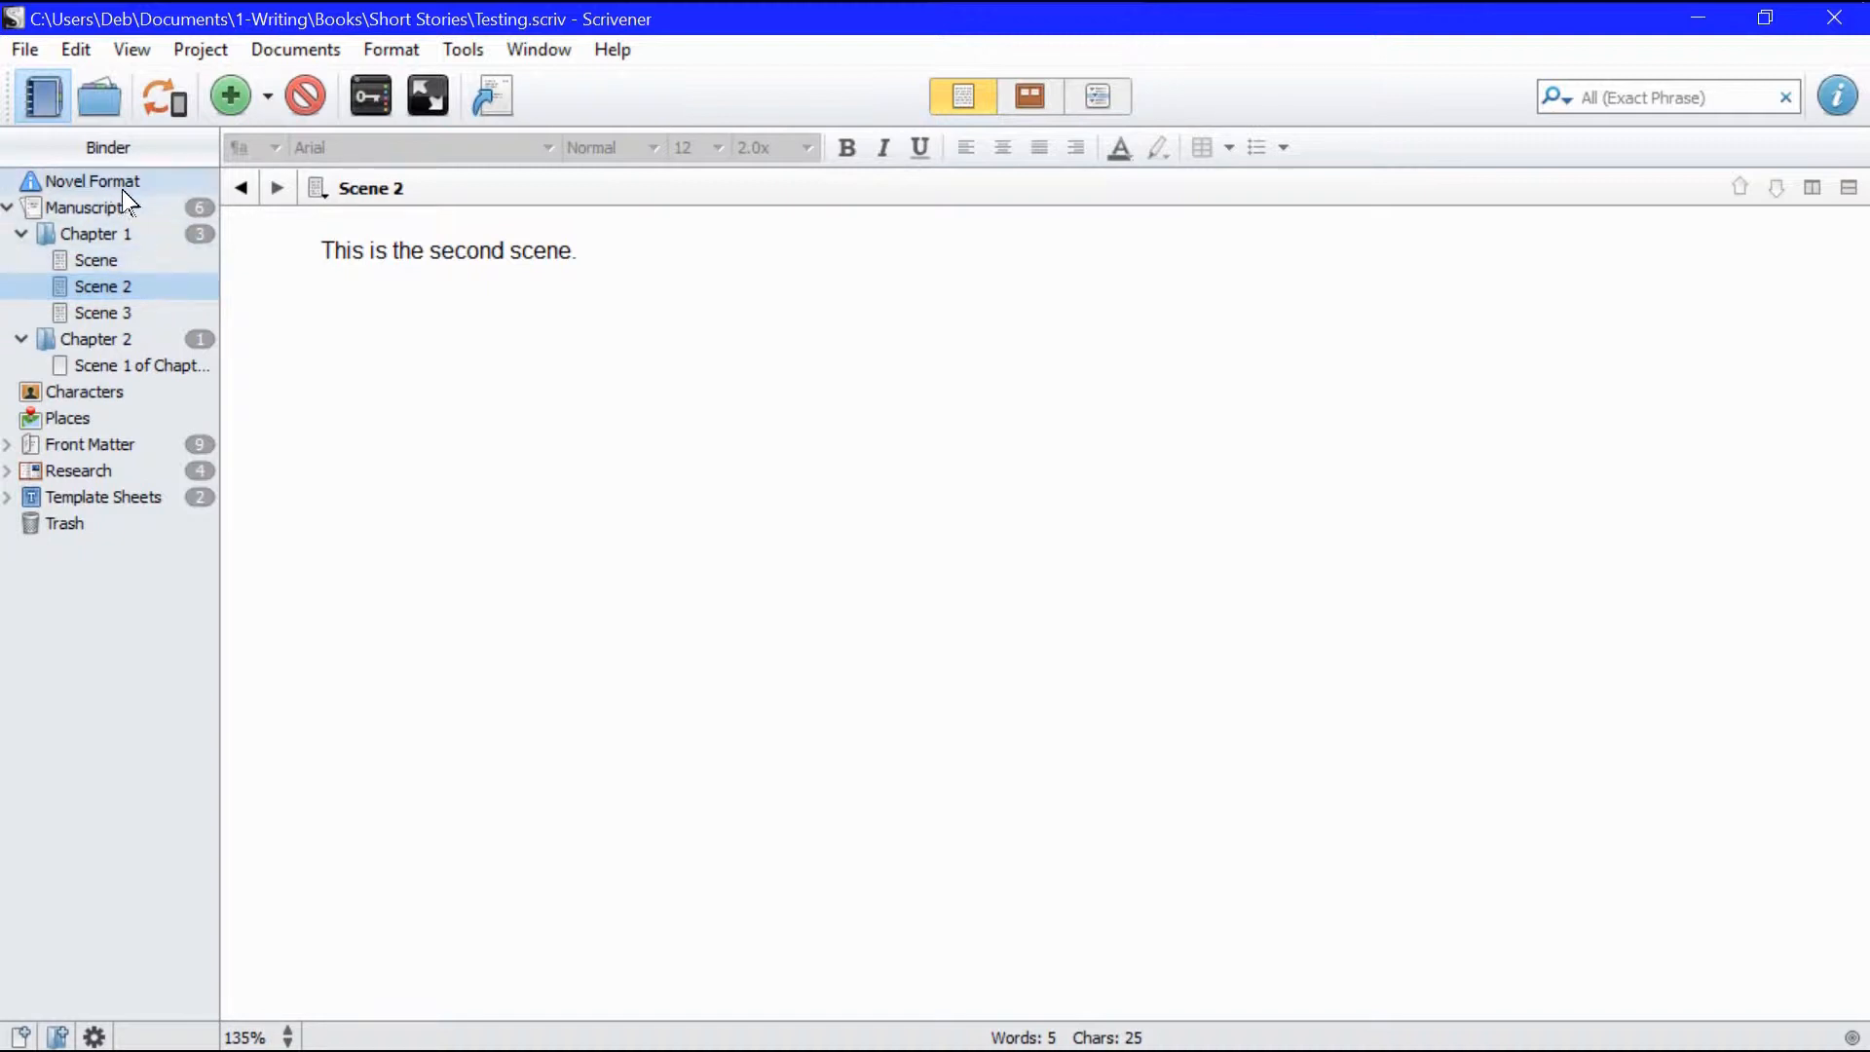
click(102, 269)
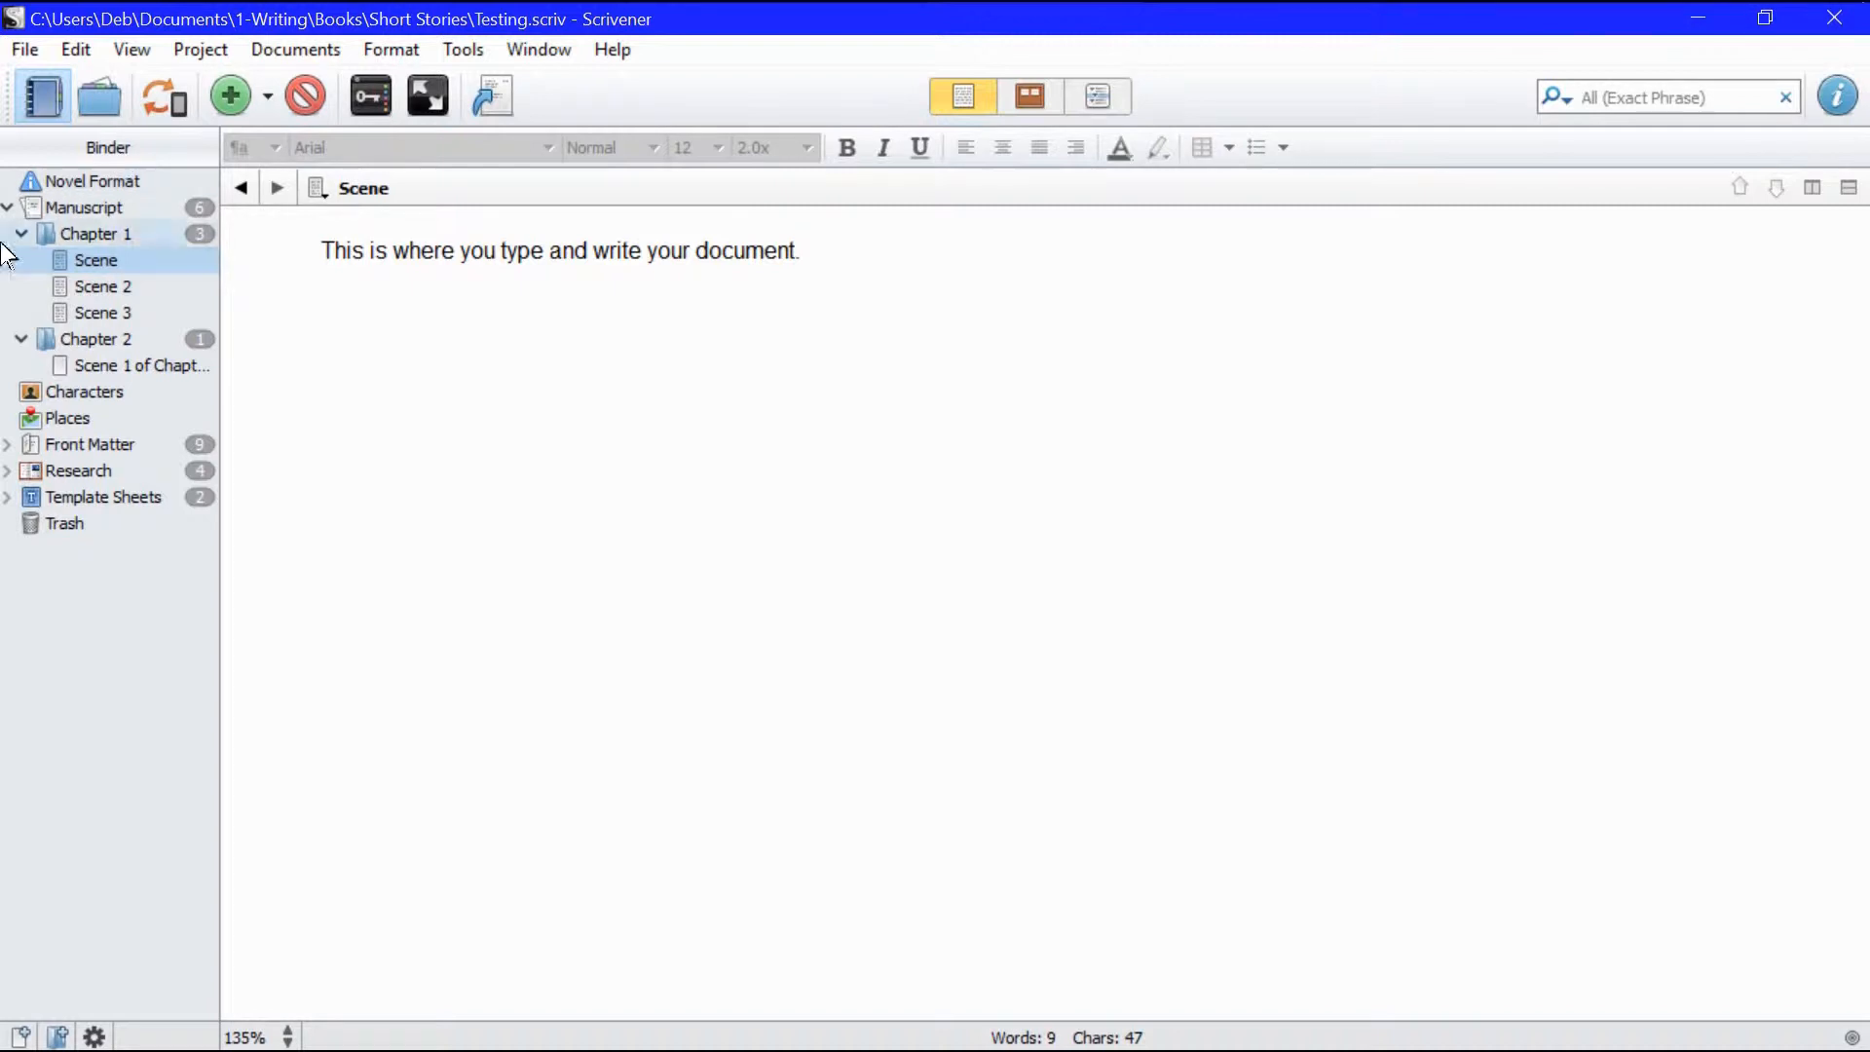
Step: Review the Manuscript, Chapter 1 and Chapter 2 corkboards together with the scene documents they contain
click(70, 209)
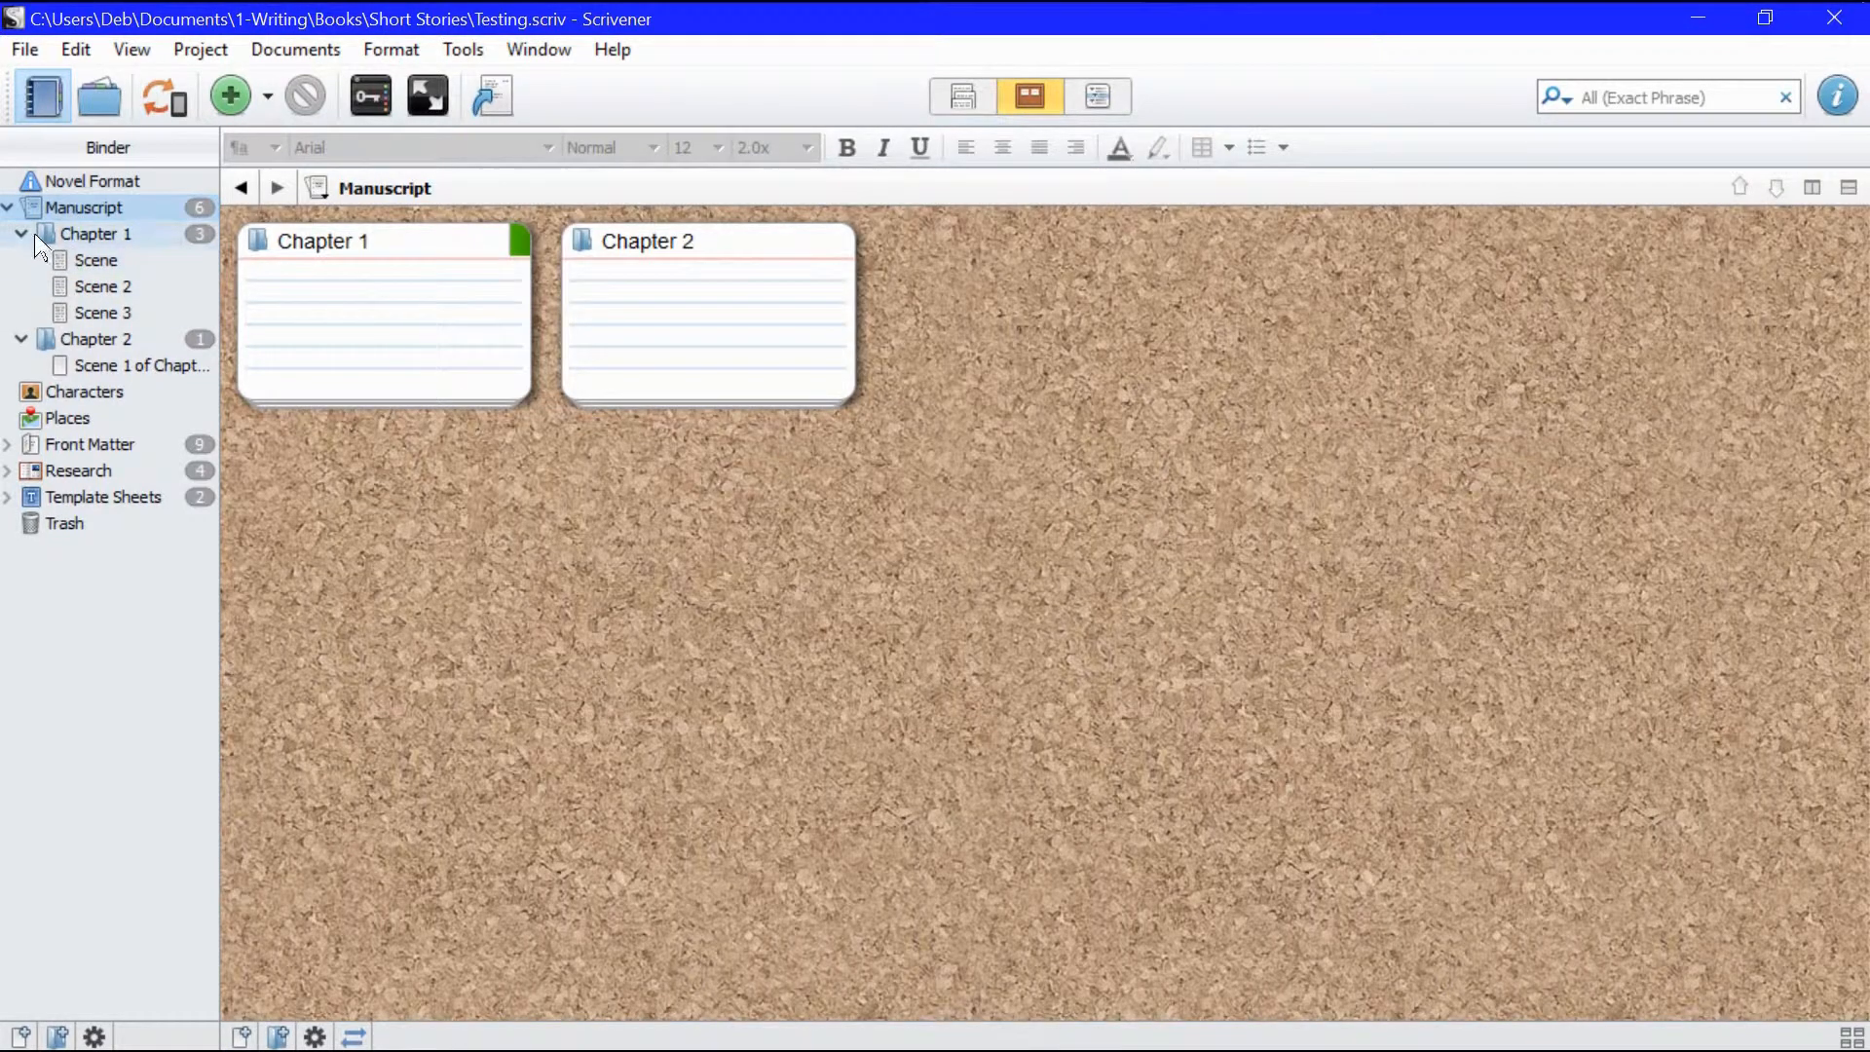
click(97, 235)
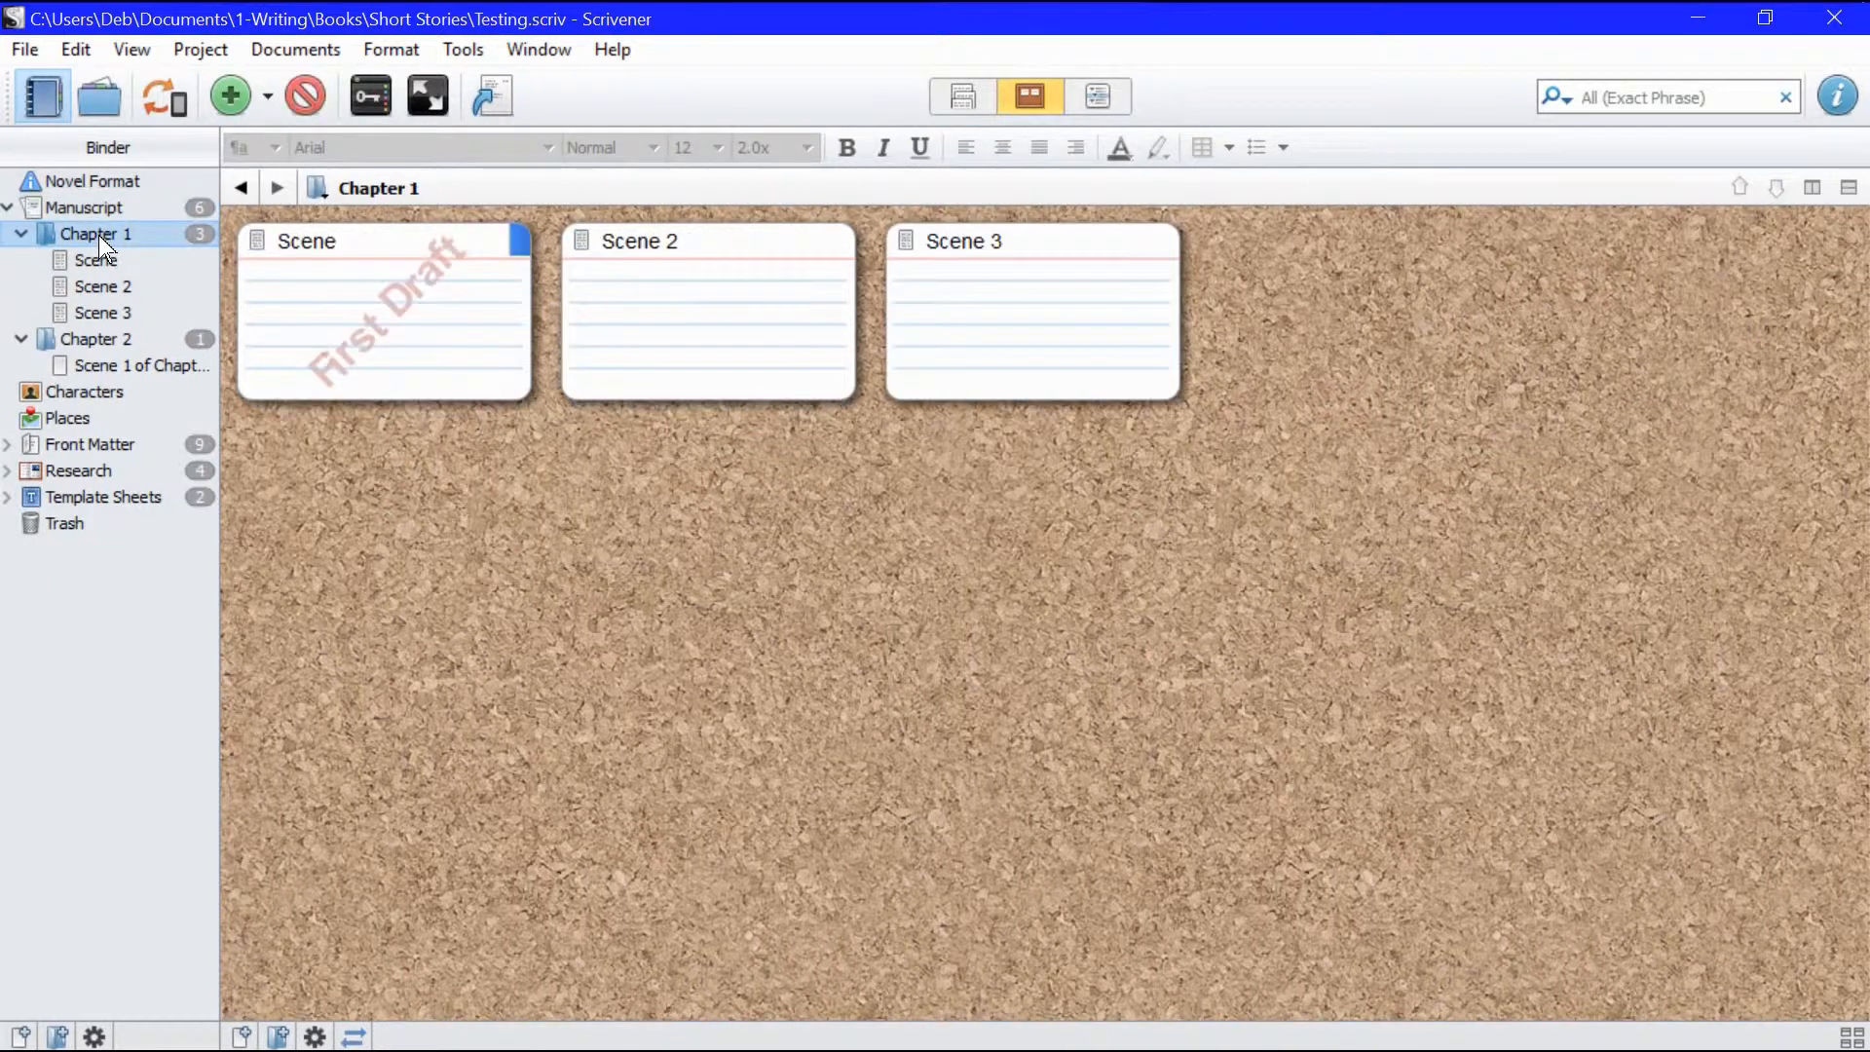
click(117, 340)
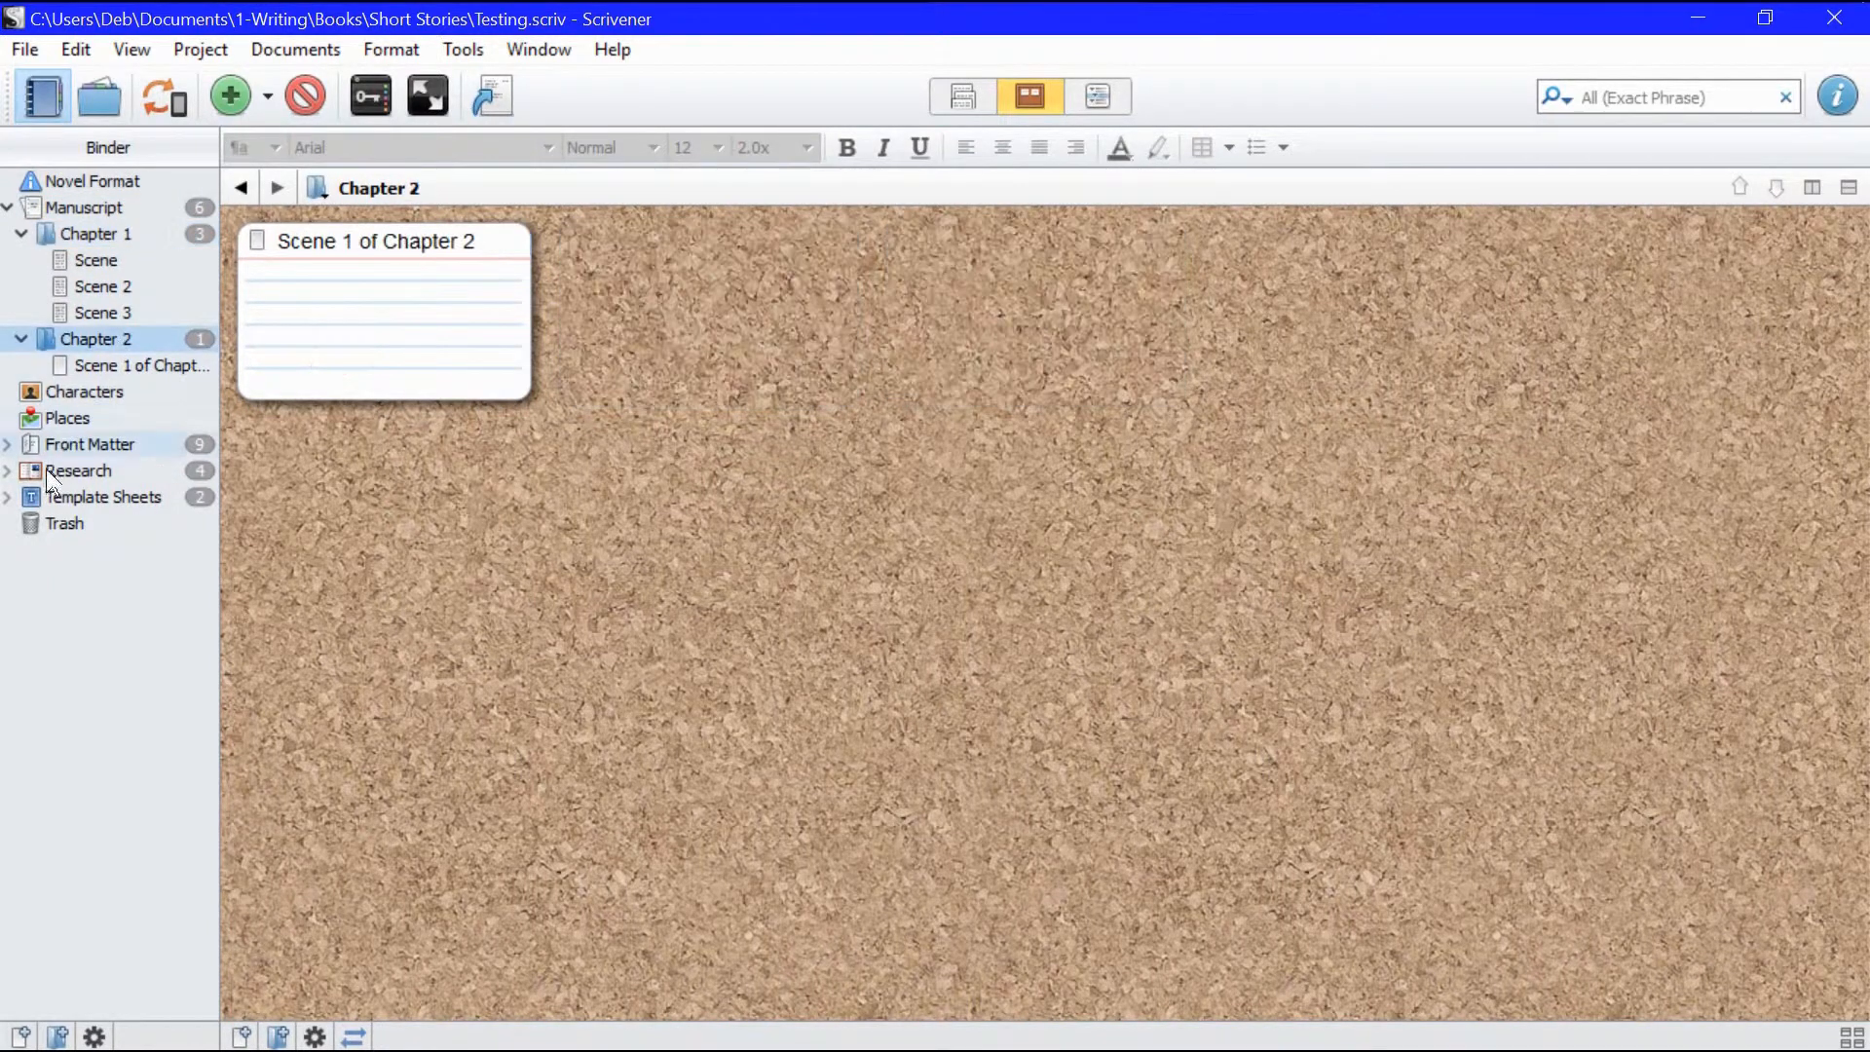
click(102, 240)
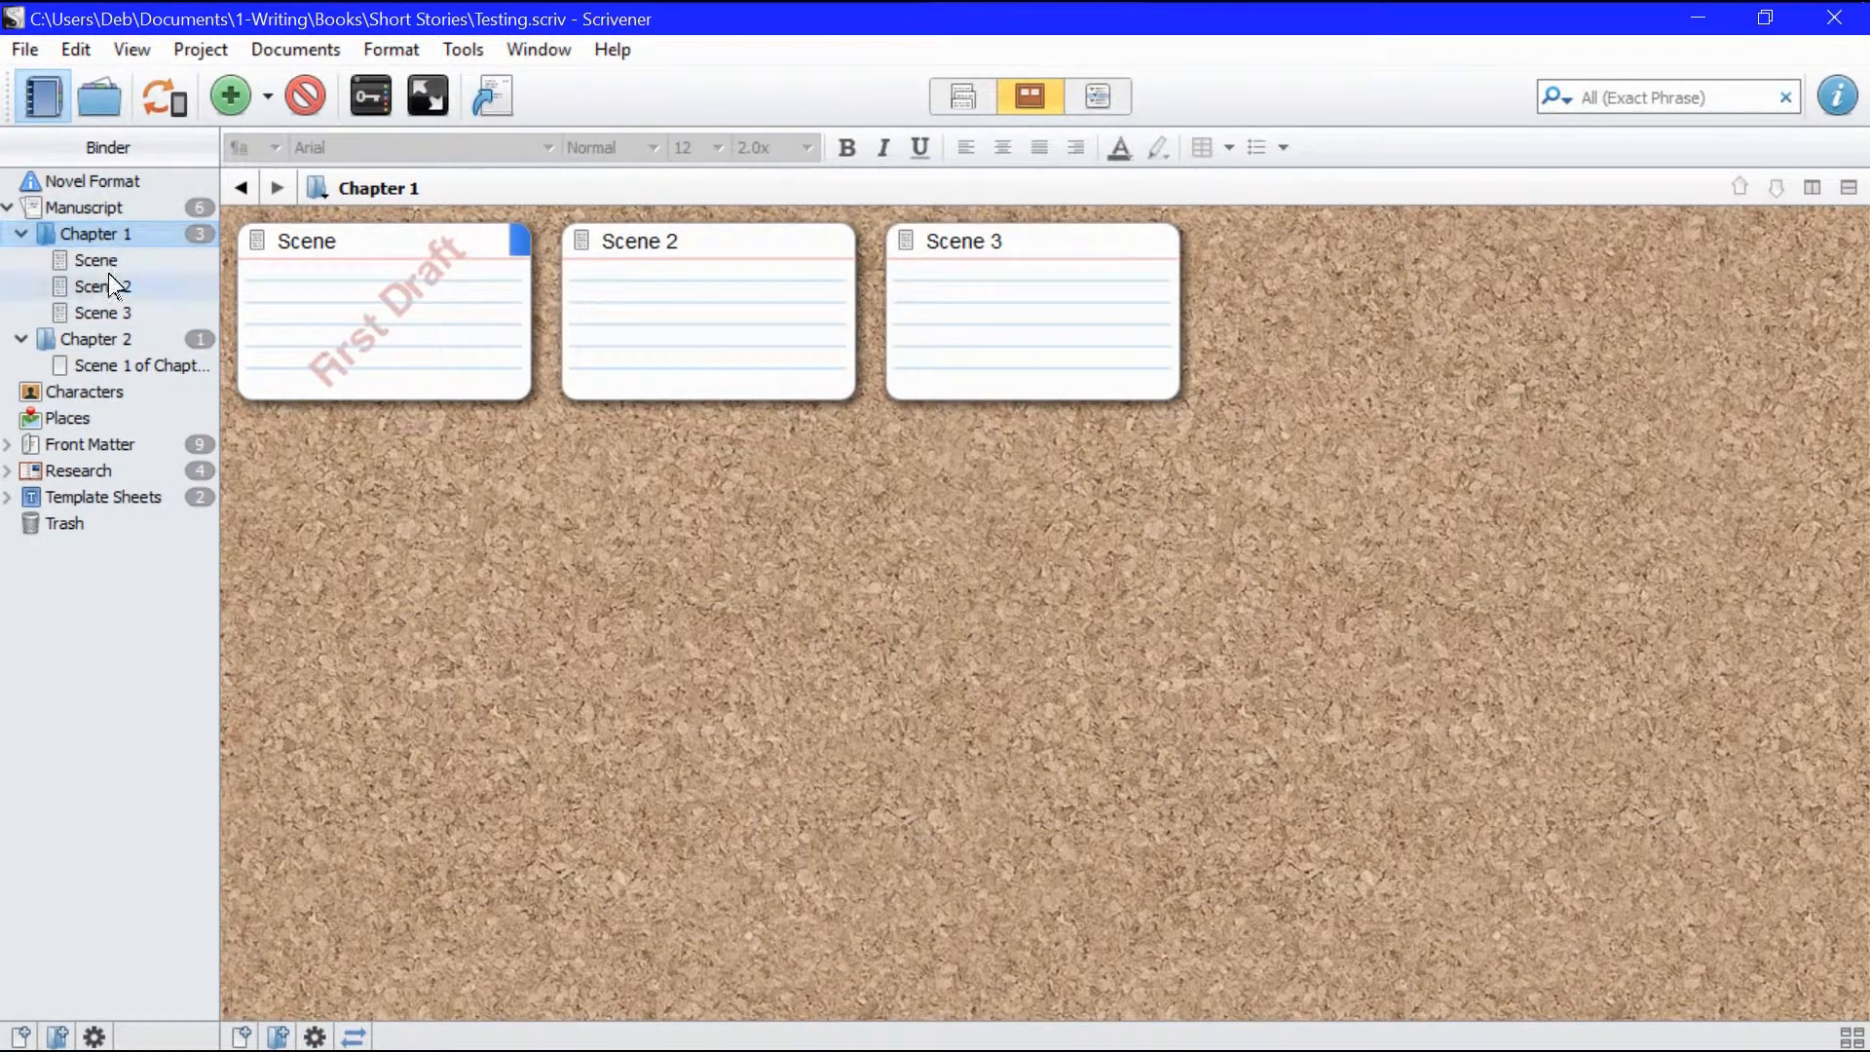
click(109, 270)
click(123, 290)
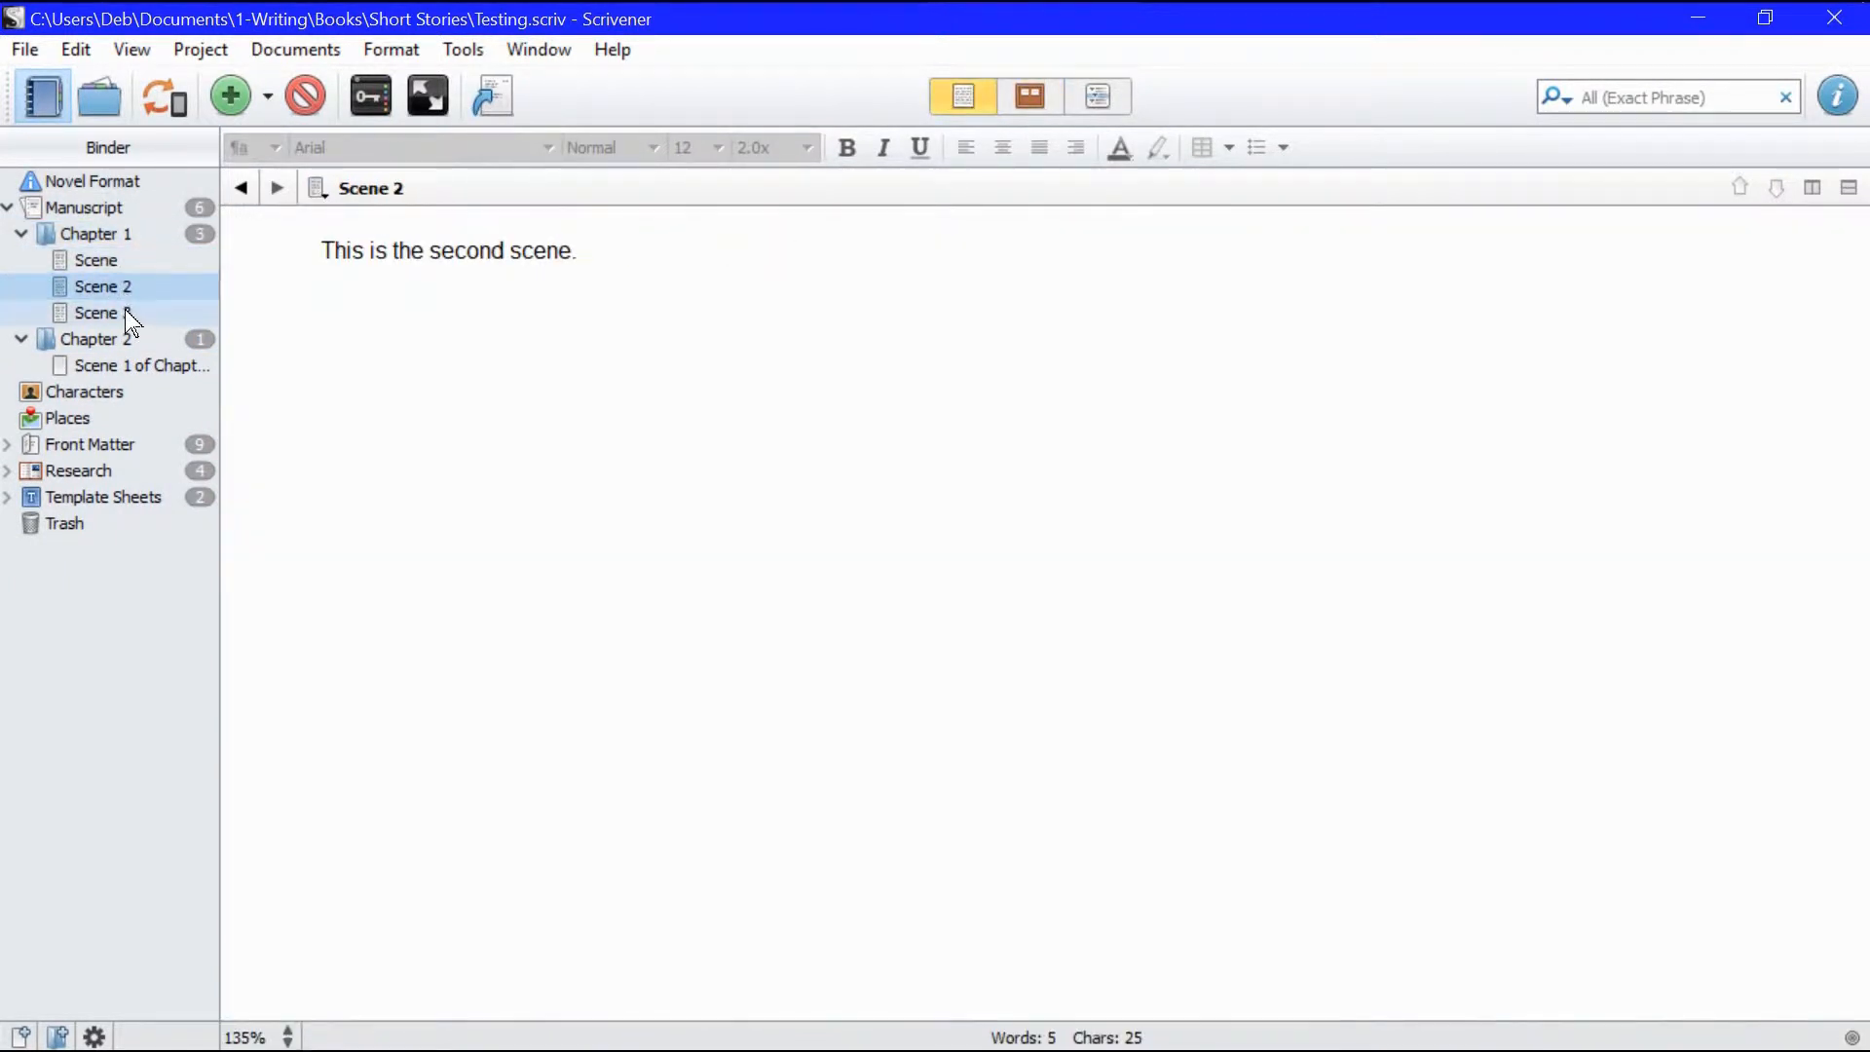
click(123, 271)
click(124, 278)
click(132, 312)
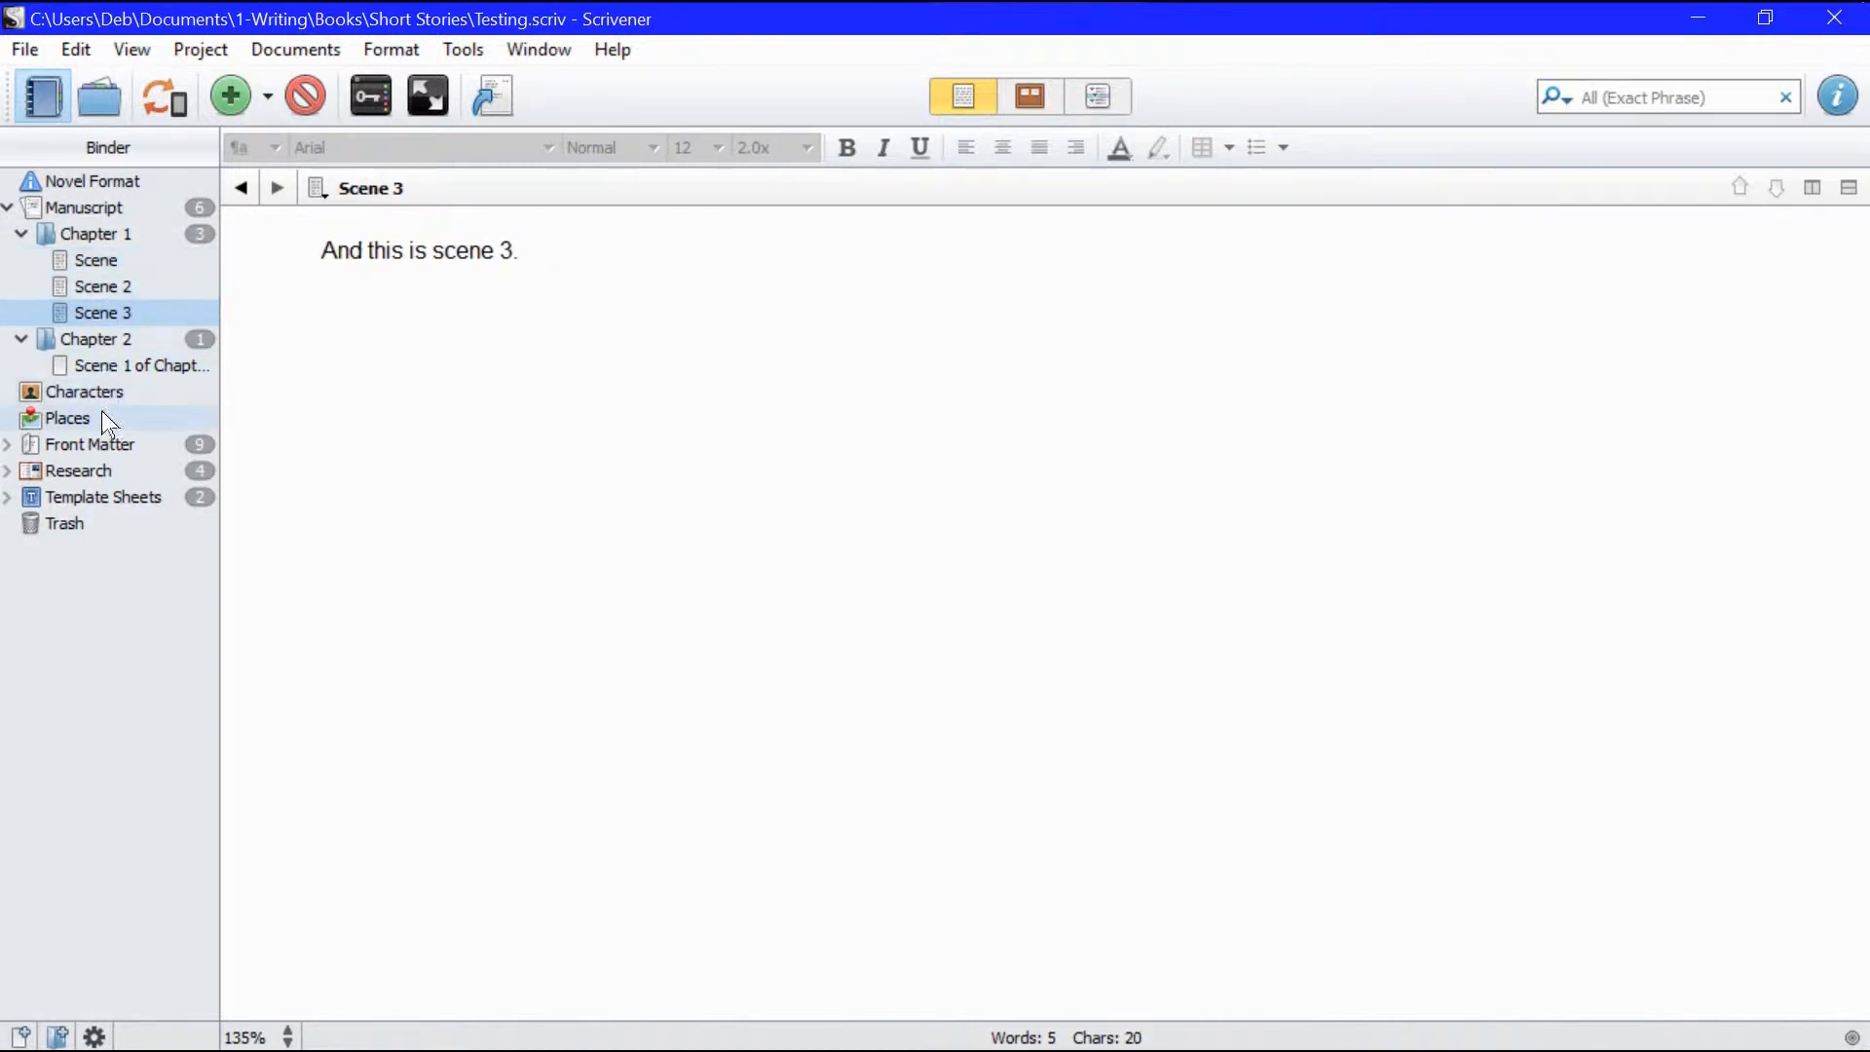
click(108, 341)
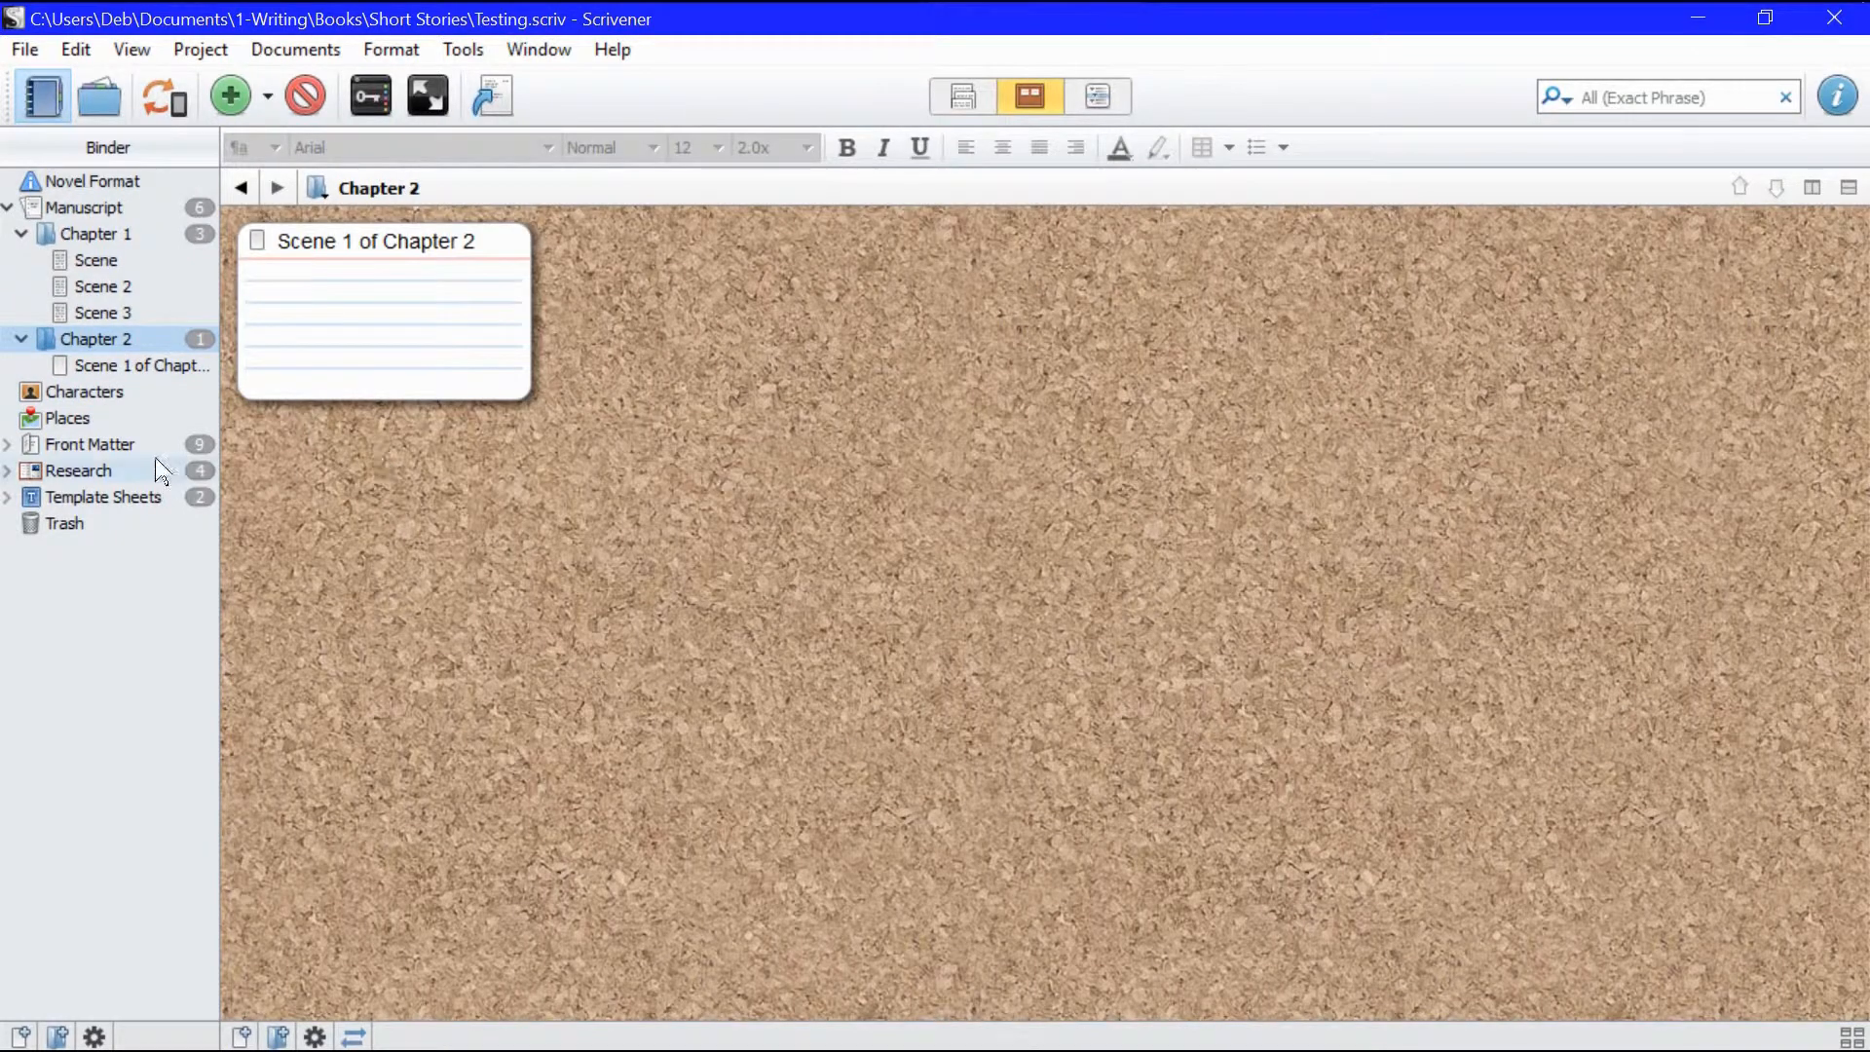
click(125, 371)
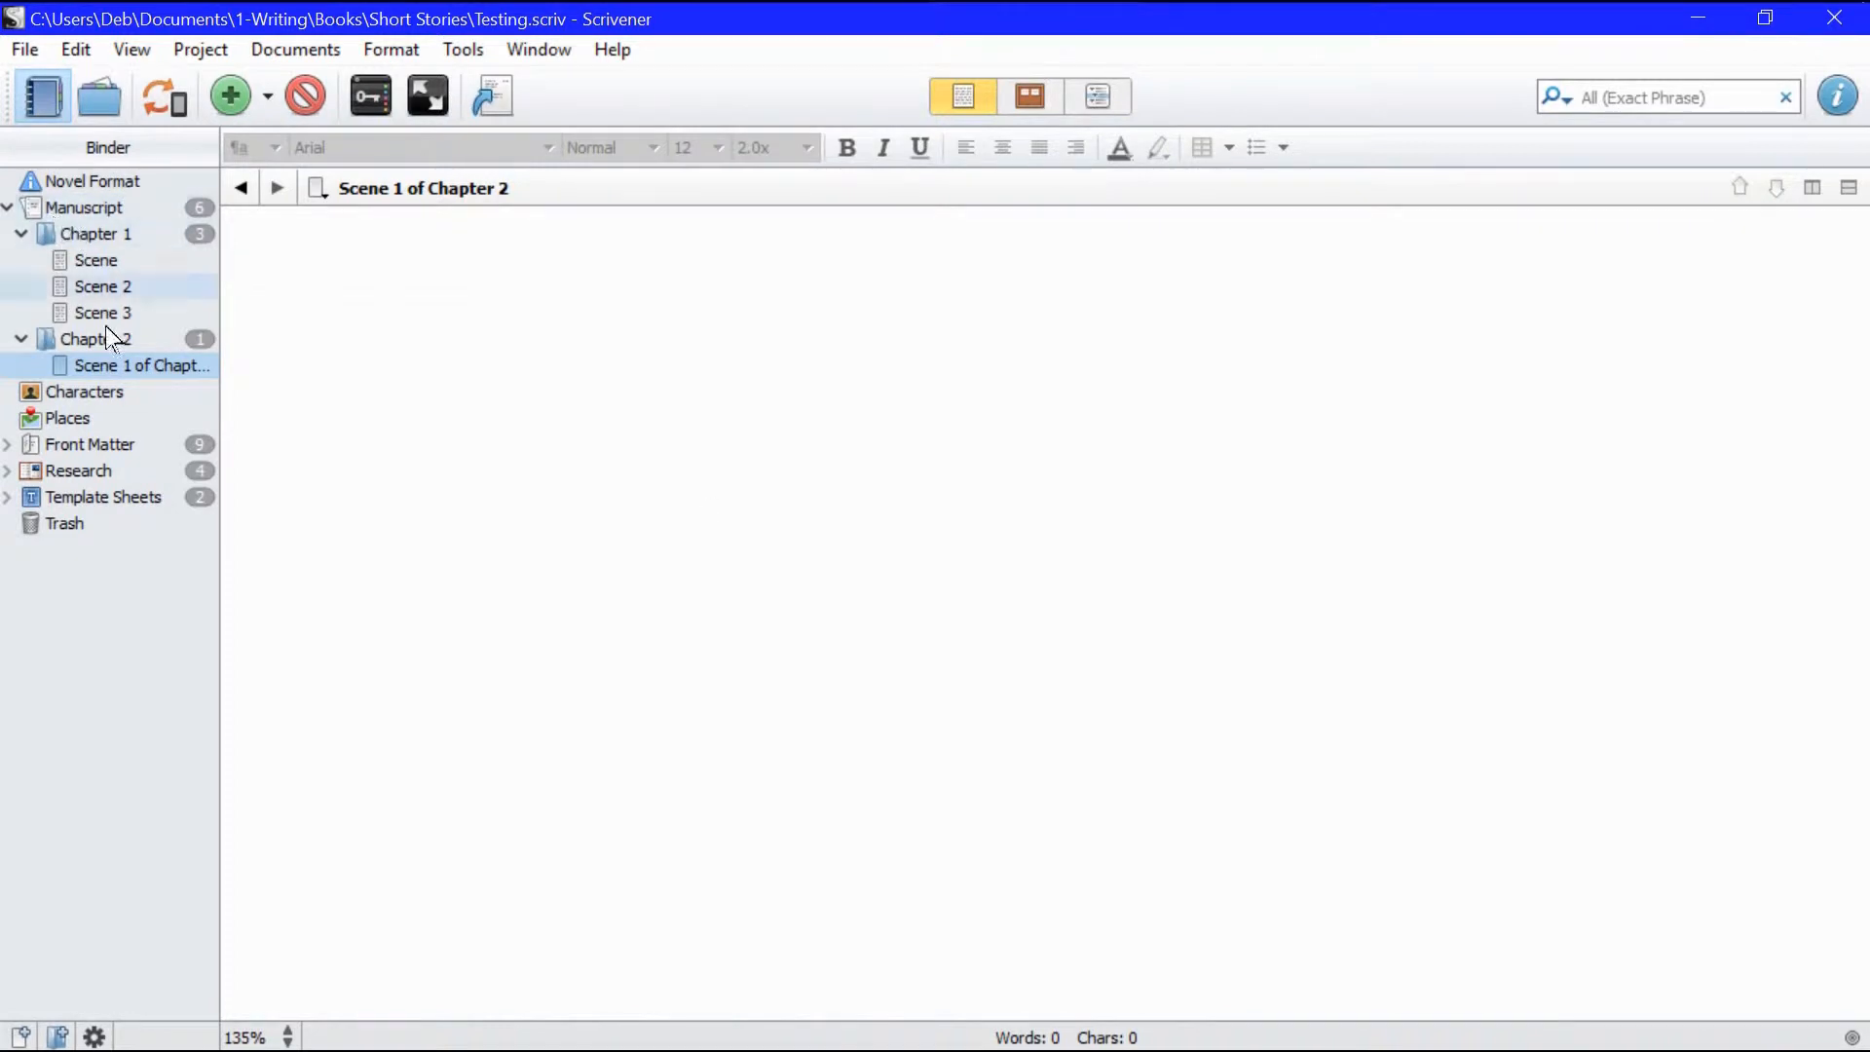
click(84, 212)
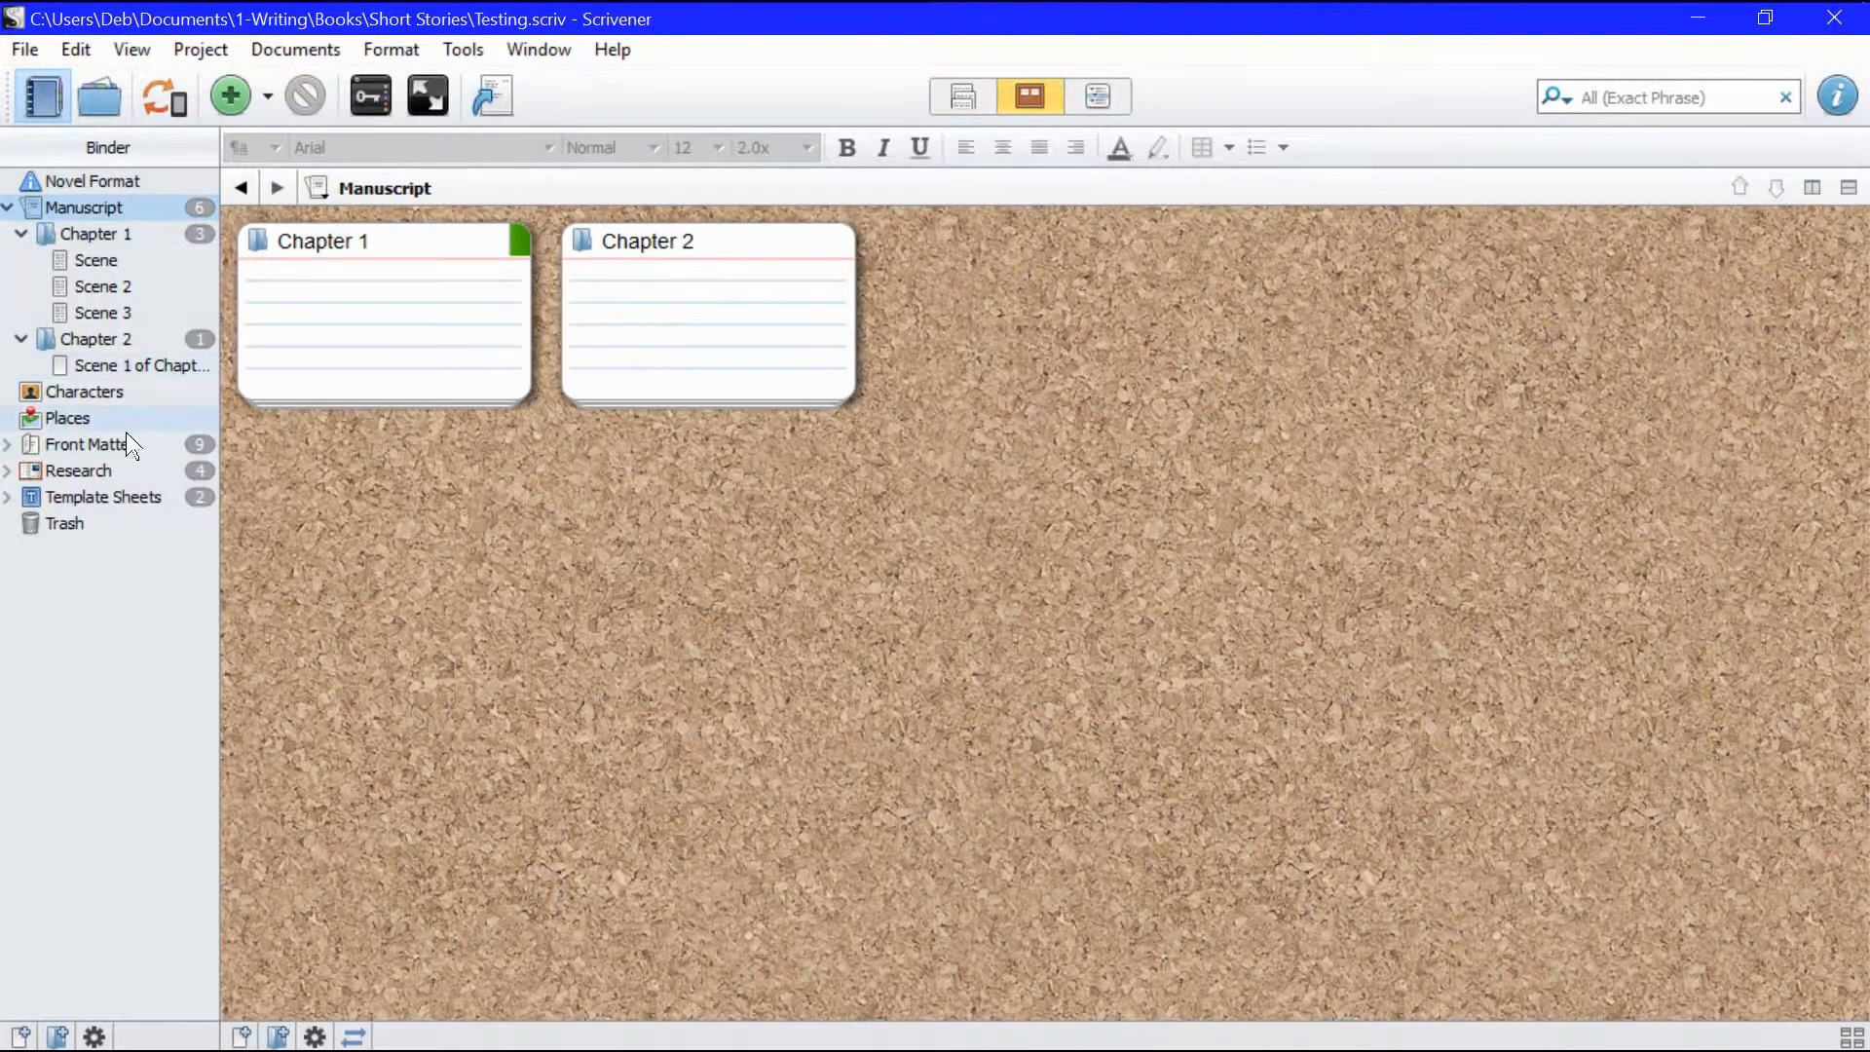
Step: Look at the Research, Trash, Manuscript and Characters folders, ending on the Chapter 1 corkboard
click(92, 479)
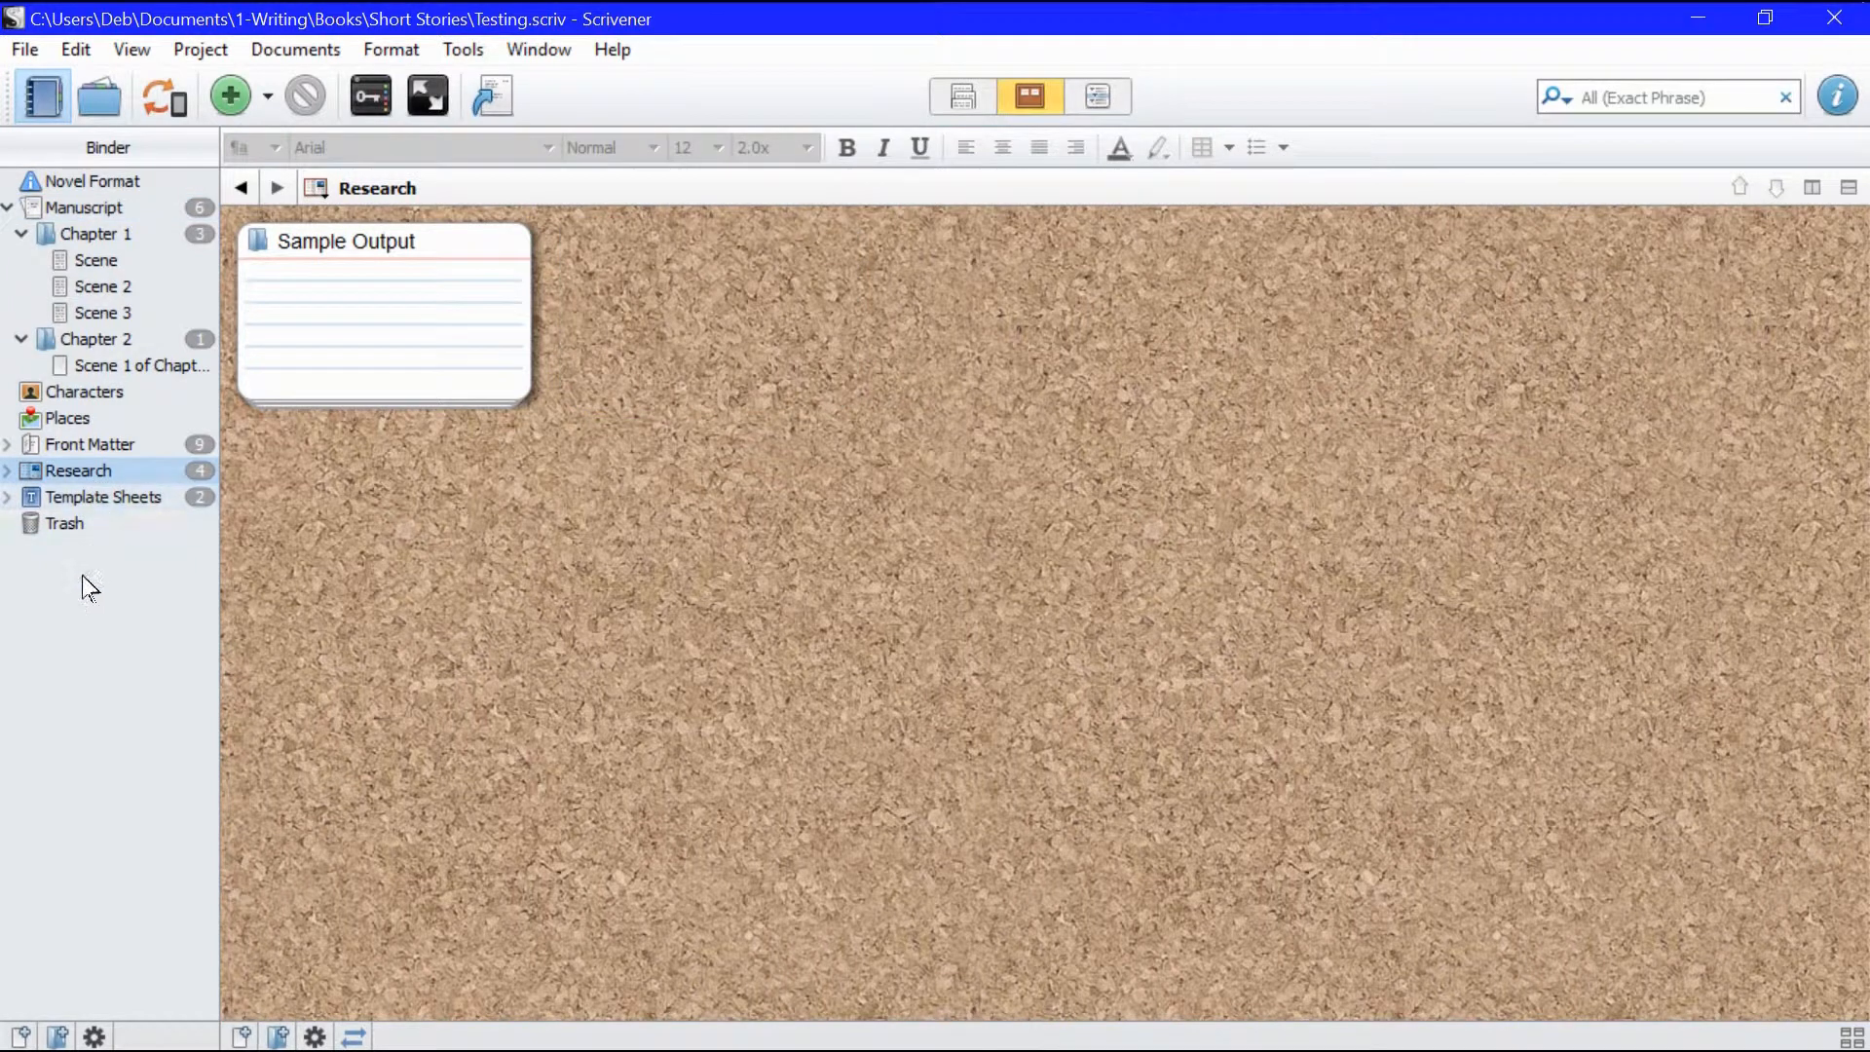
click(80, 521)
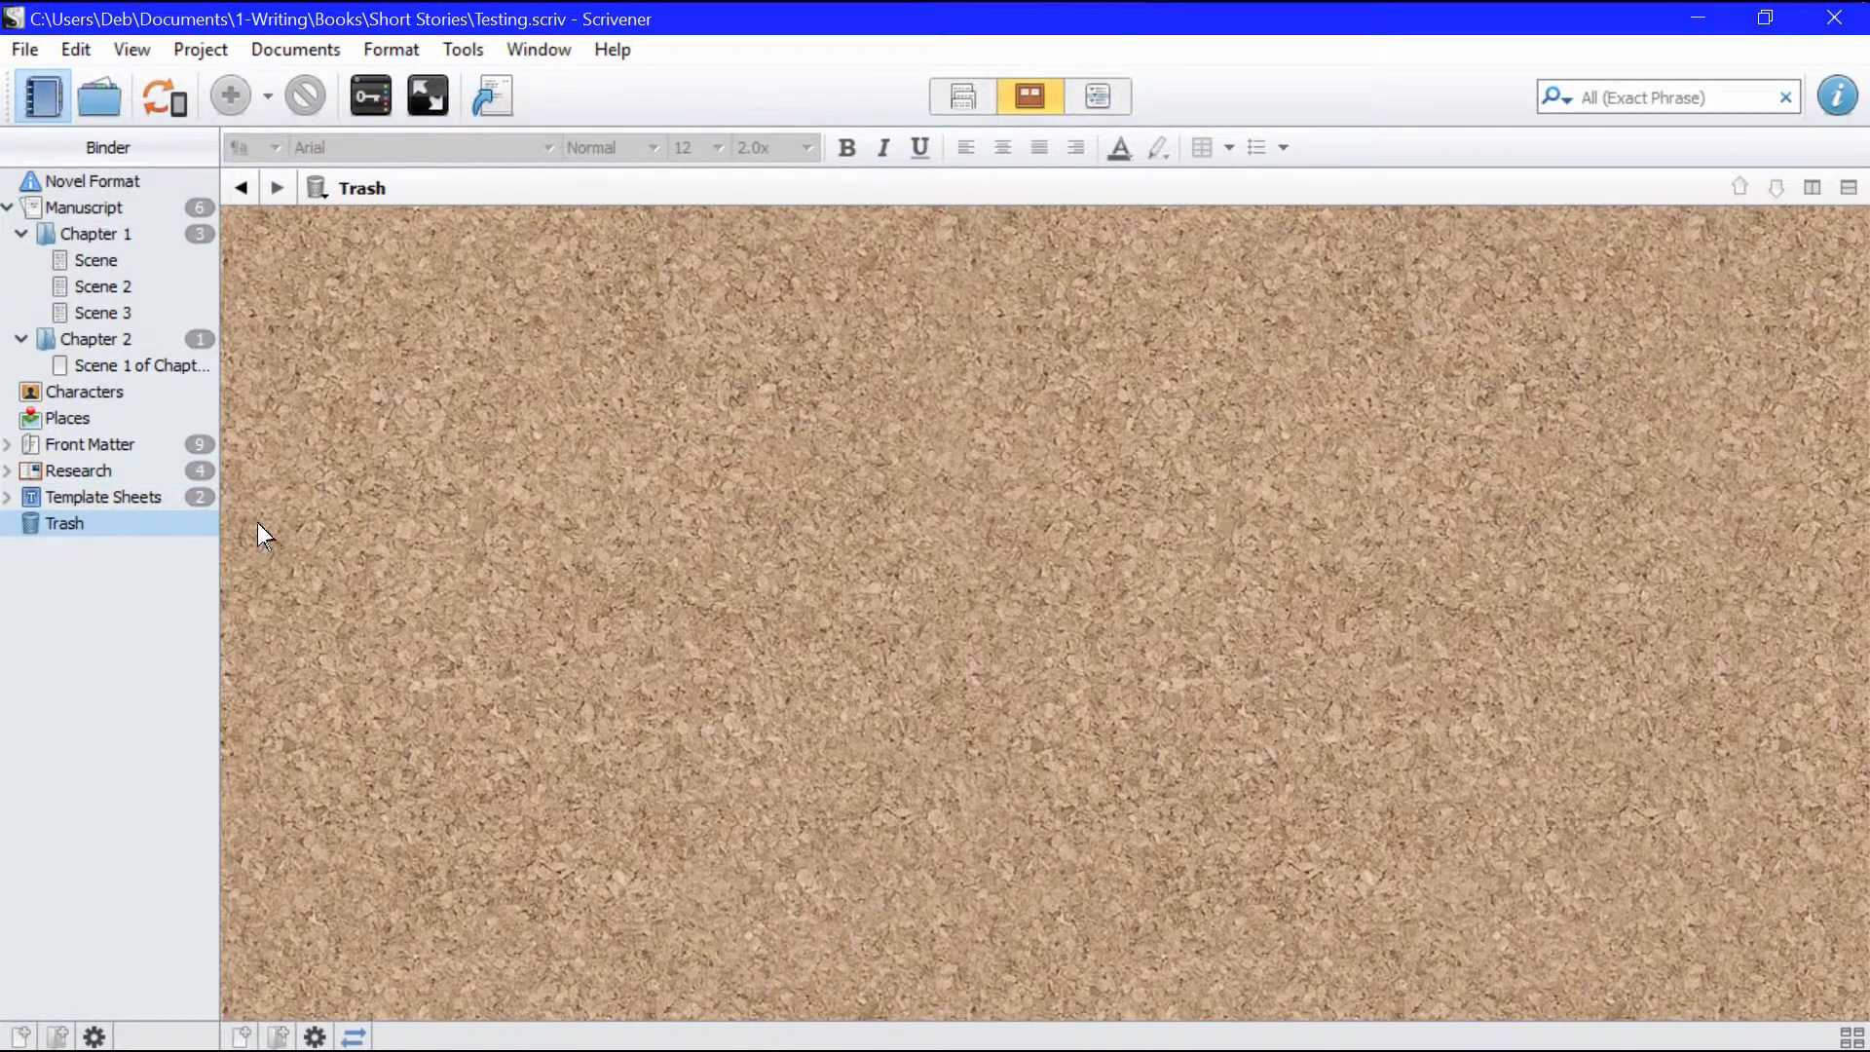
click(91, 212)
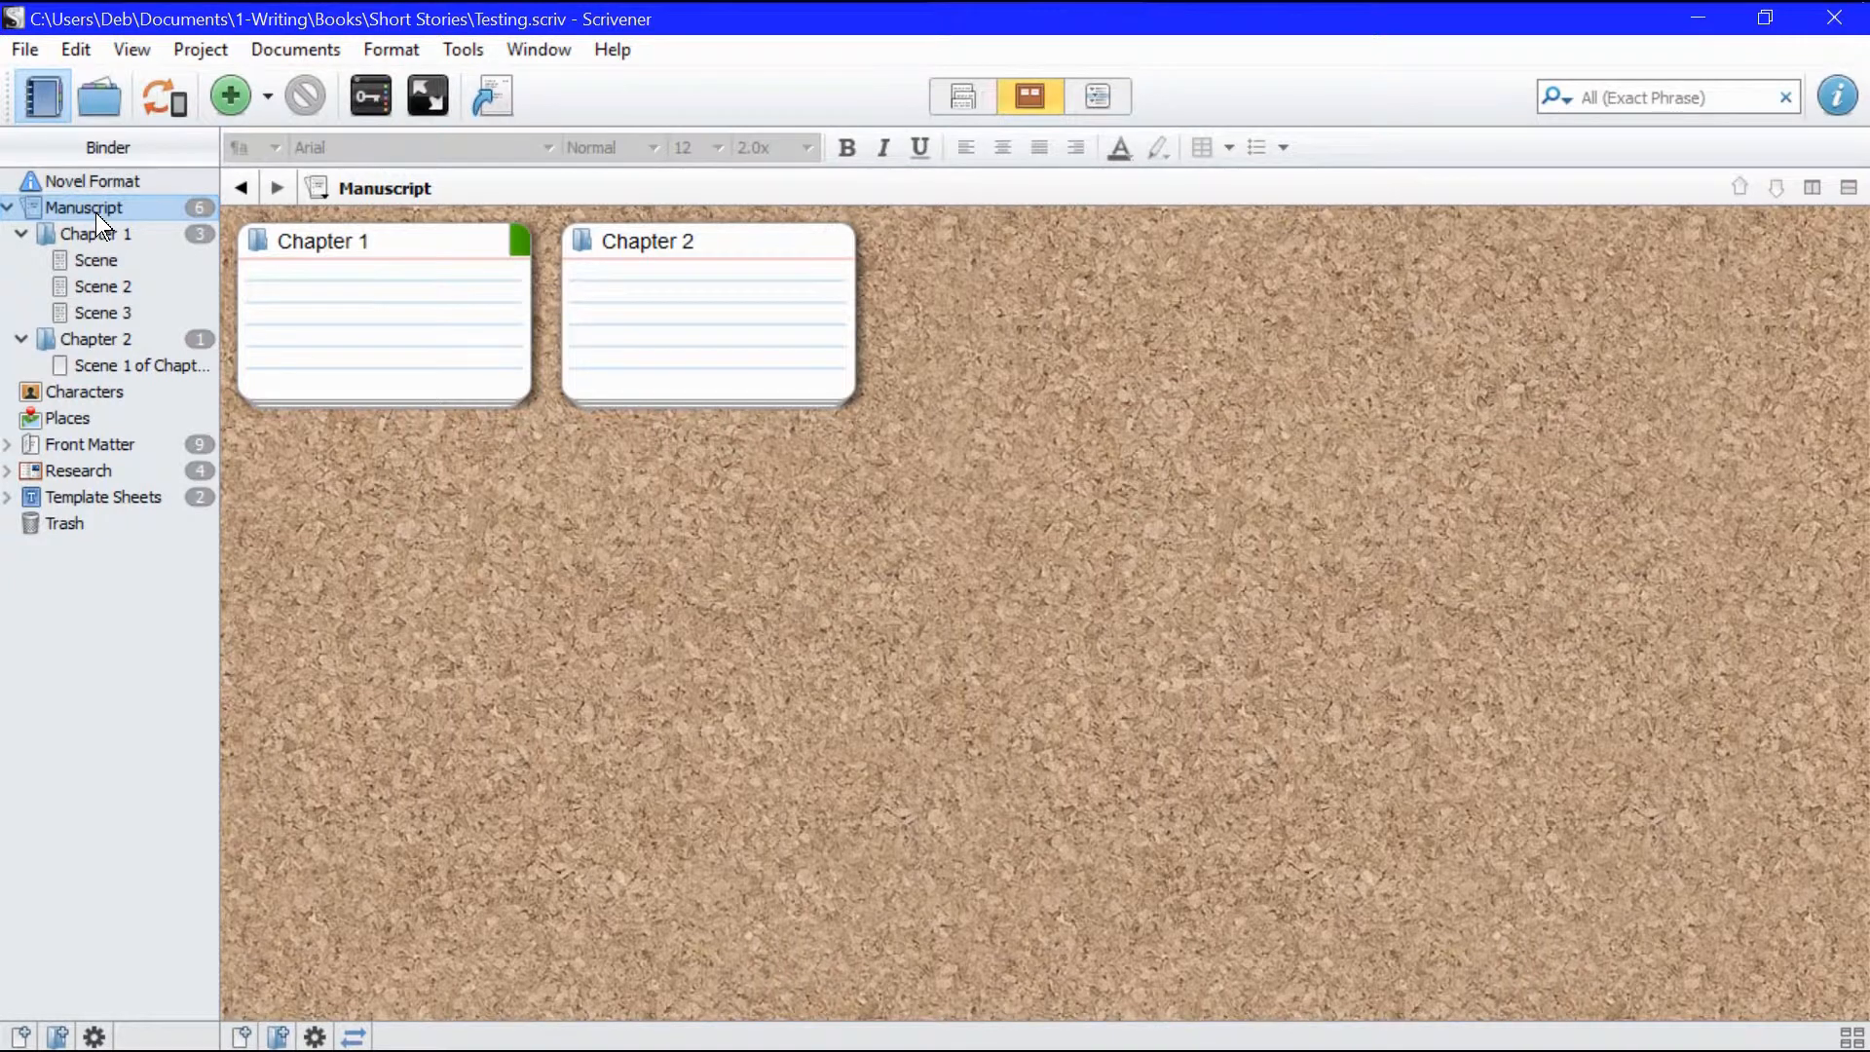
click(102, 390)
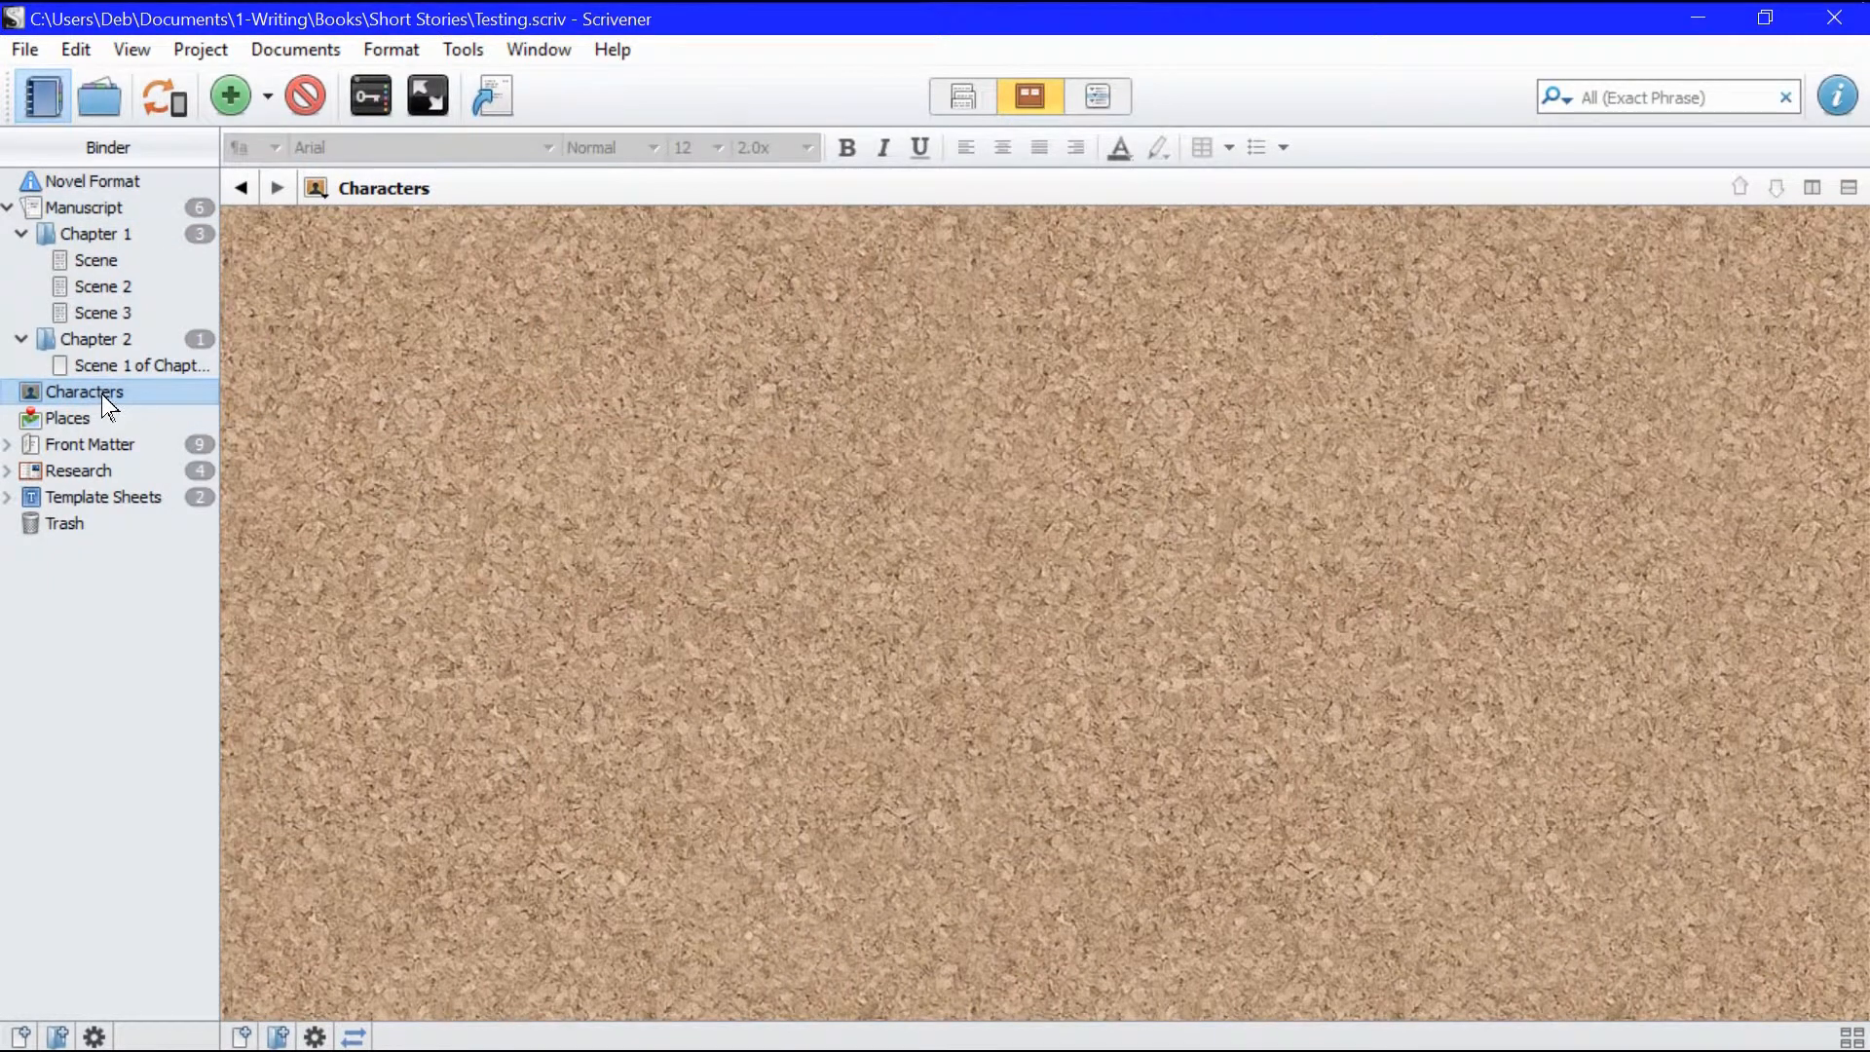
click(115, 236)
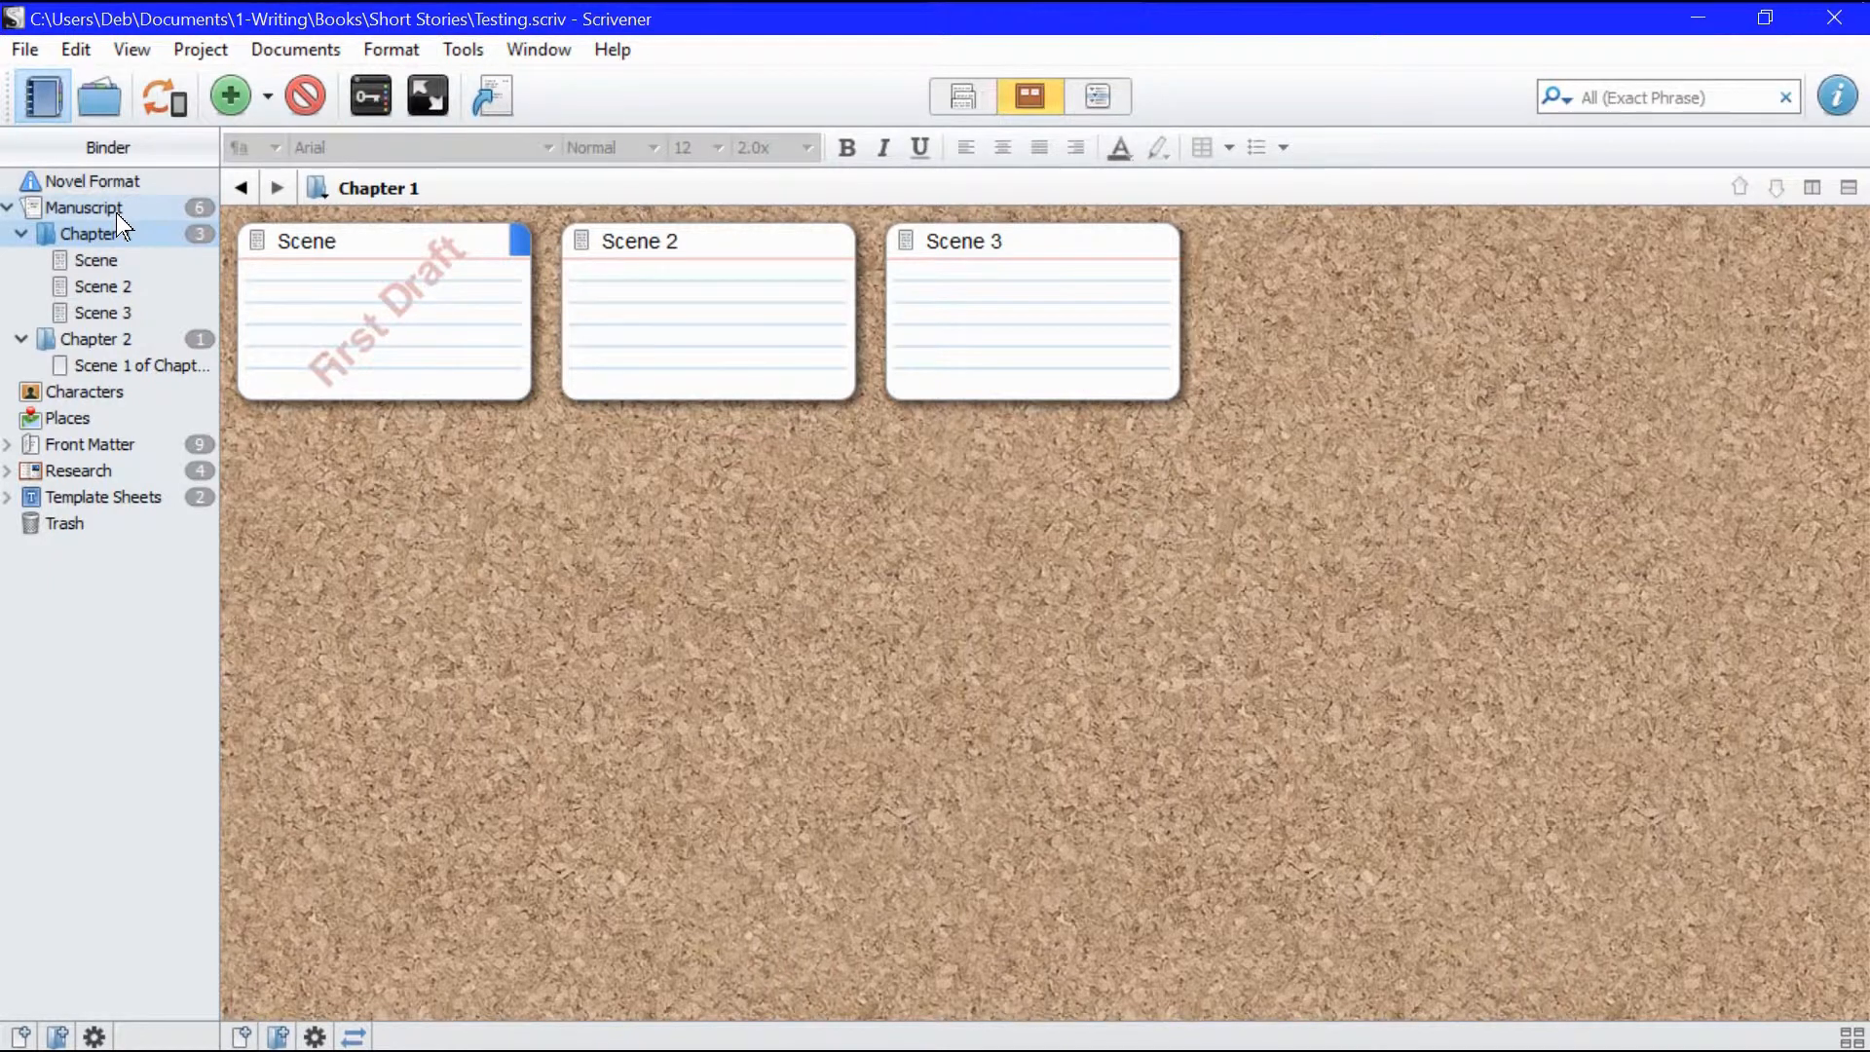
Step: Switch to the Word document The Lonely Little Squirrel and examine its chapter heading and the # scene separator in Chapter 1
mouse_move(789, 1)
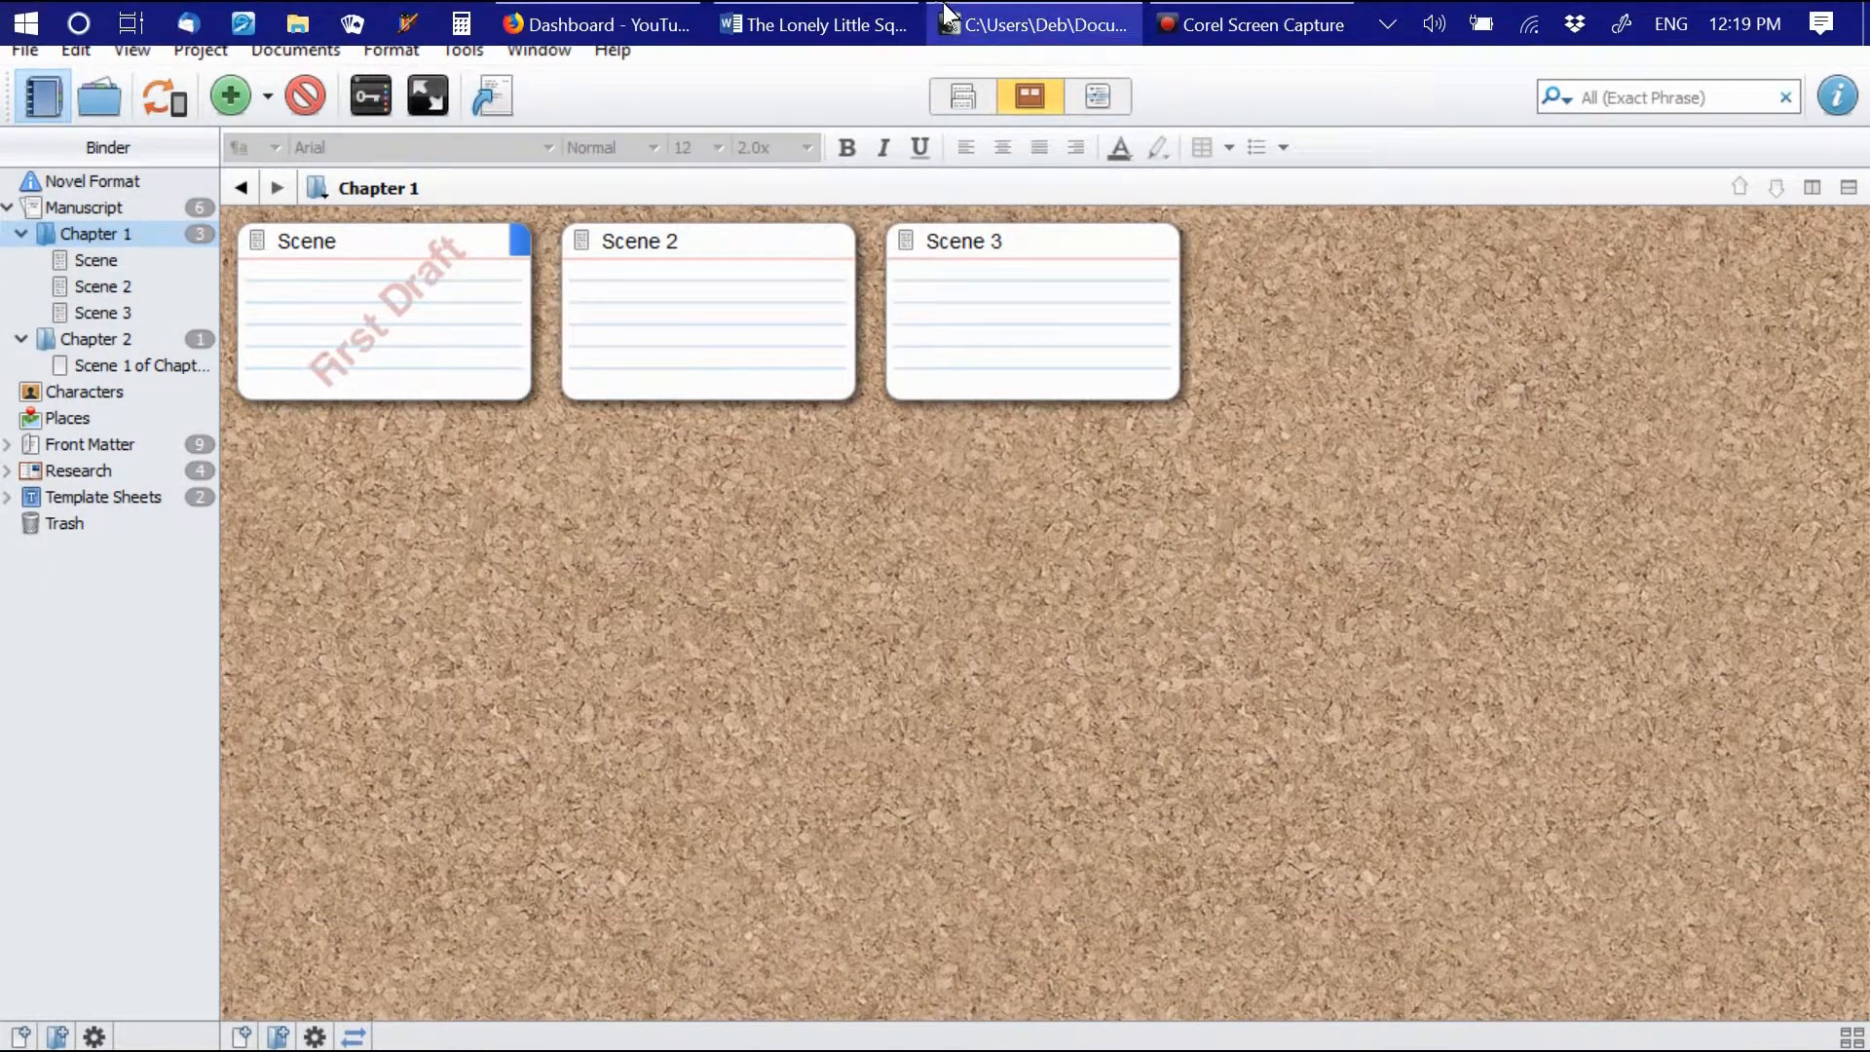
click(780, 20)
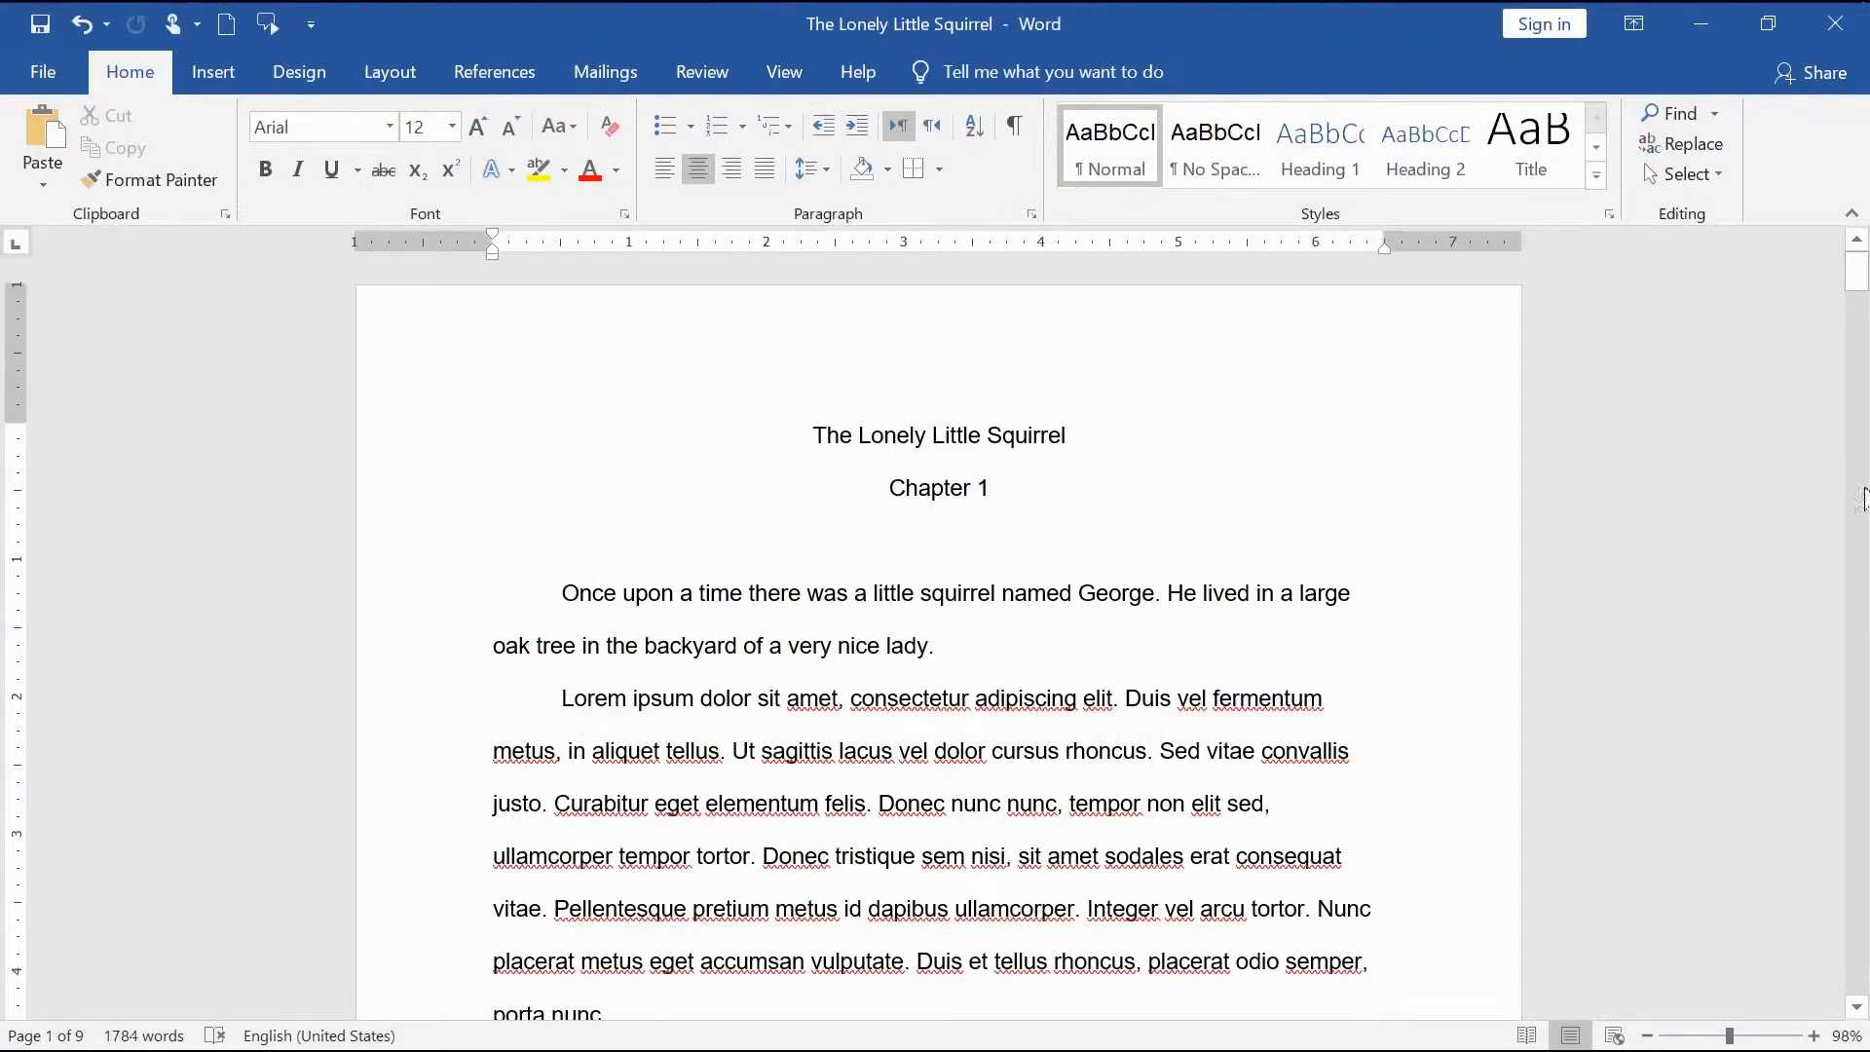
scroll(1794, 645, down, 1)
scroll(1812, 632, down, 6)
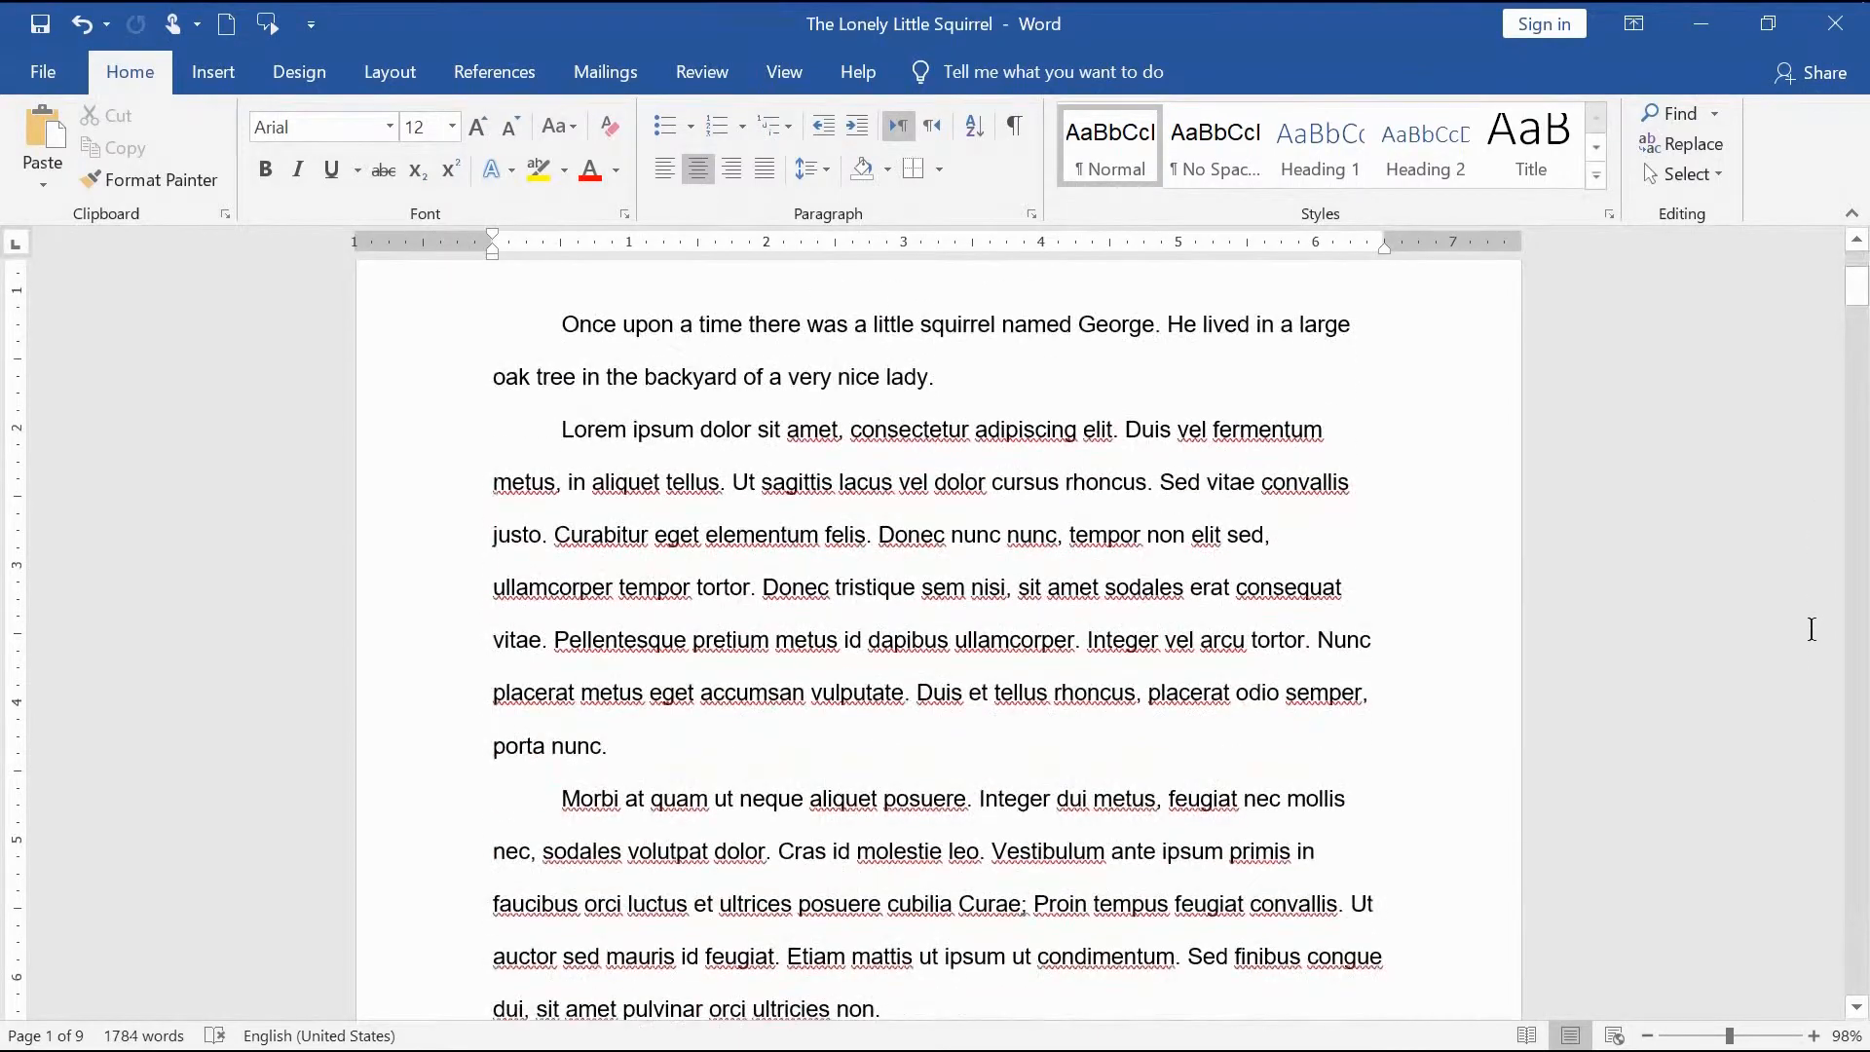
scroll(935, 948, up, 7)
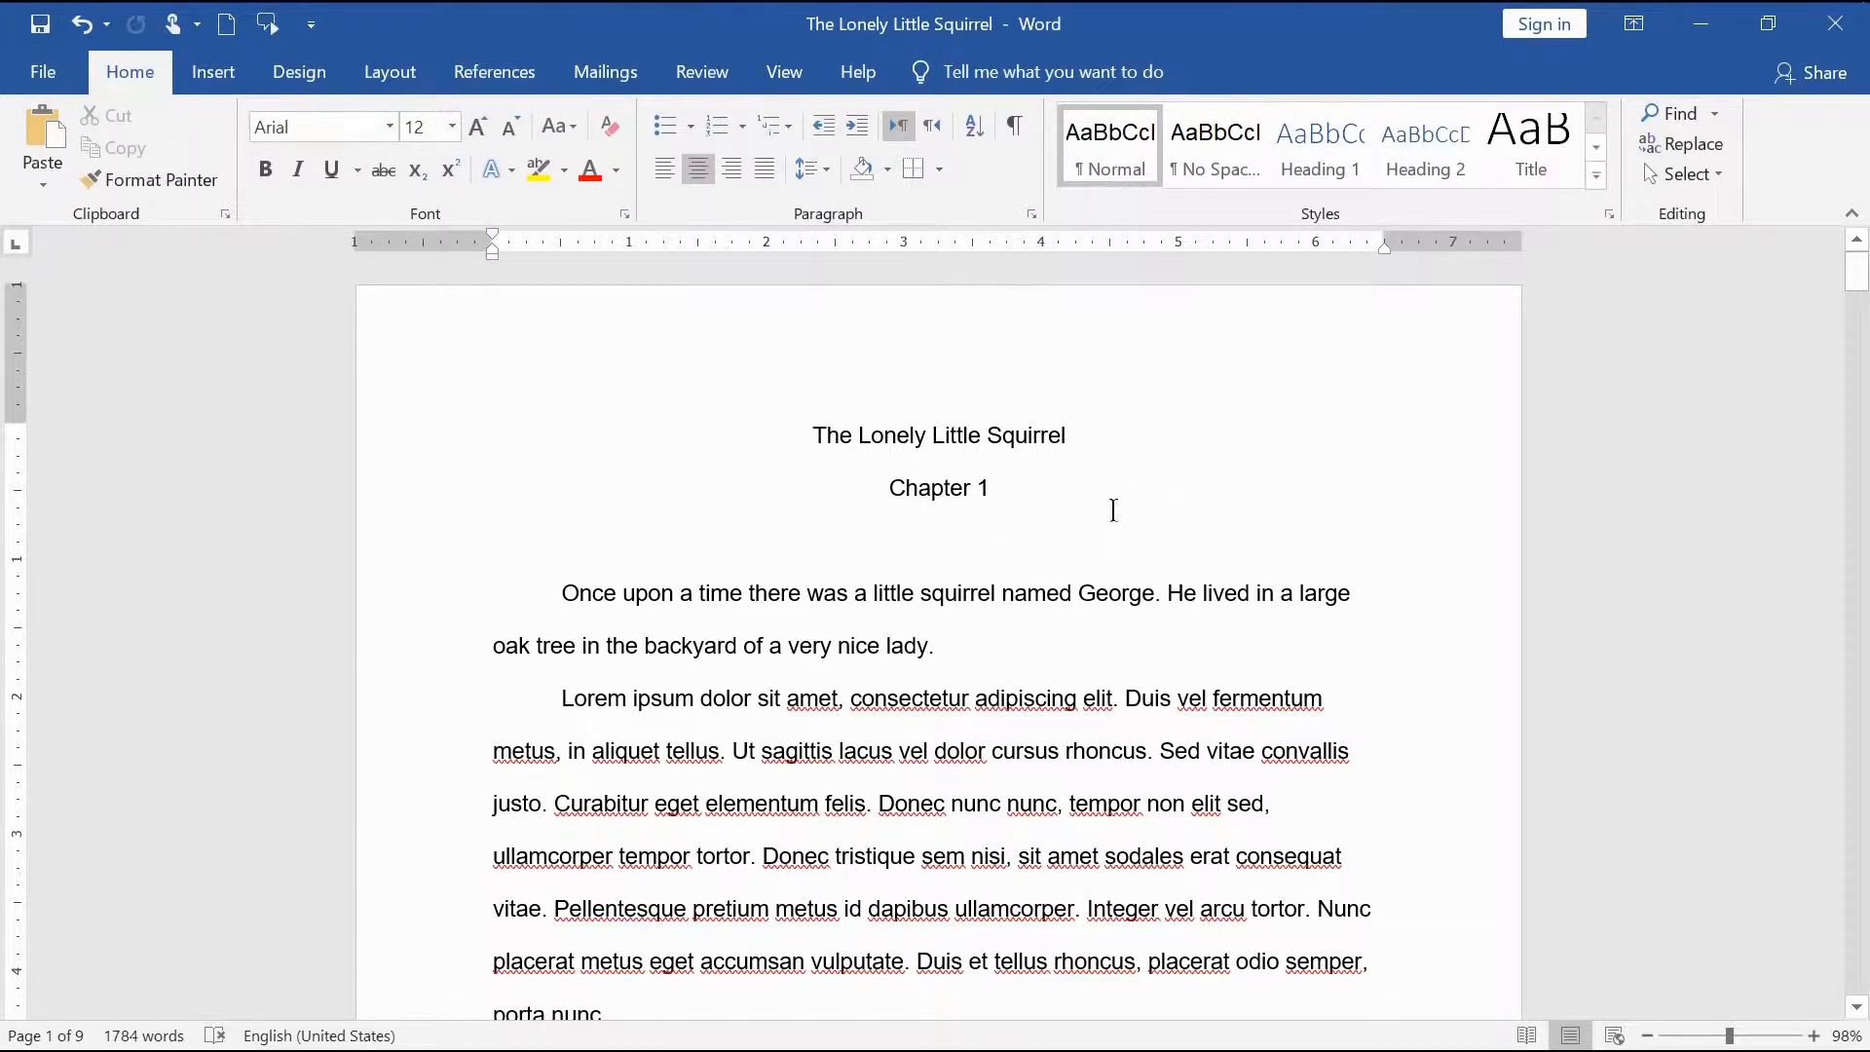
scroll(940, 670, down, 8)
scroll(942, 670, down, 1)
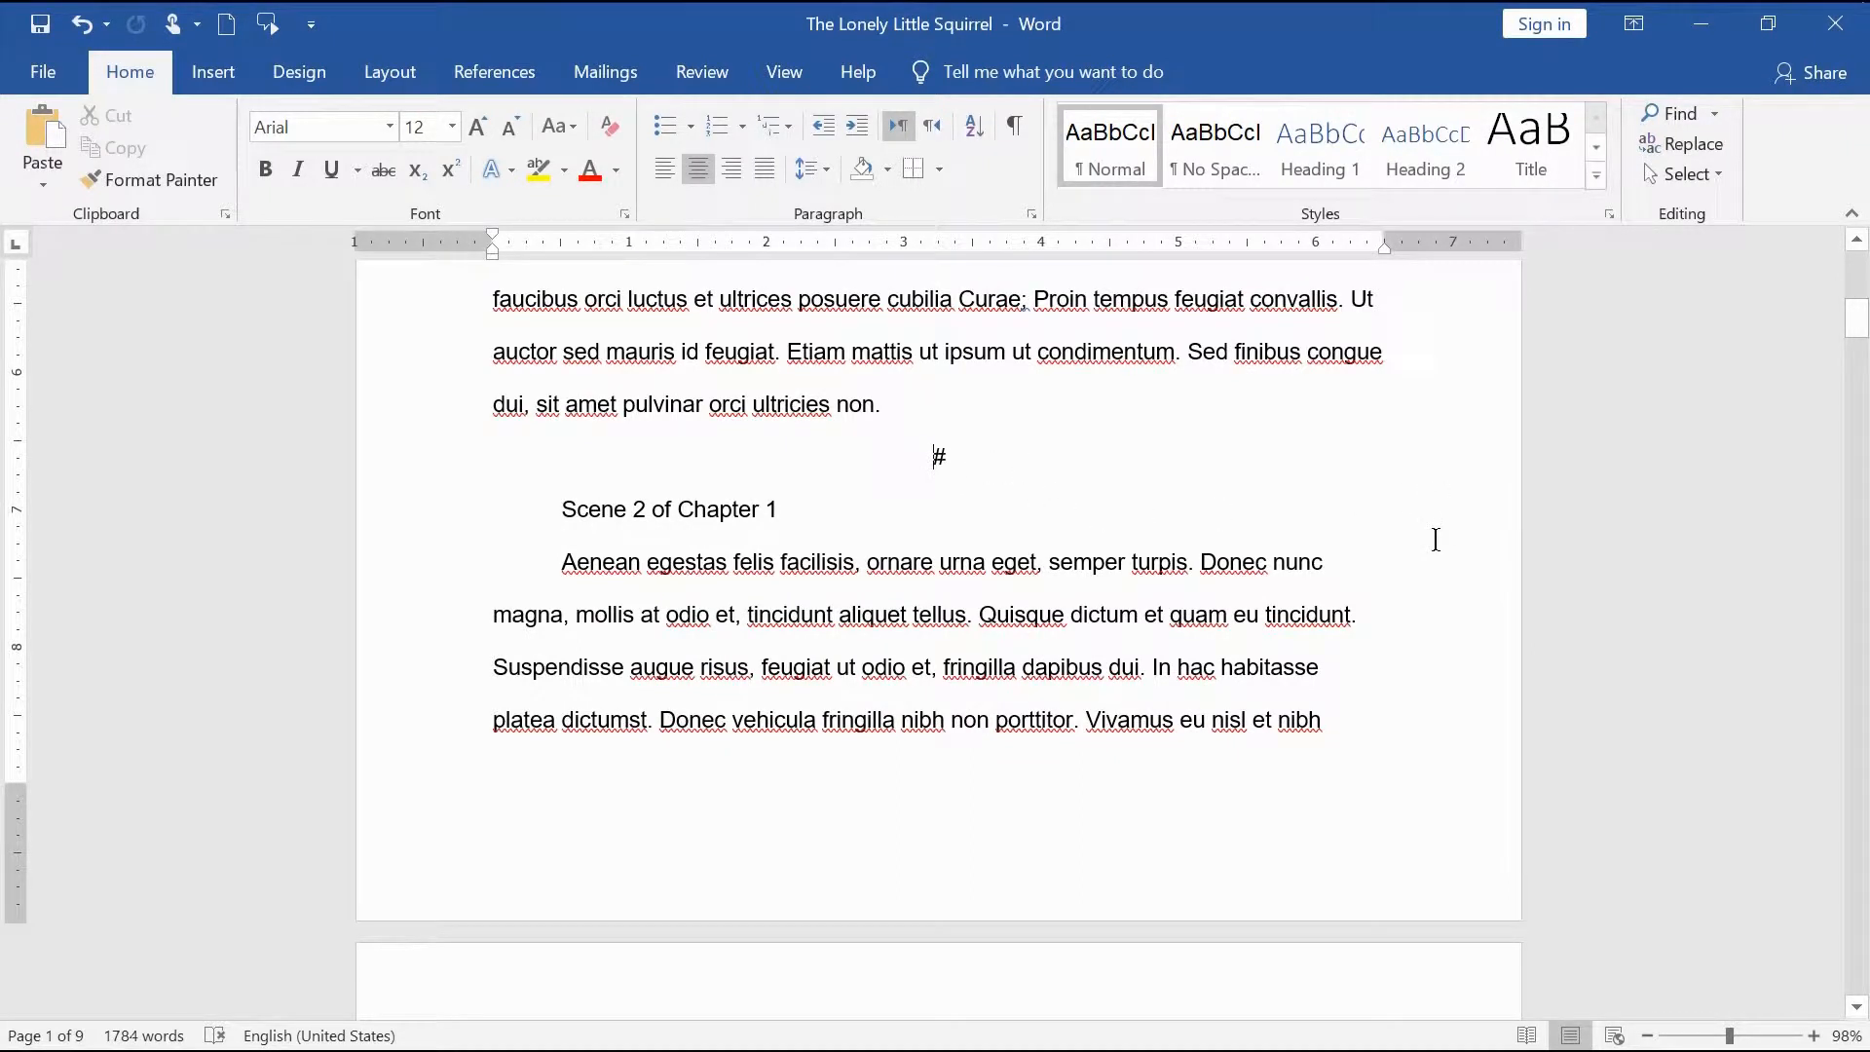
scroll(1503, 568, up, 3)
scroll(1503, 568, down, 2)
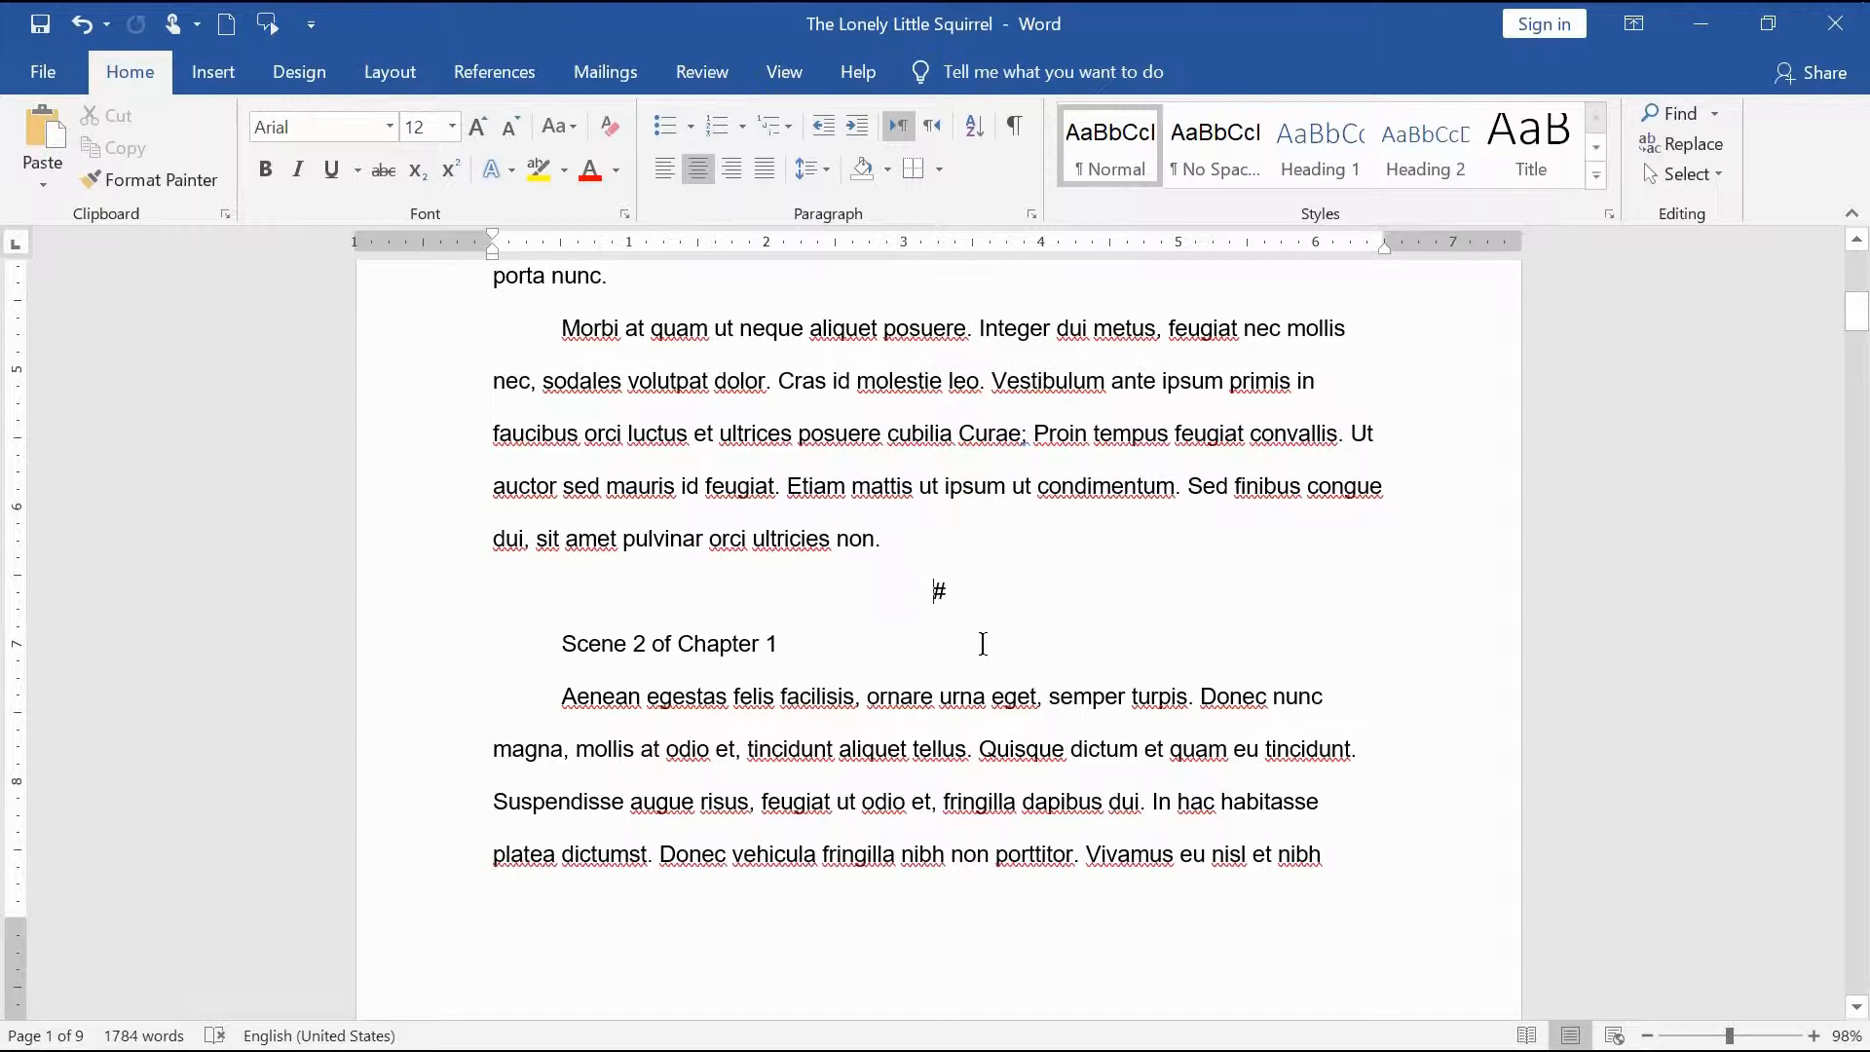
Step: Switch back to Scrivener, move Chapter 1, Chapter 2 and all their scenes to the trash, and collapse the Trash folder
click(969, 22)
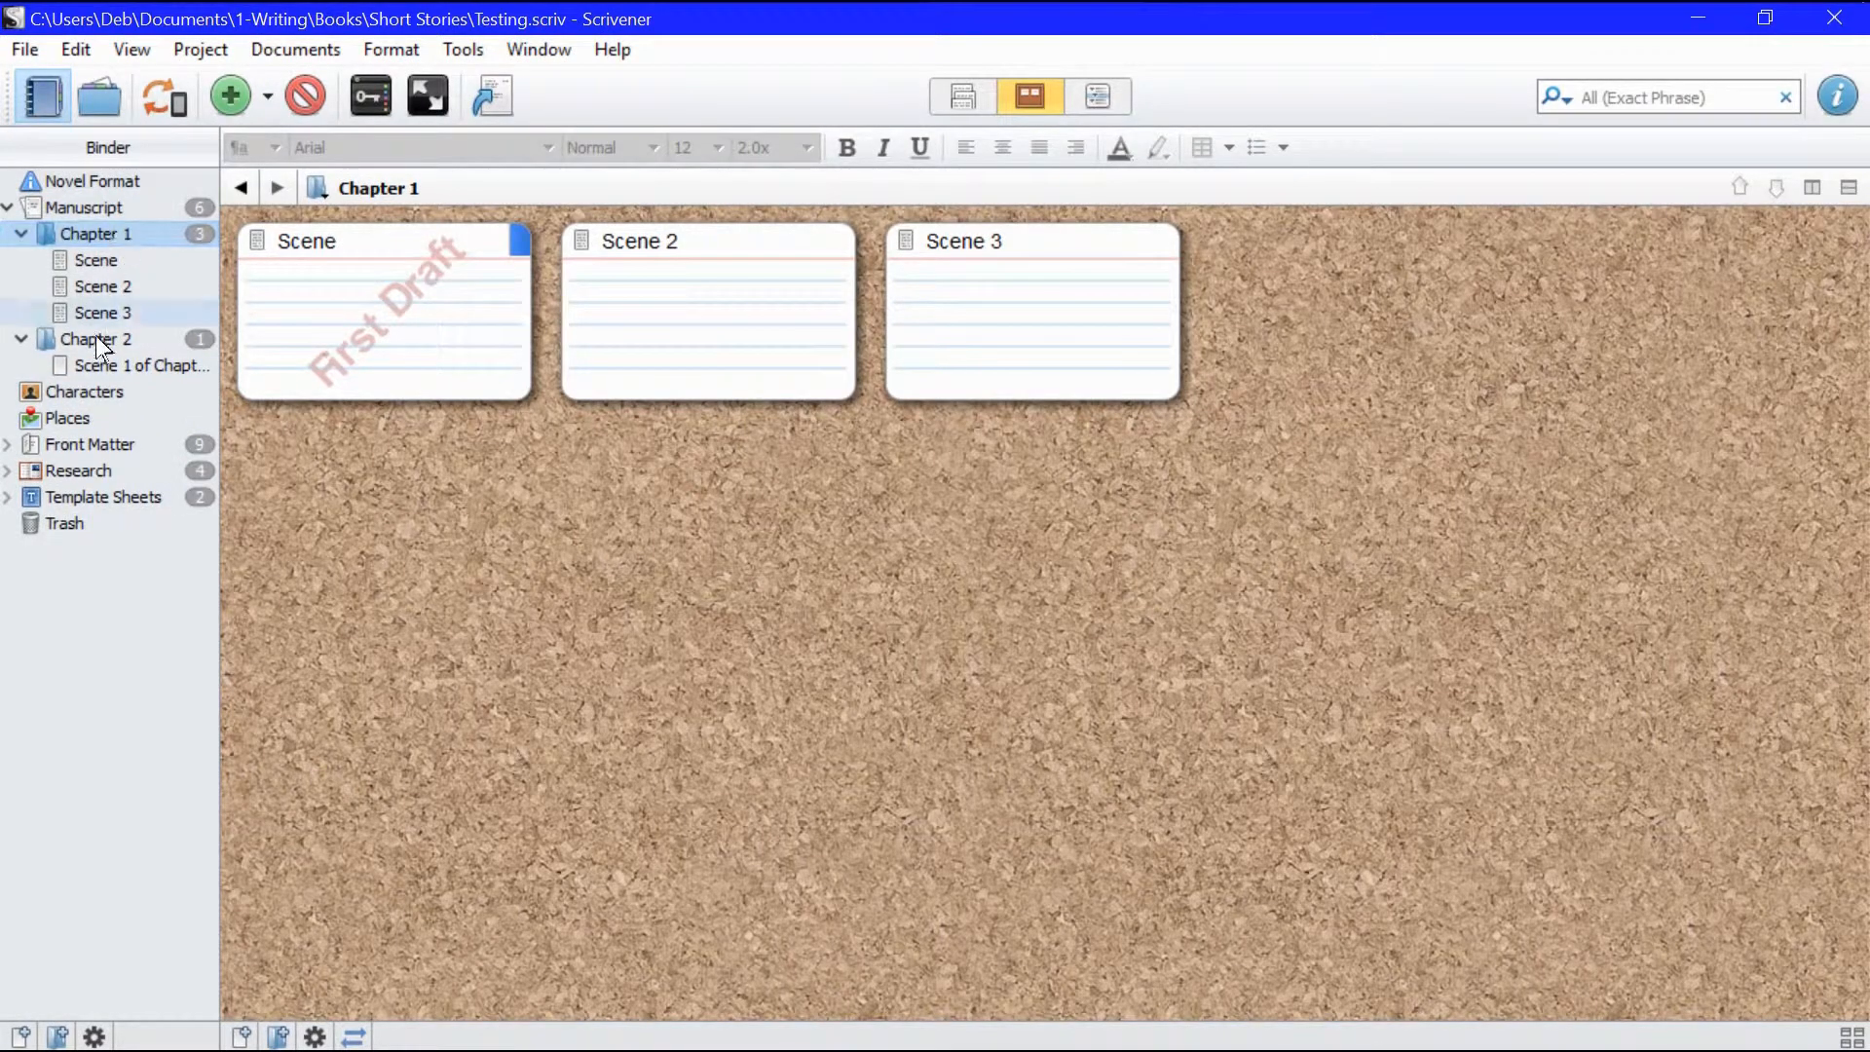
shift+click(102, 365)
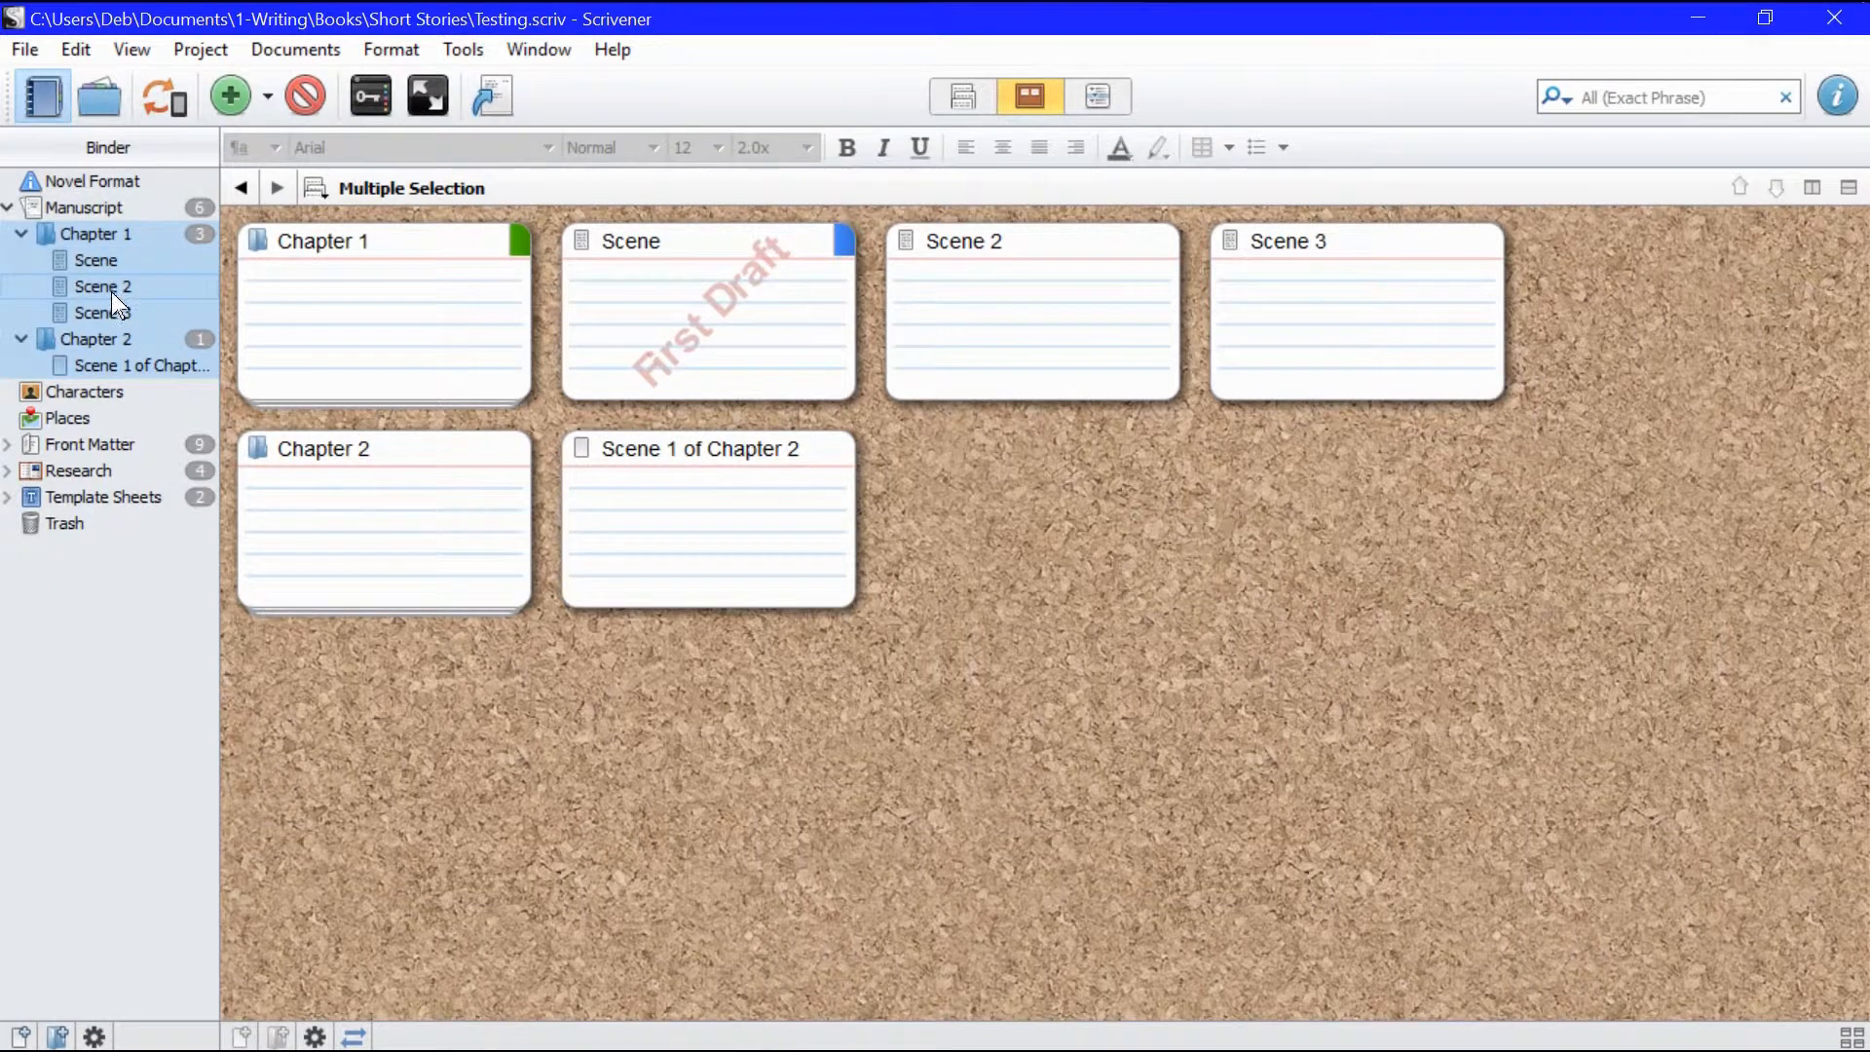
click(307, 95)
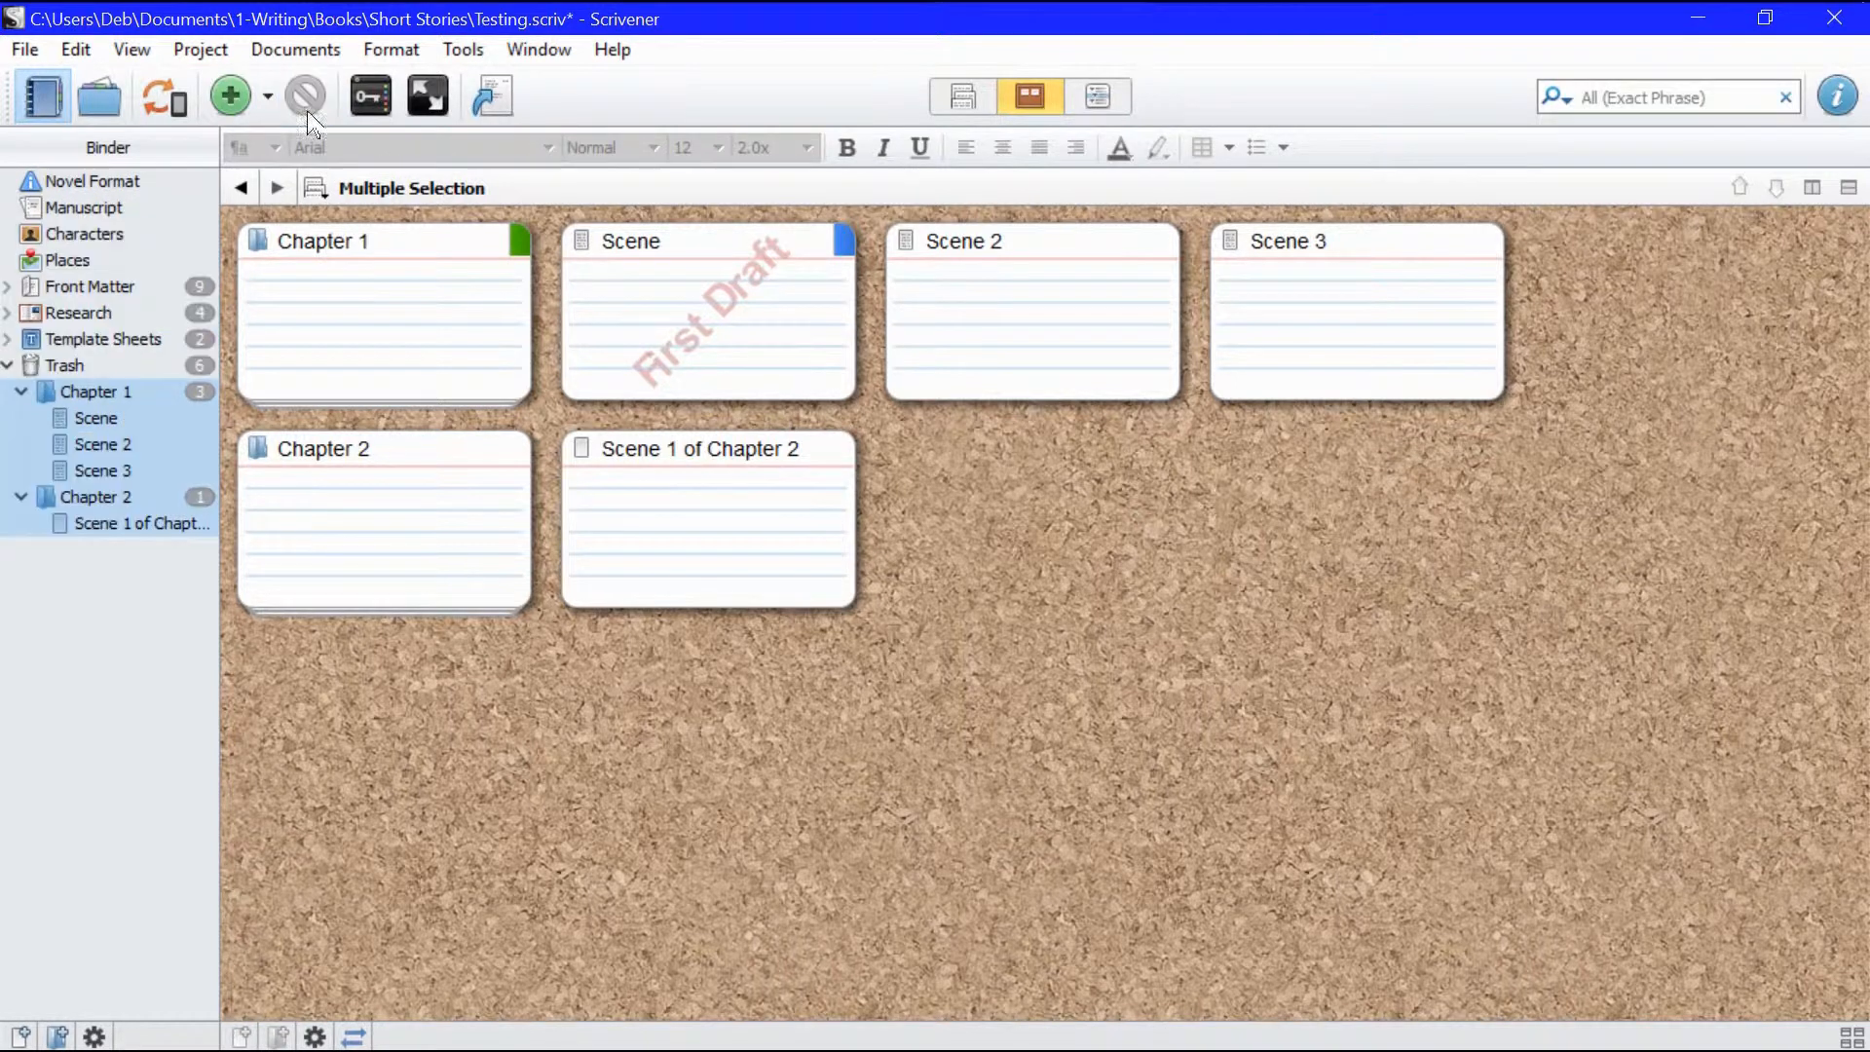
click(74, 370)
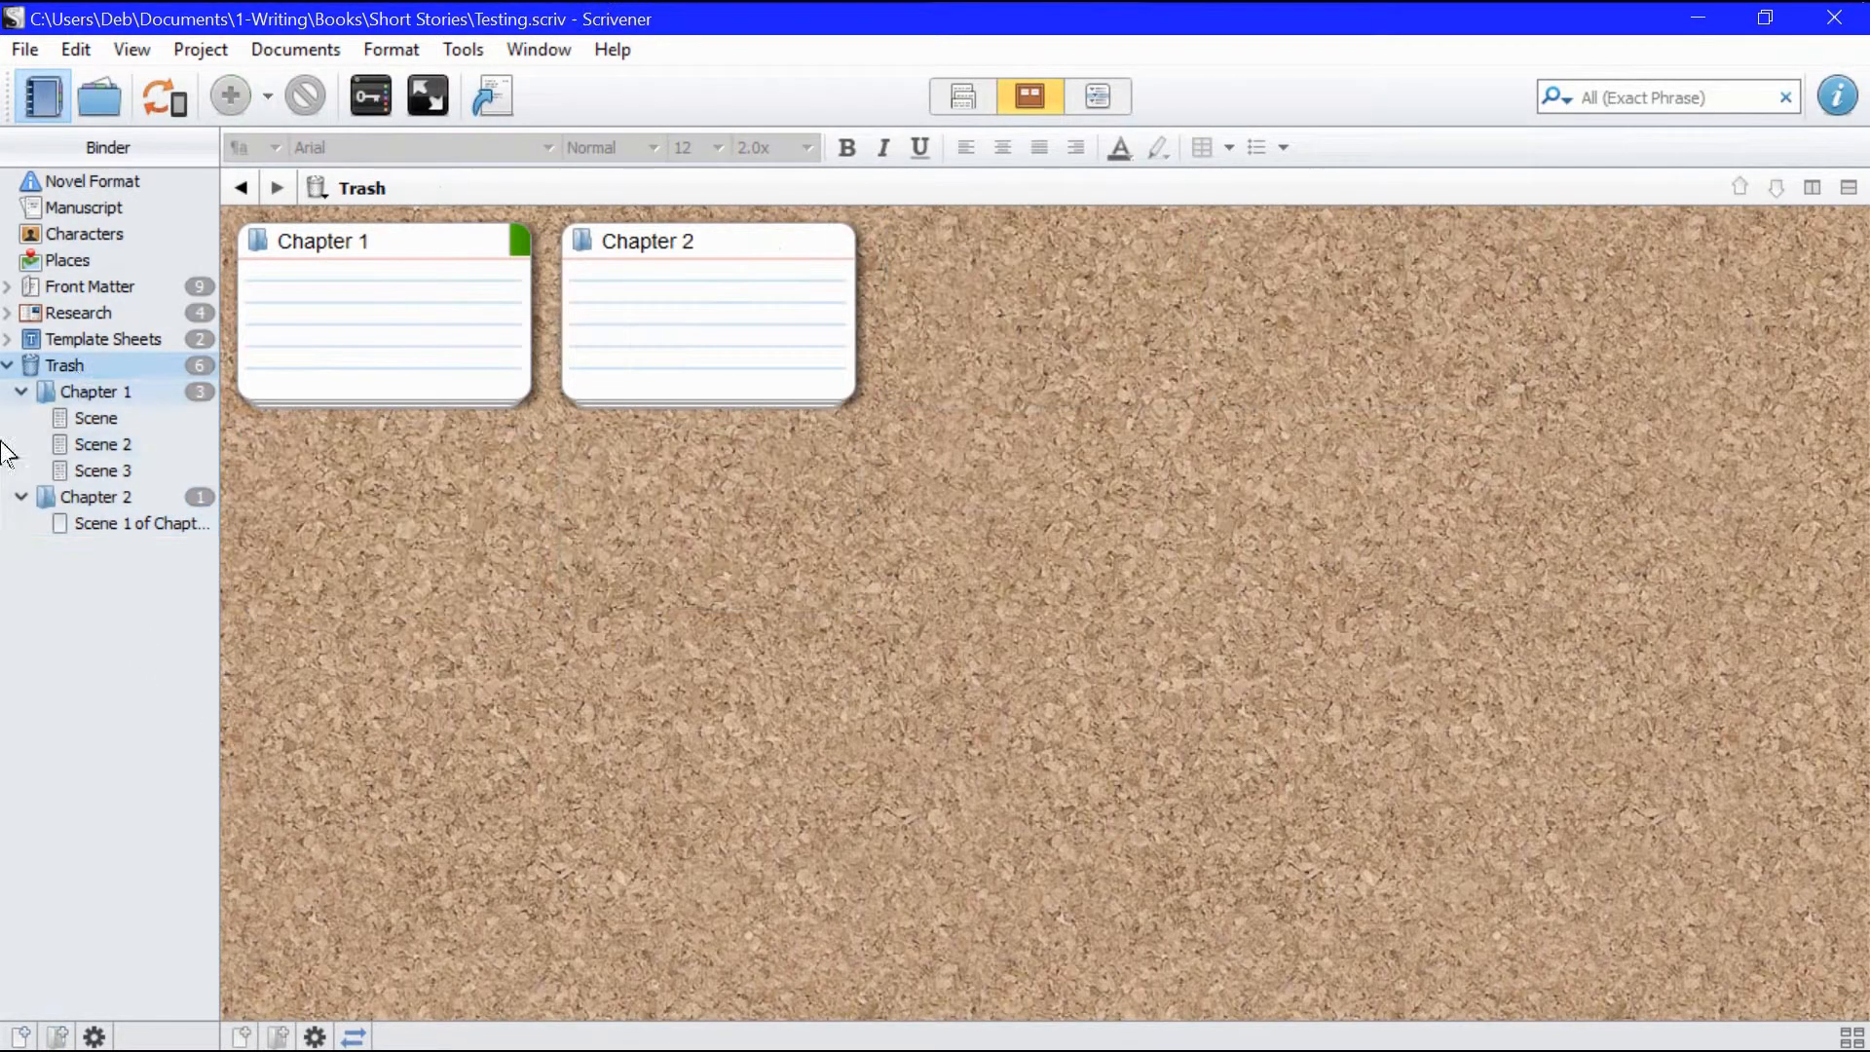
click(8, 365)
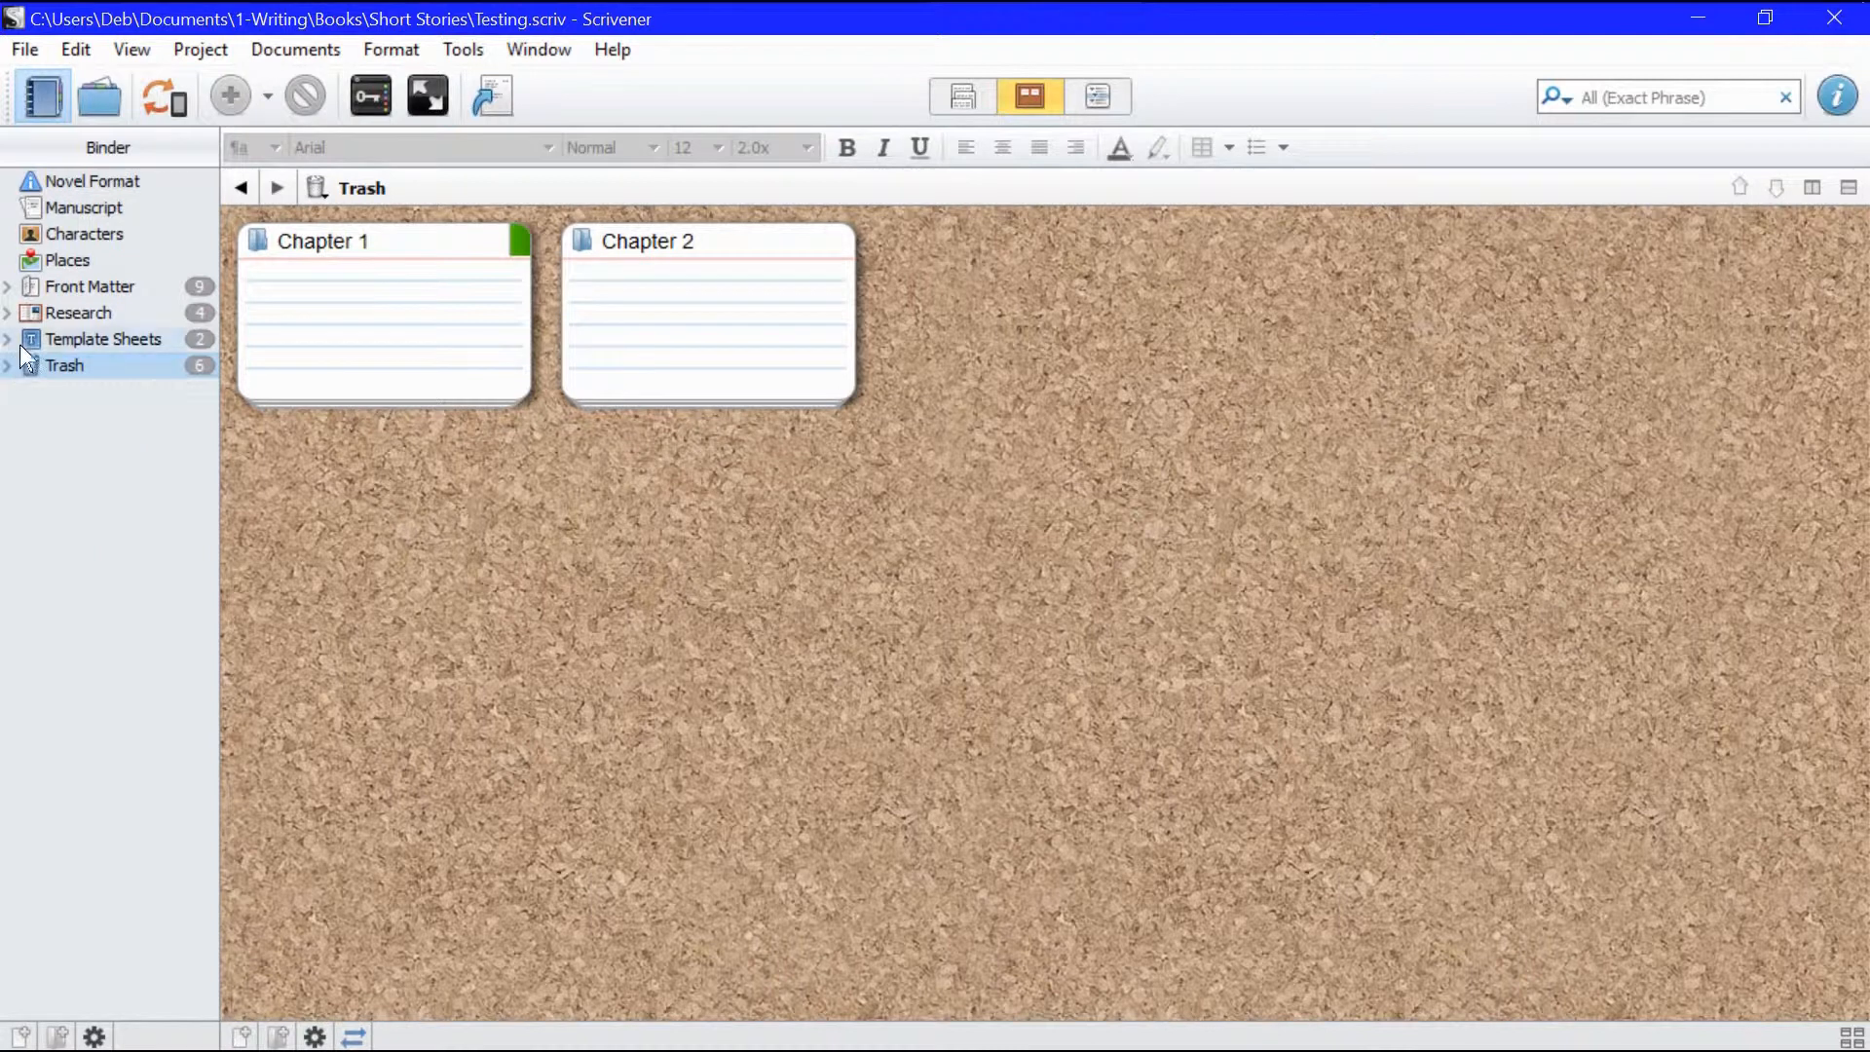
Step: Import and split The Lonely Little Squirrel.docx into the Manuscript folder, using # as the section separator
click(69, 211)
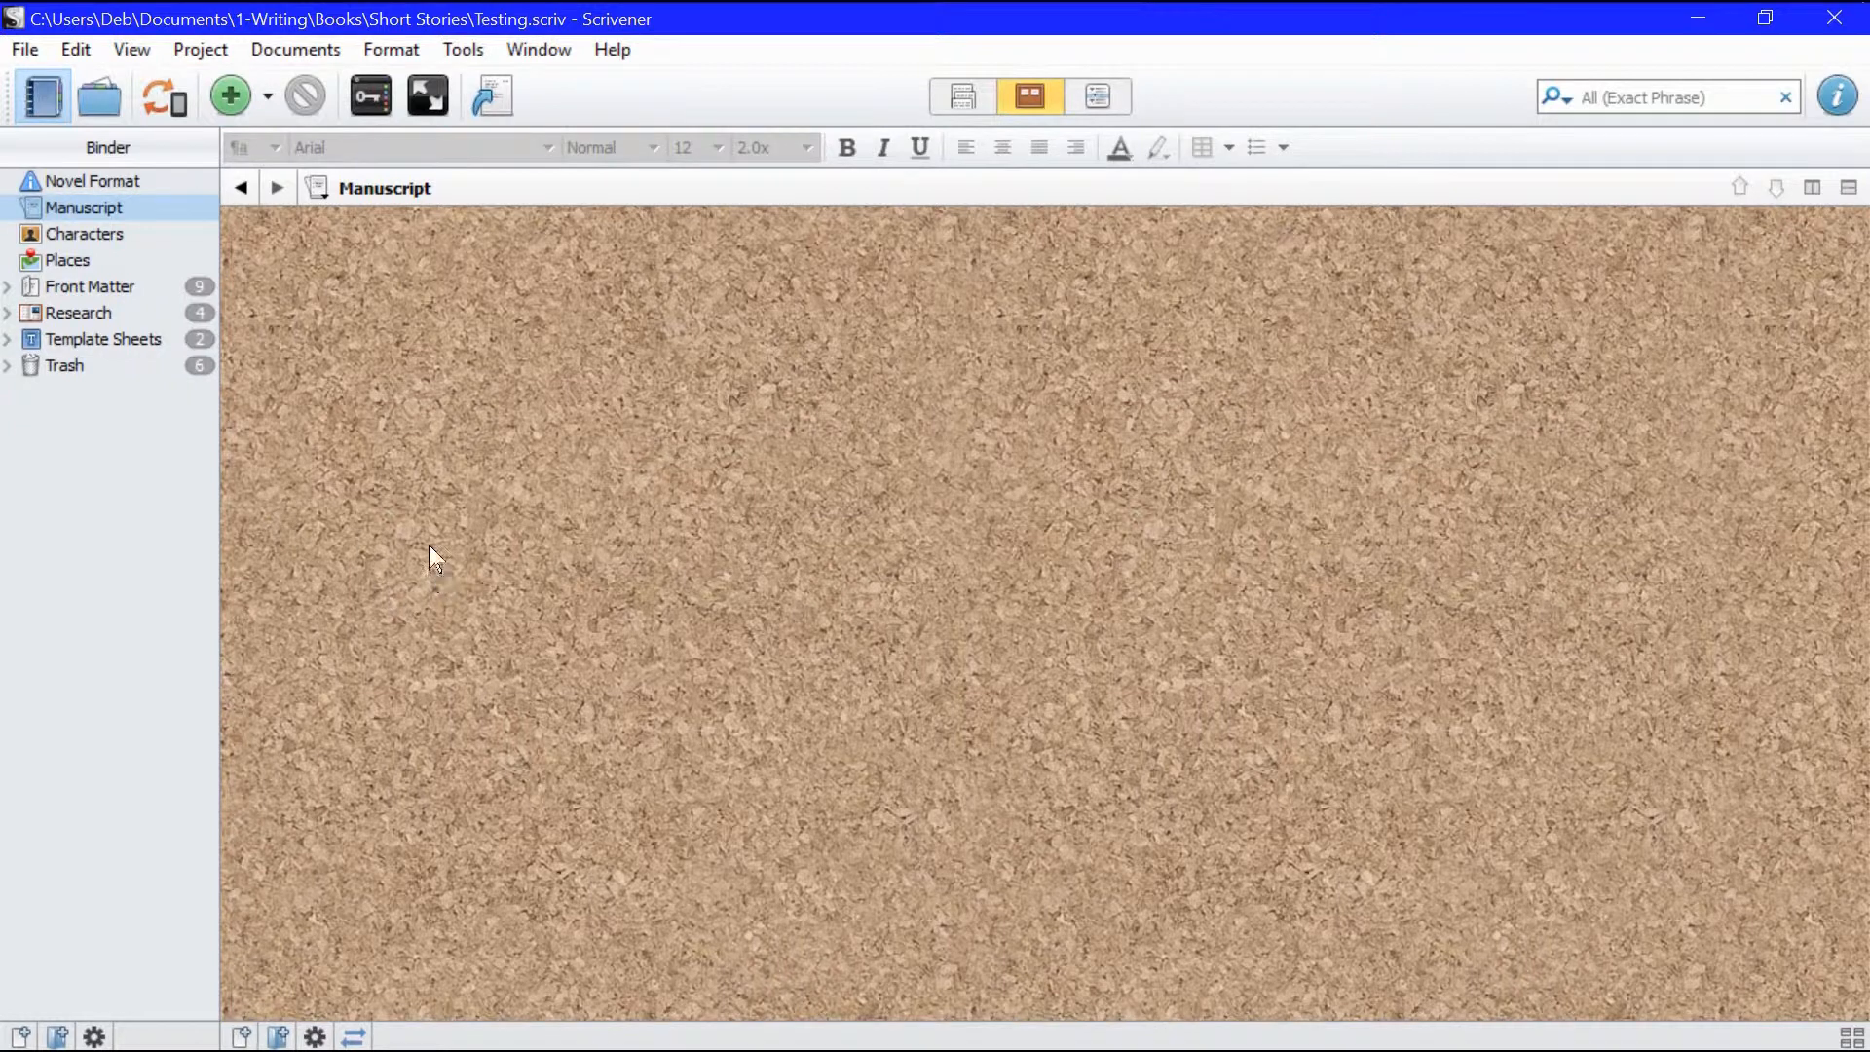
click(22, 55)
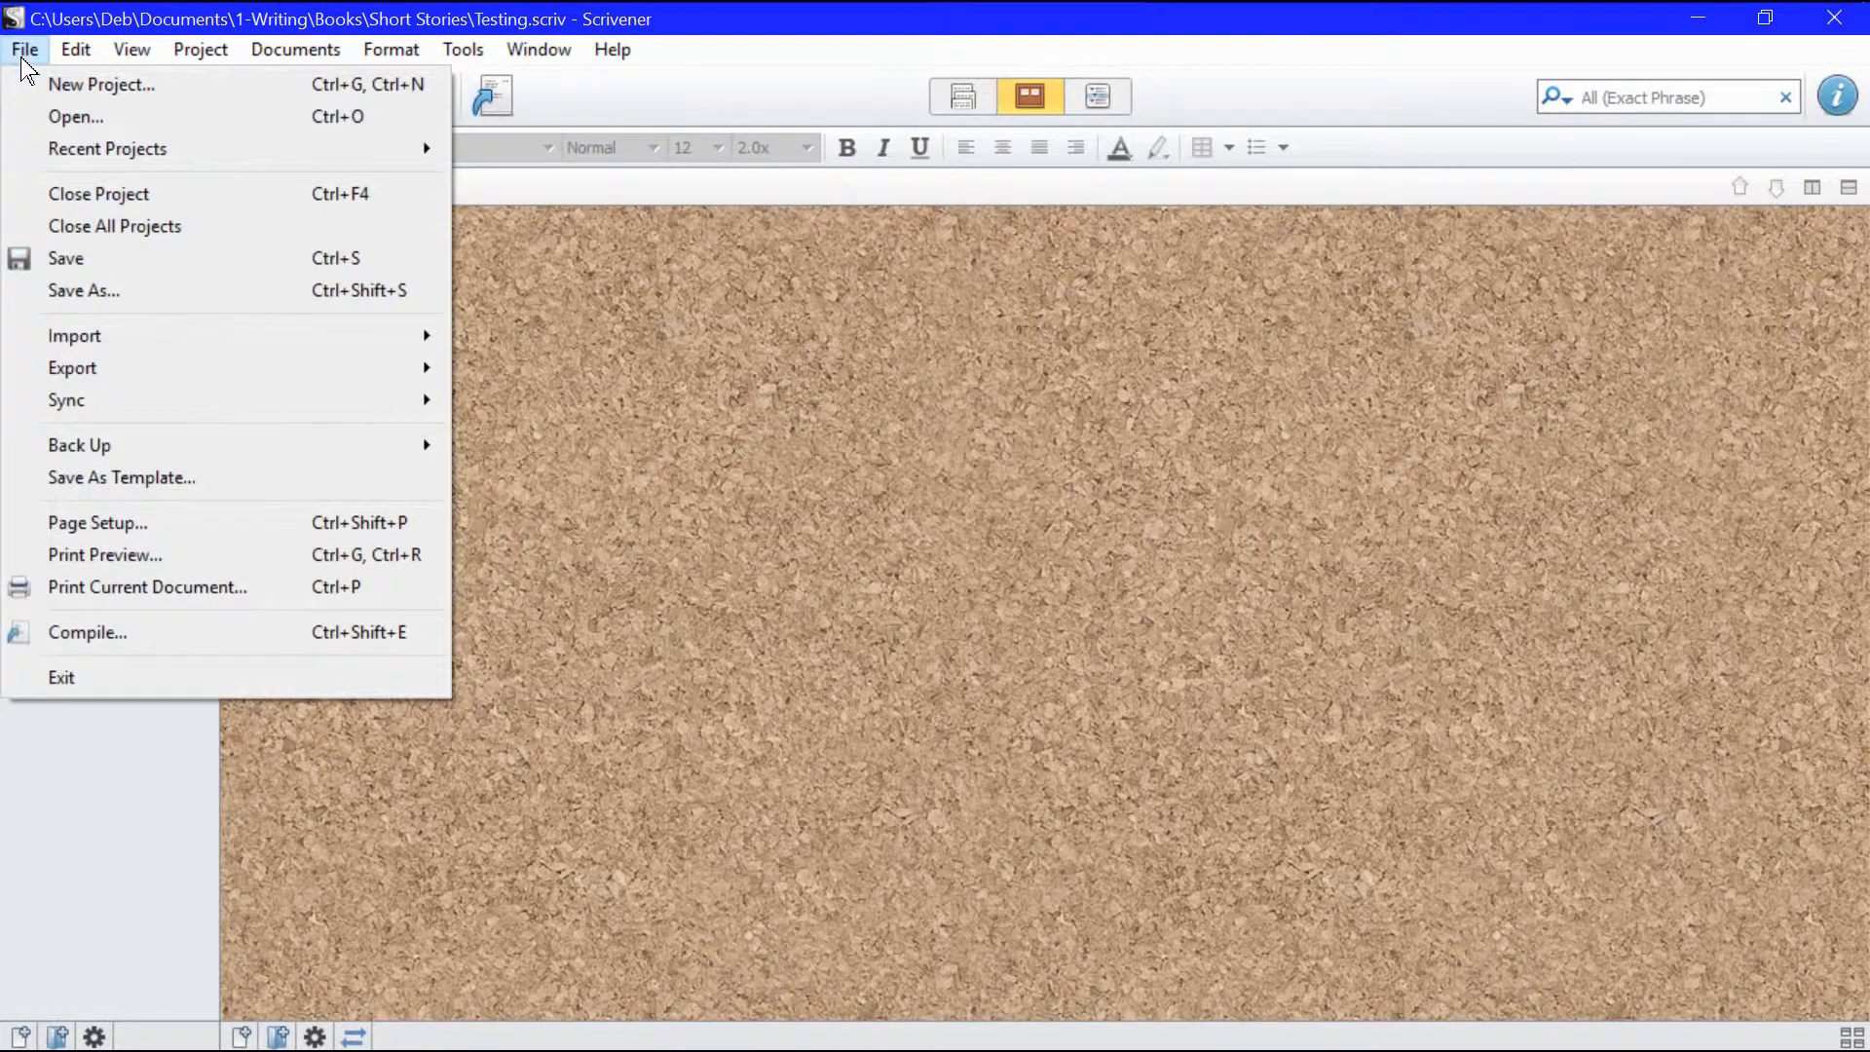
mouse_move(167, 346)
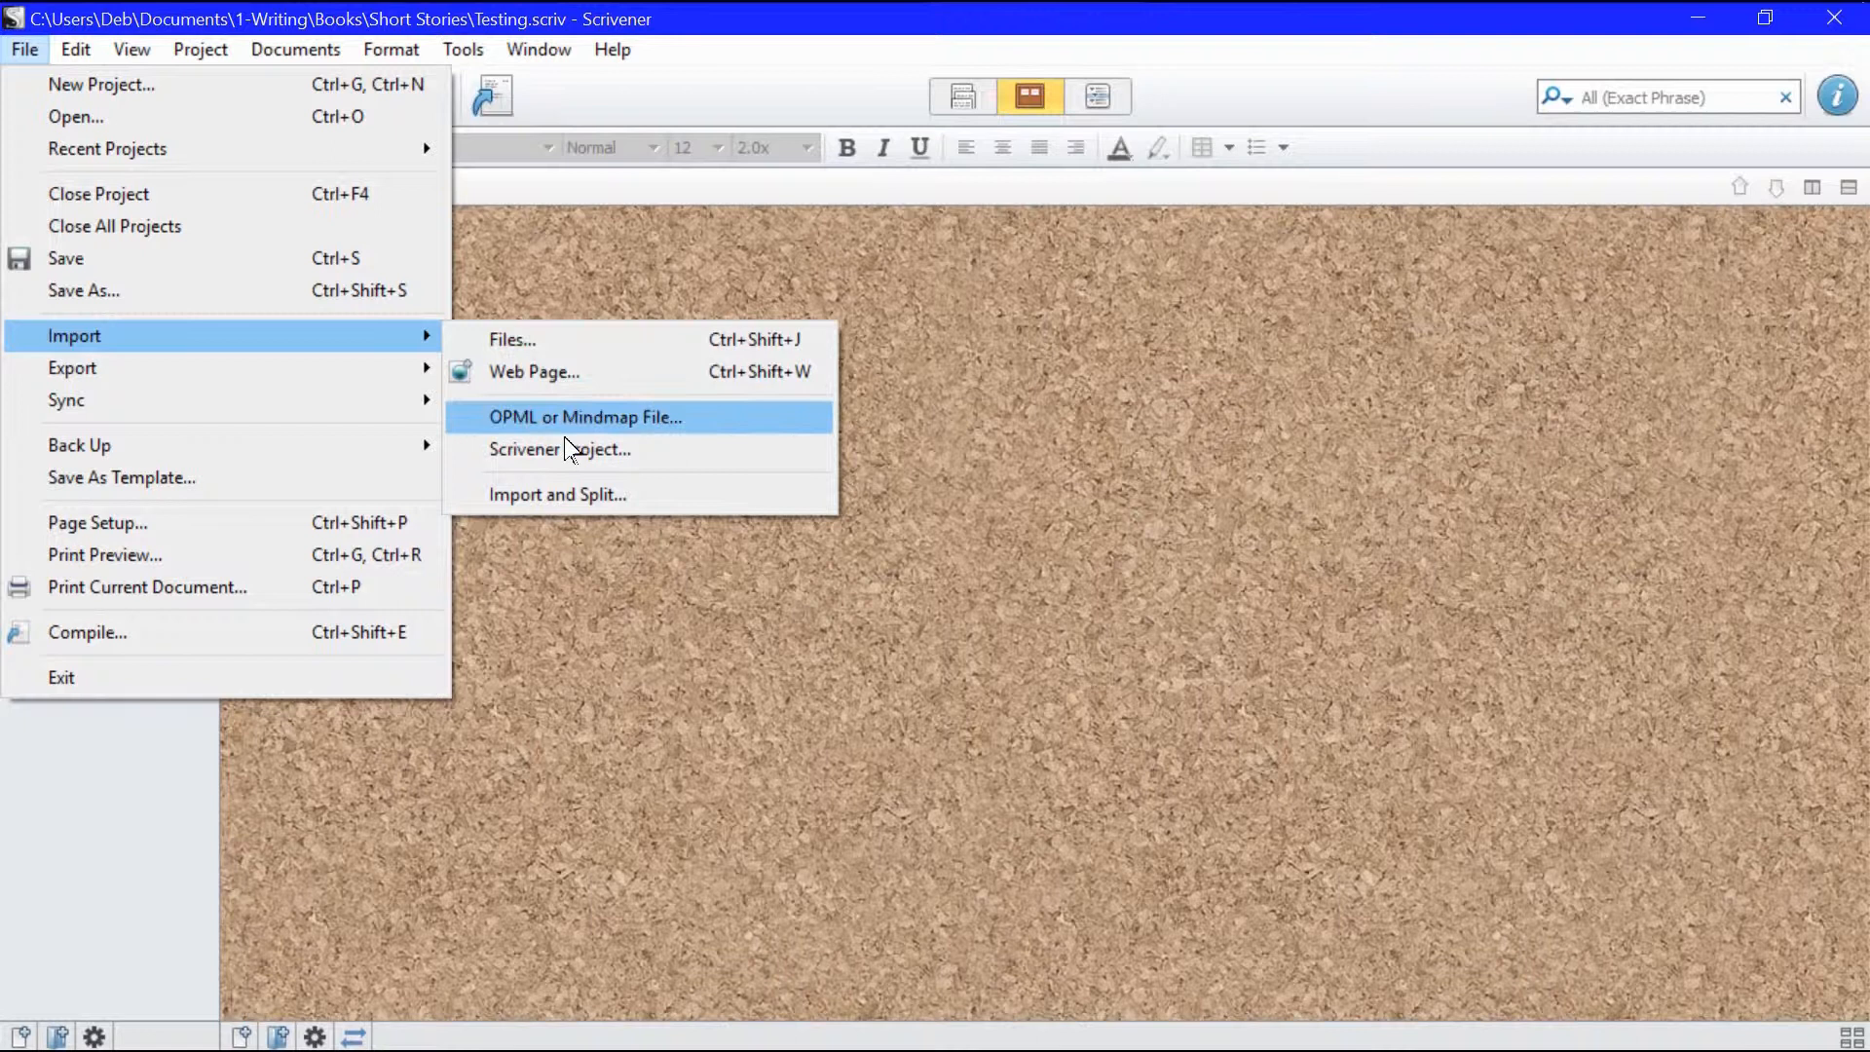
click(564, 495)
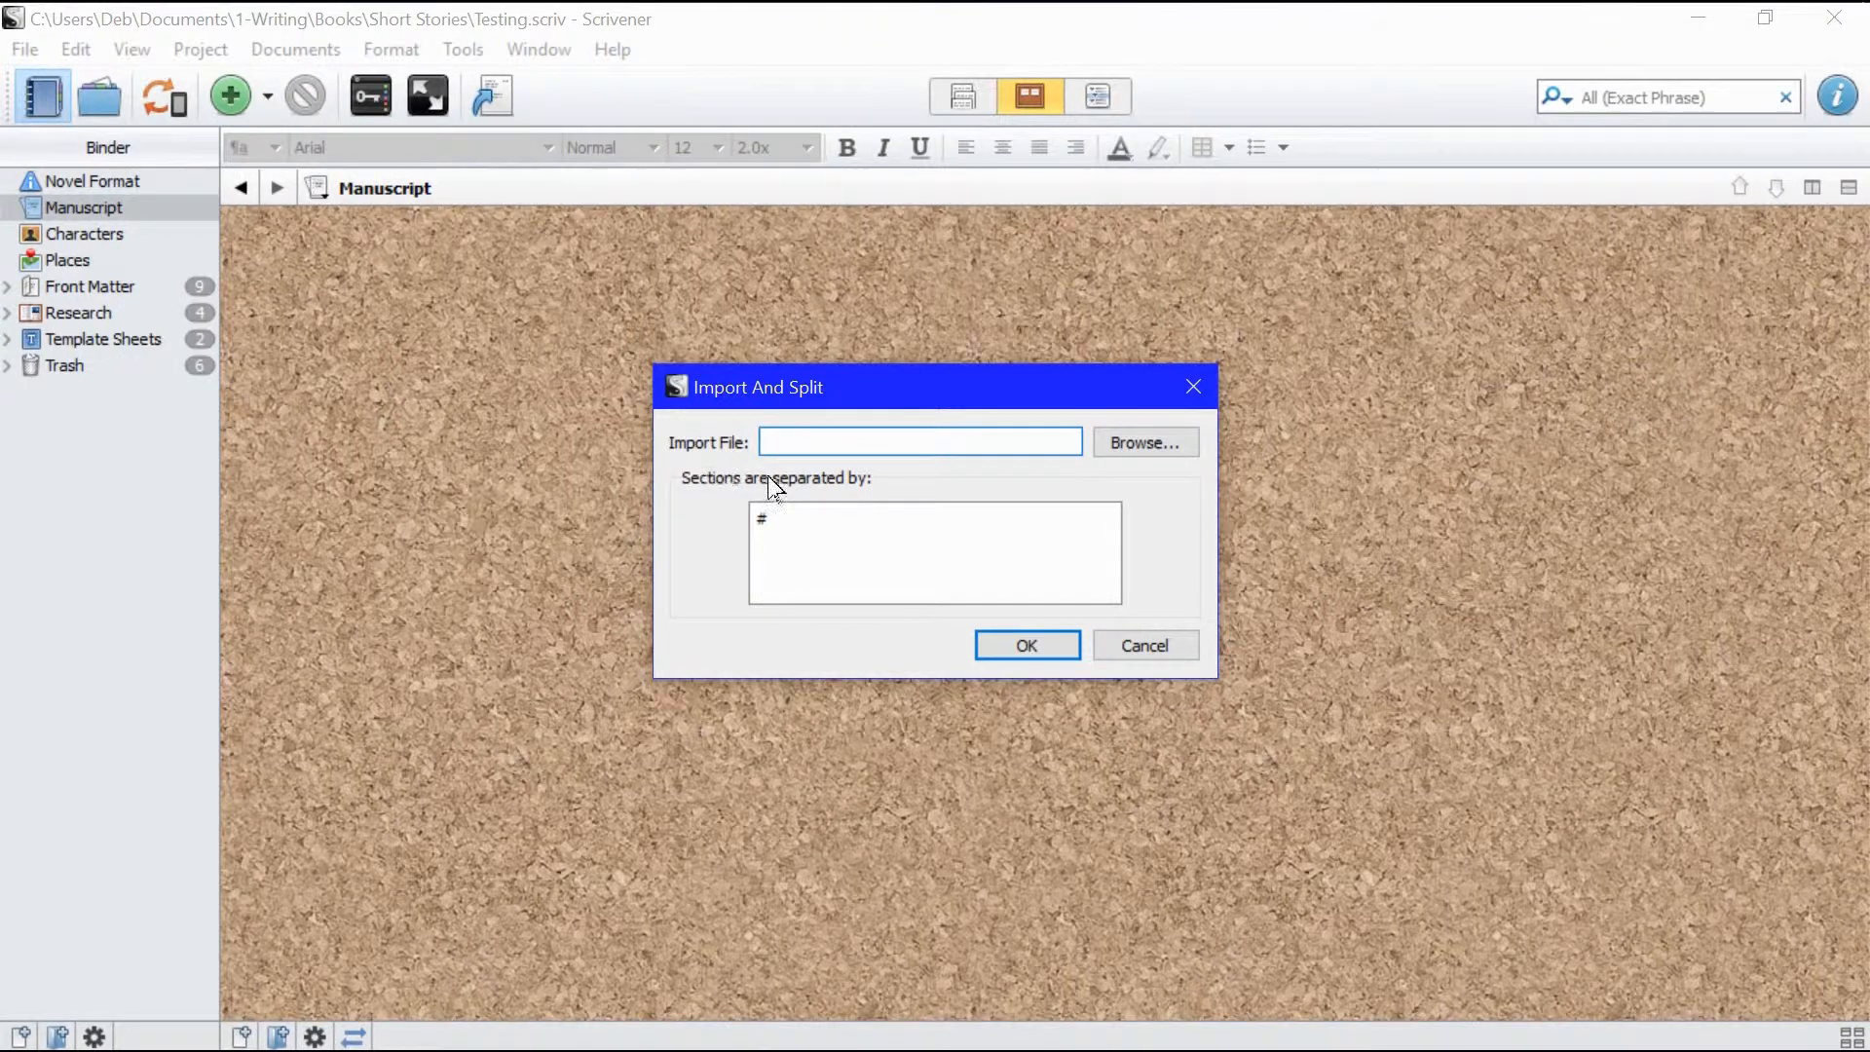
click(1138, 442)
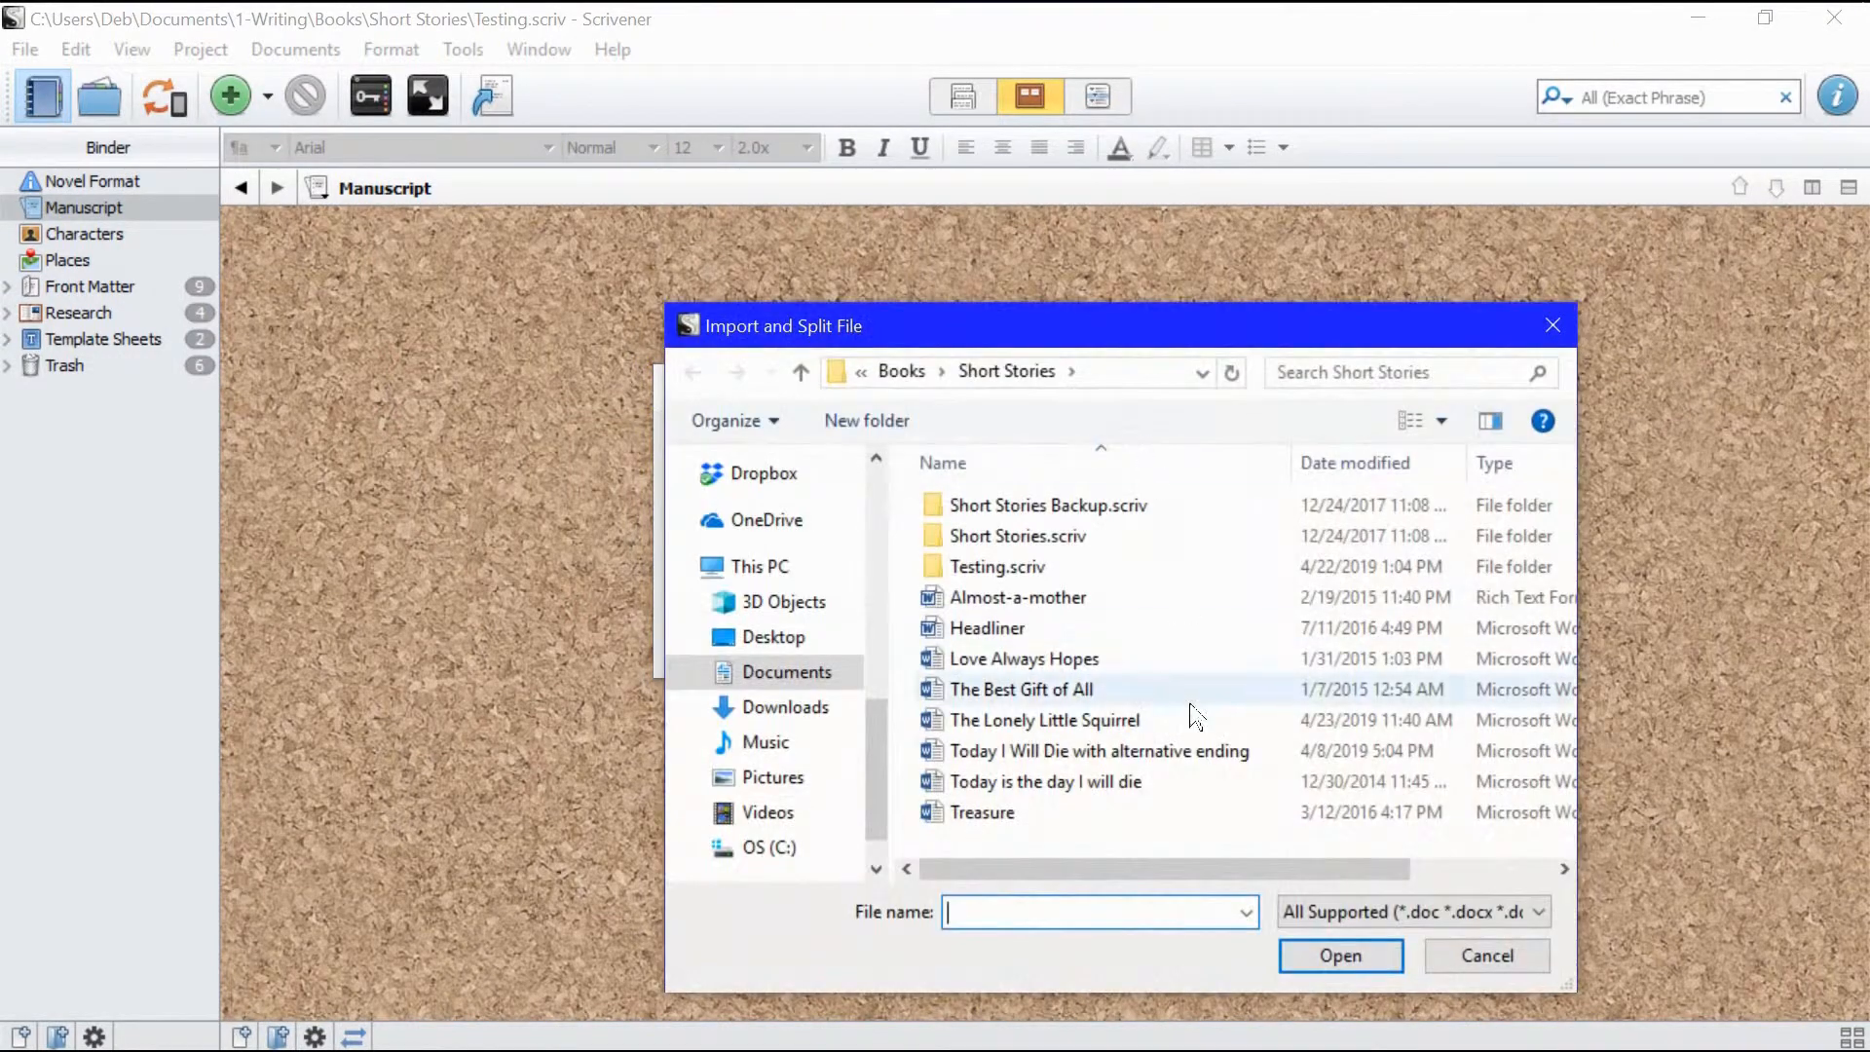
click(1087, 725)
click(1359, 957)
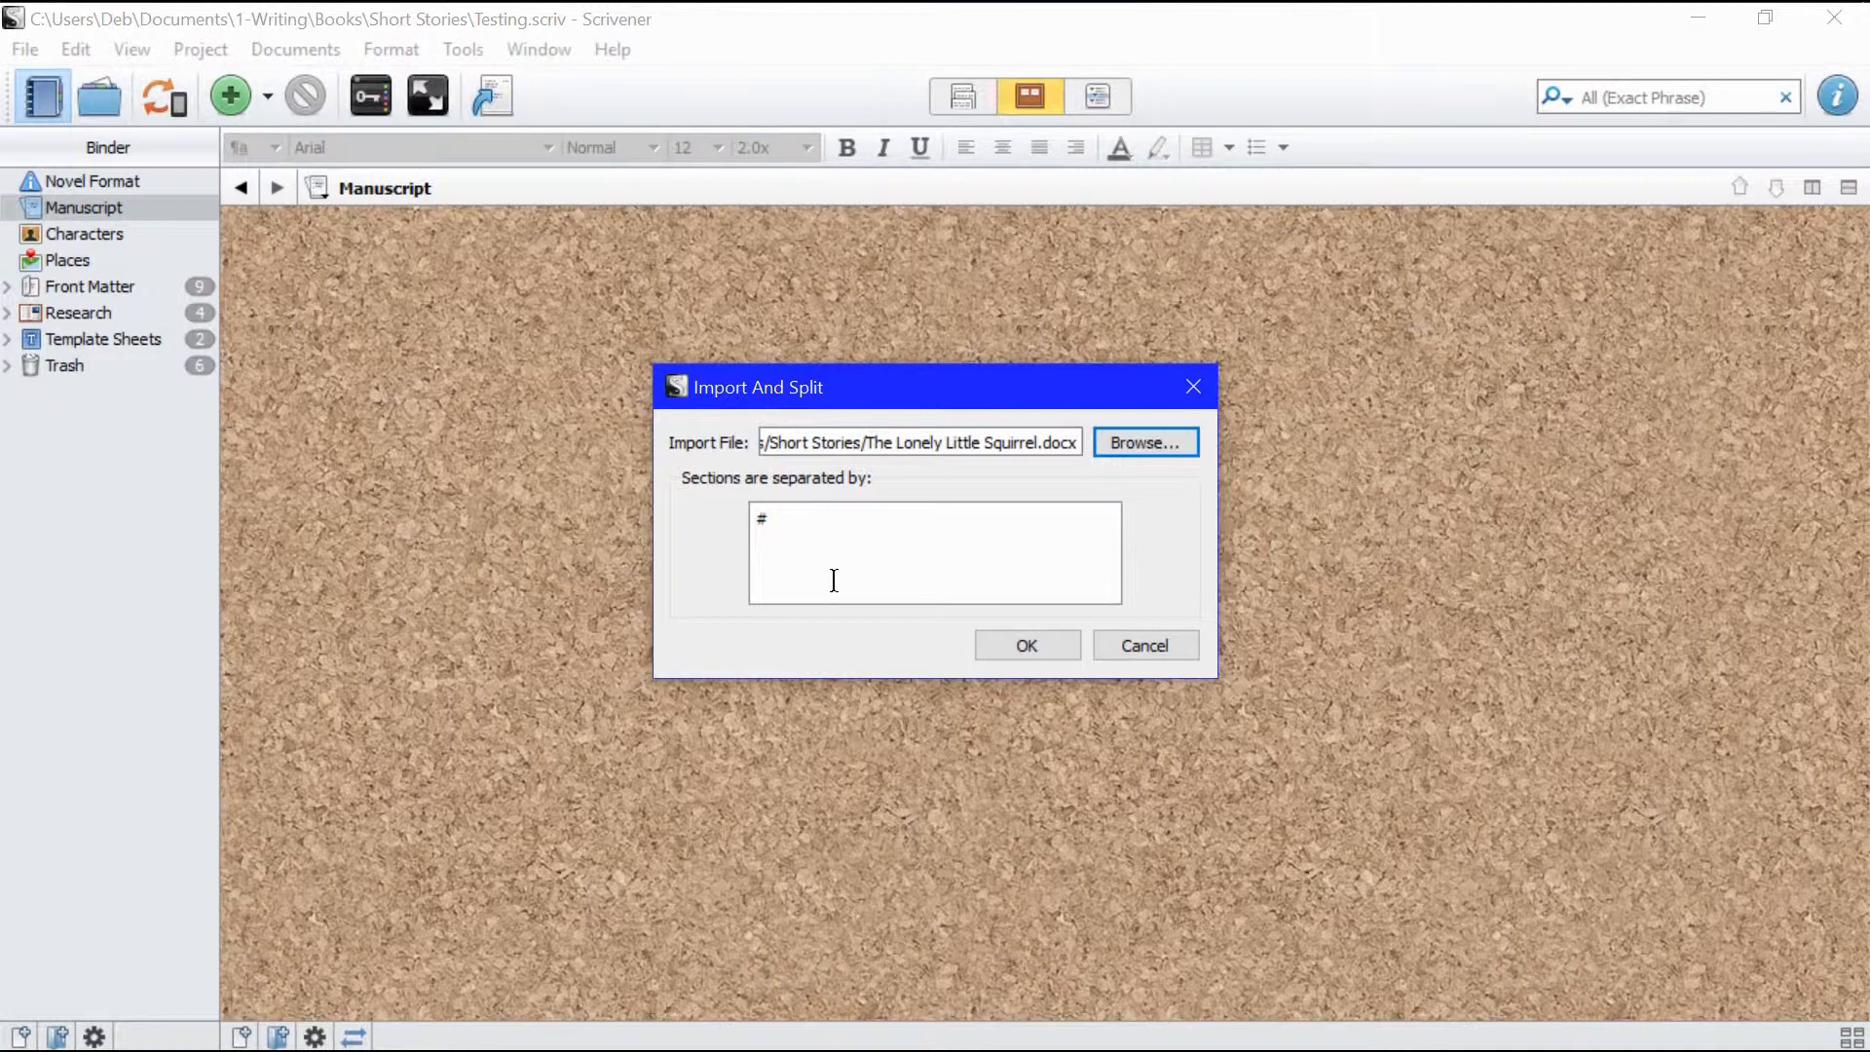
click(1020, 646)
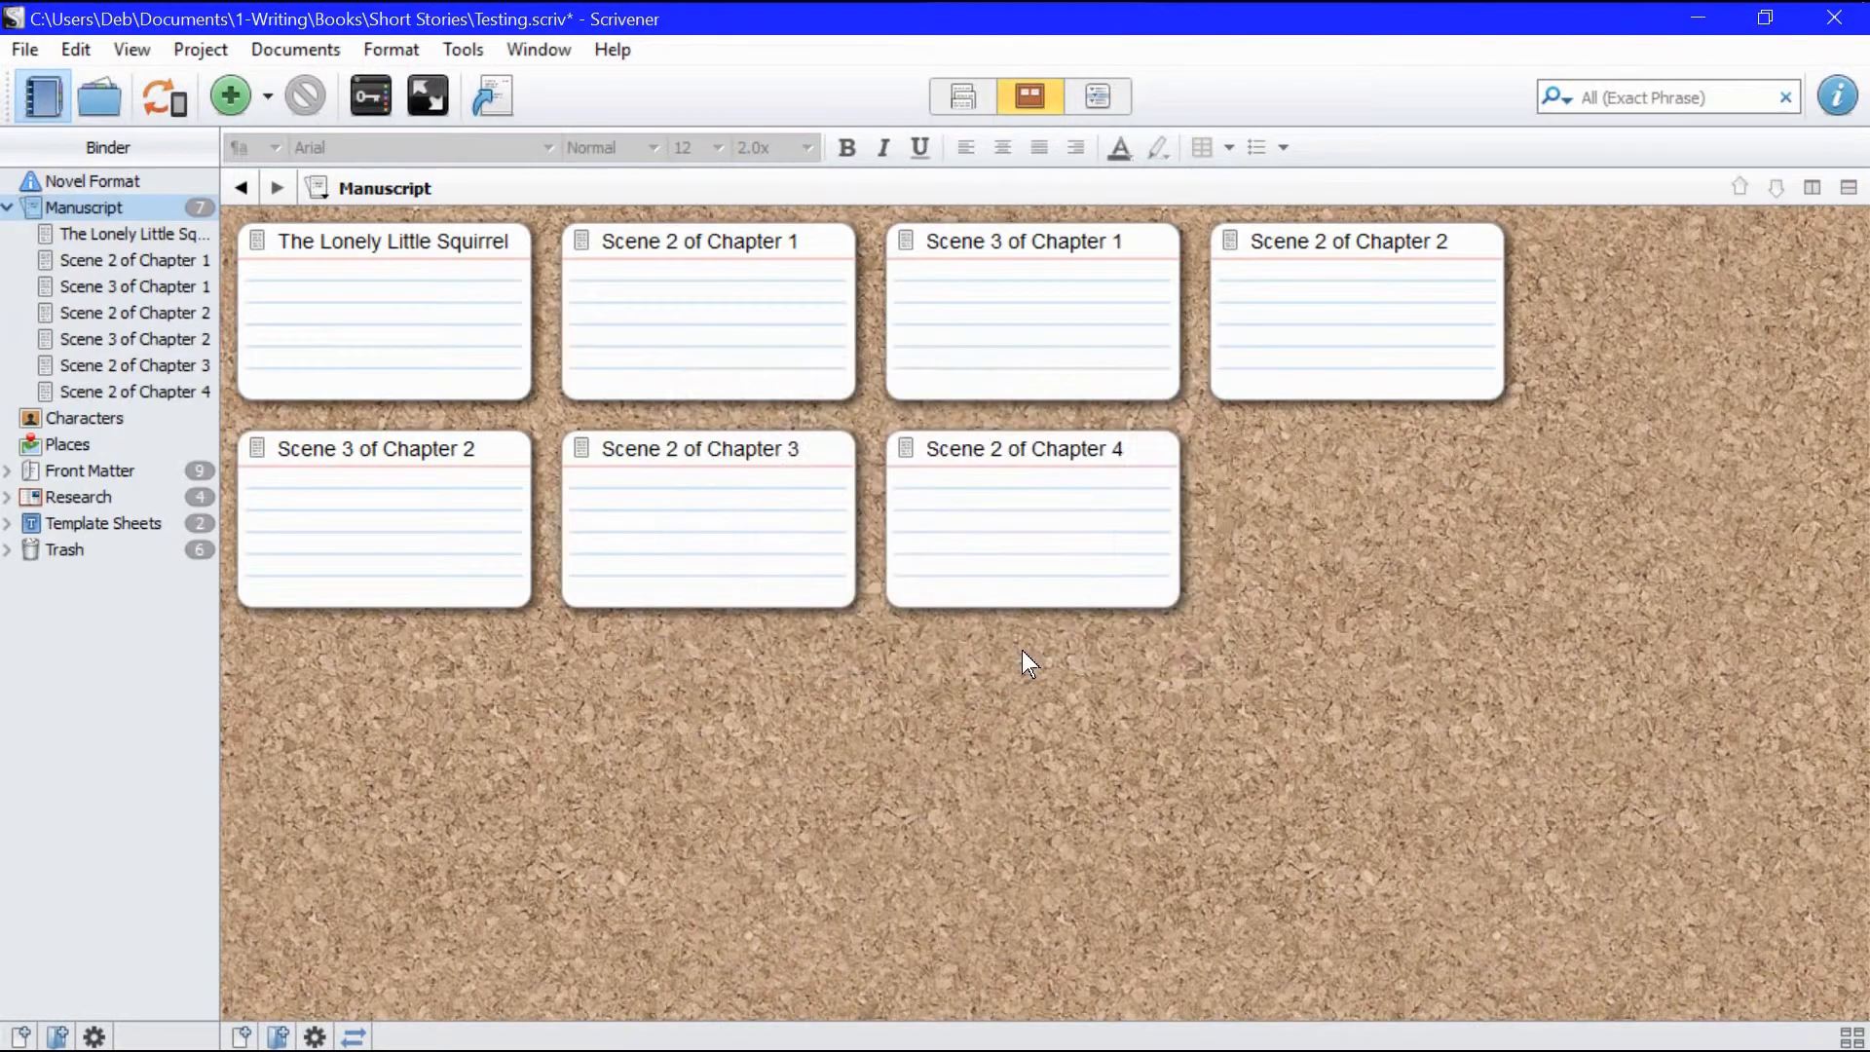
Step: Check the imported scene documents and split Scene 3 of Chapter 2 directly before its Chapter 3 heading
click(107, 232)
click(99, 266)
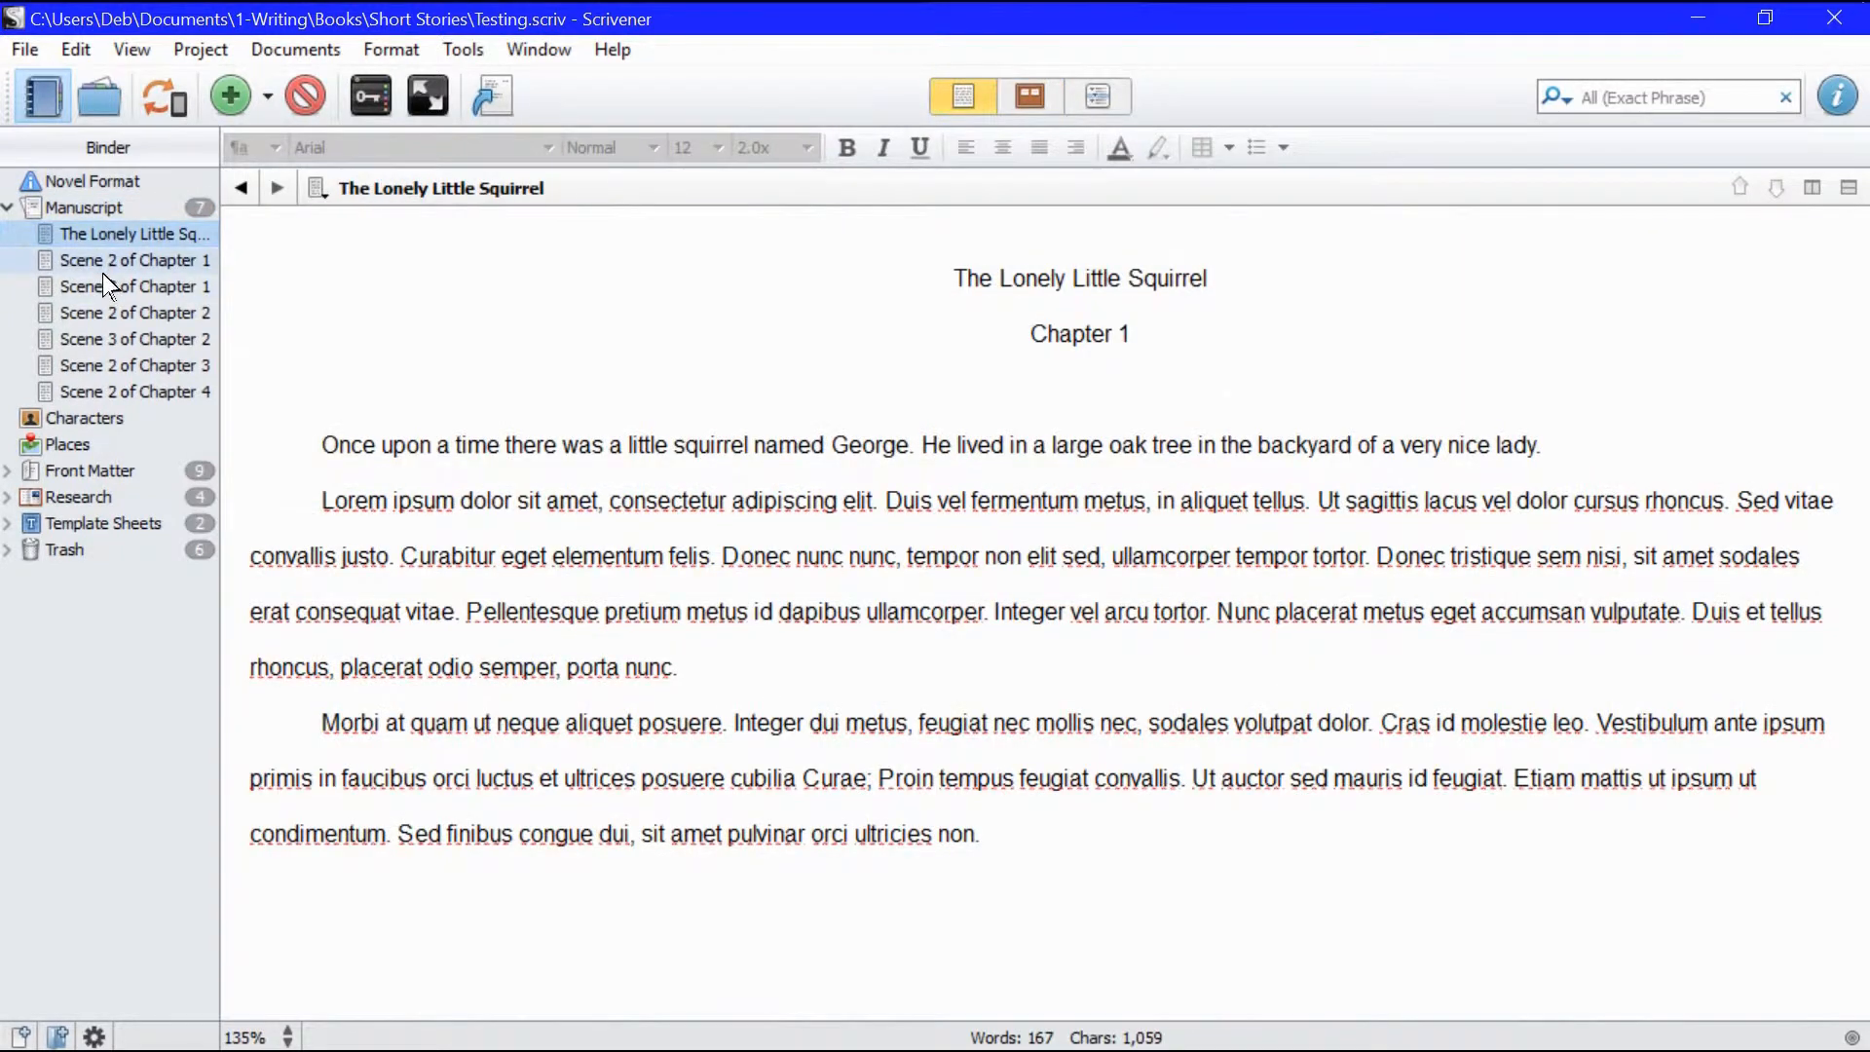
click(109, 288)
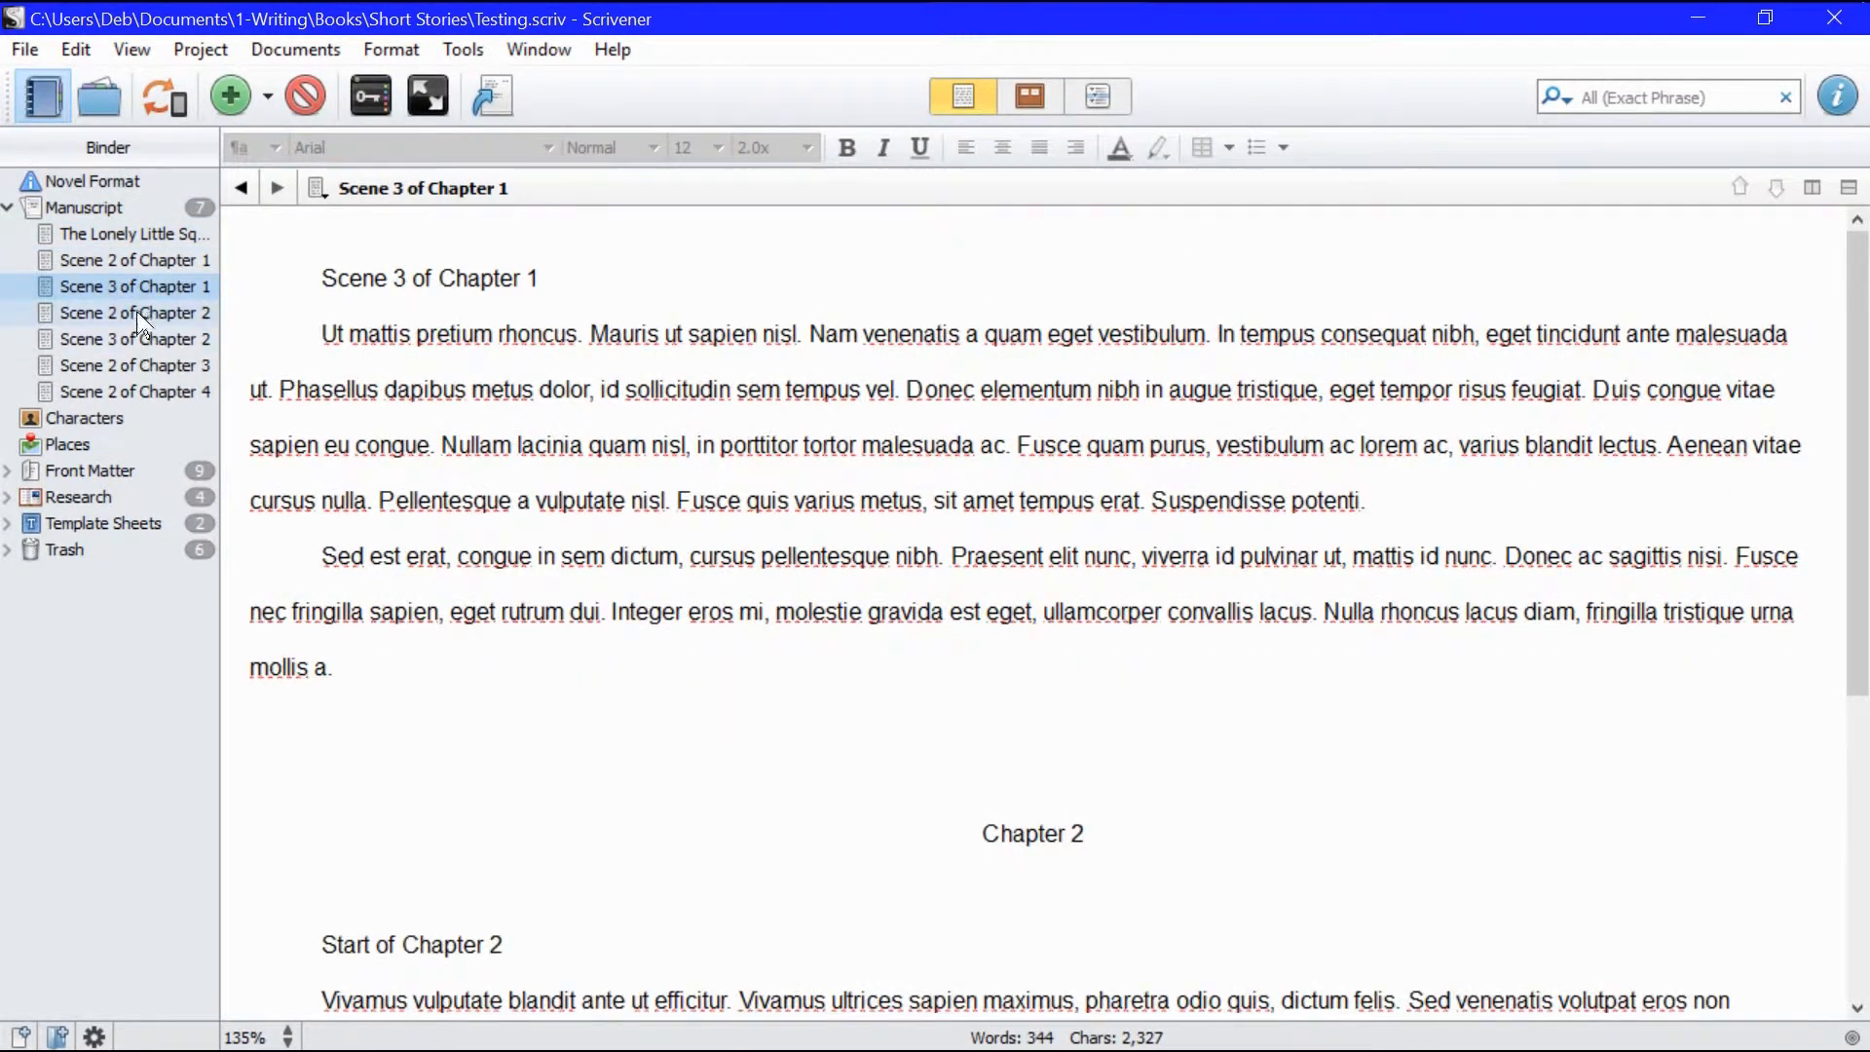
click(137, 311)
click(139, 337)
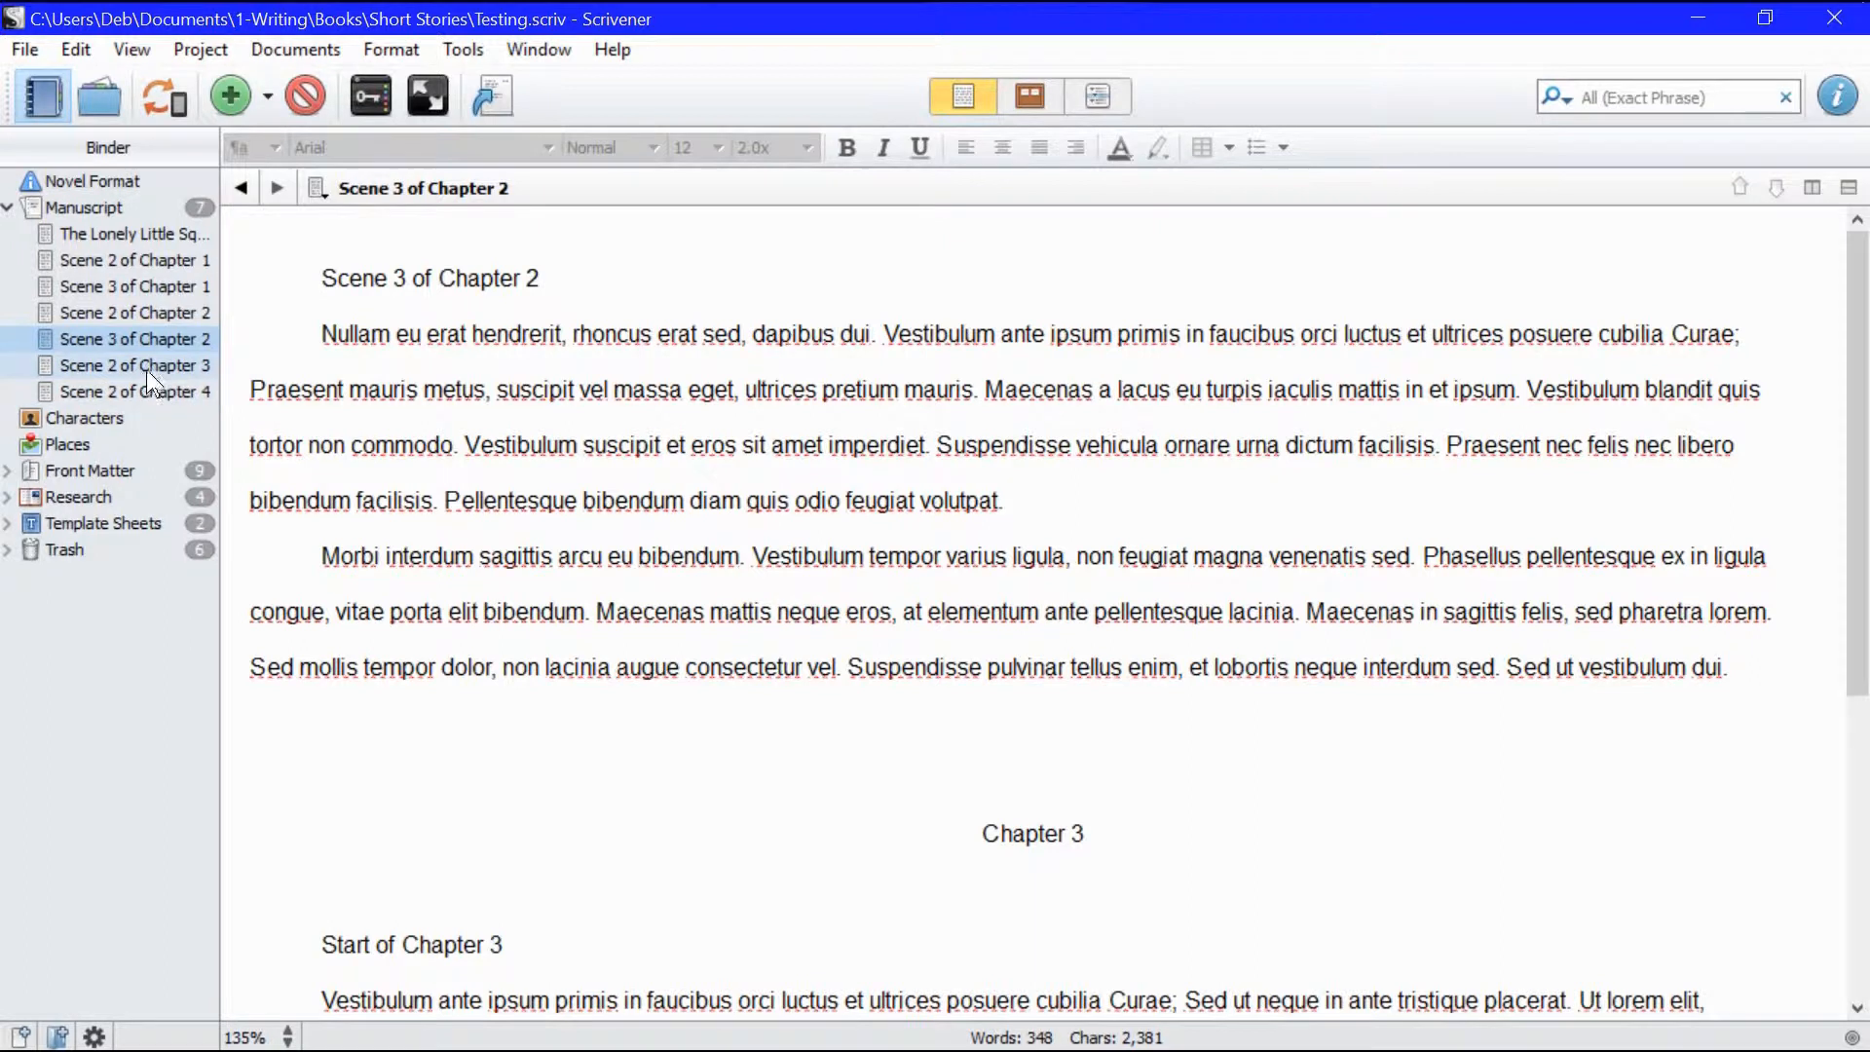
scroll(1403, 855, down, 2)
click(1027, 599)
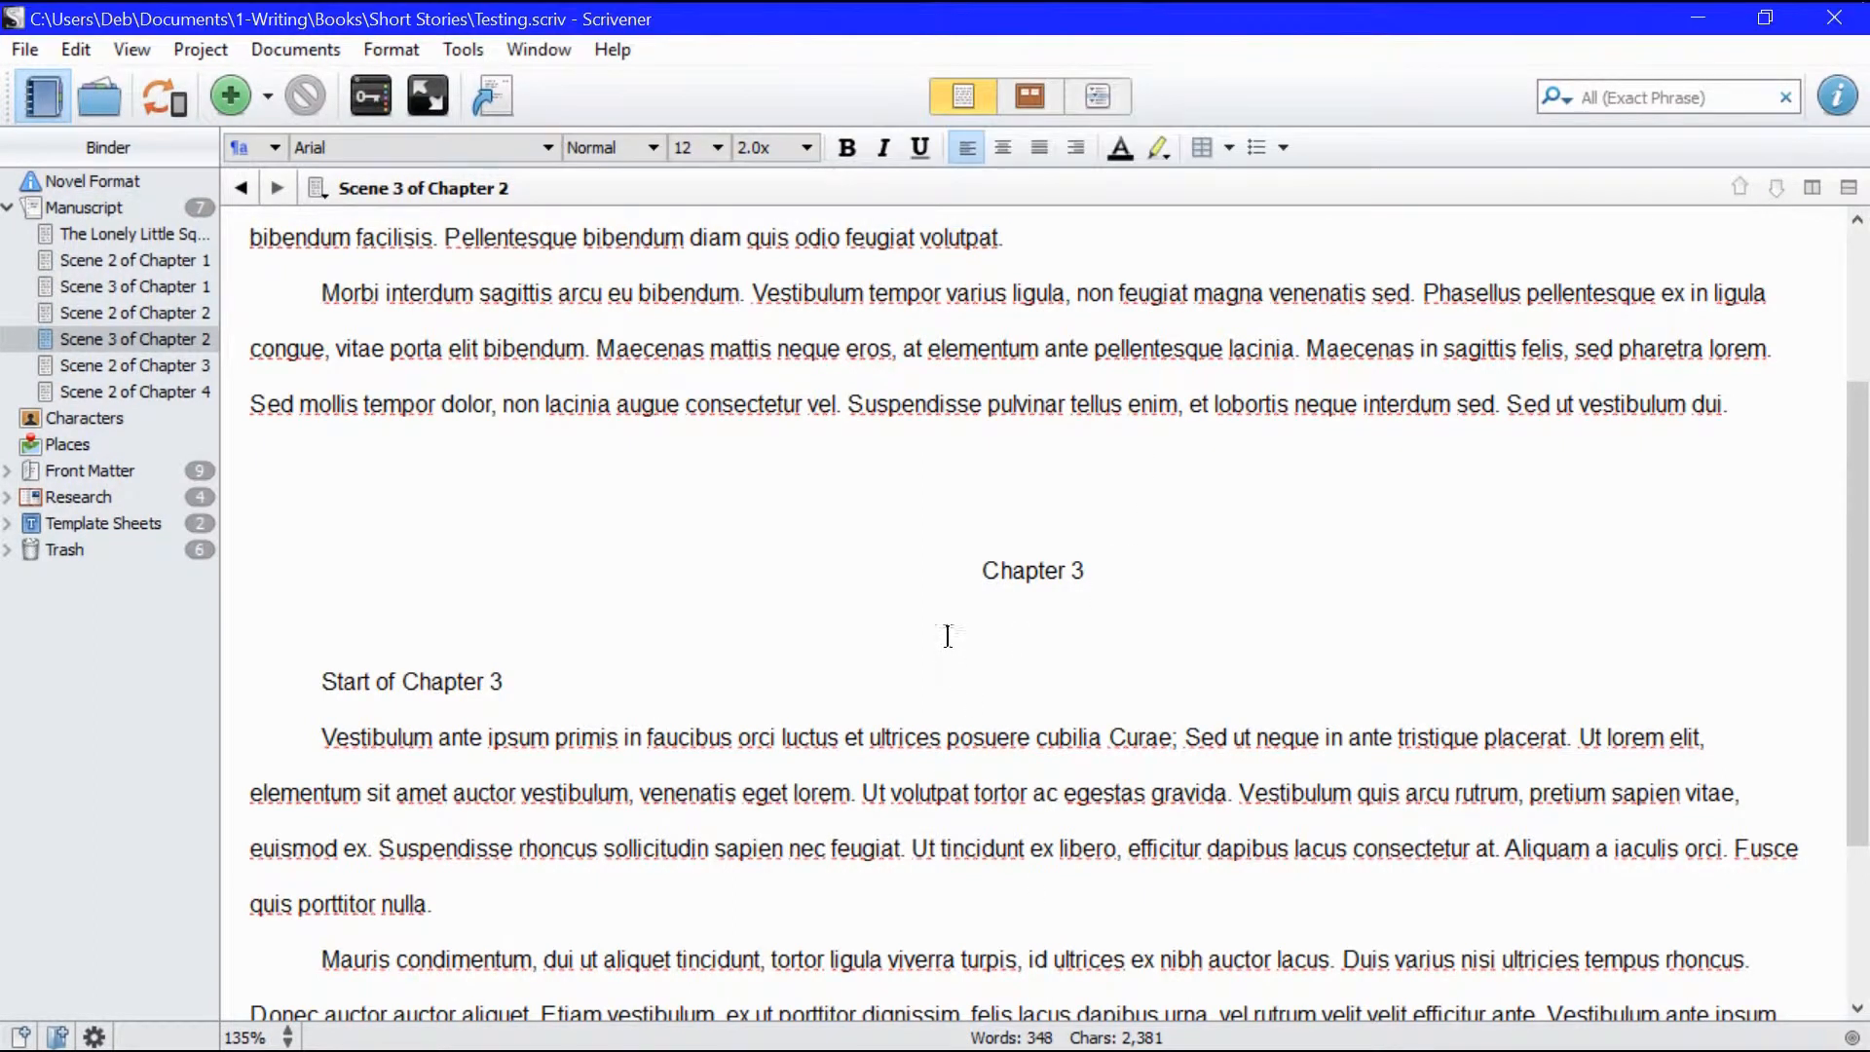
click(986, 574)
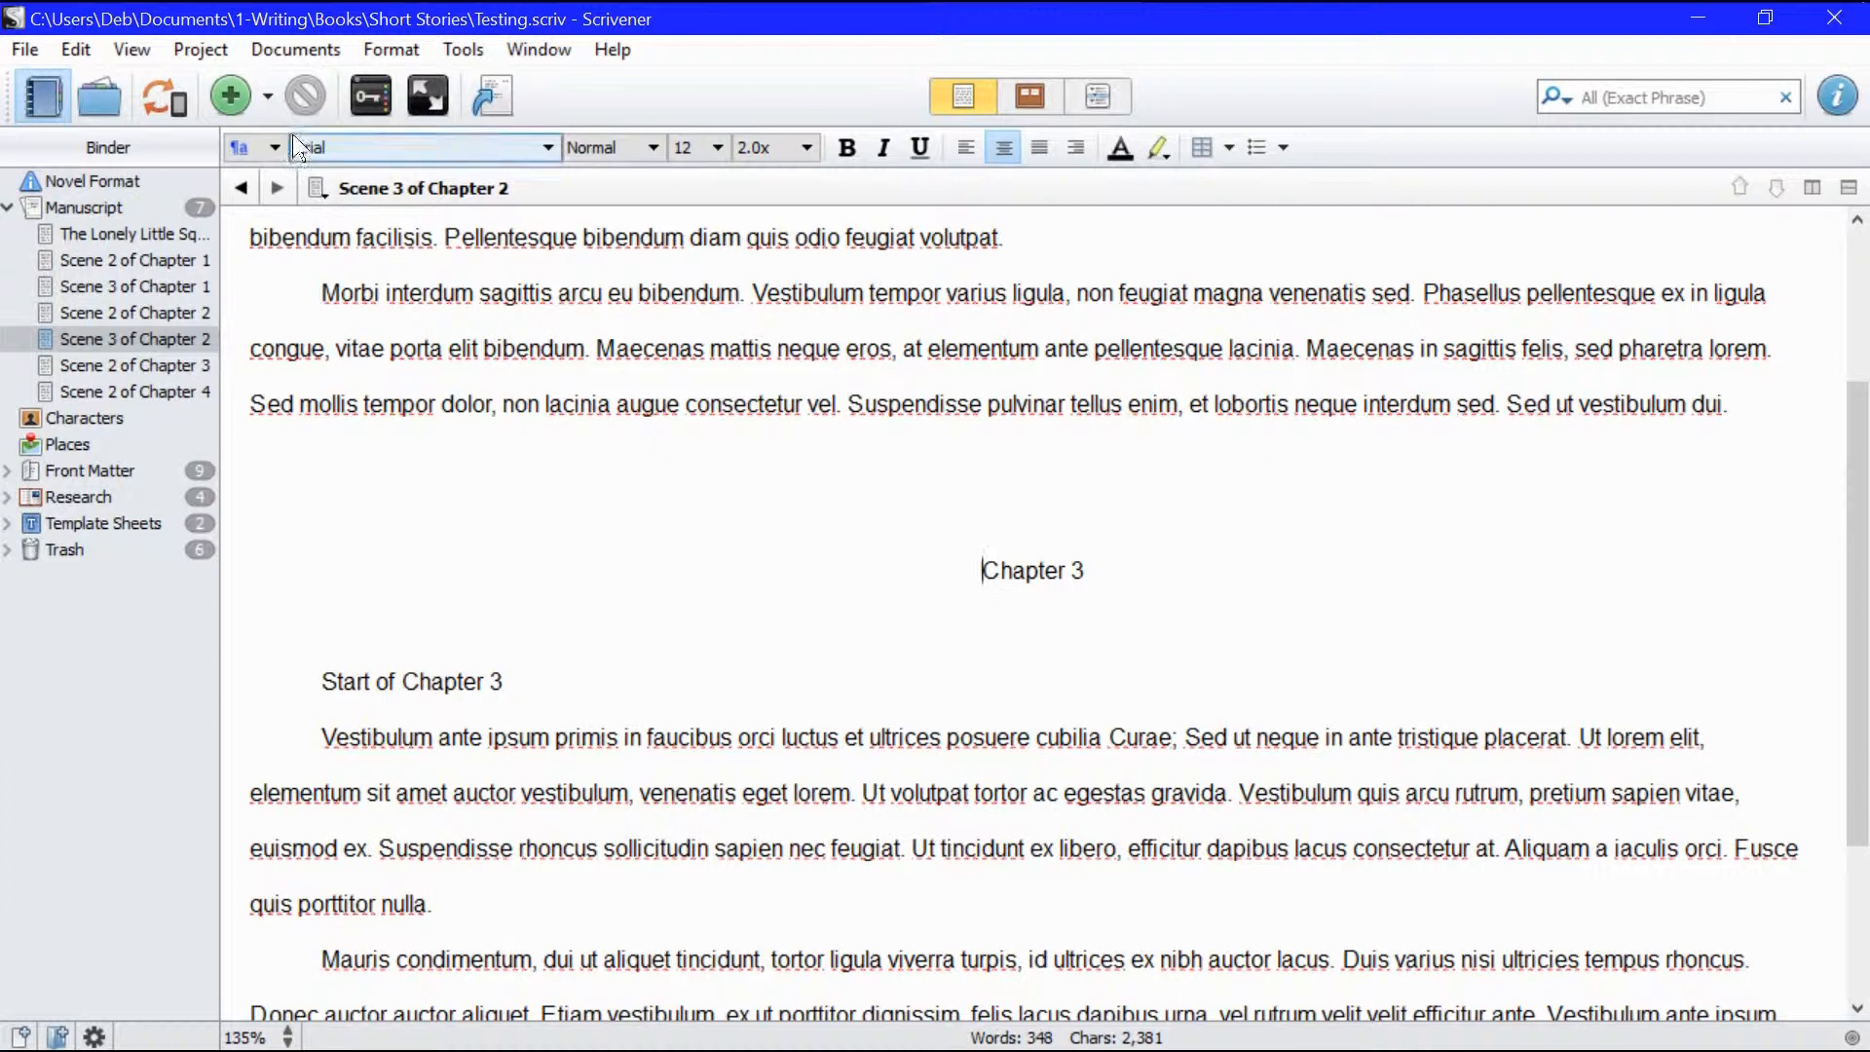
click(308, 56)
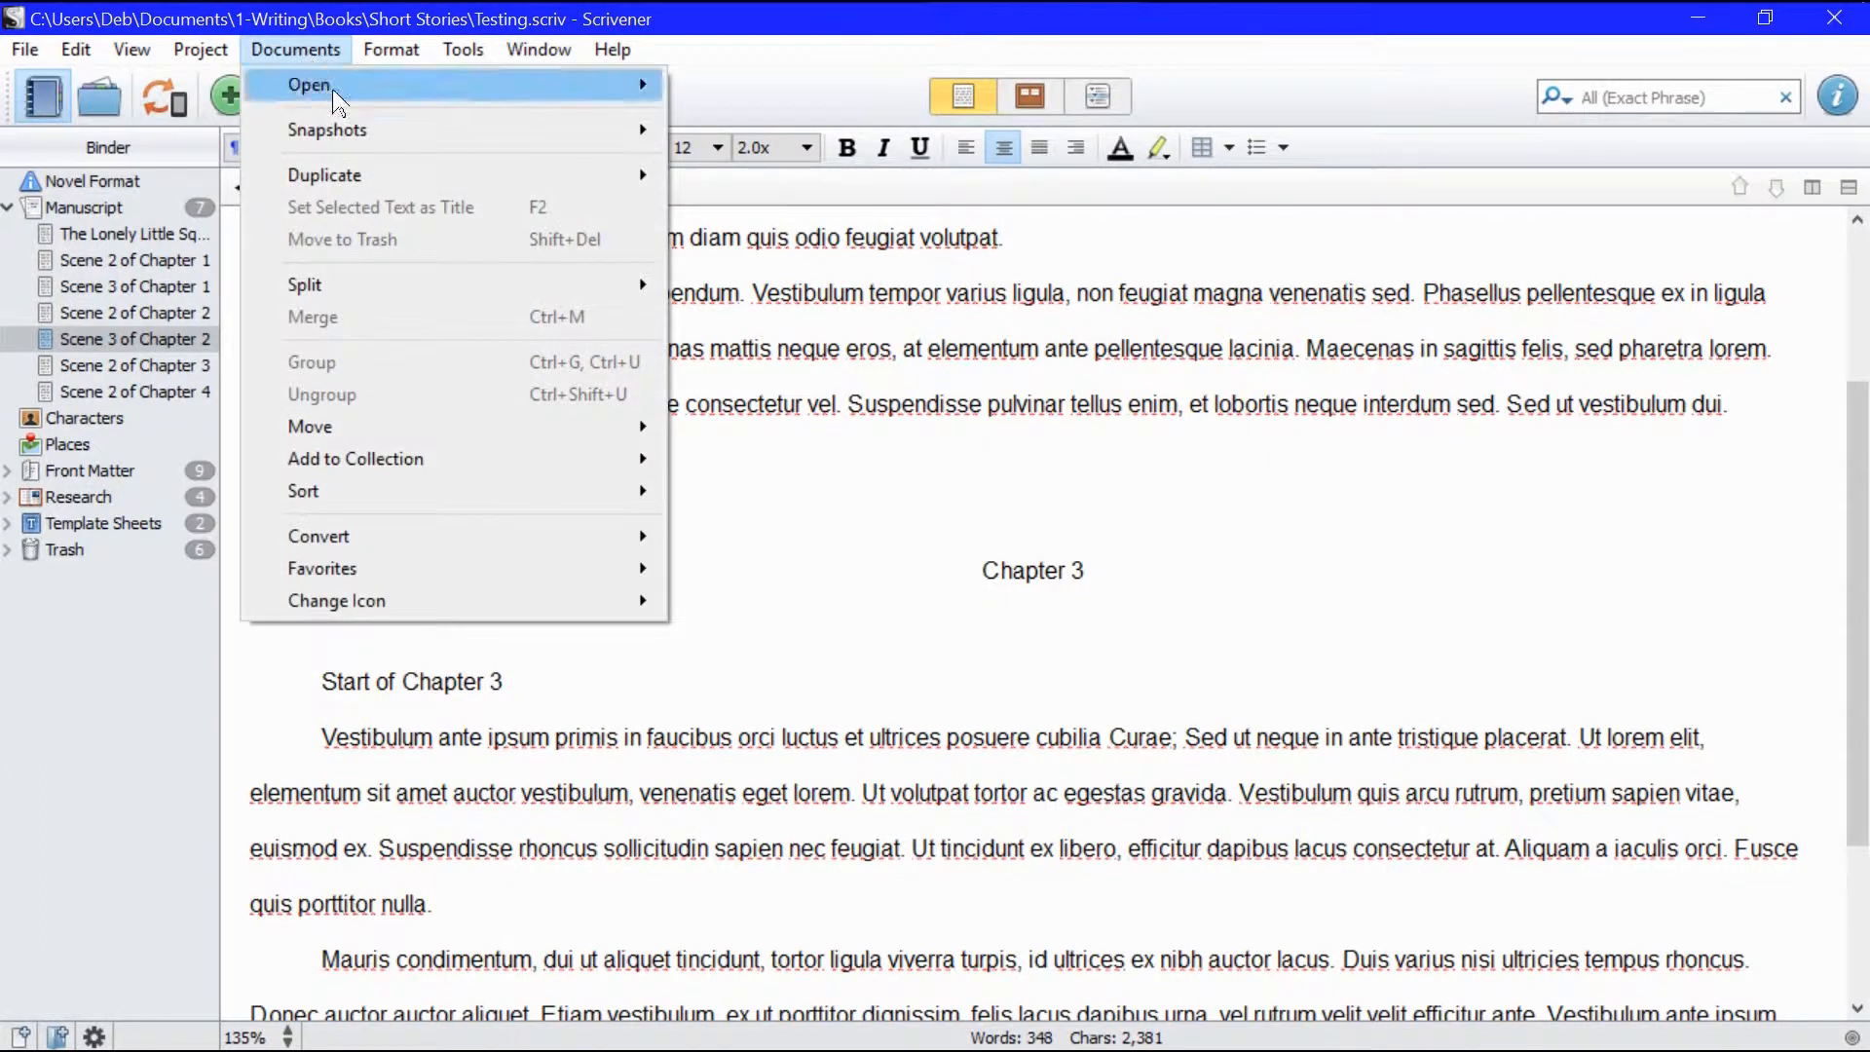
mouse_move(430, 283)
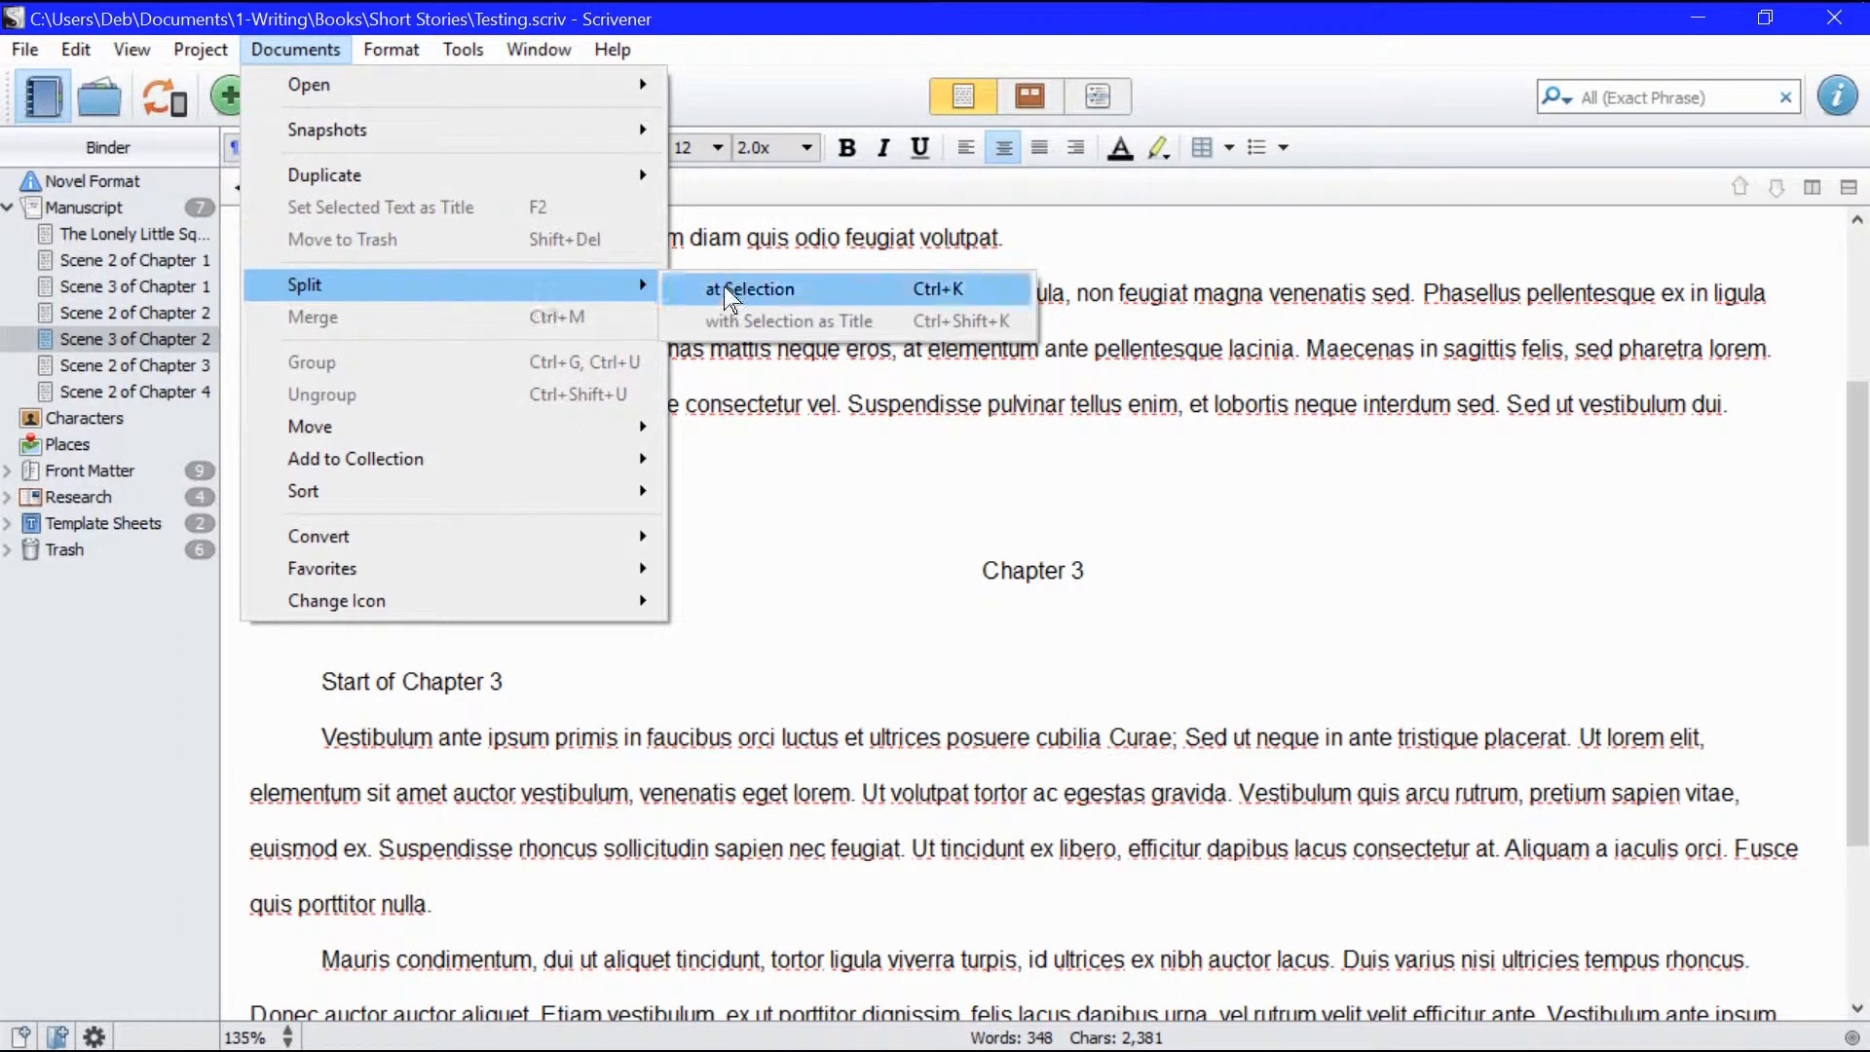
click(750, 289)
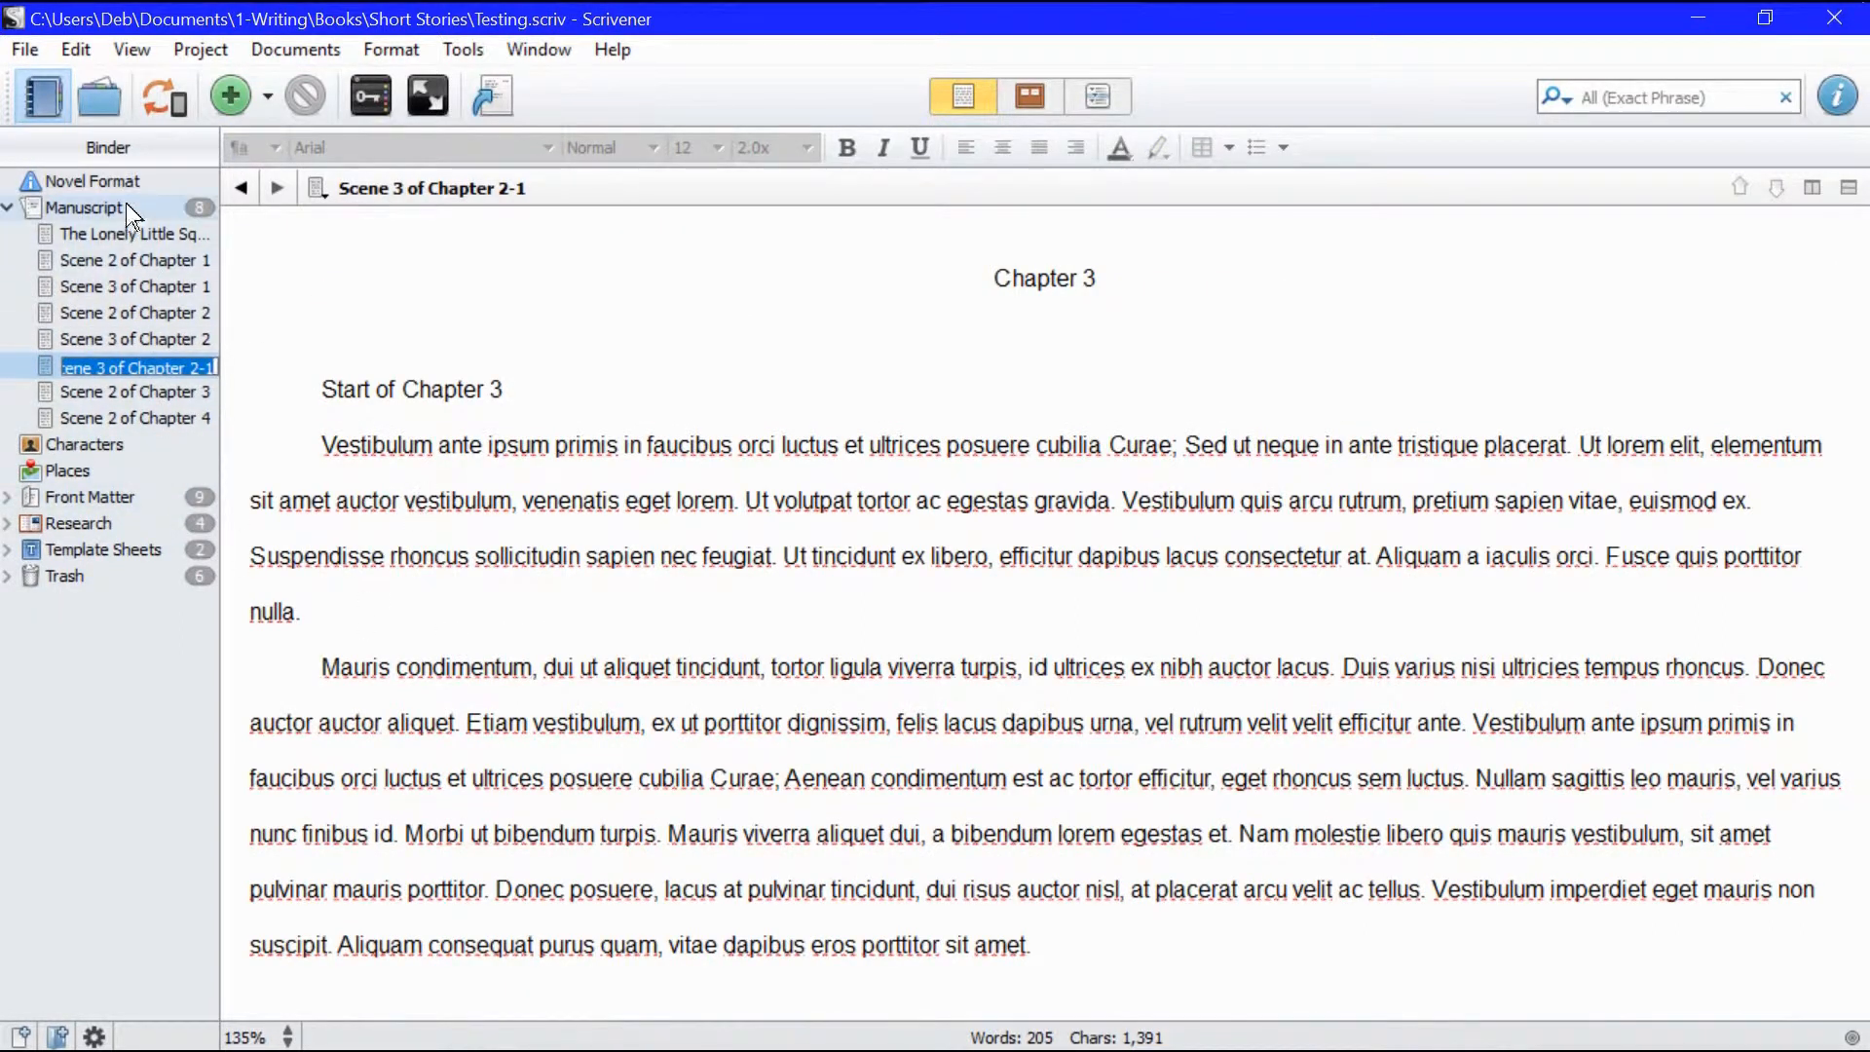
Step: Split the Scene 3 of Chapter 1 document directly before its Chapter 2 heading, keeping the default title
click(120, 232)
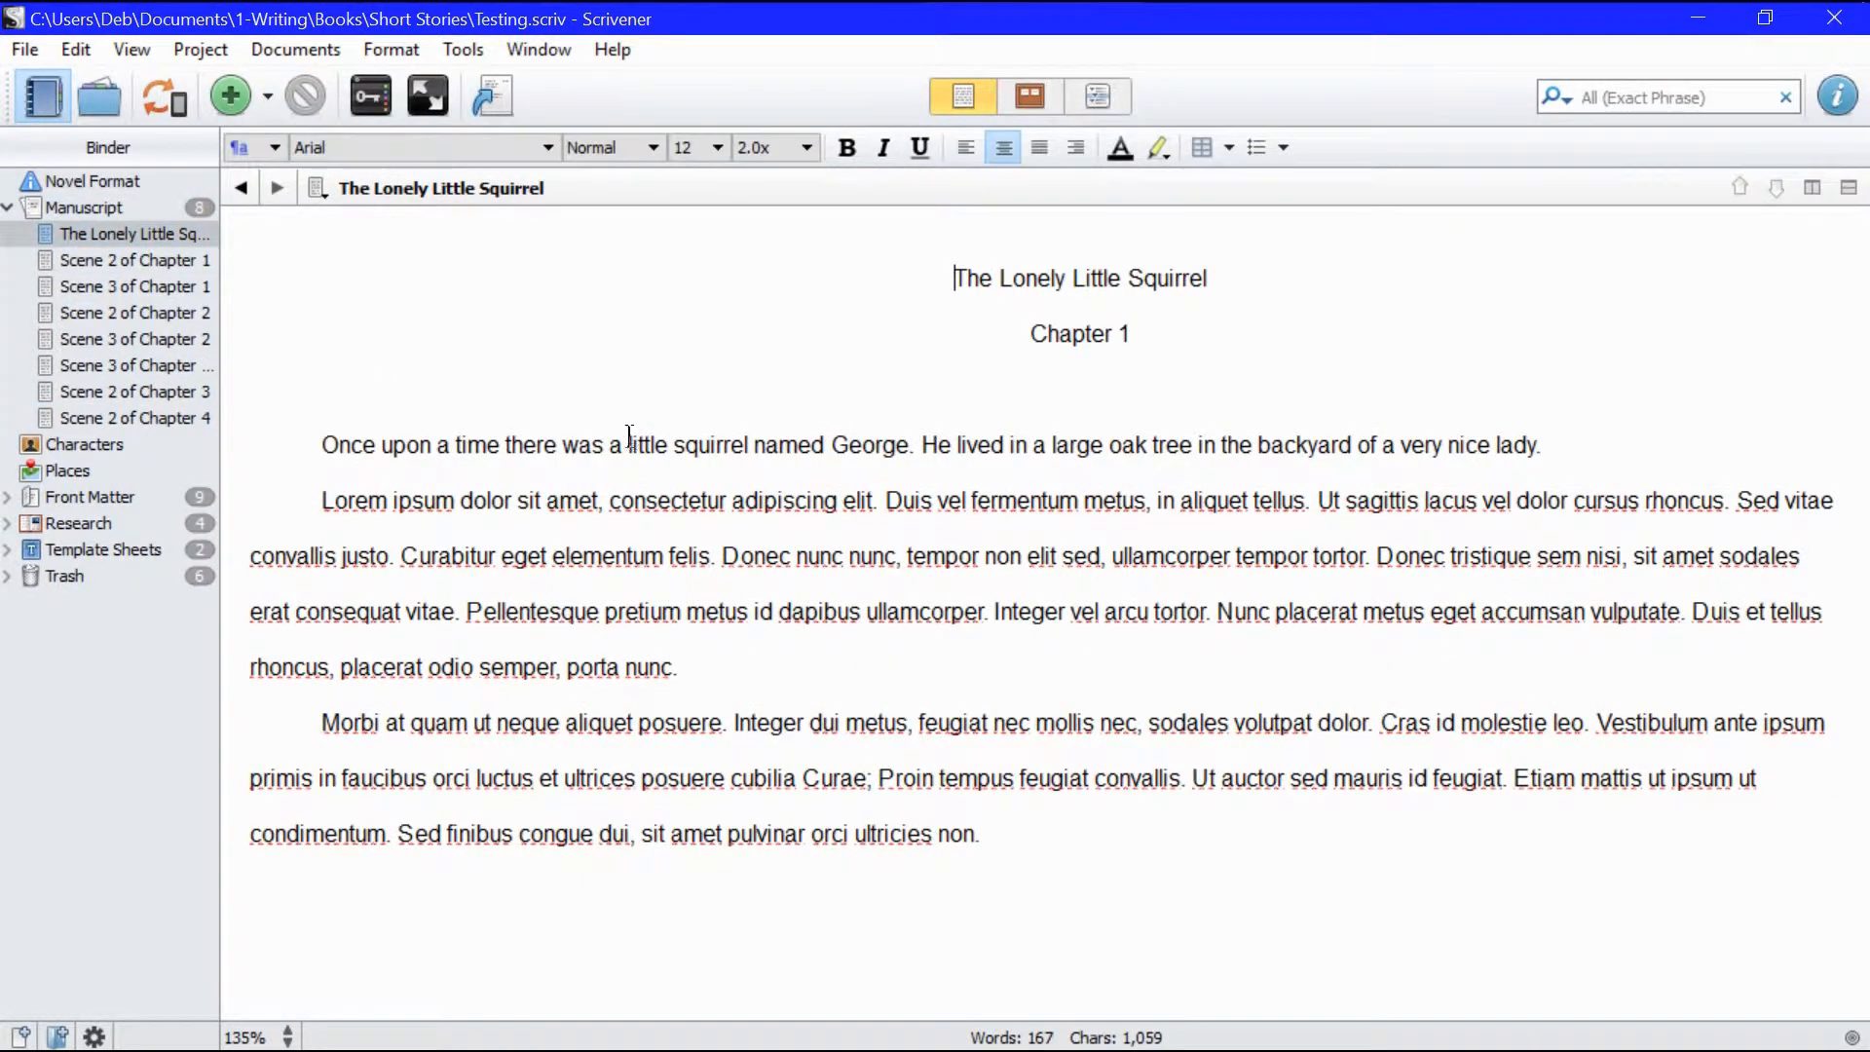
click(92, 255)
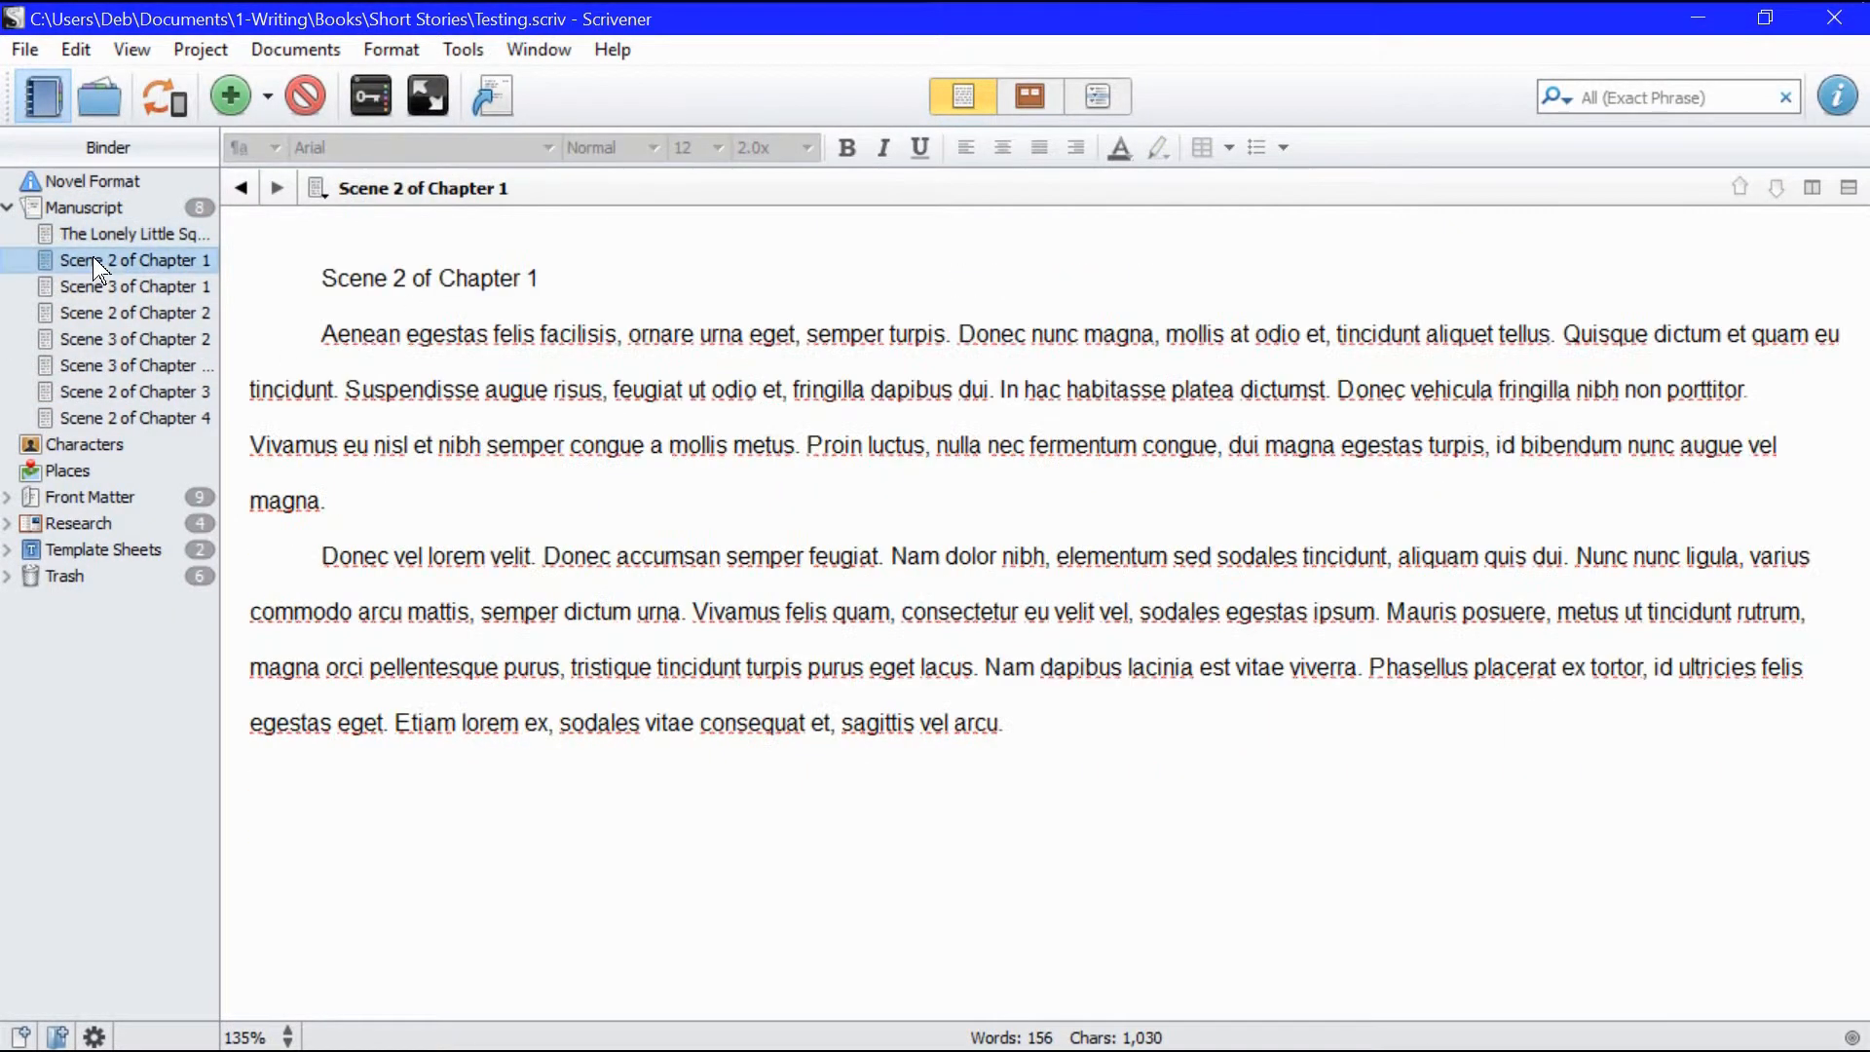
click(101, 289)
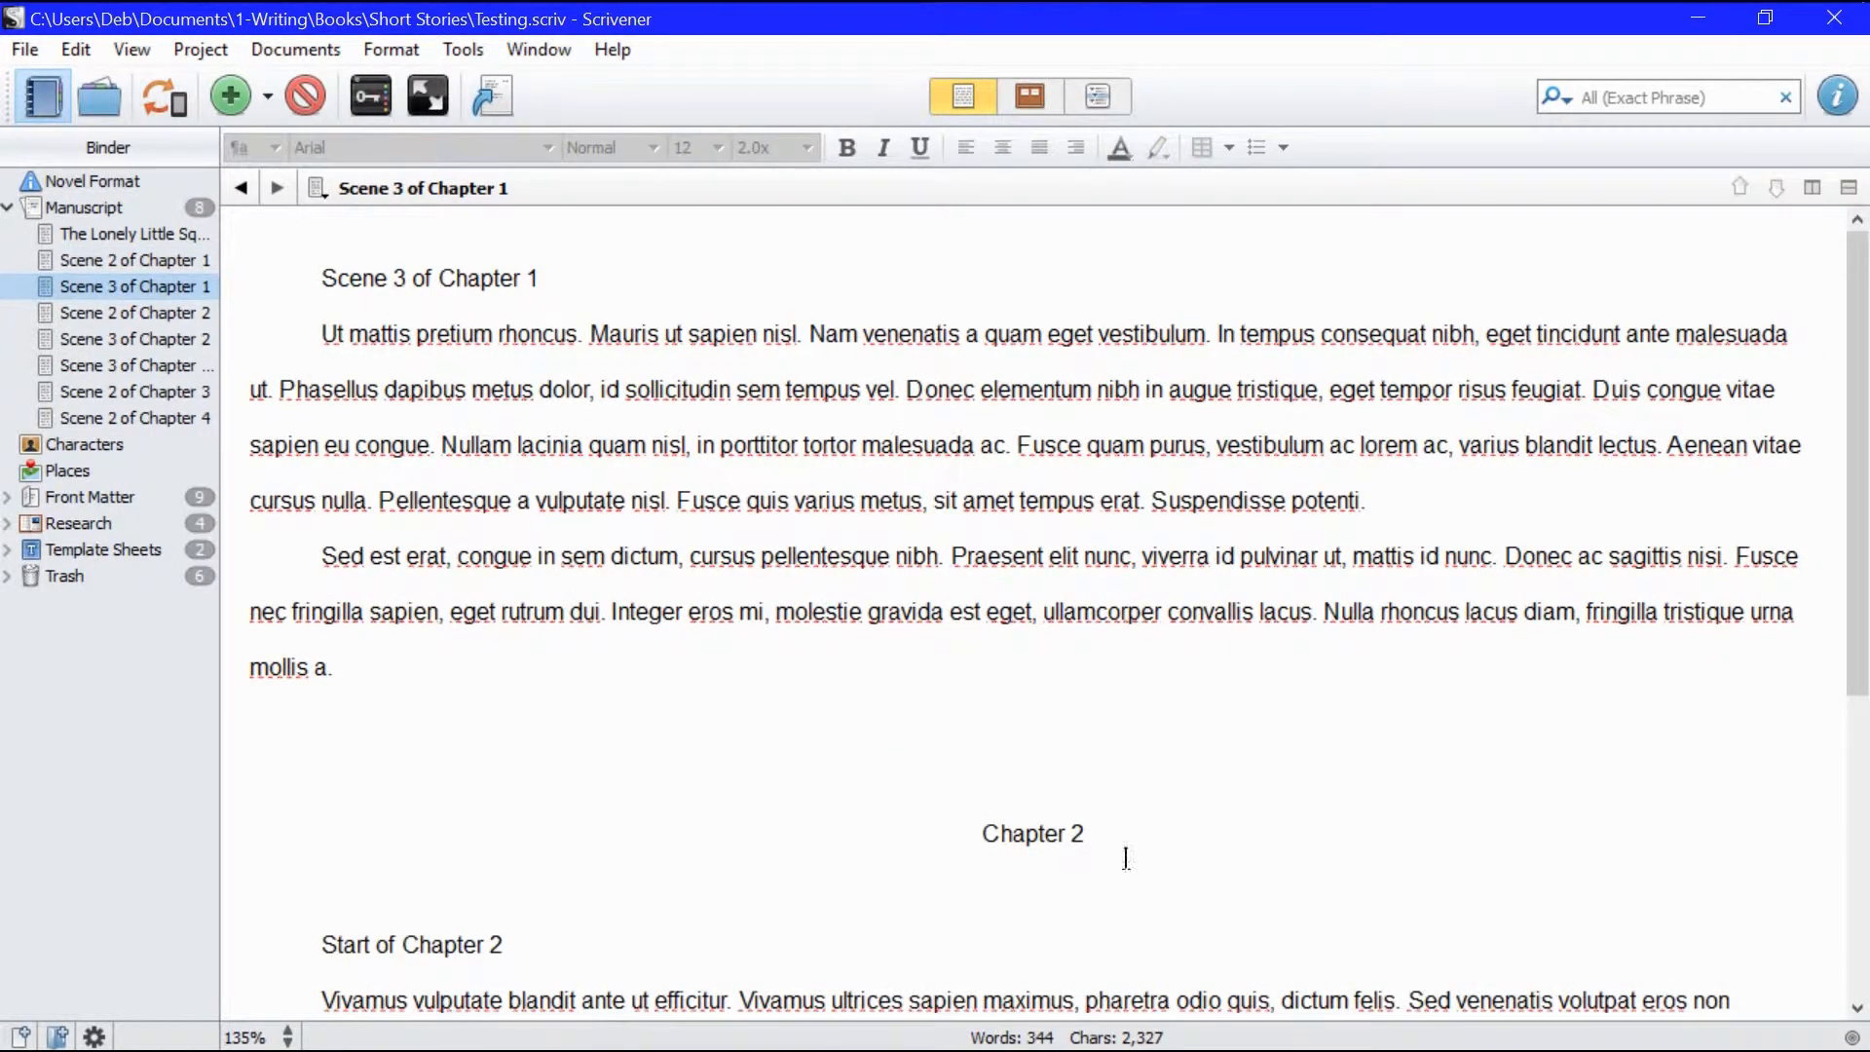
click(986, 840)
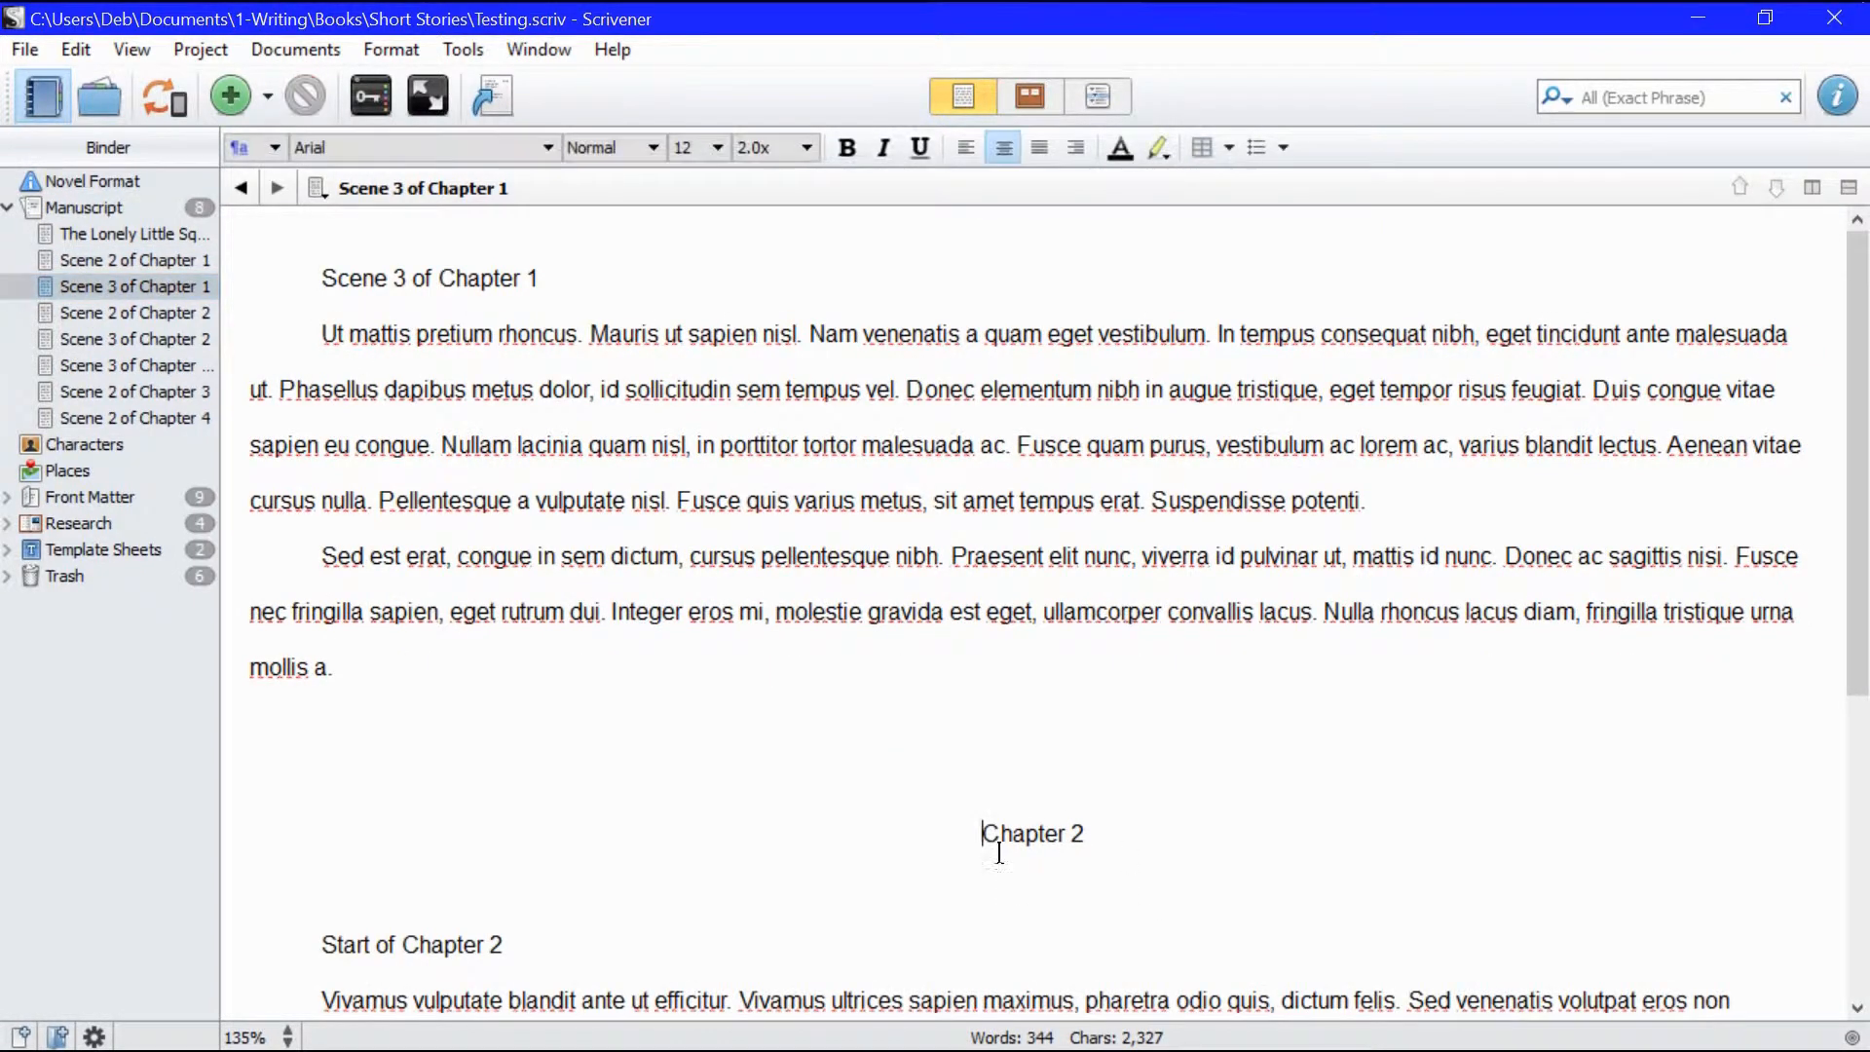
click(314, 51)
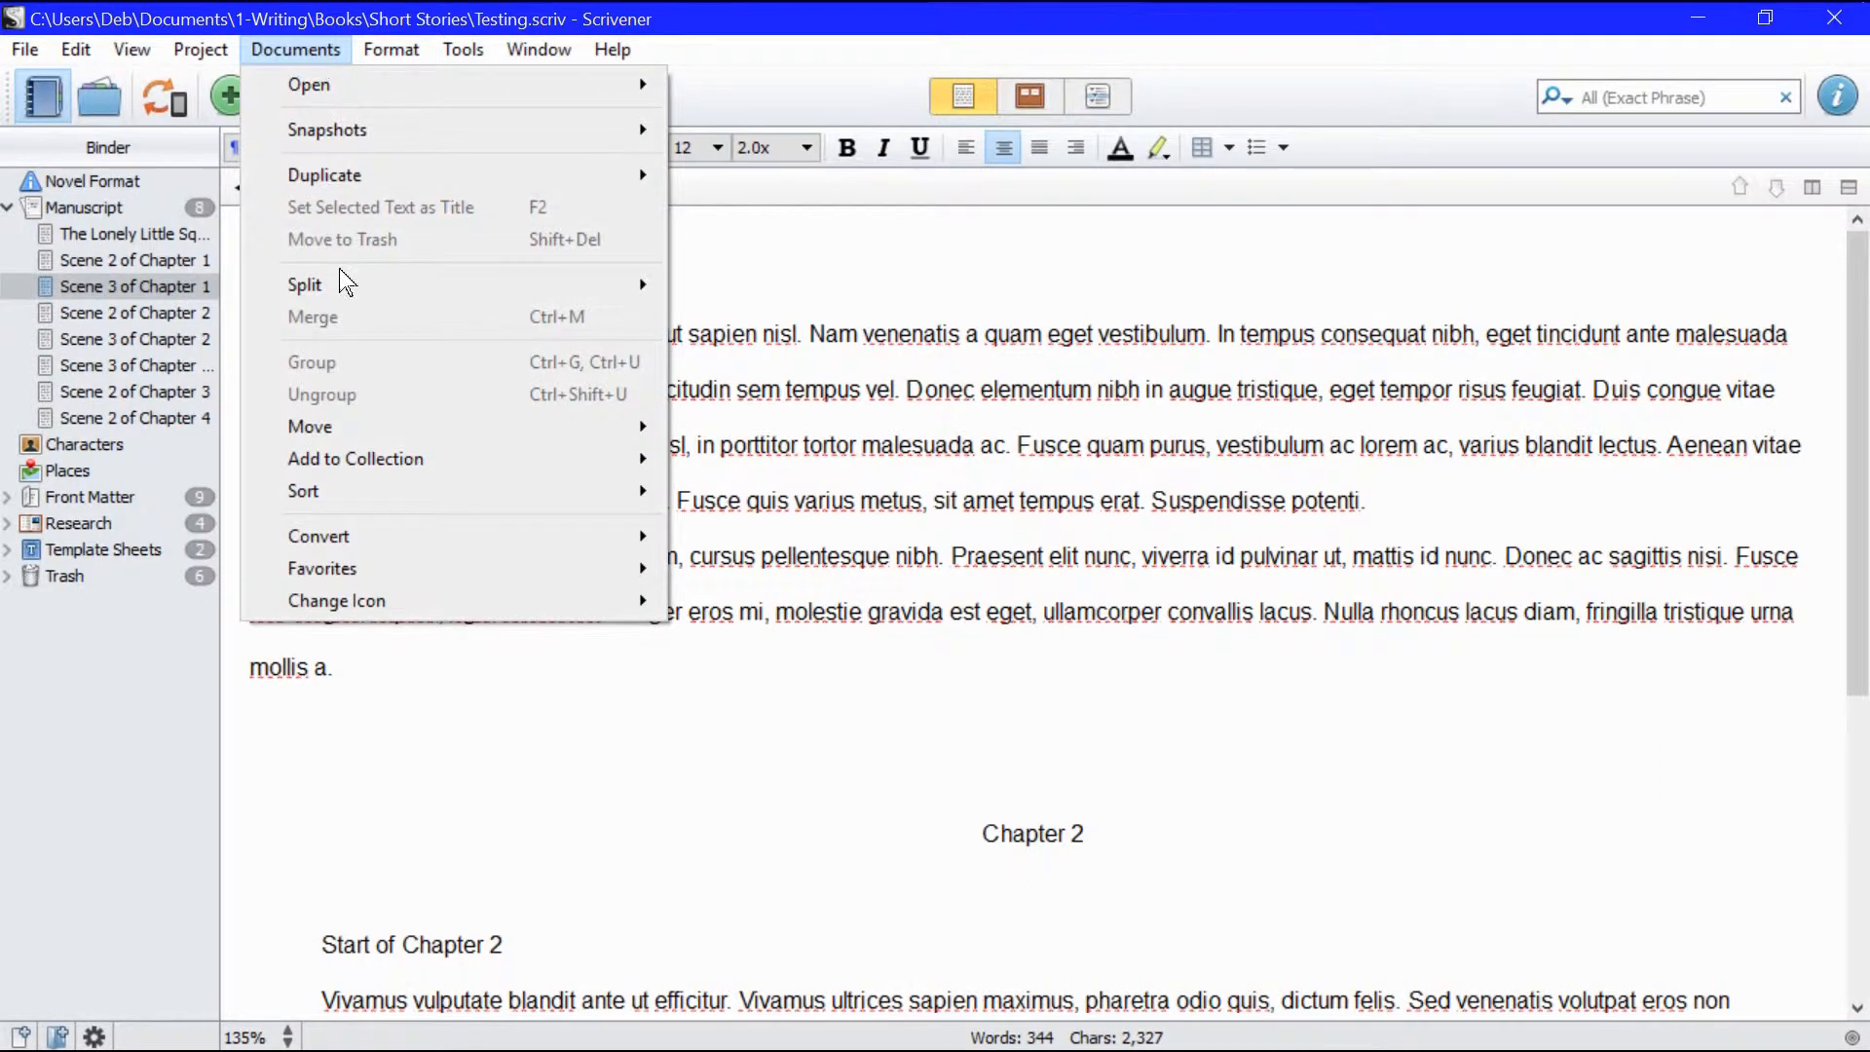
mouse_move(359, 288)
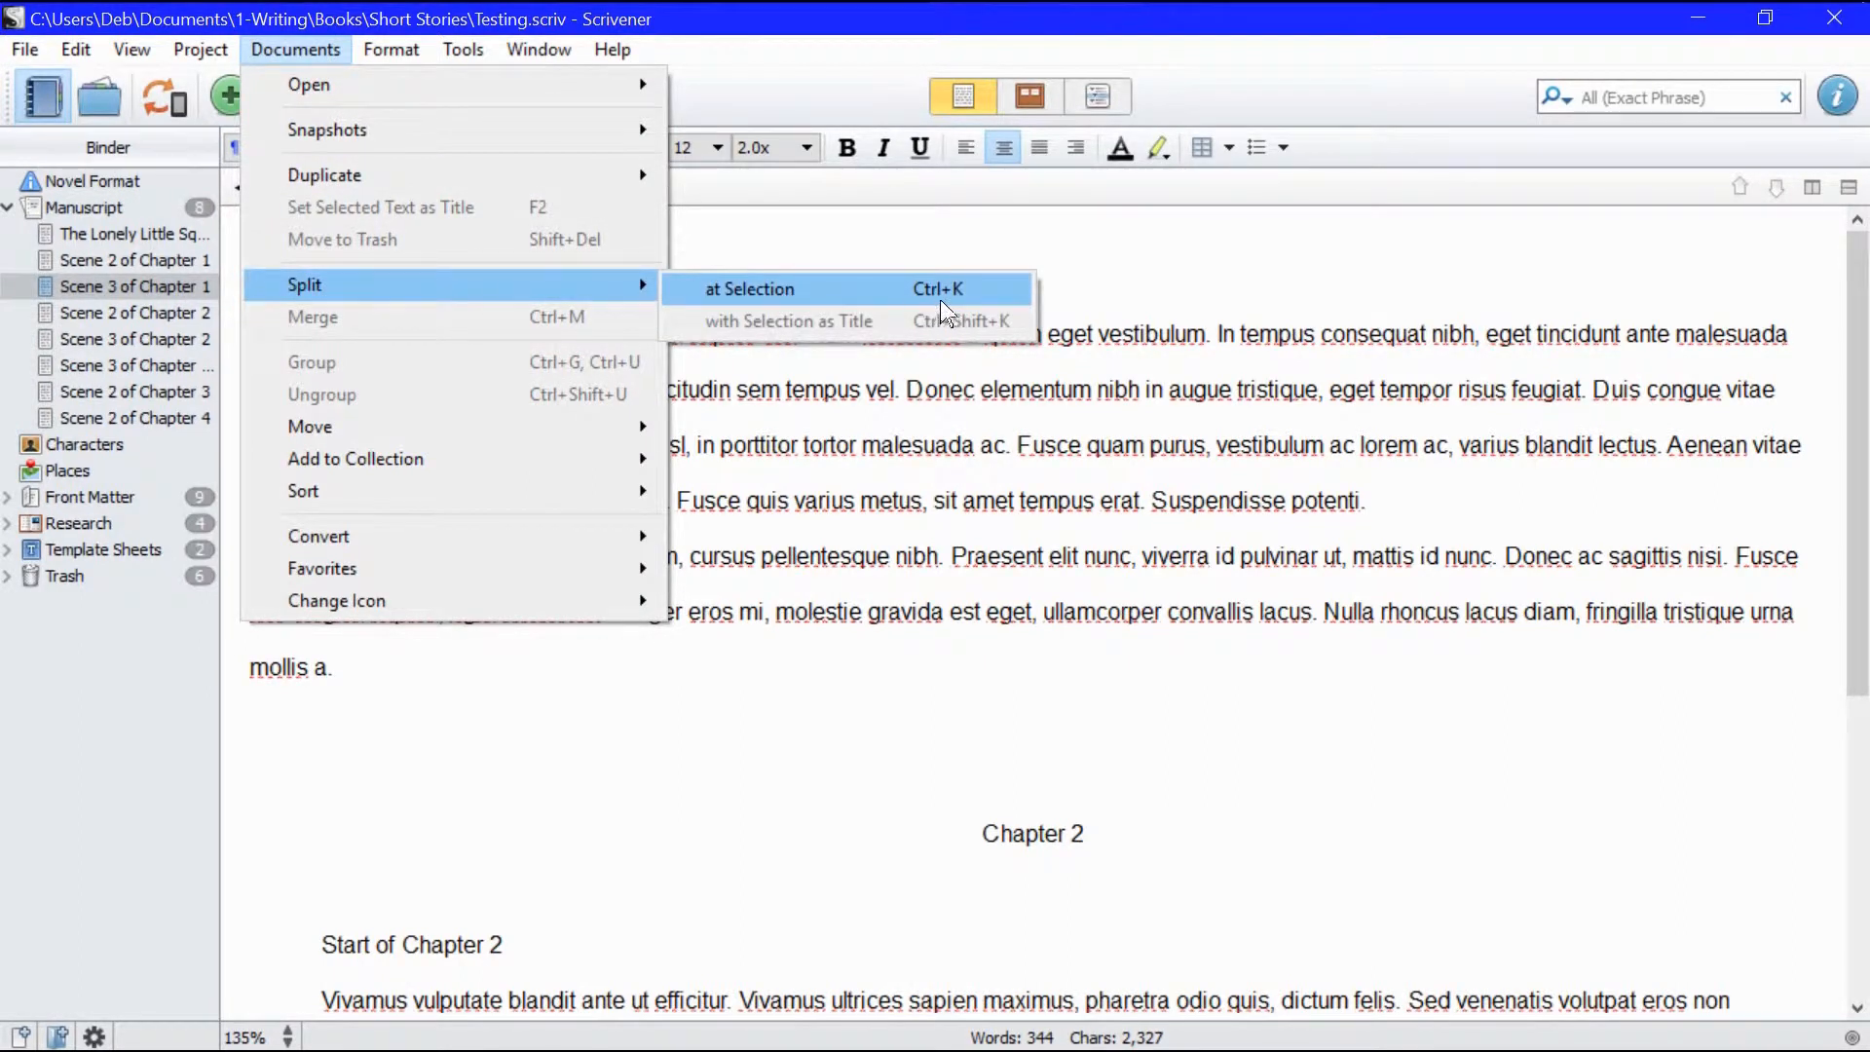
click(797, 292)
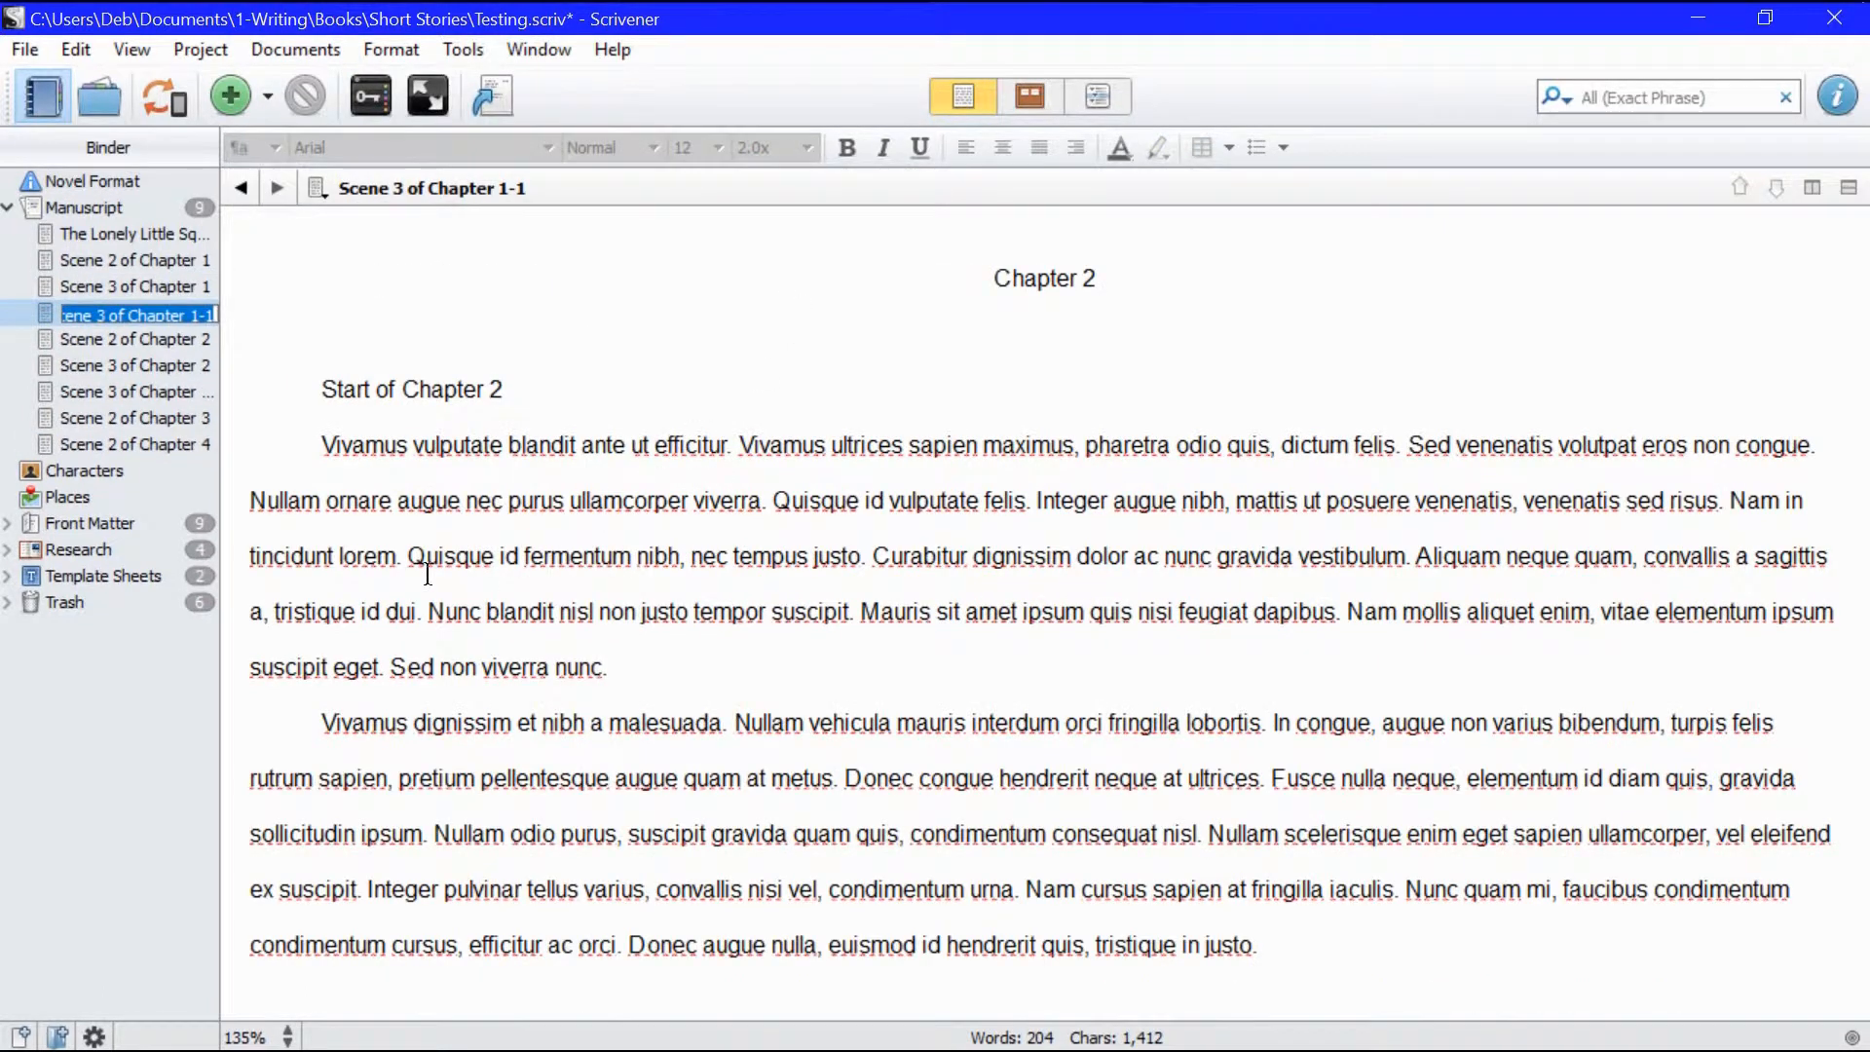
key(Return)
Step: Compare the two halves of the split scene and rename the document starting with the Chapter 2 heading as Chapter 2
click(105, 338)
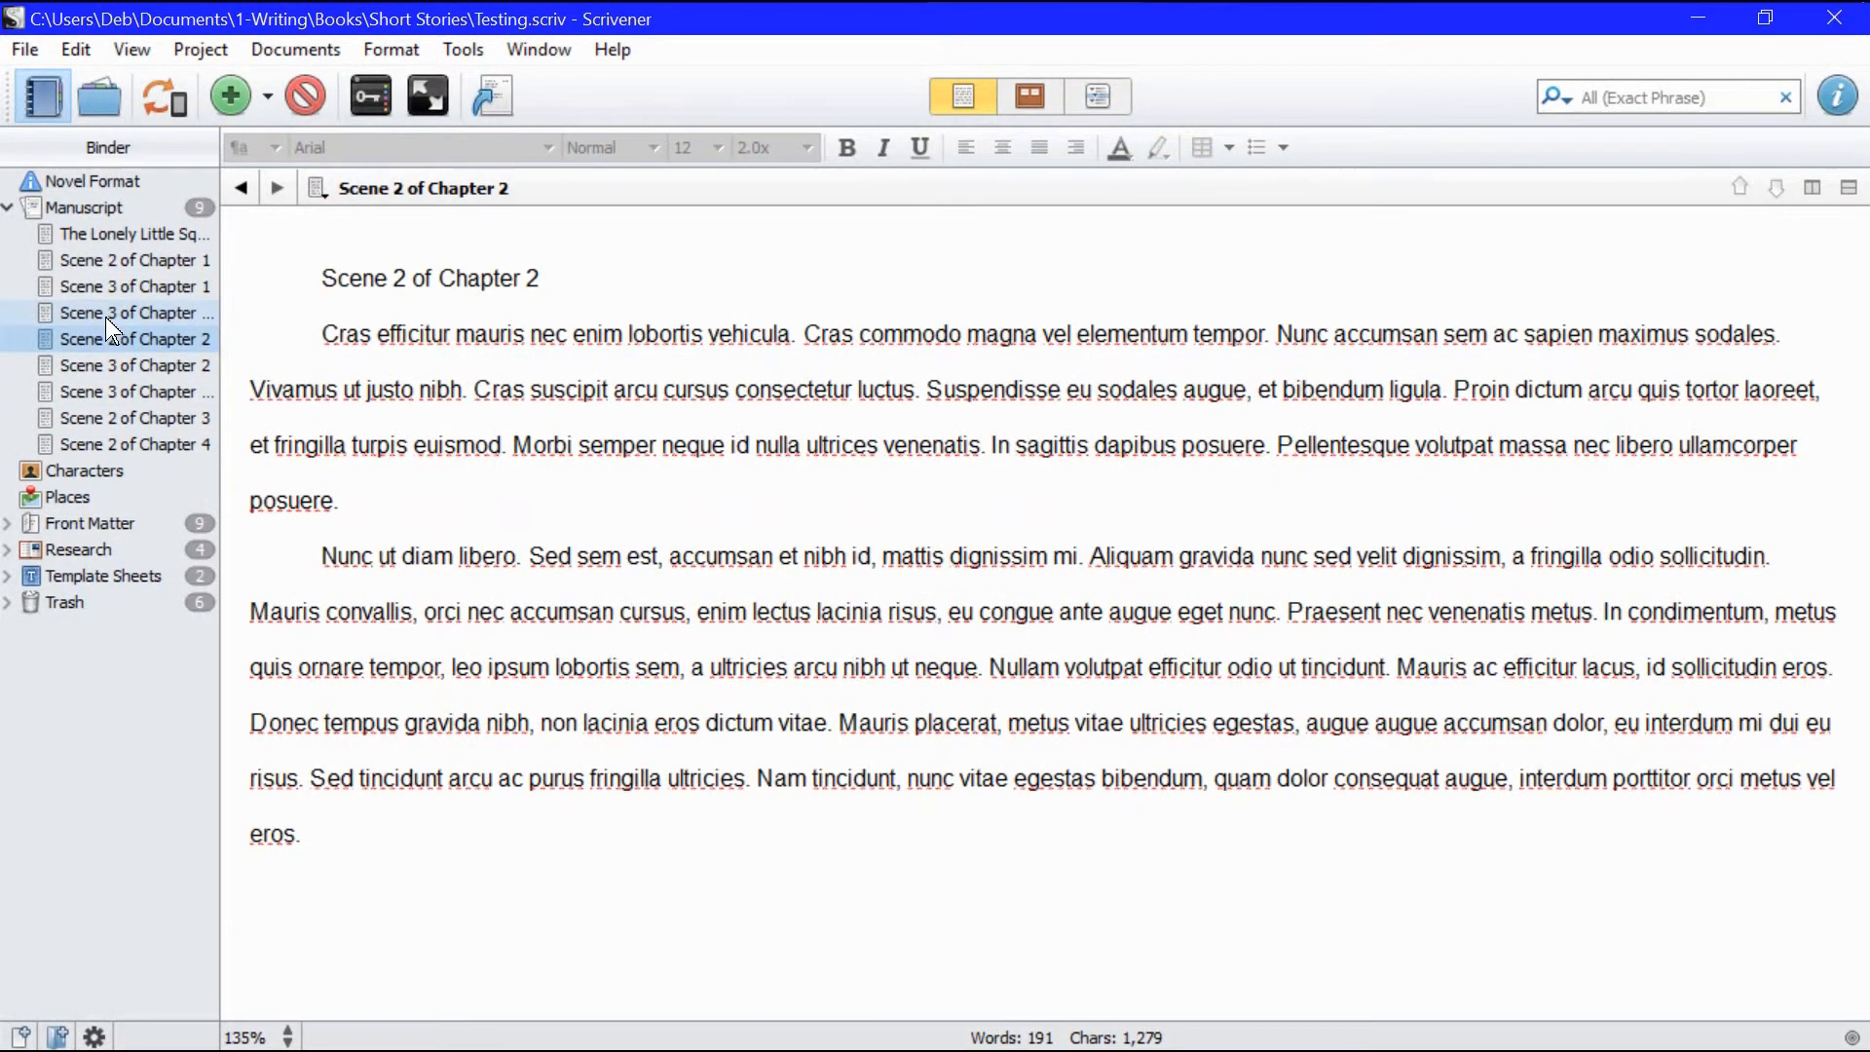
click(105, 314)
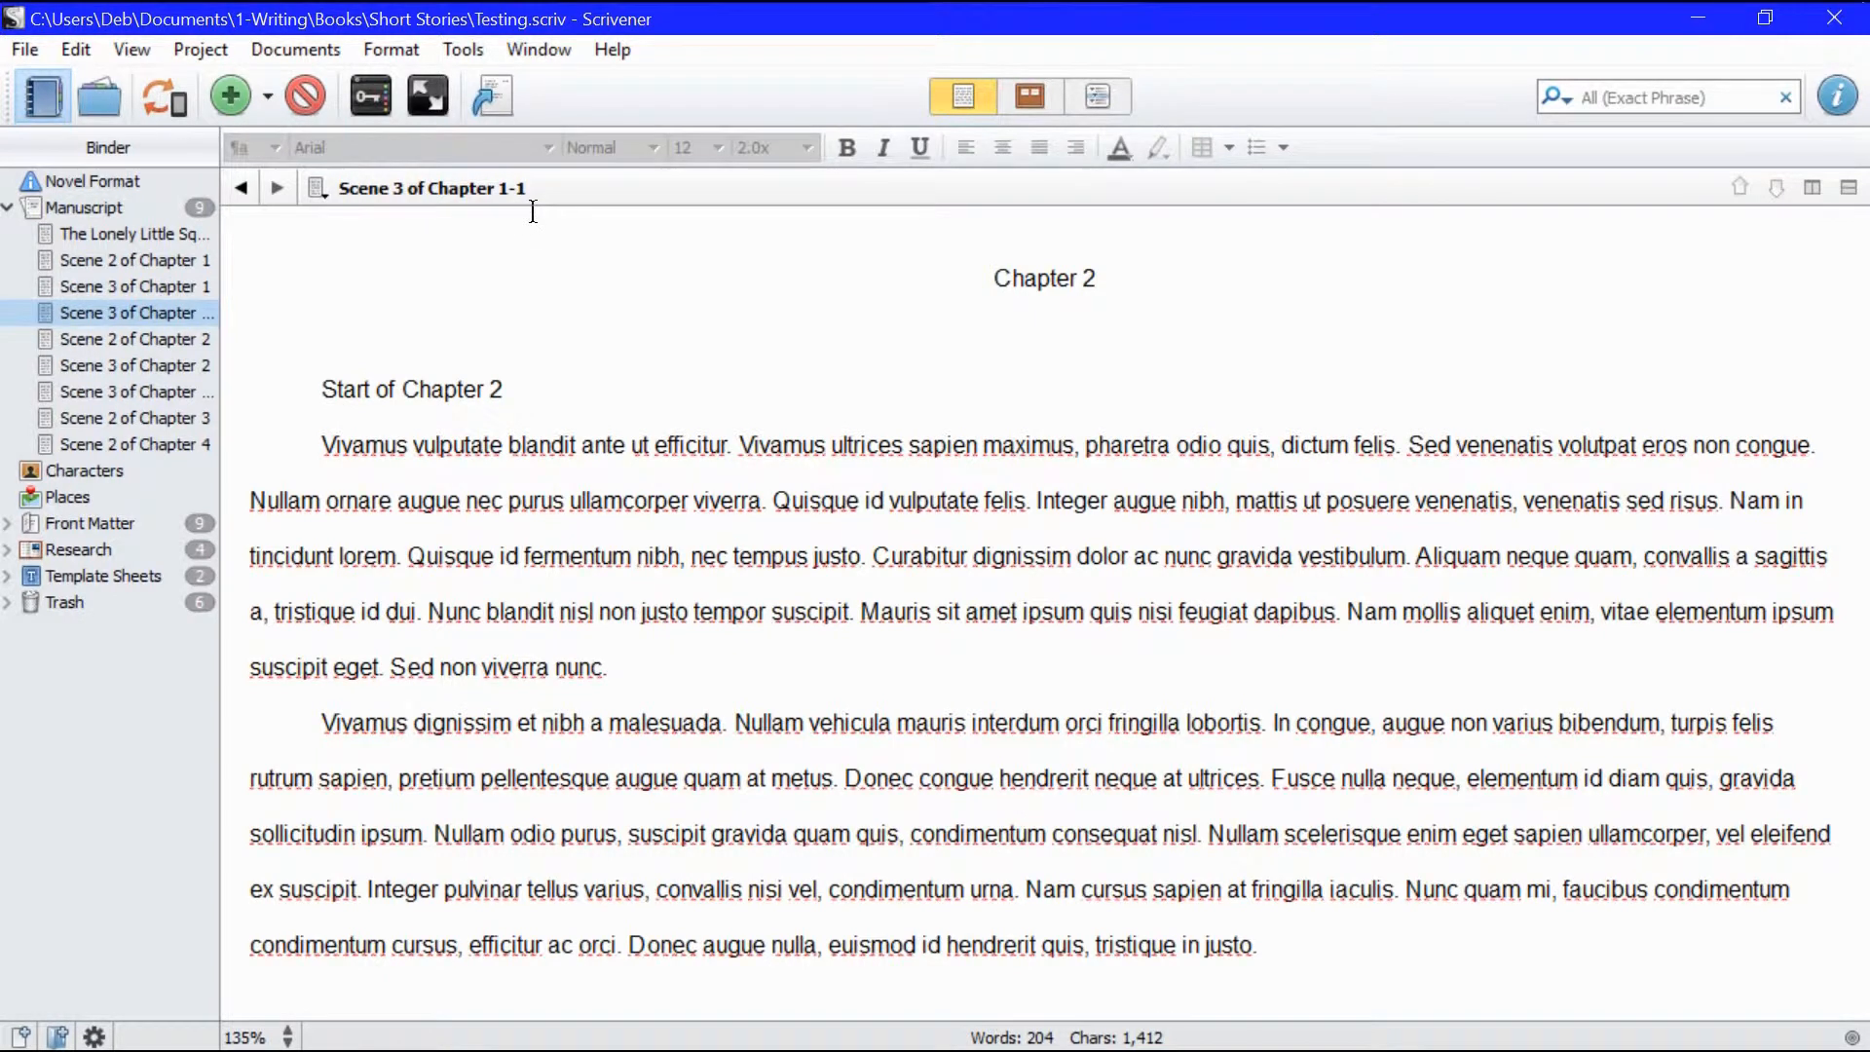
click(120, 284)
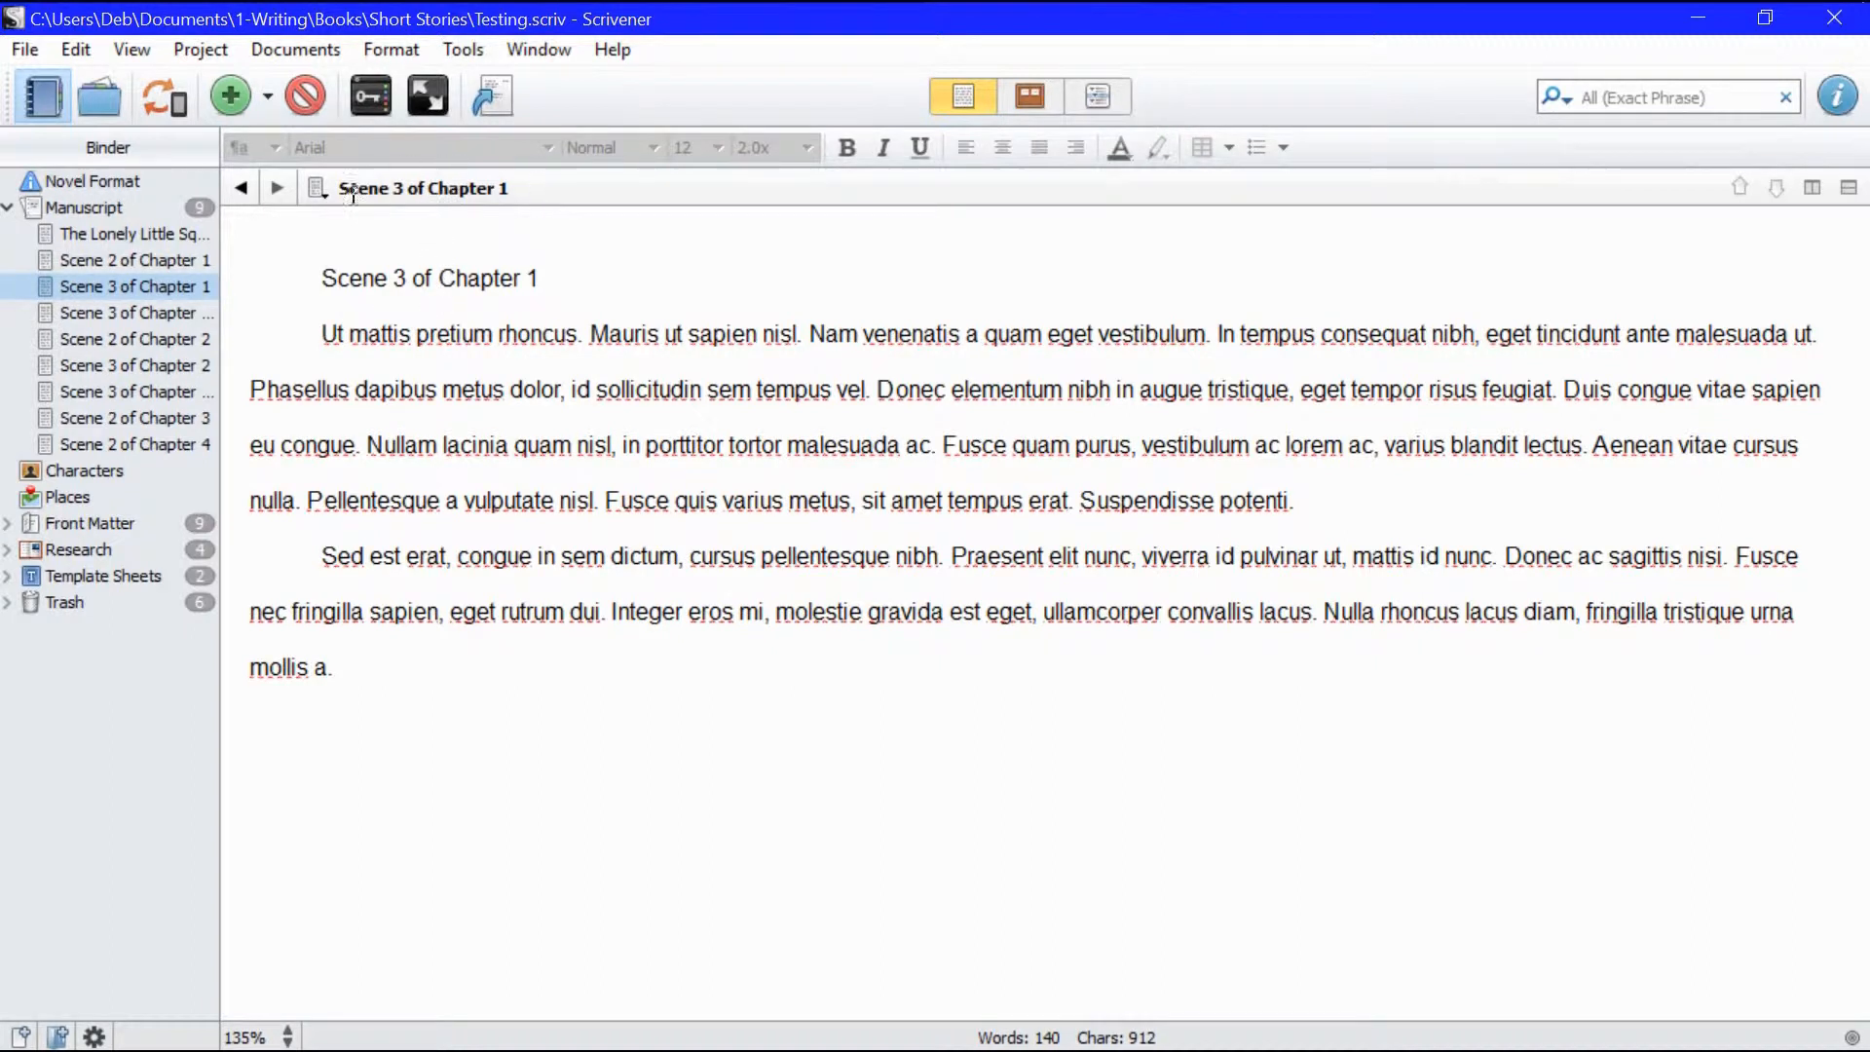
click(136, 316)
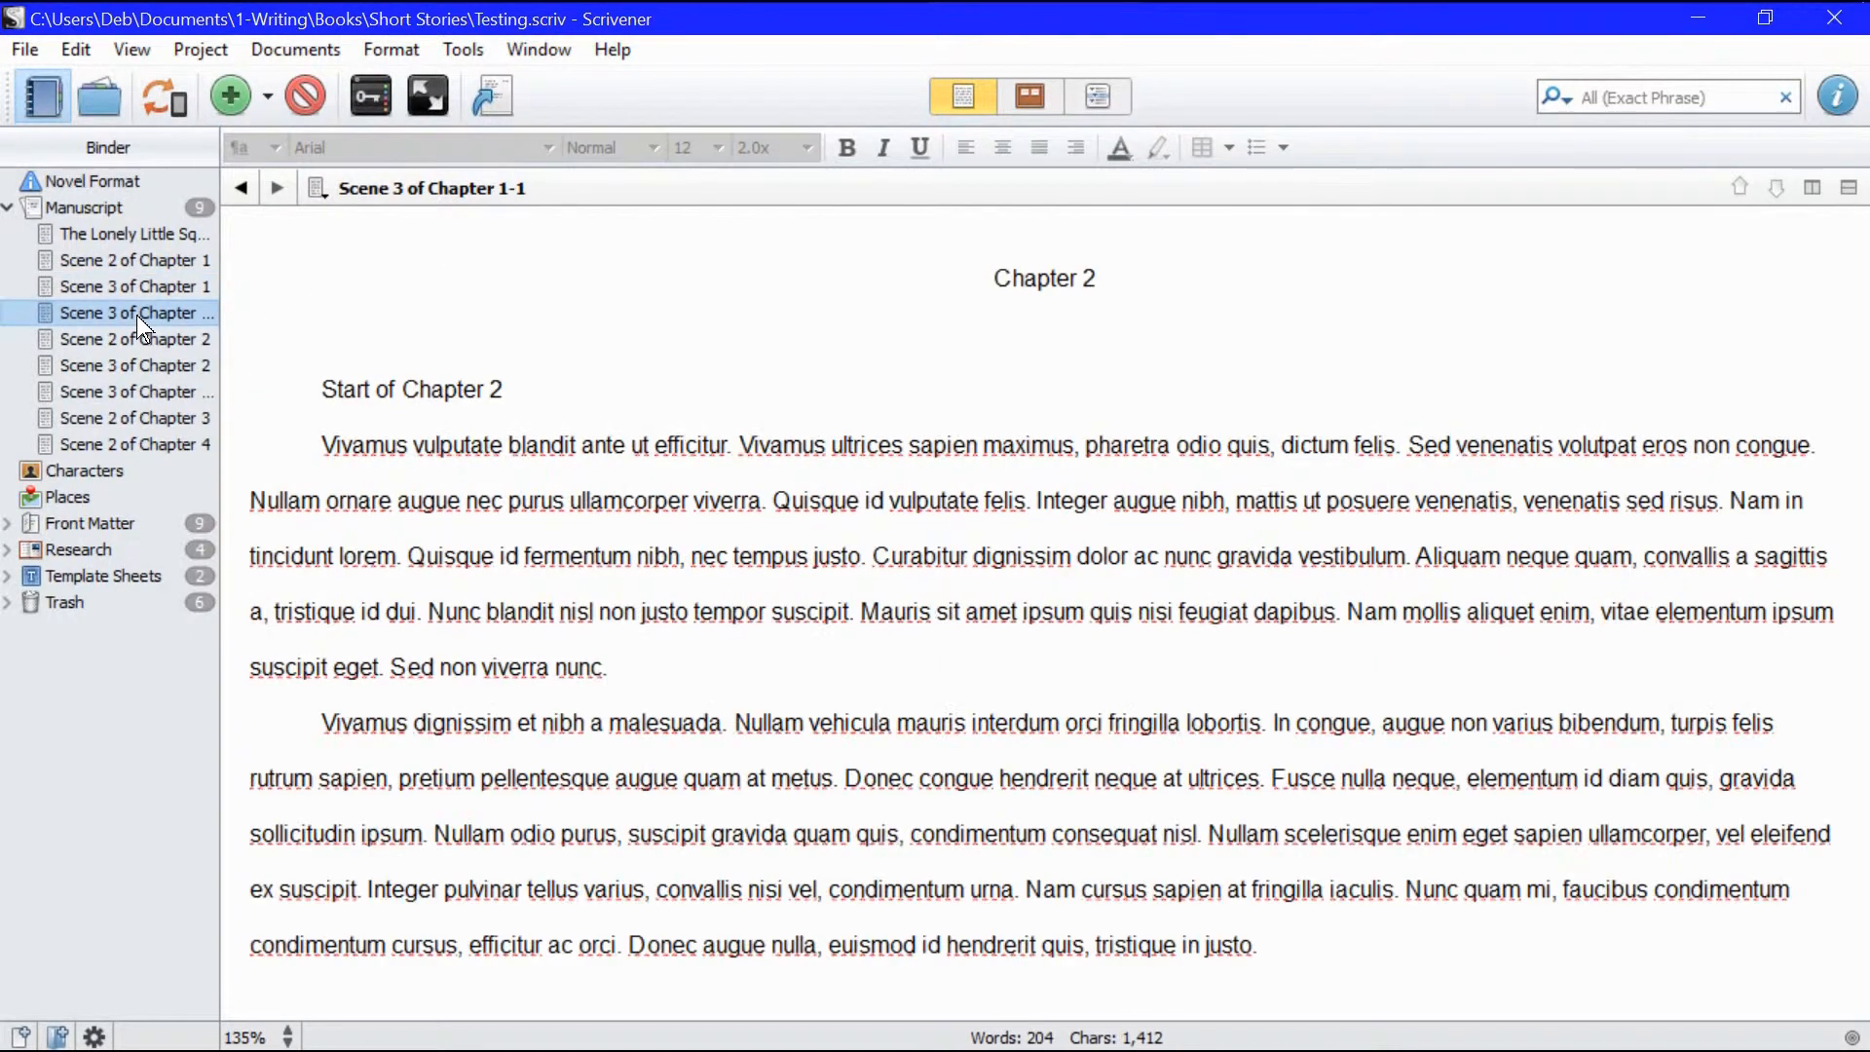
click(136, 313)
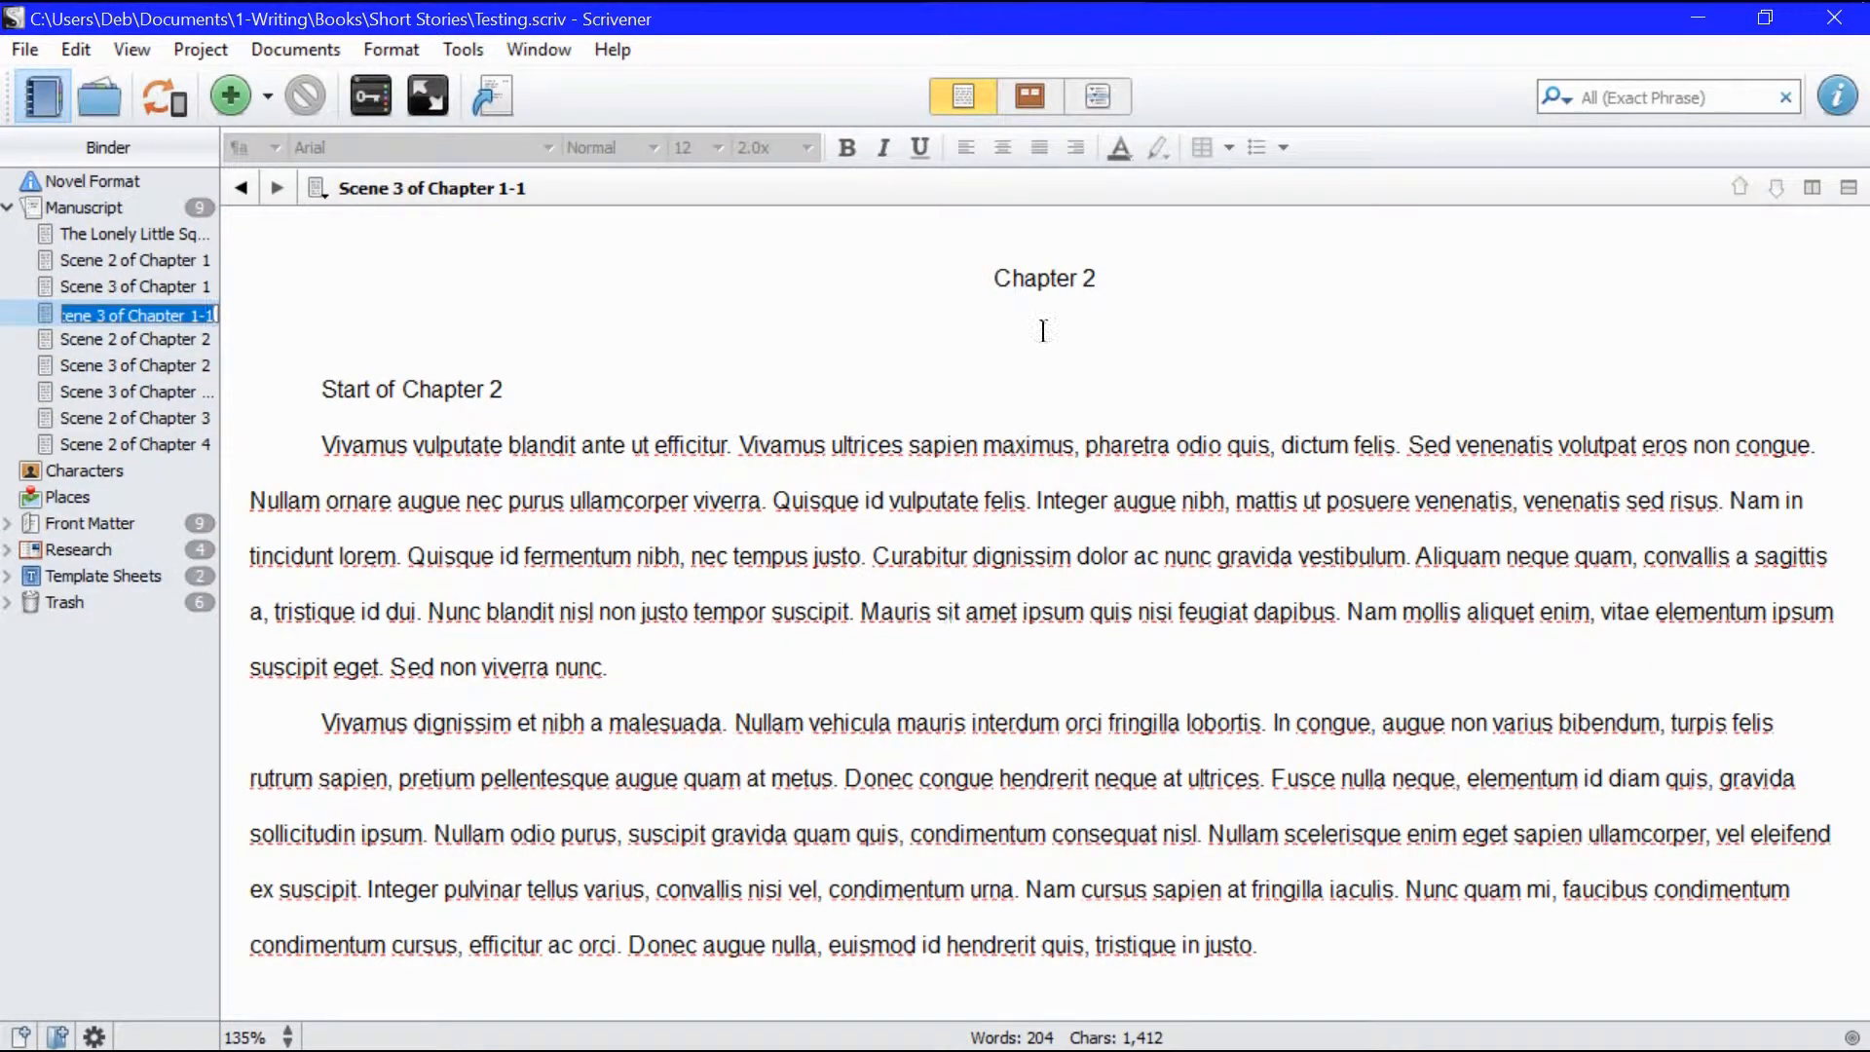
text(Chapter 2)
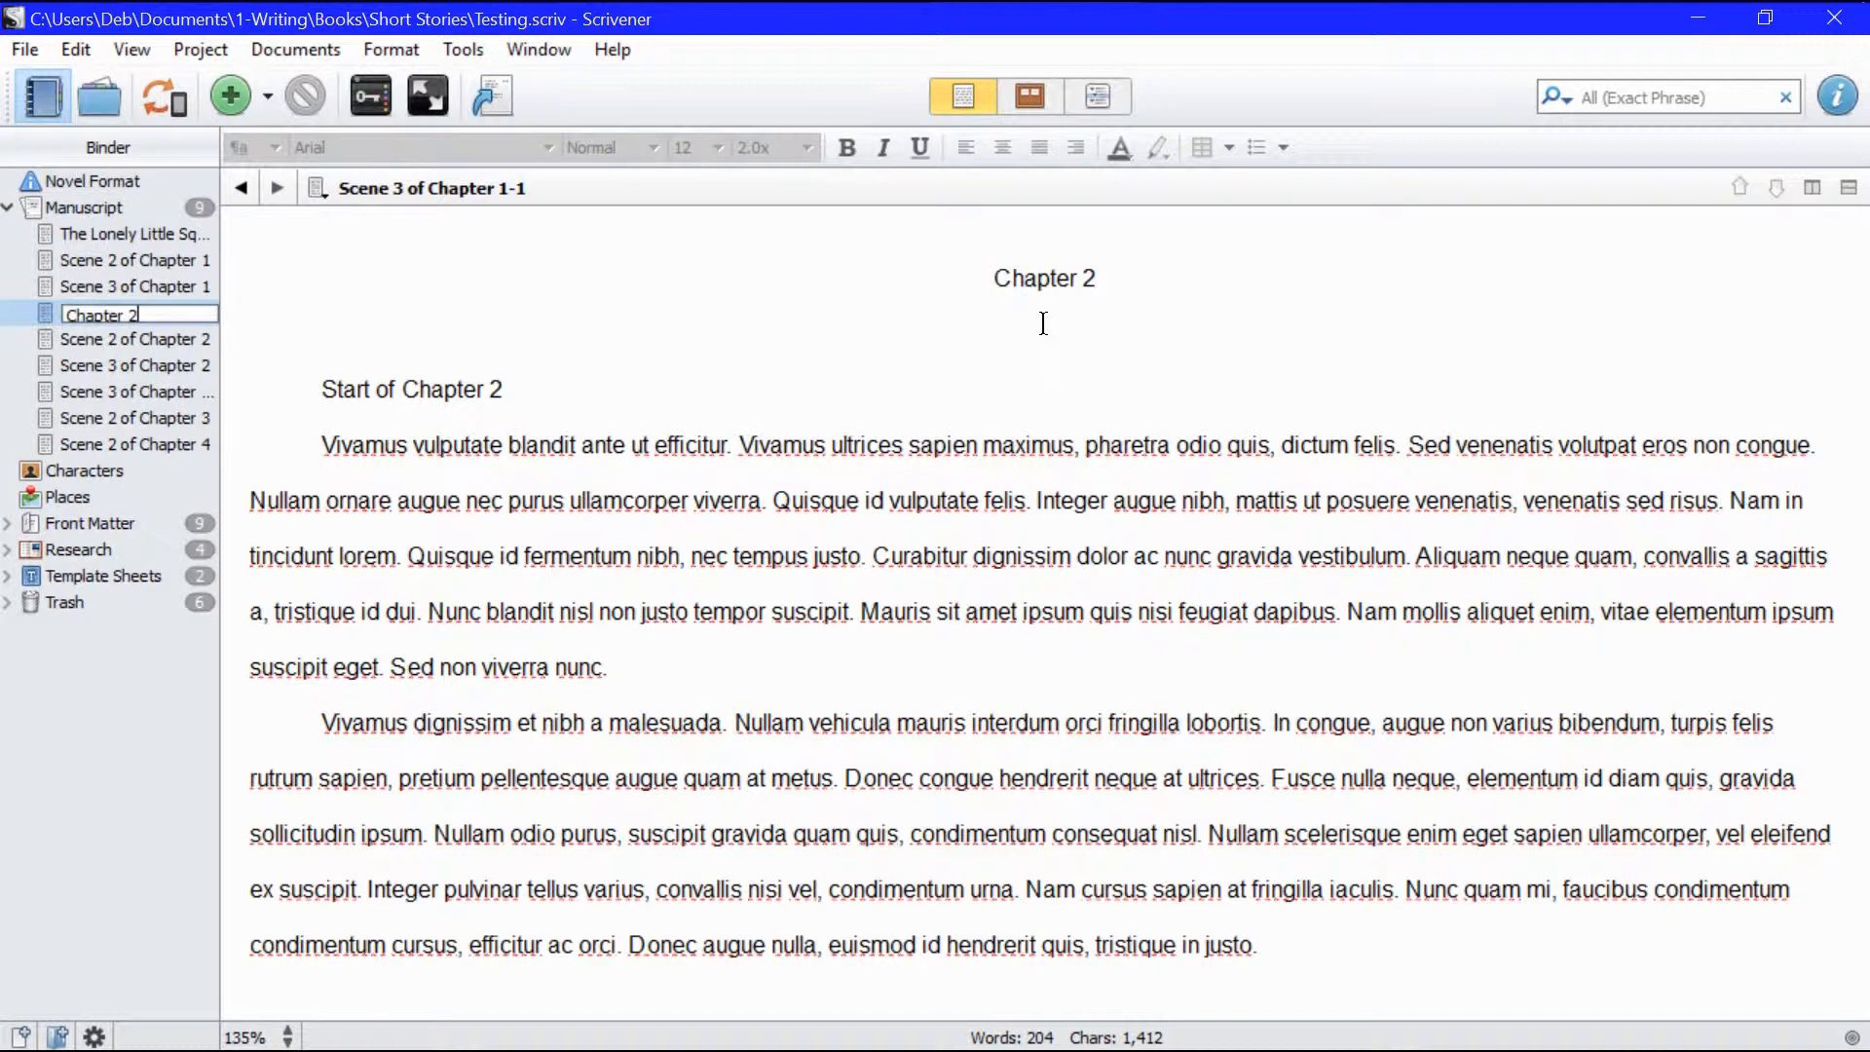
key(Return)
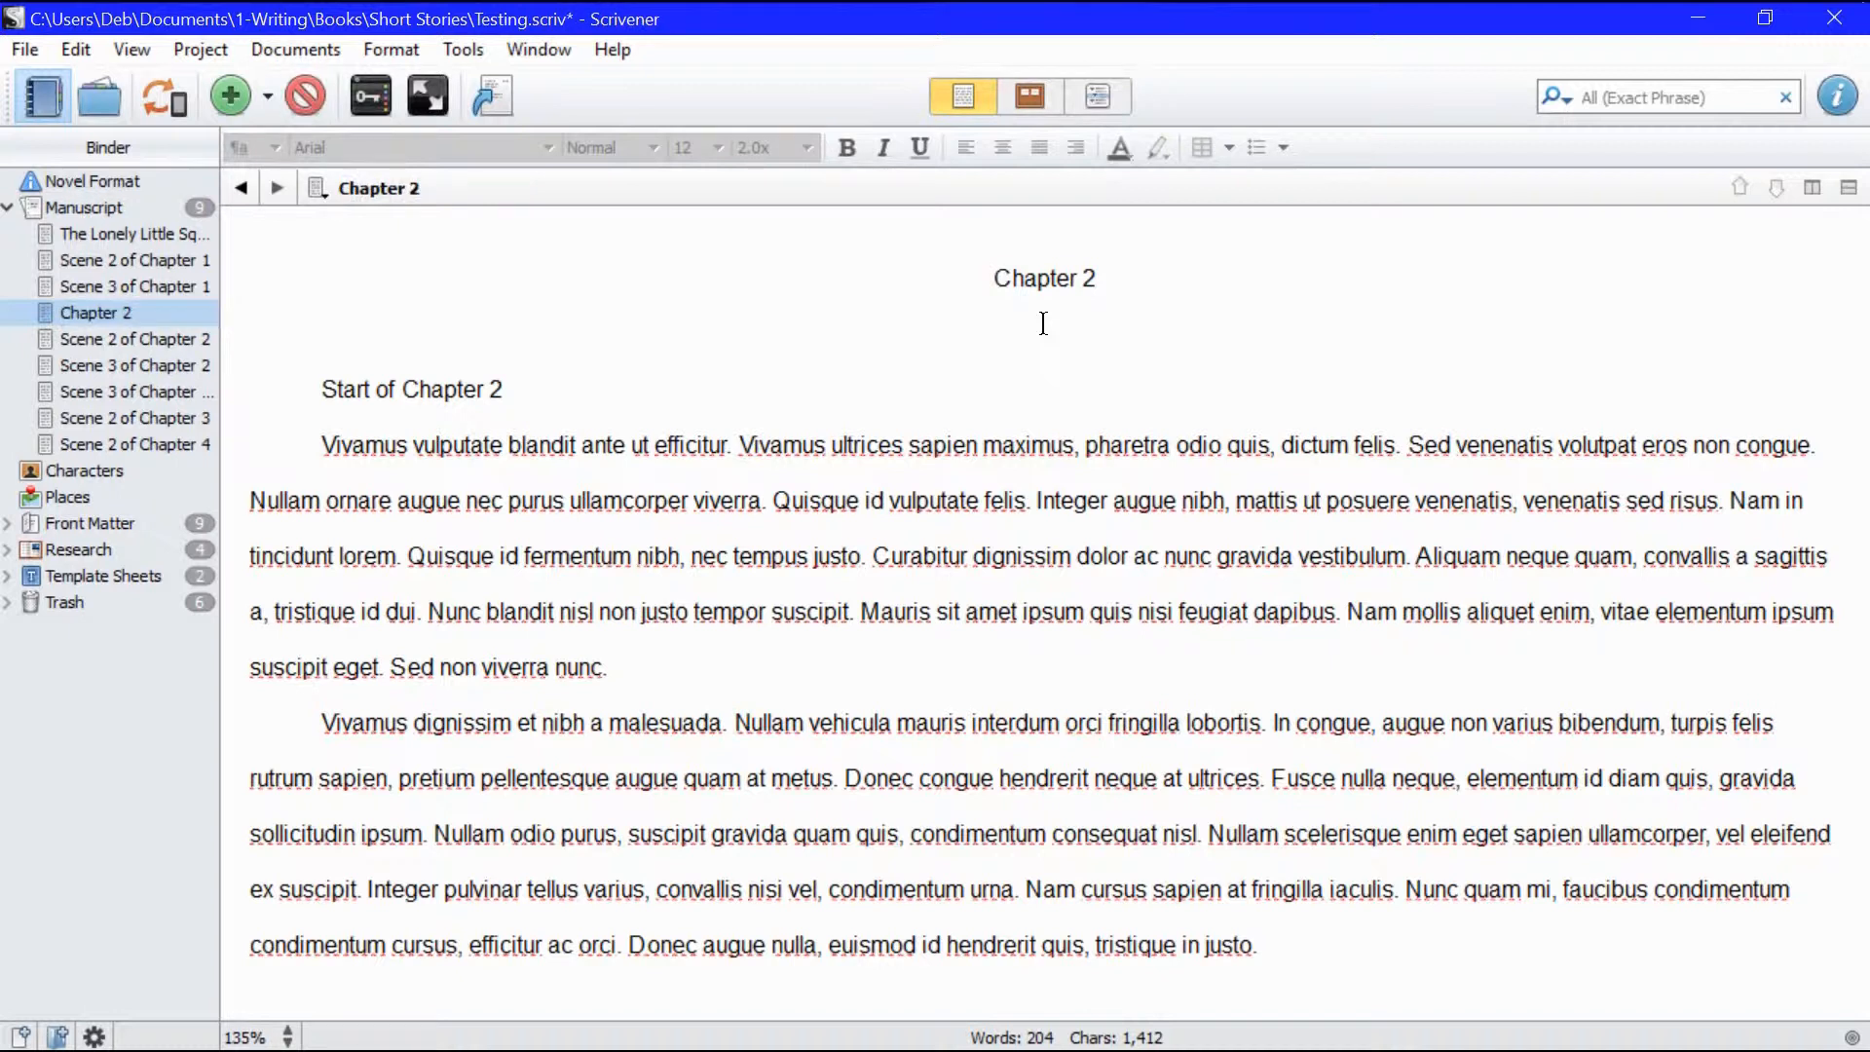
Step: Rename the document that begins with the Chapter 2 heading as Scene 1 of Chapter 2
click(126, 311)
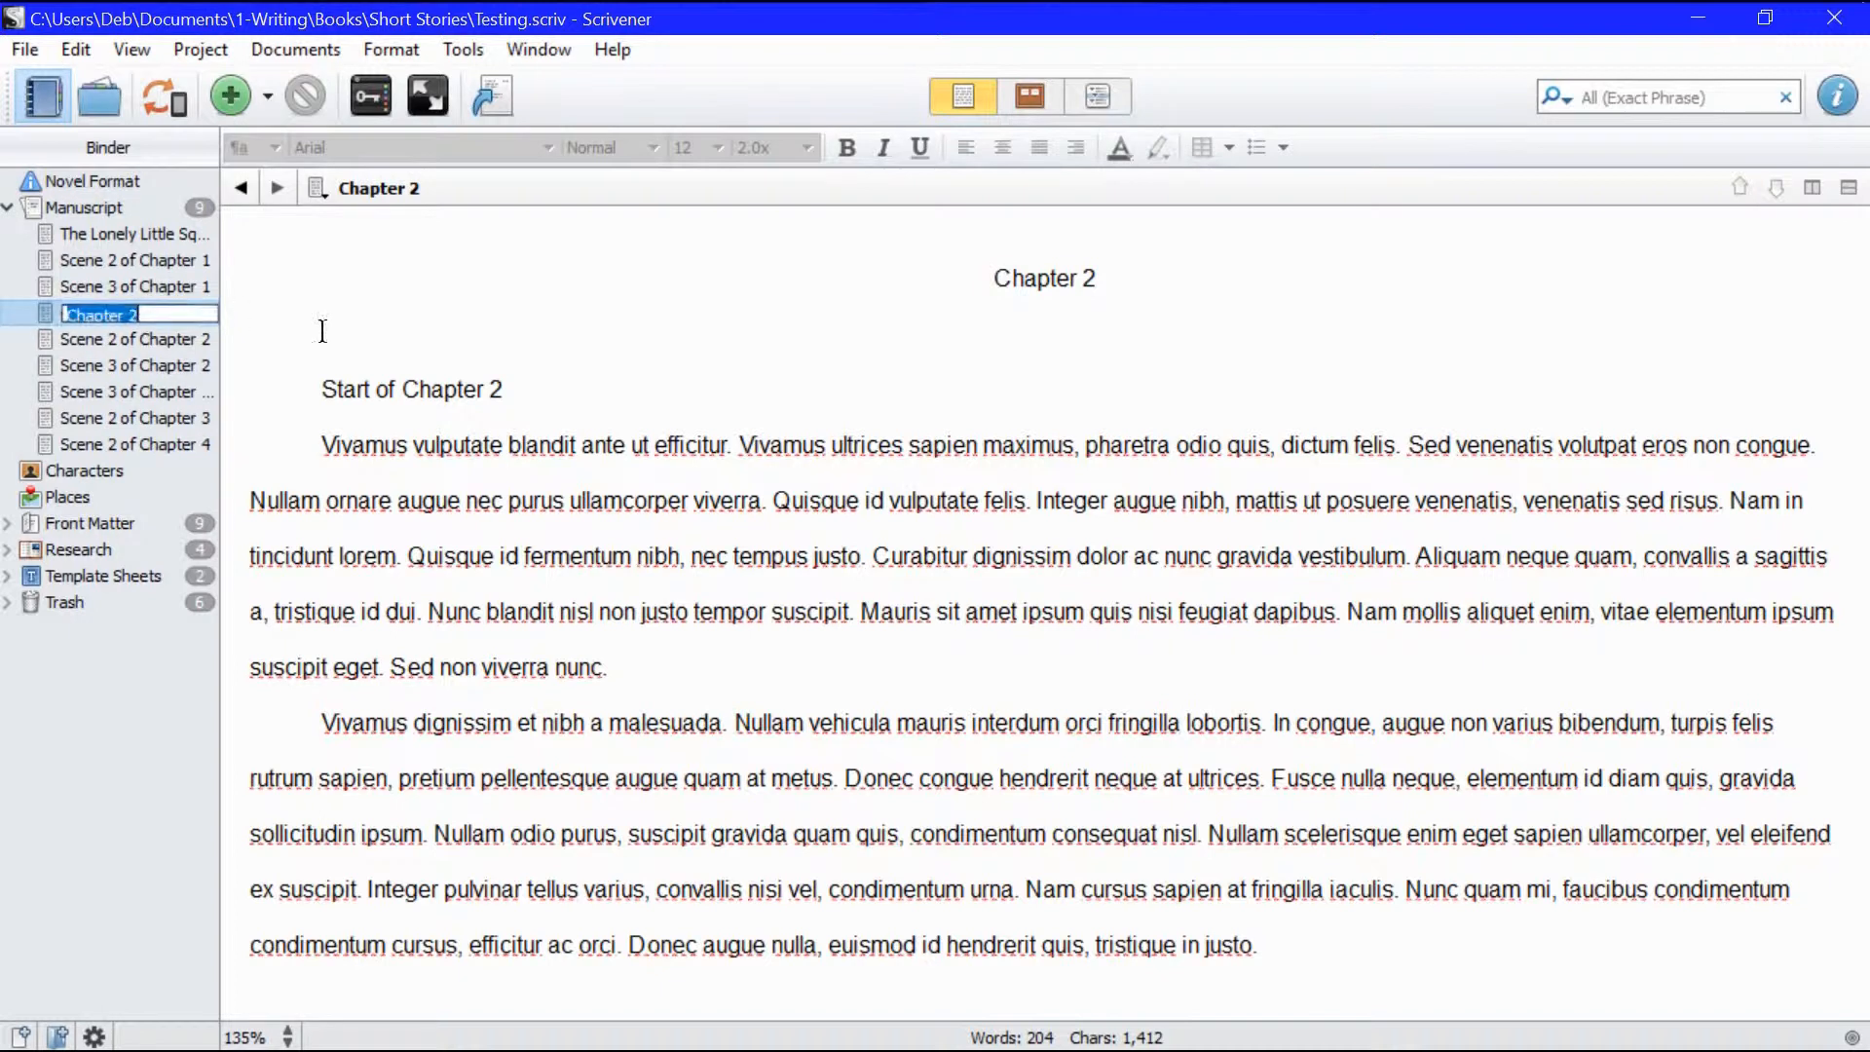
text(S)
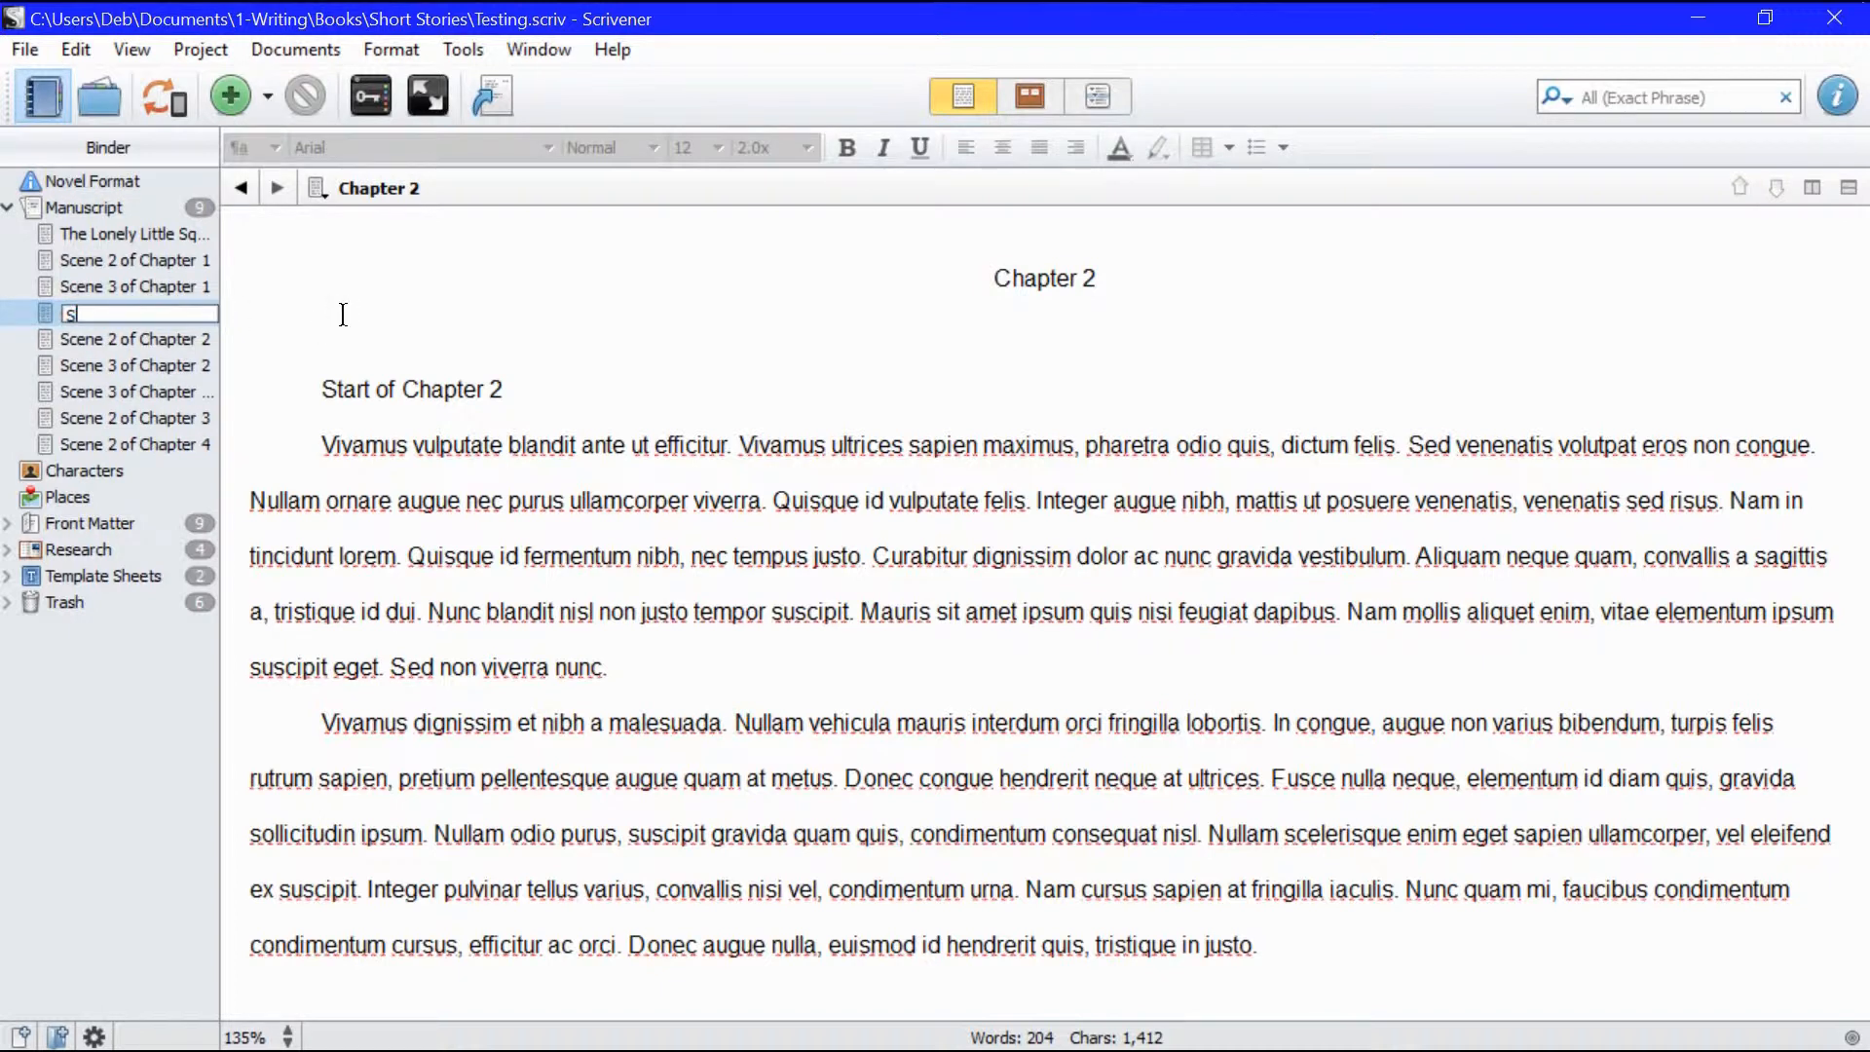
text(cene 1 of Chapter 2)
key(Return)
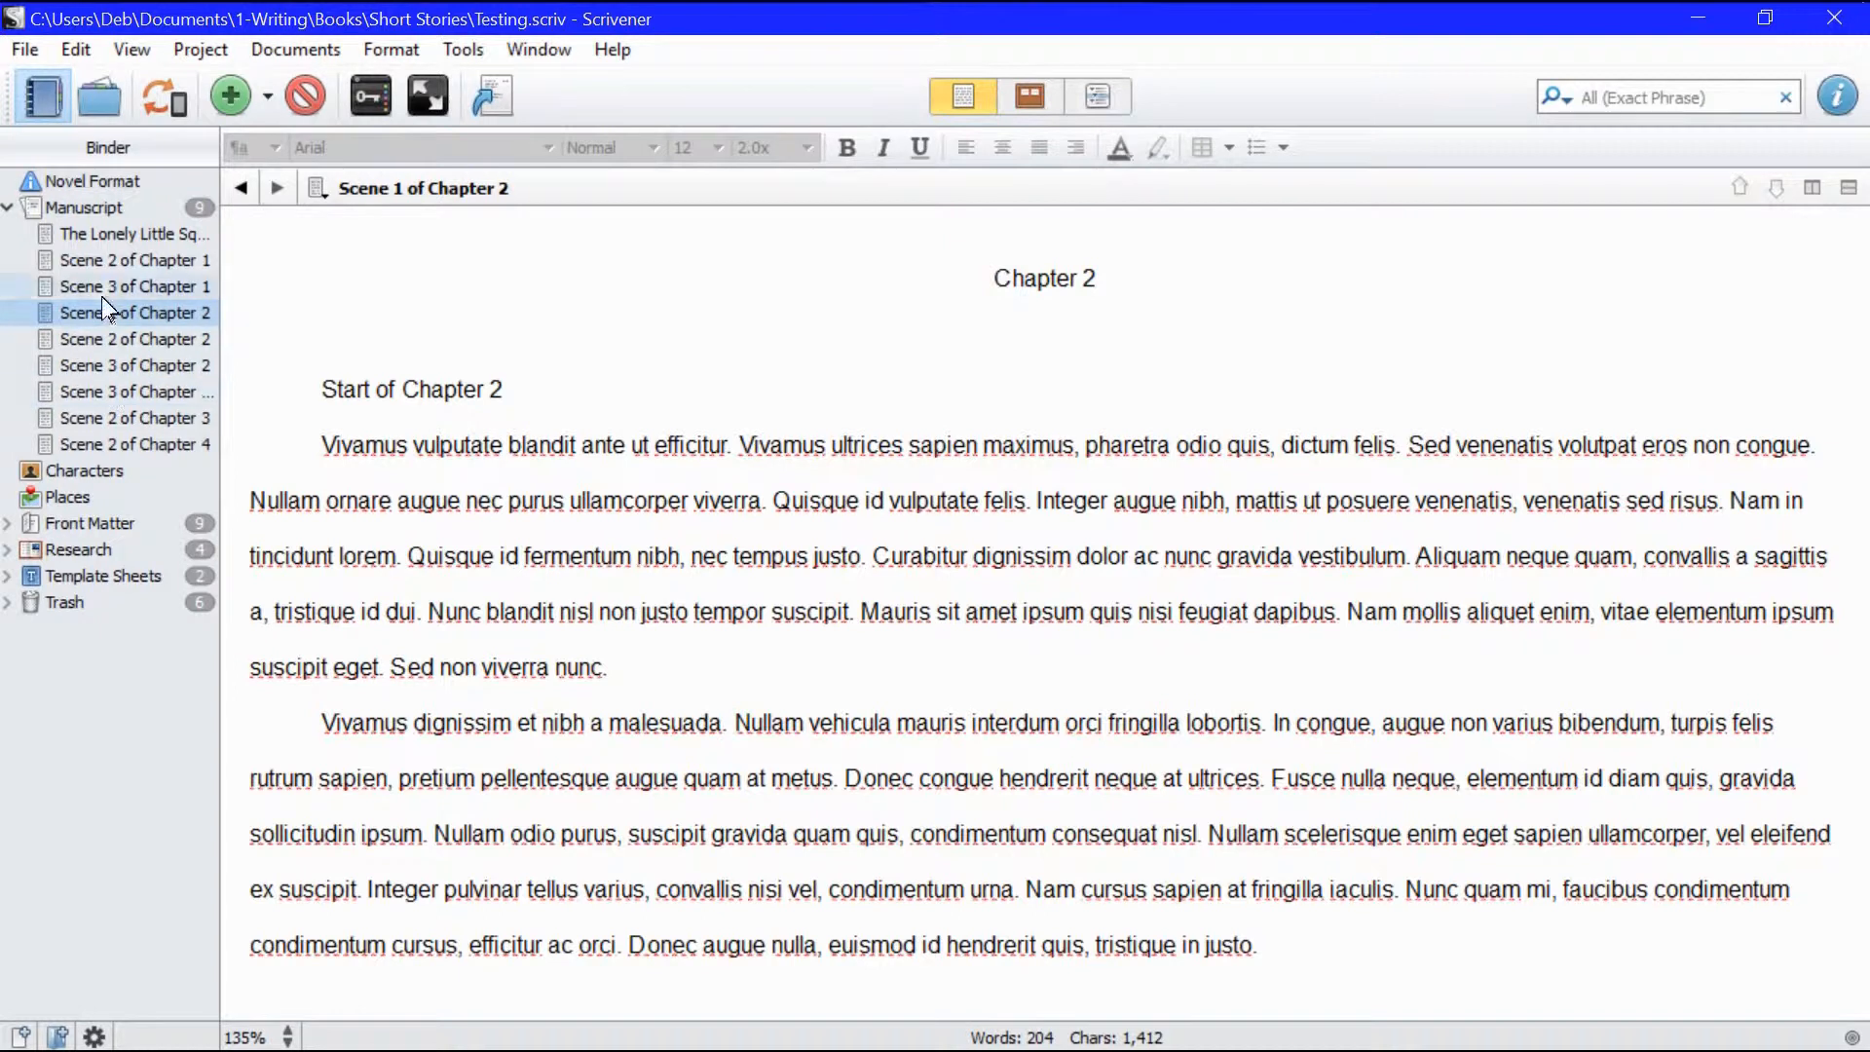
Step: Rename the document called The Lonely Little Squirrel as Scene 1 of Chapter 1
click(113, 237)
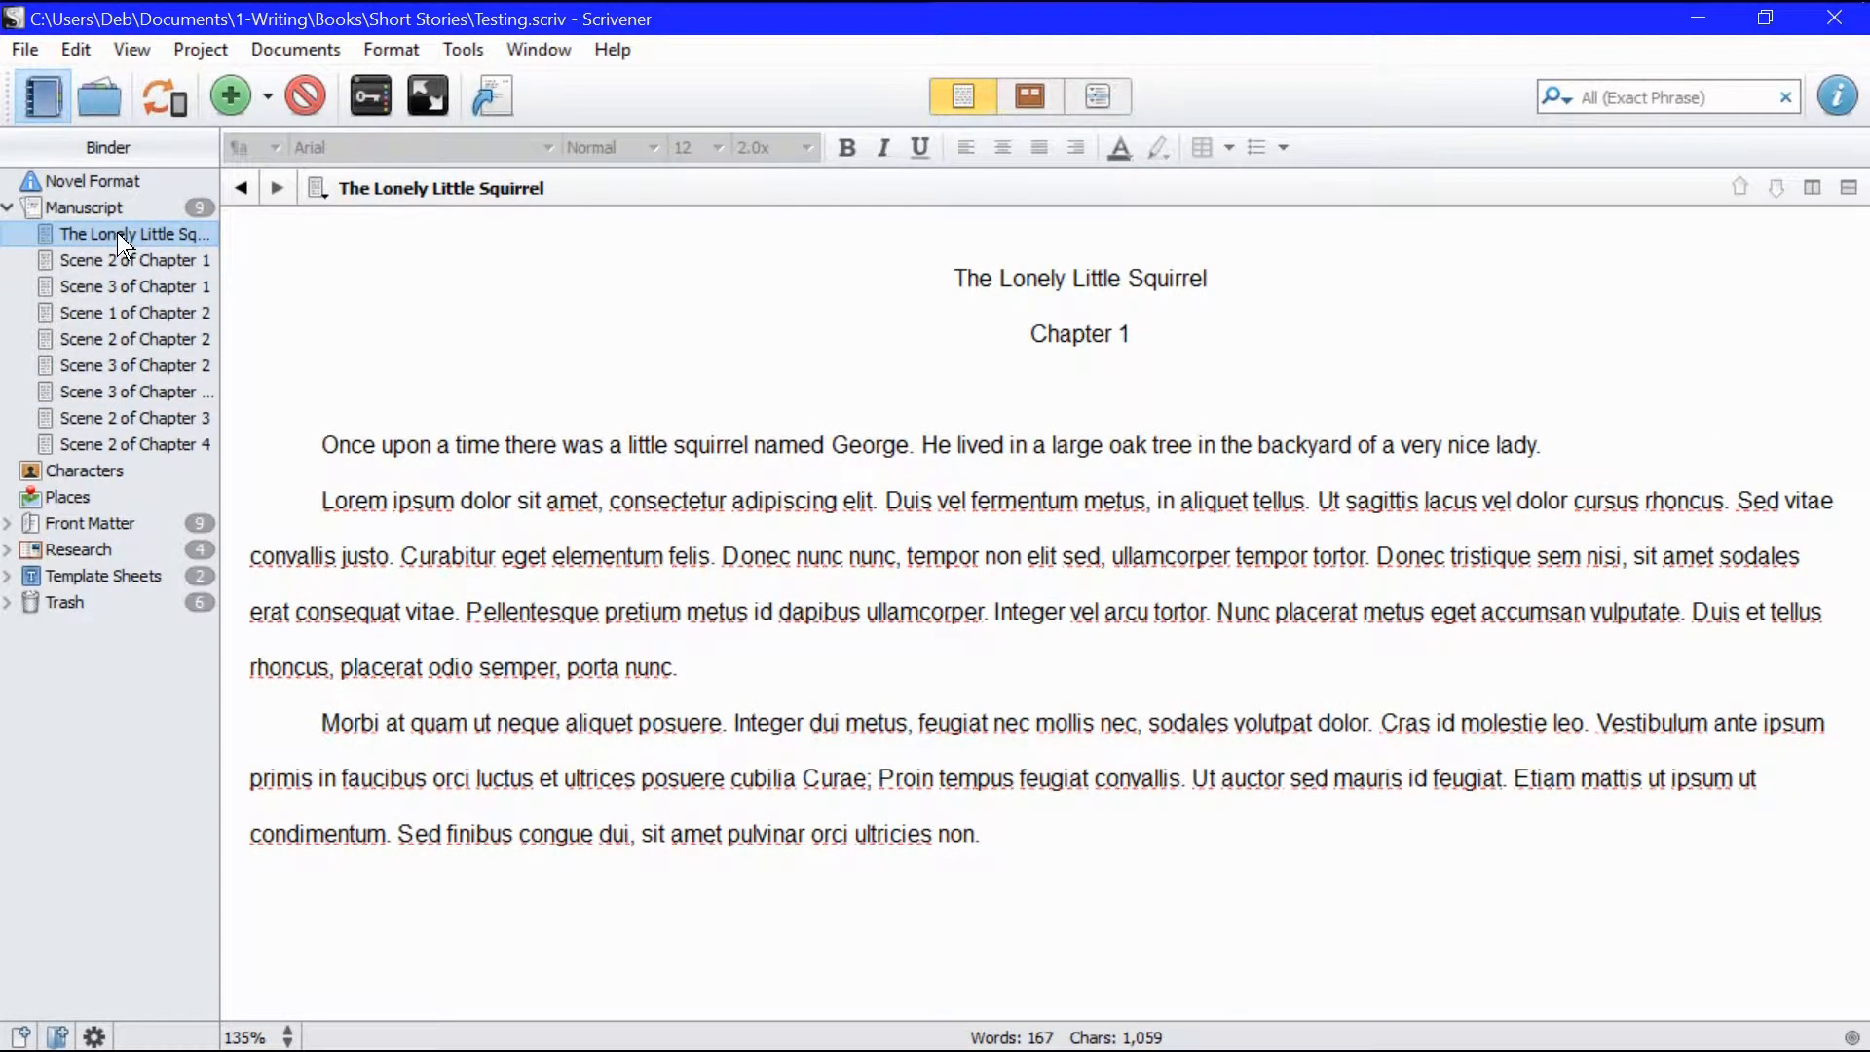
click(117, 231)
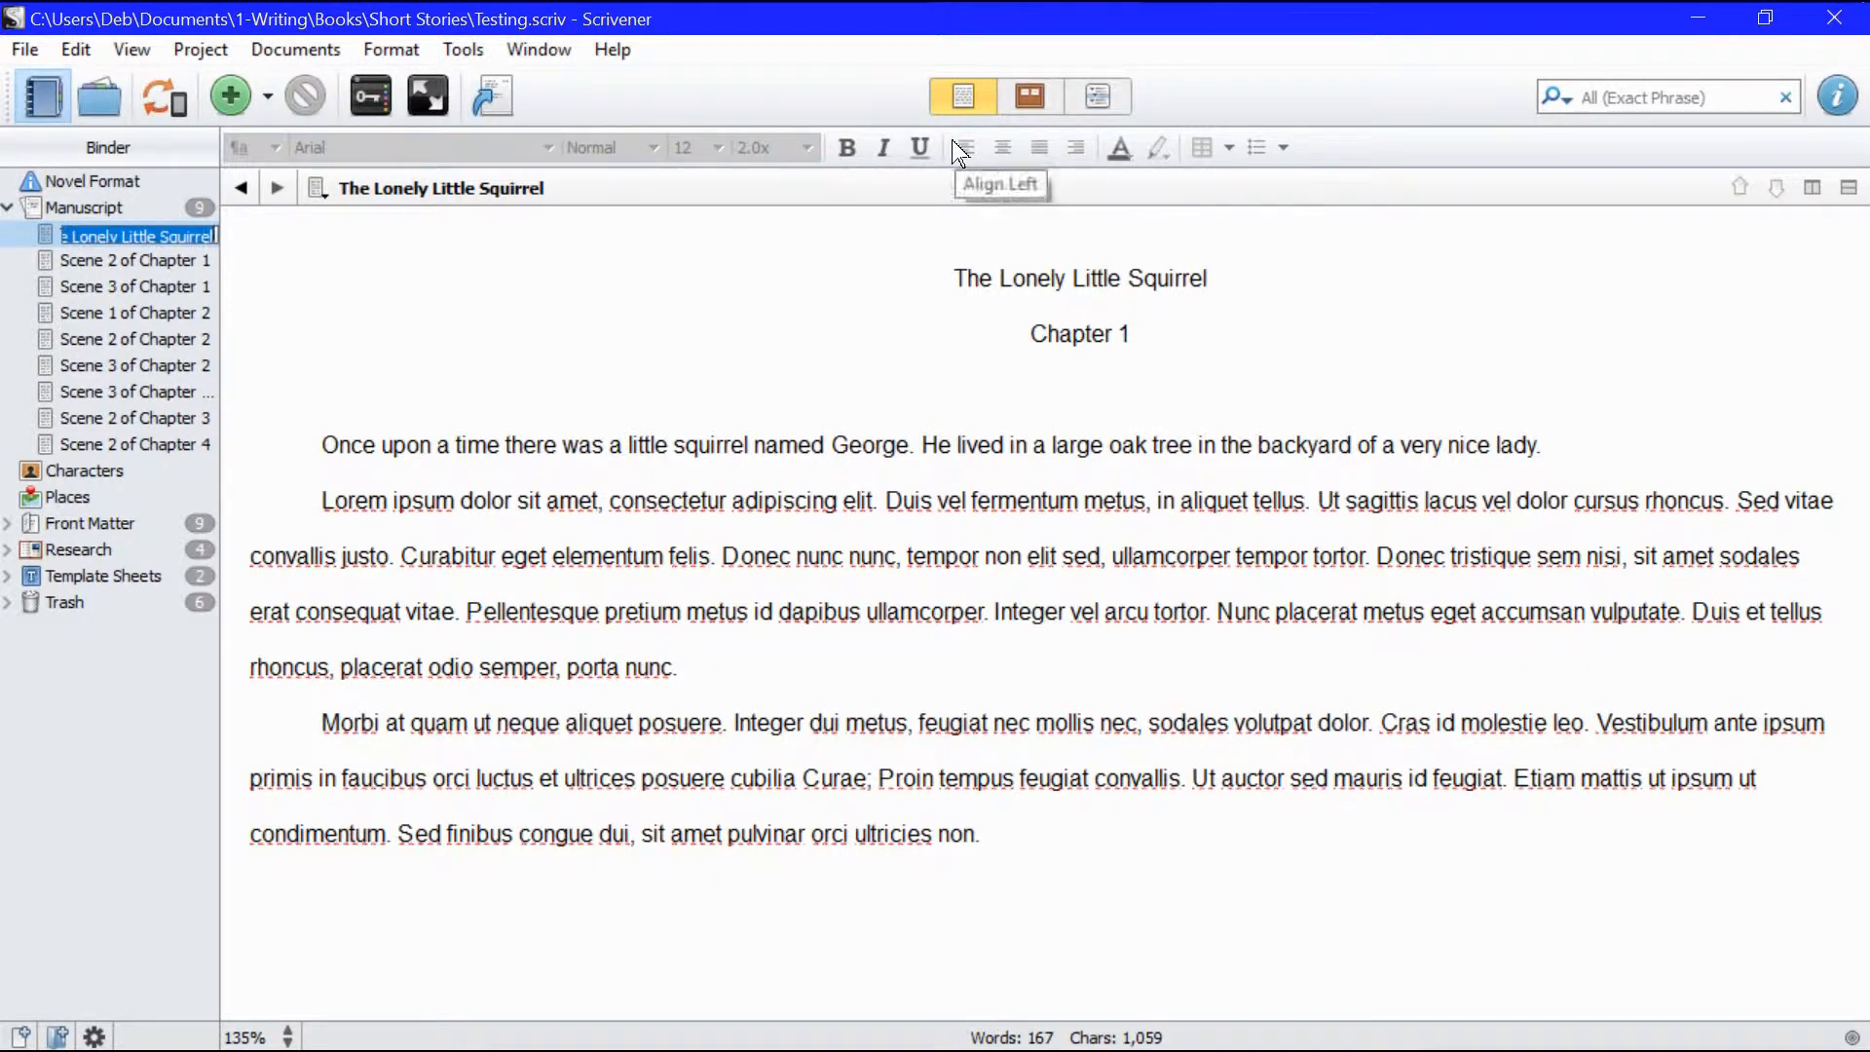
text(Scene 1 of Chapter 1)
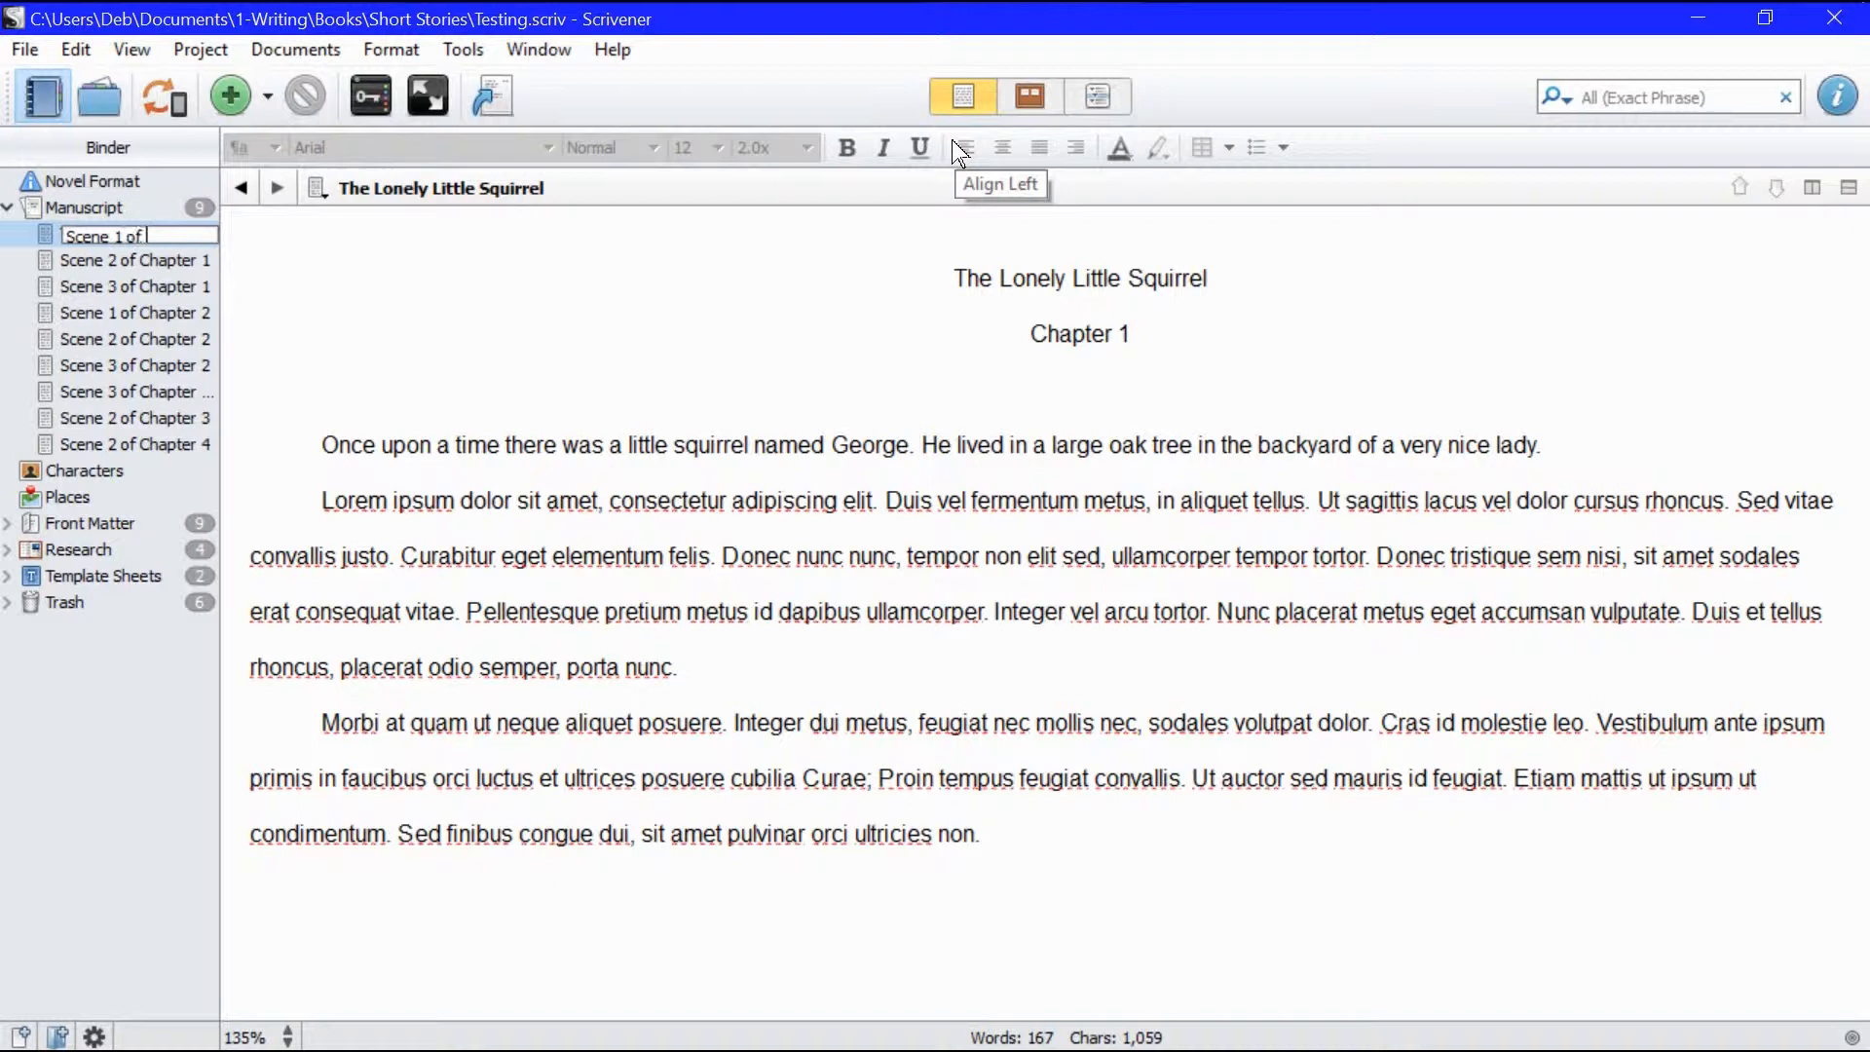
key(Return)
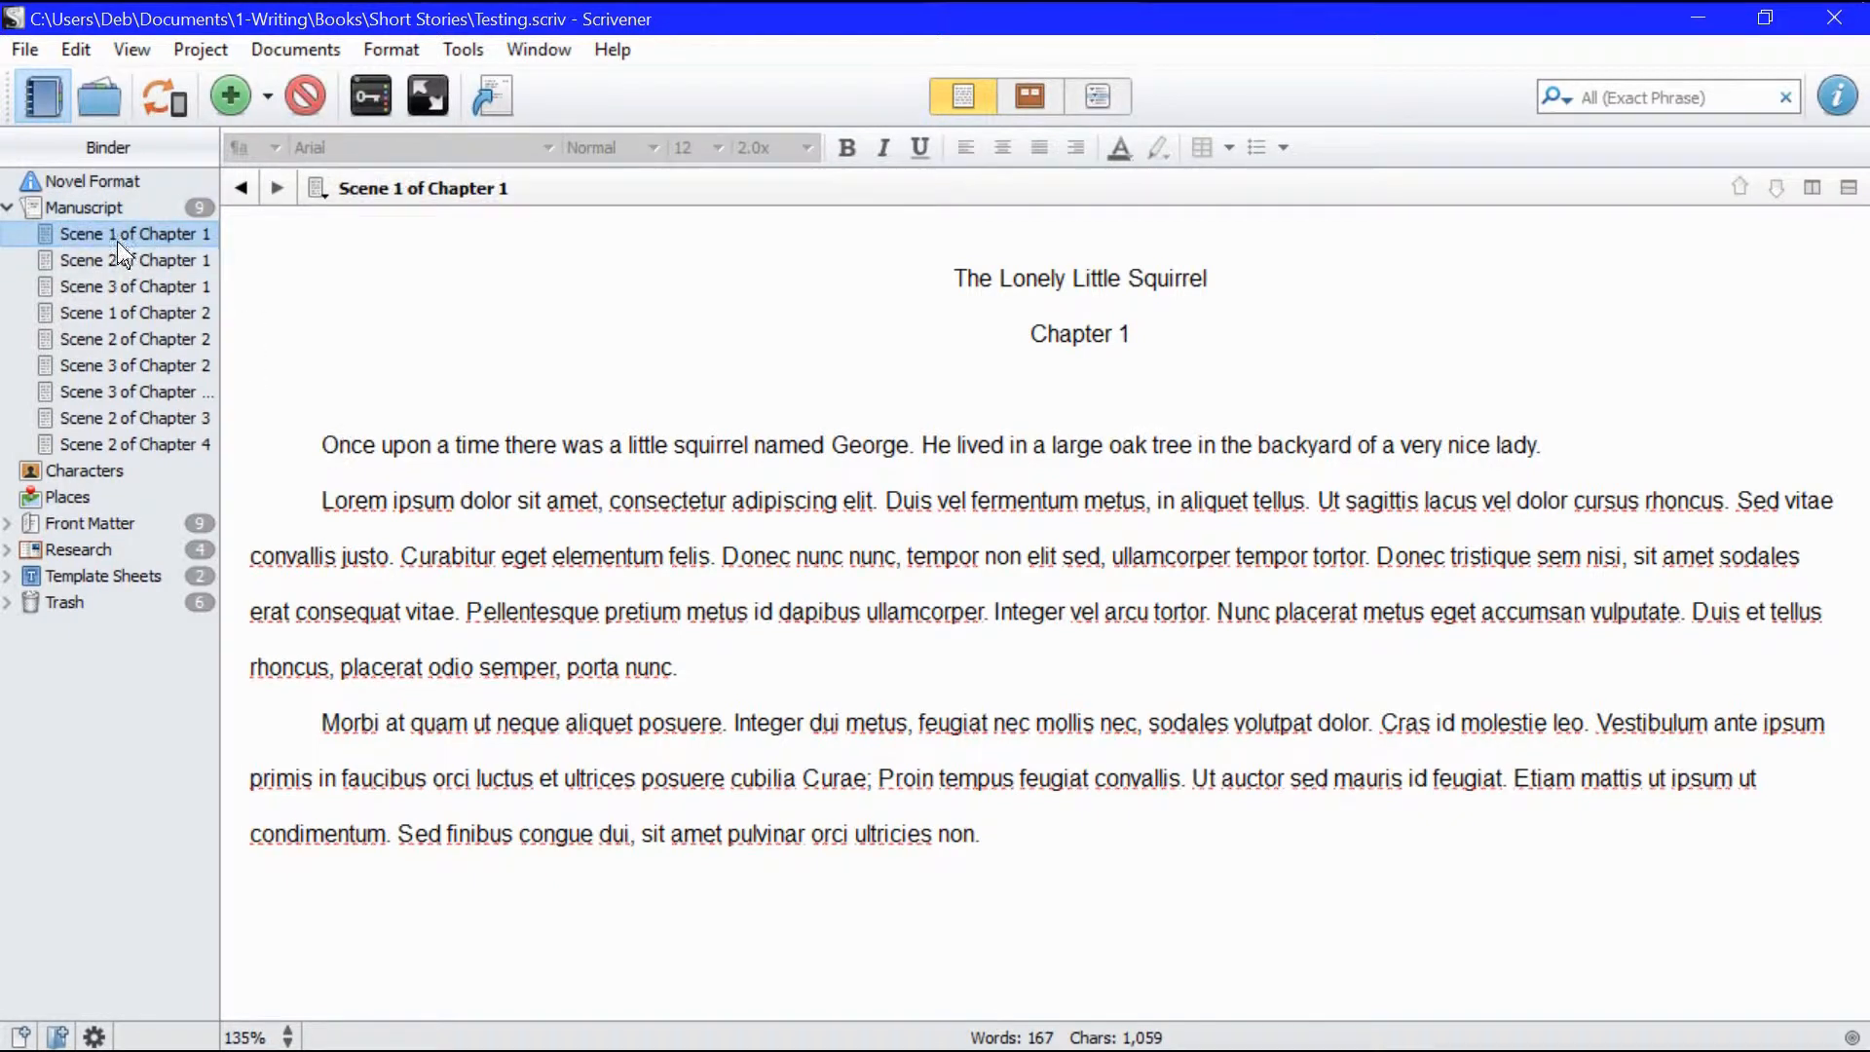
Step: Check the scenes of Chapters 1 and 2 in order and rename the document beginning with the Chapter 3 heading as Scene 1 of Chapter 3
click(130, 261)
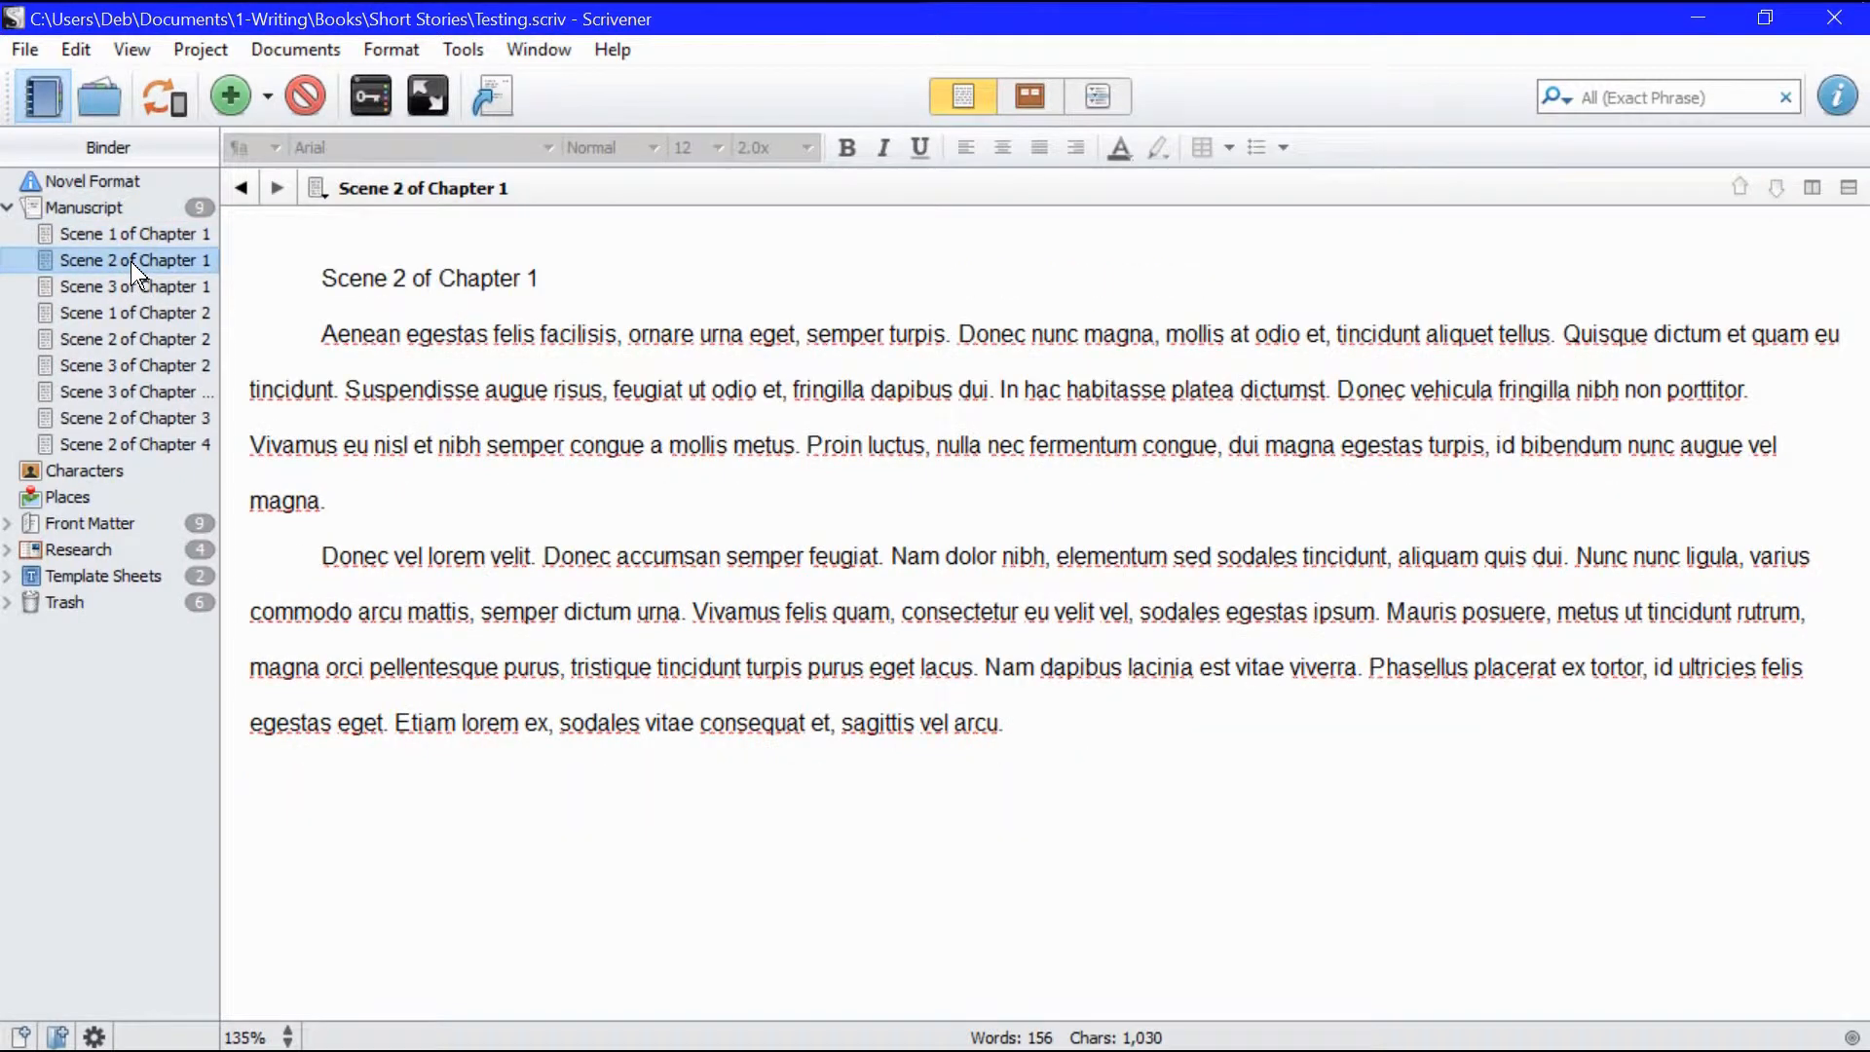
click(131, 289)
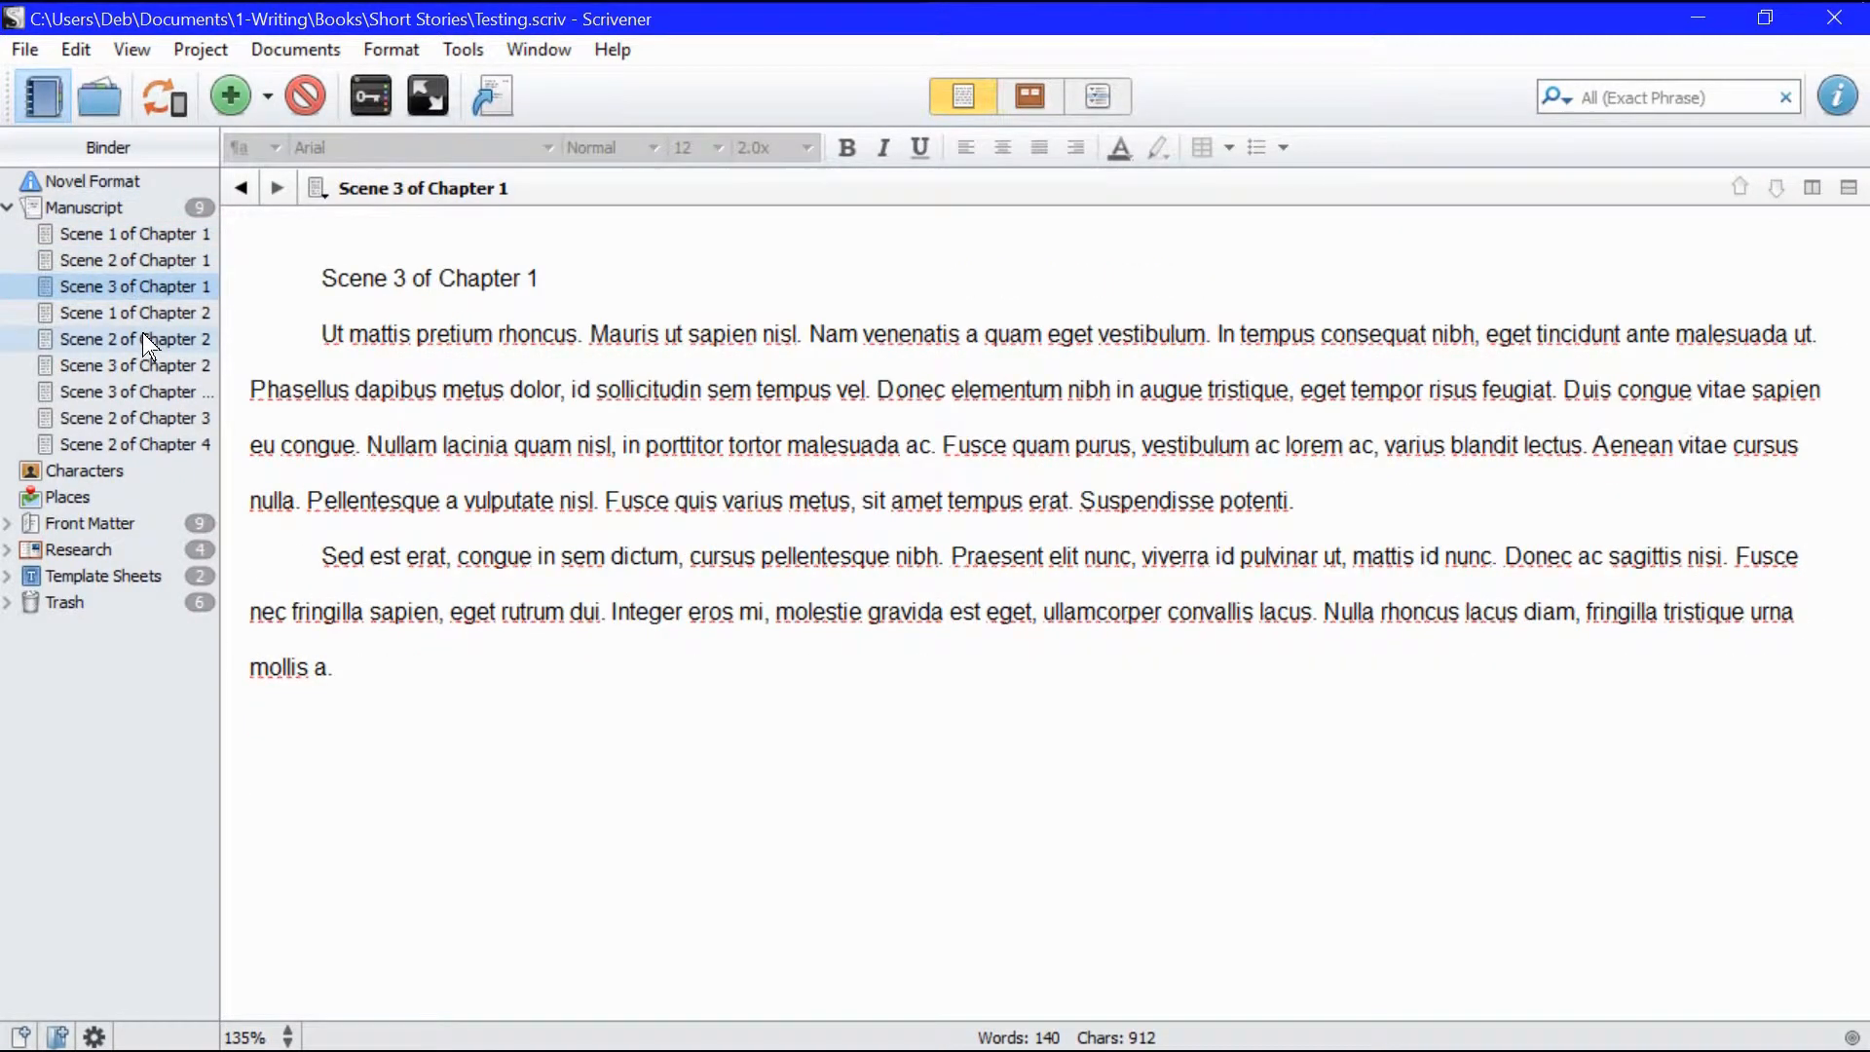
click(138, 315)
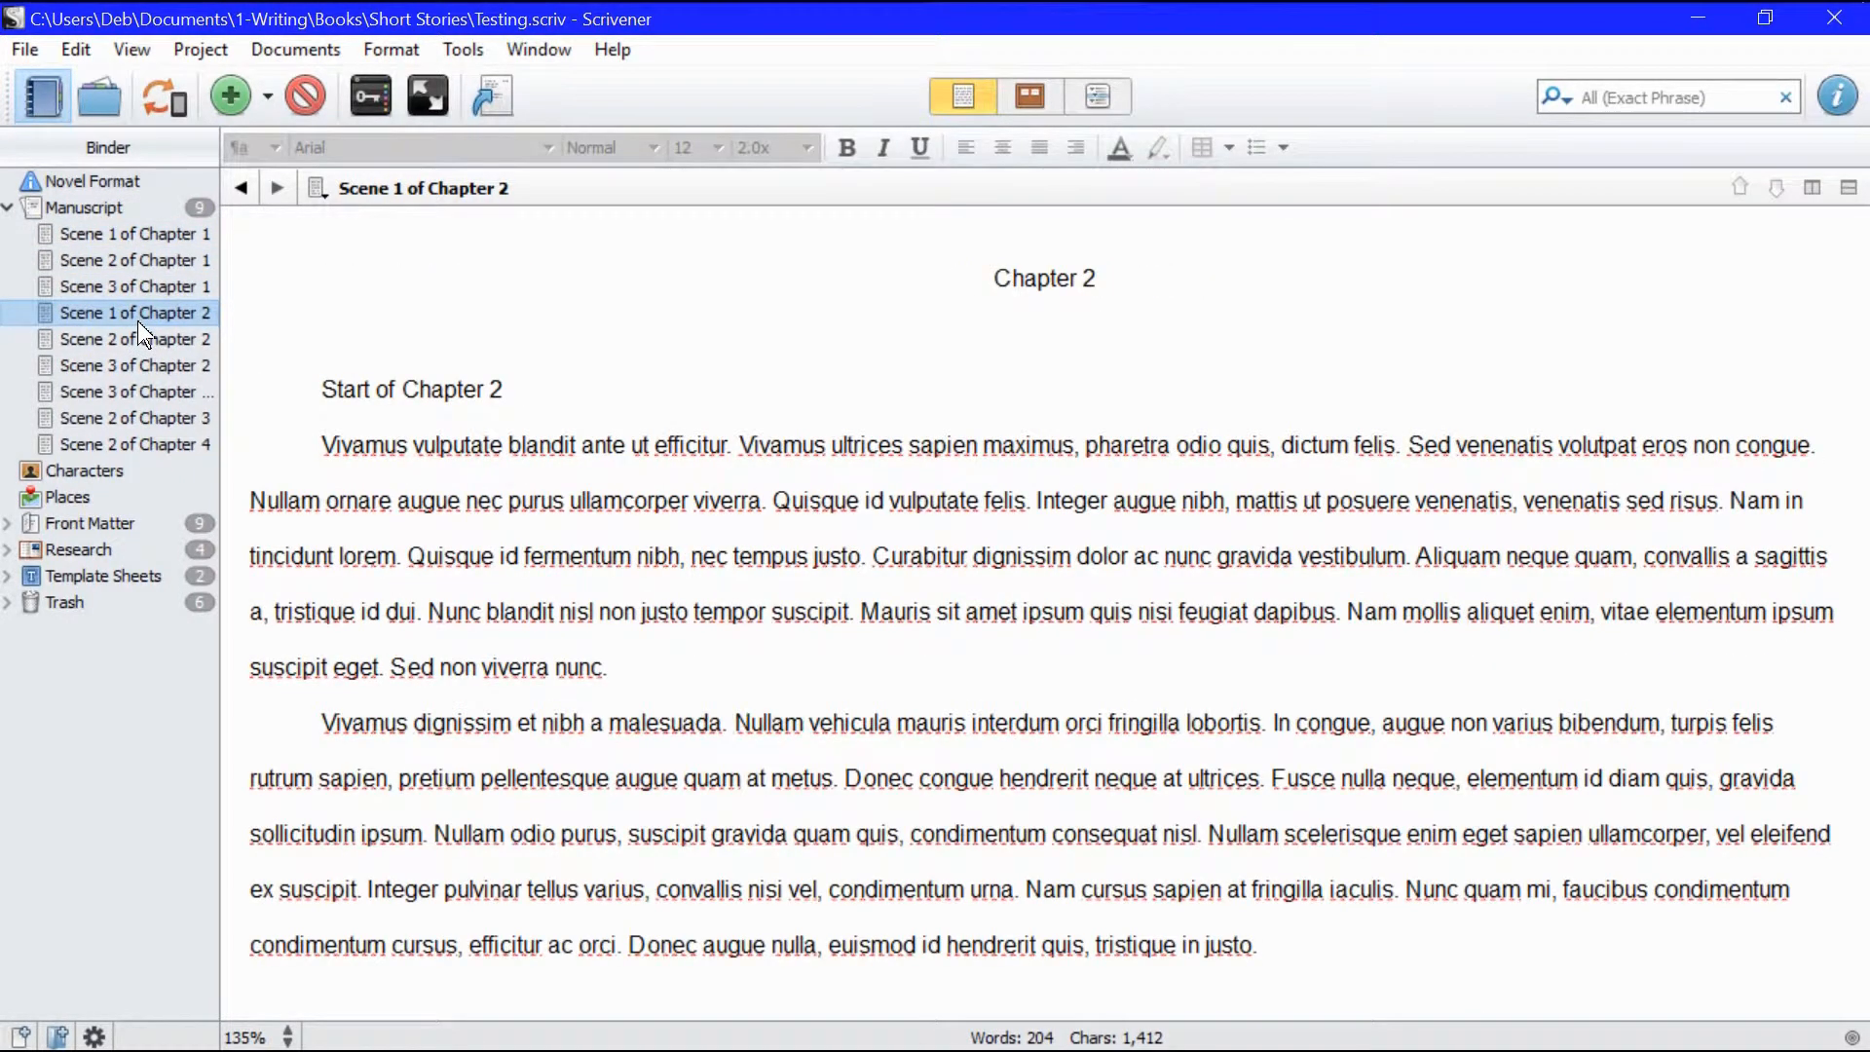
click(133, 342)
click(136, 368)
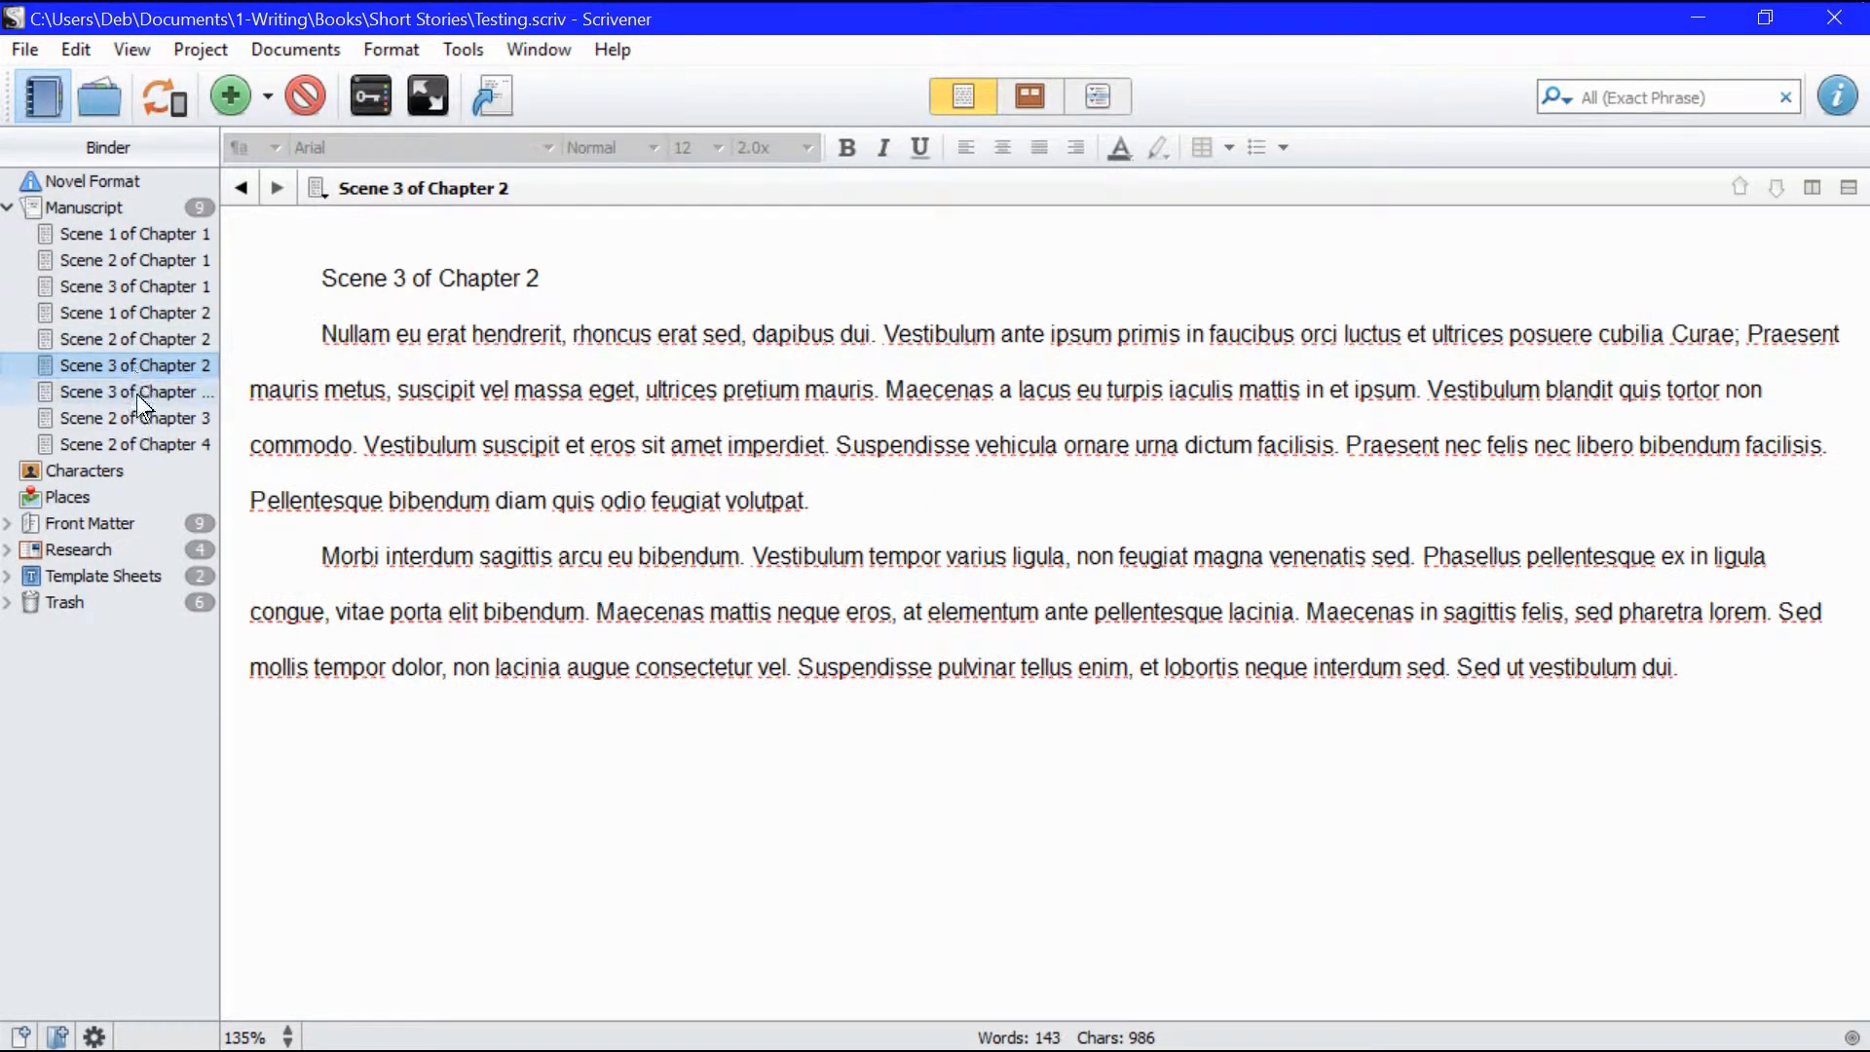
click(136, 394)
click(120, 399)
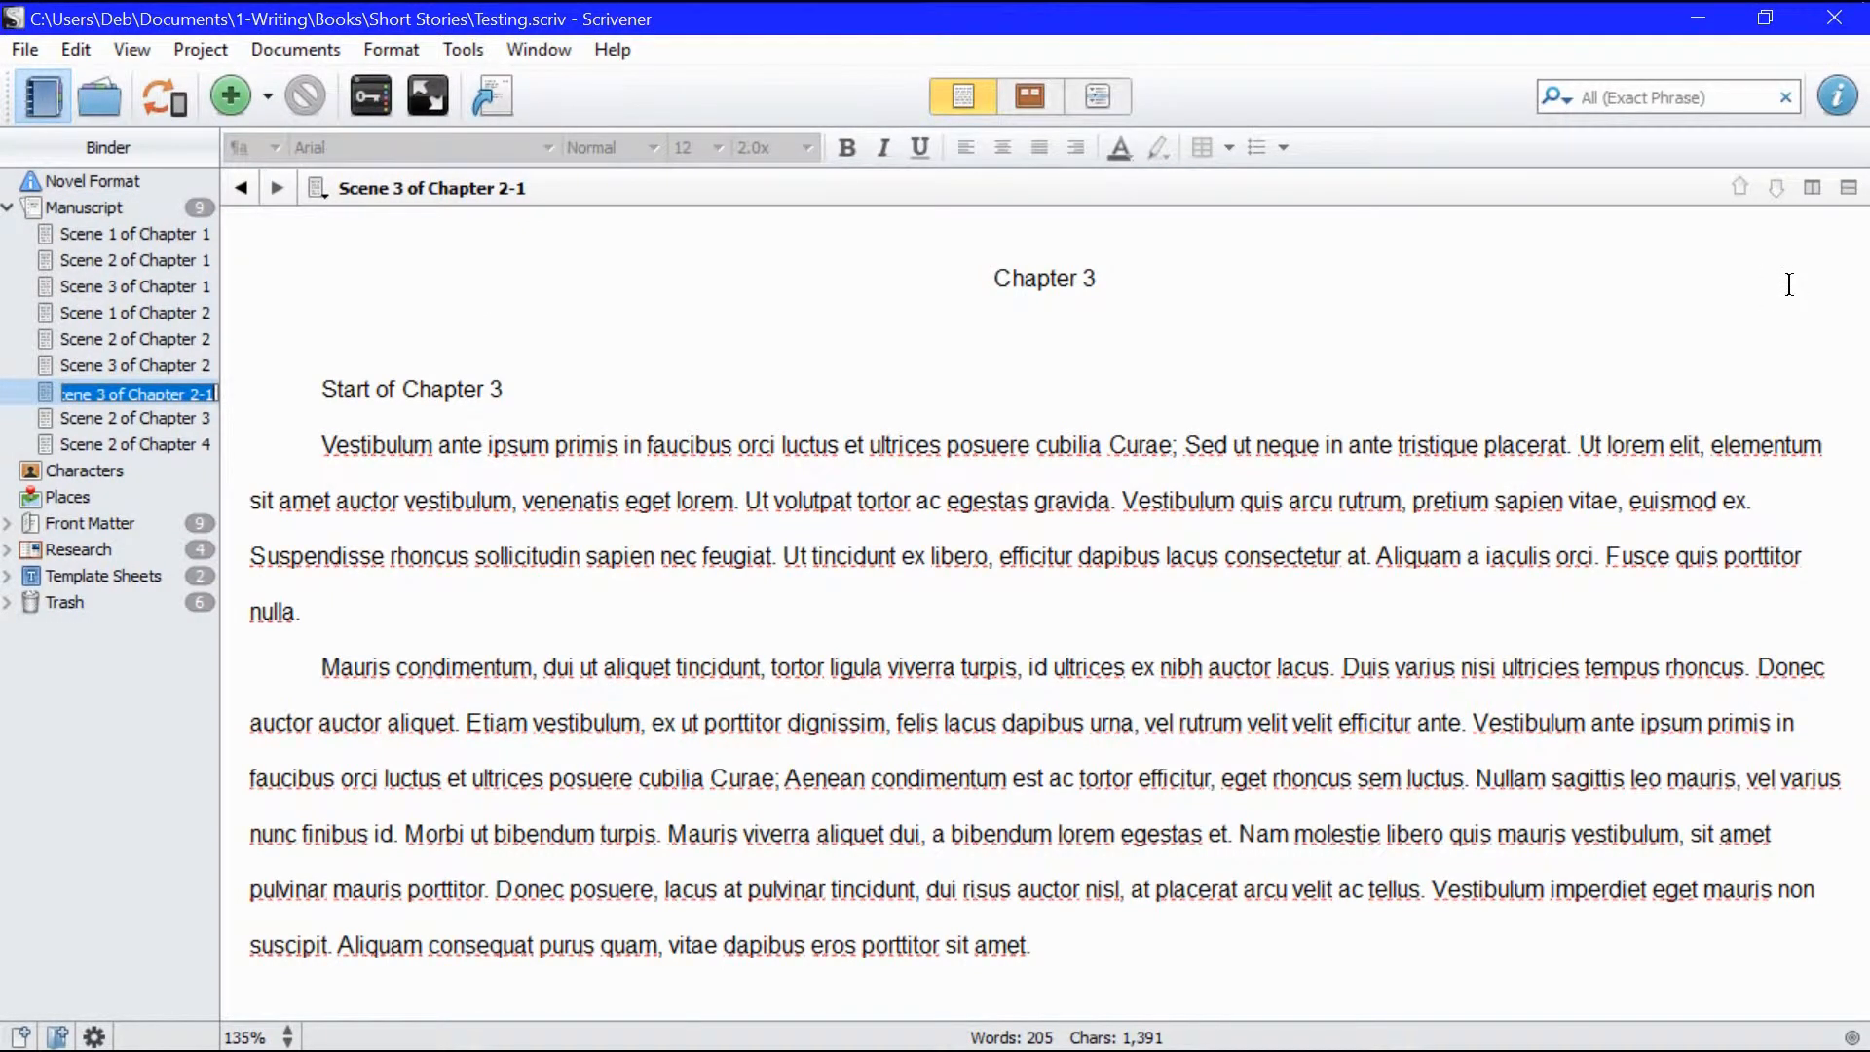
text(Sc)
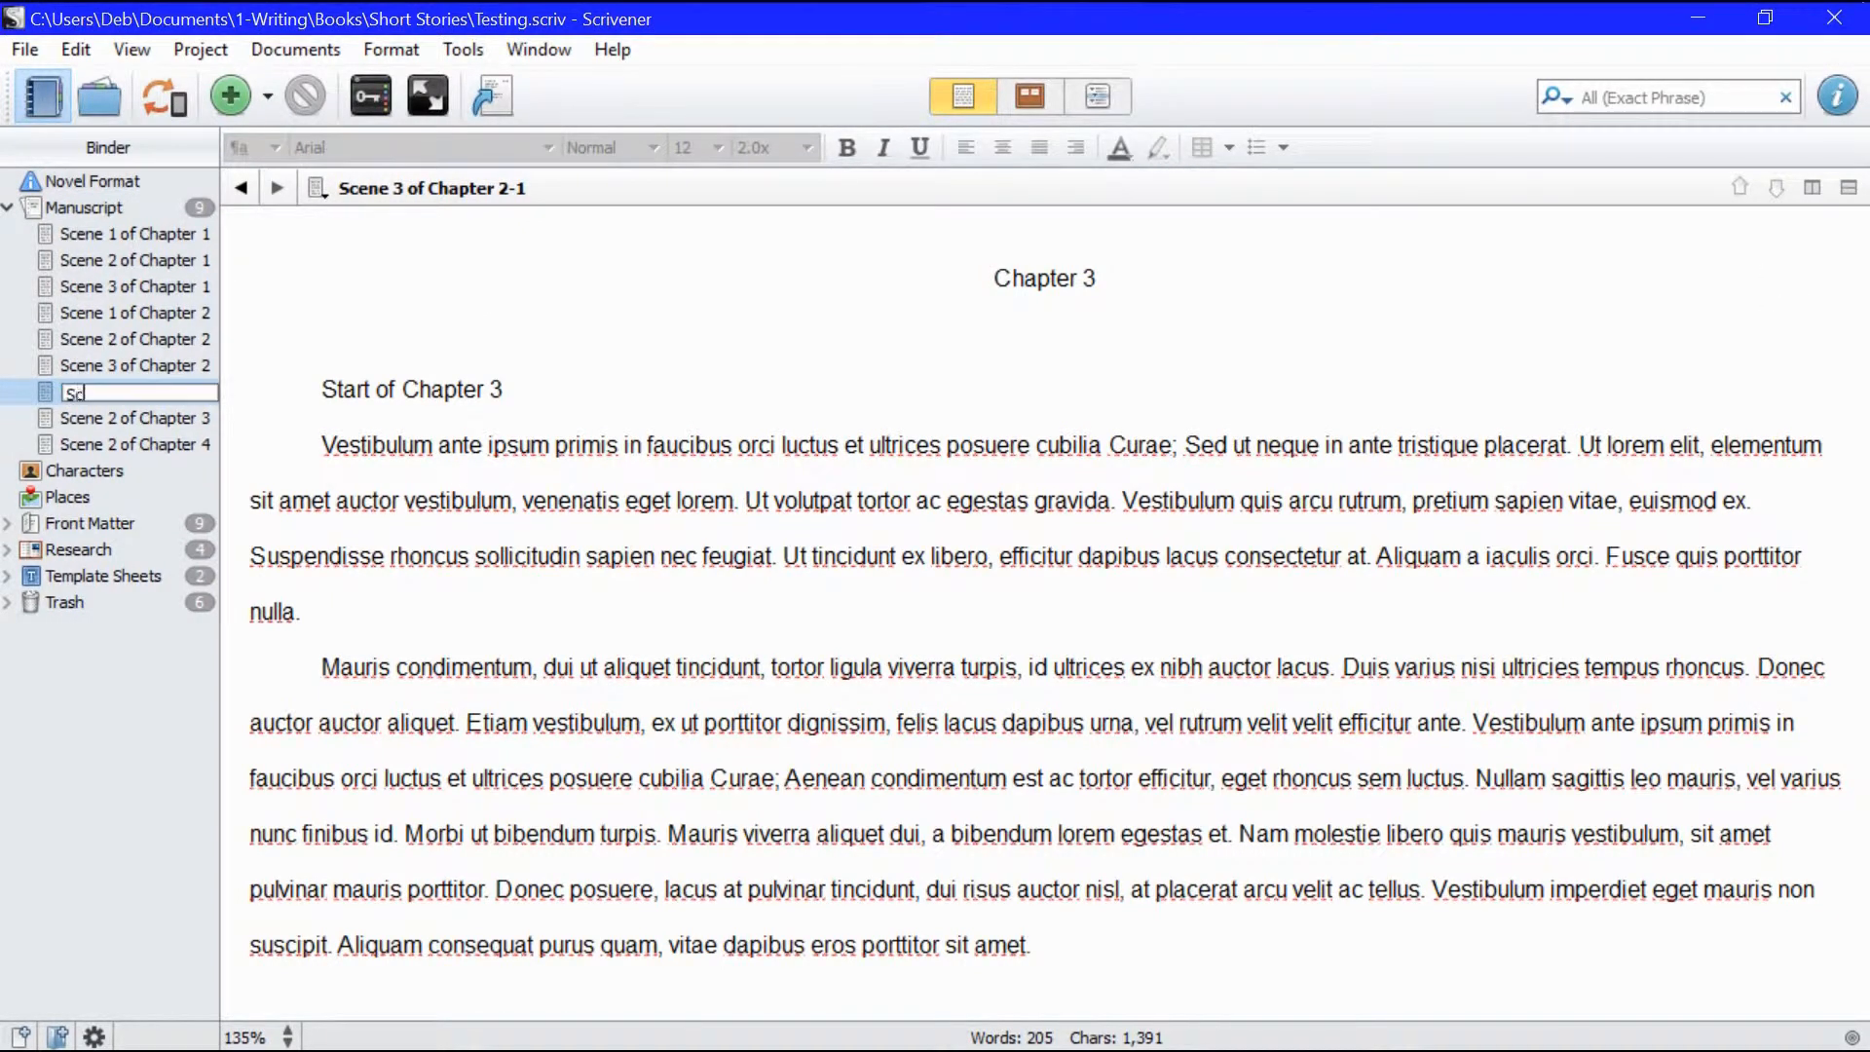
text(ene 1 of Chapter 3)
key(Return)
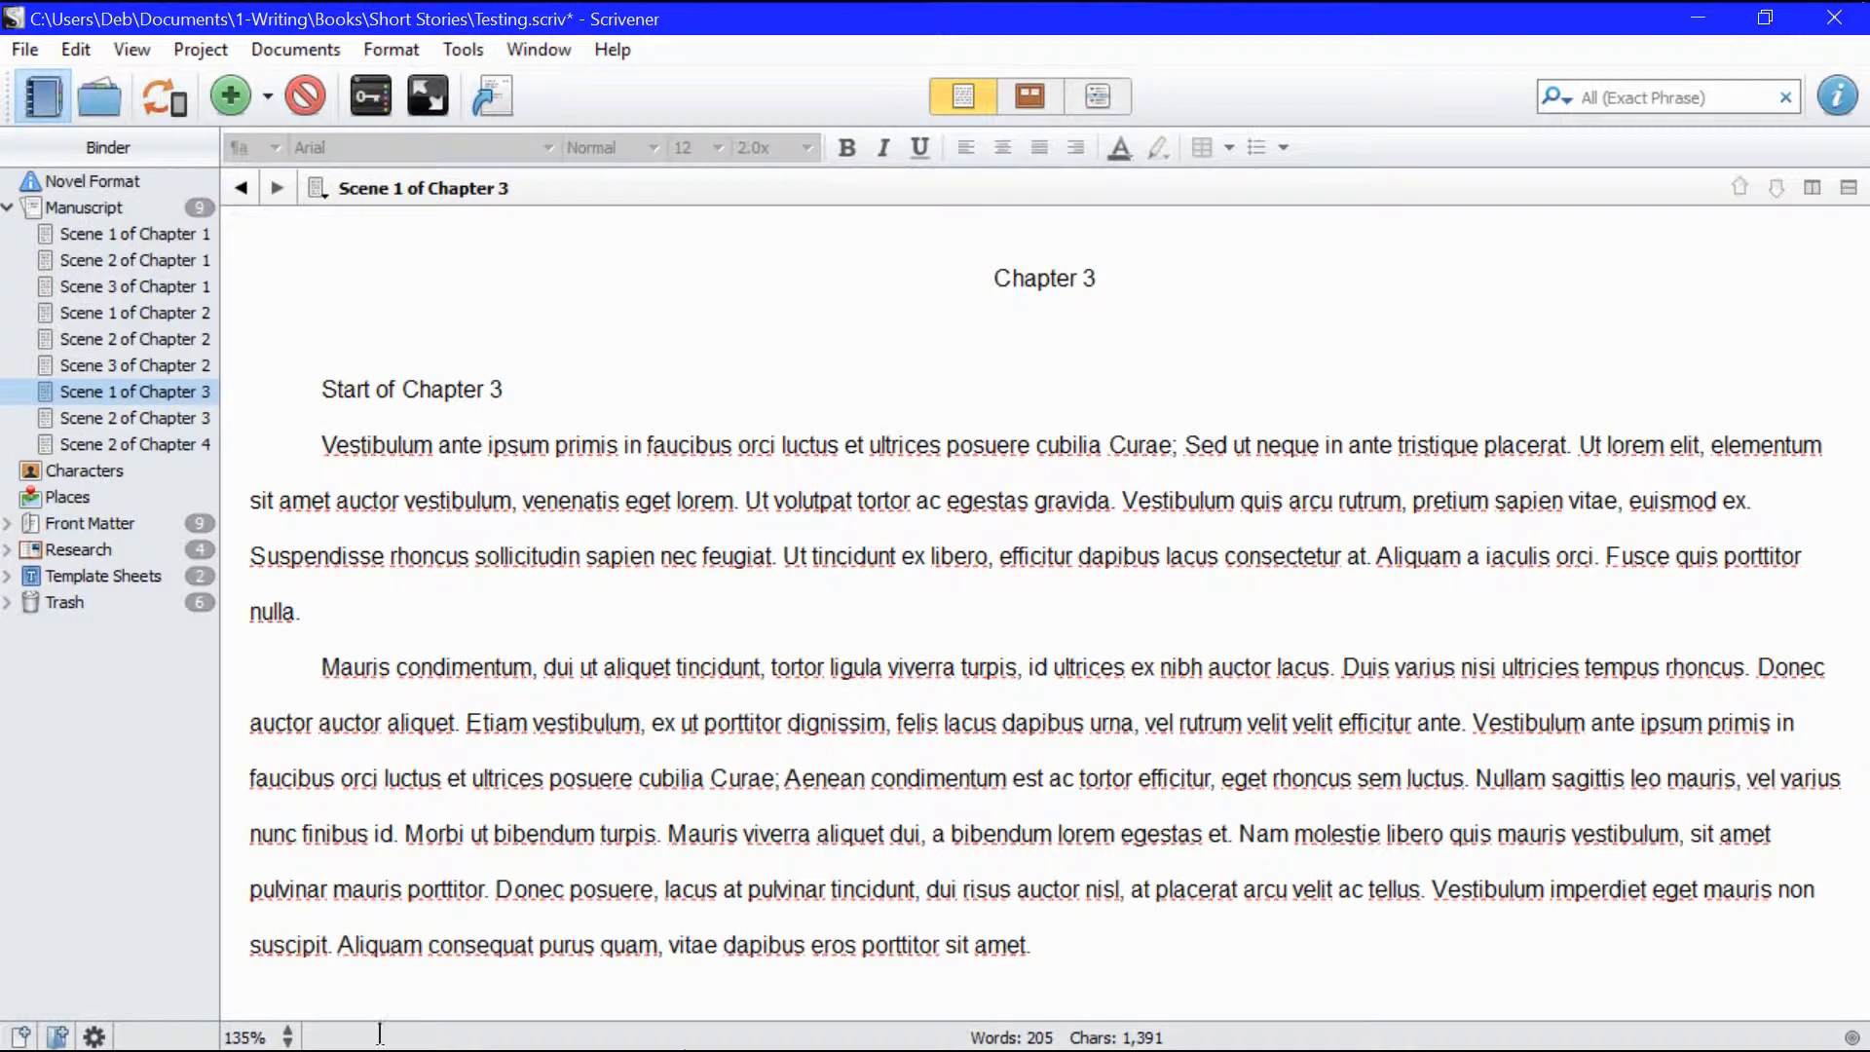
Step: Split the Scene 2 of Chapter 3 document directly before its Chapter 4 heading
click(137, 417)
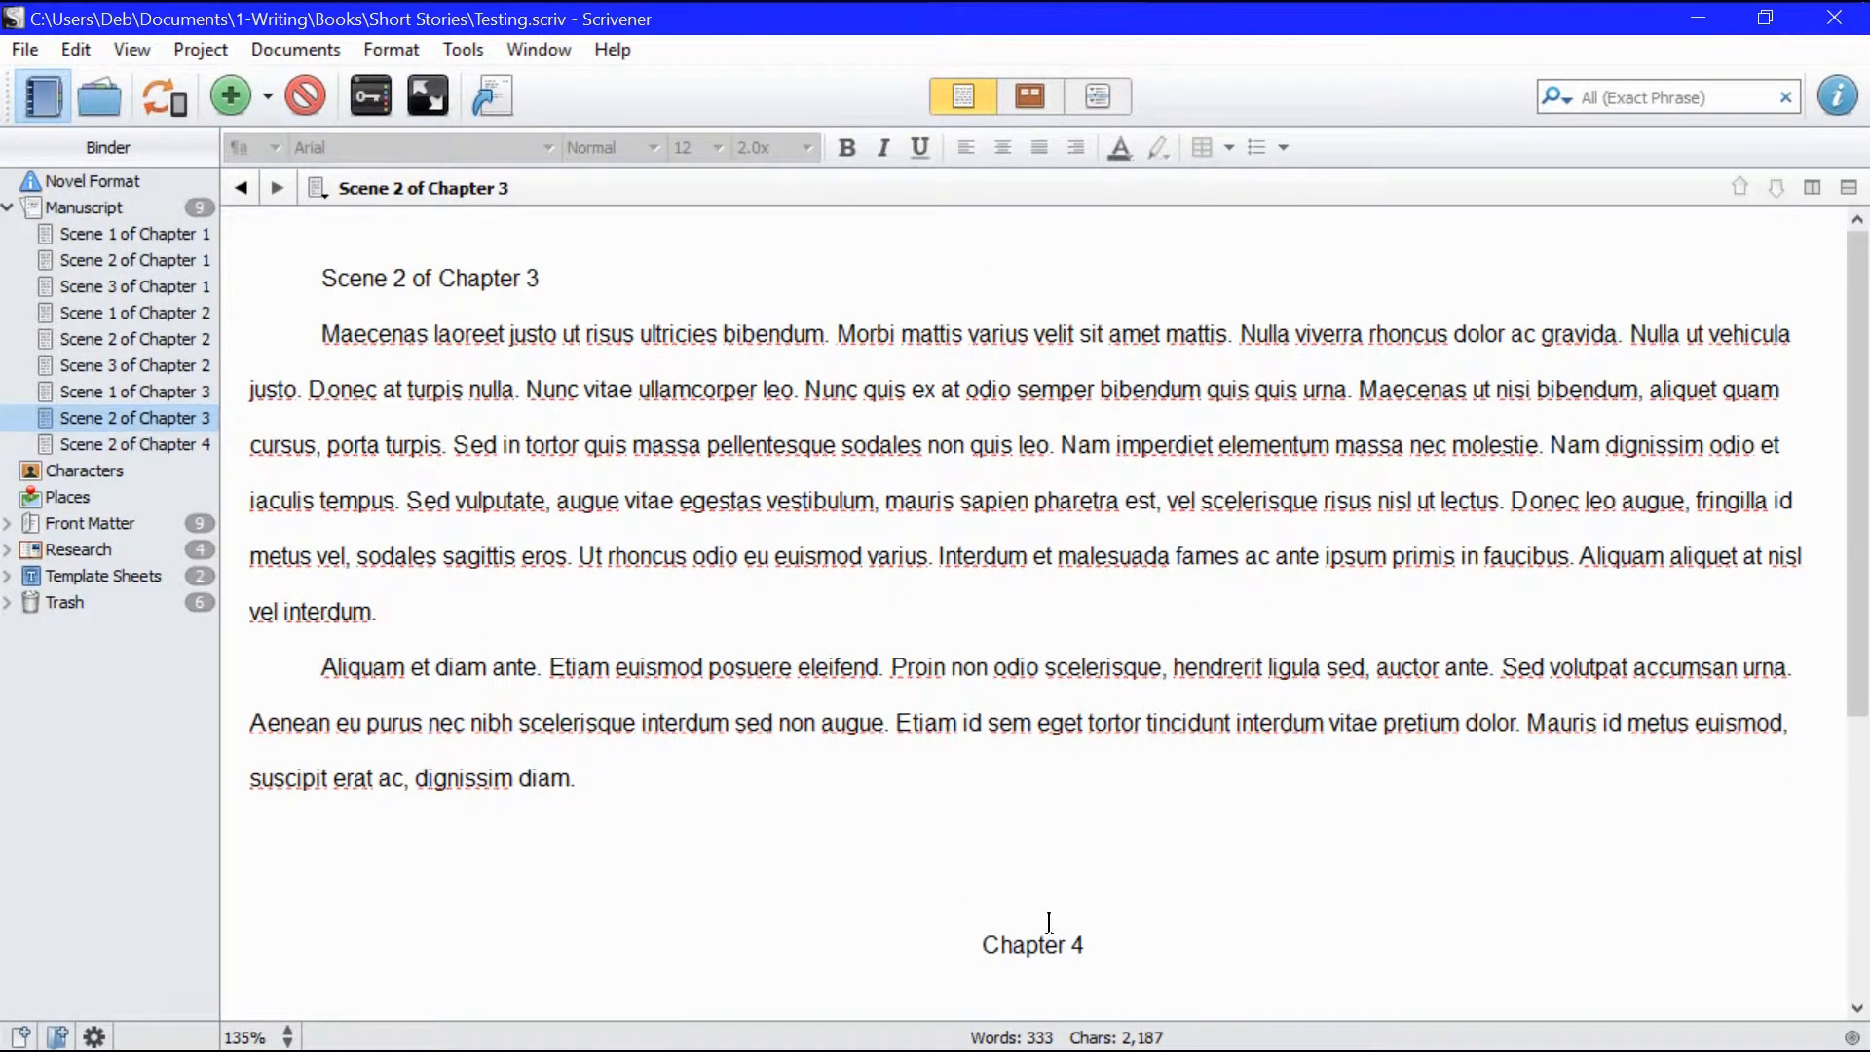
scroll(1044, 891, down, 3)
click(984, 683)
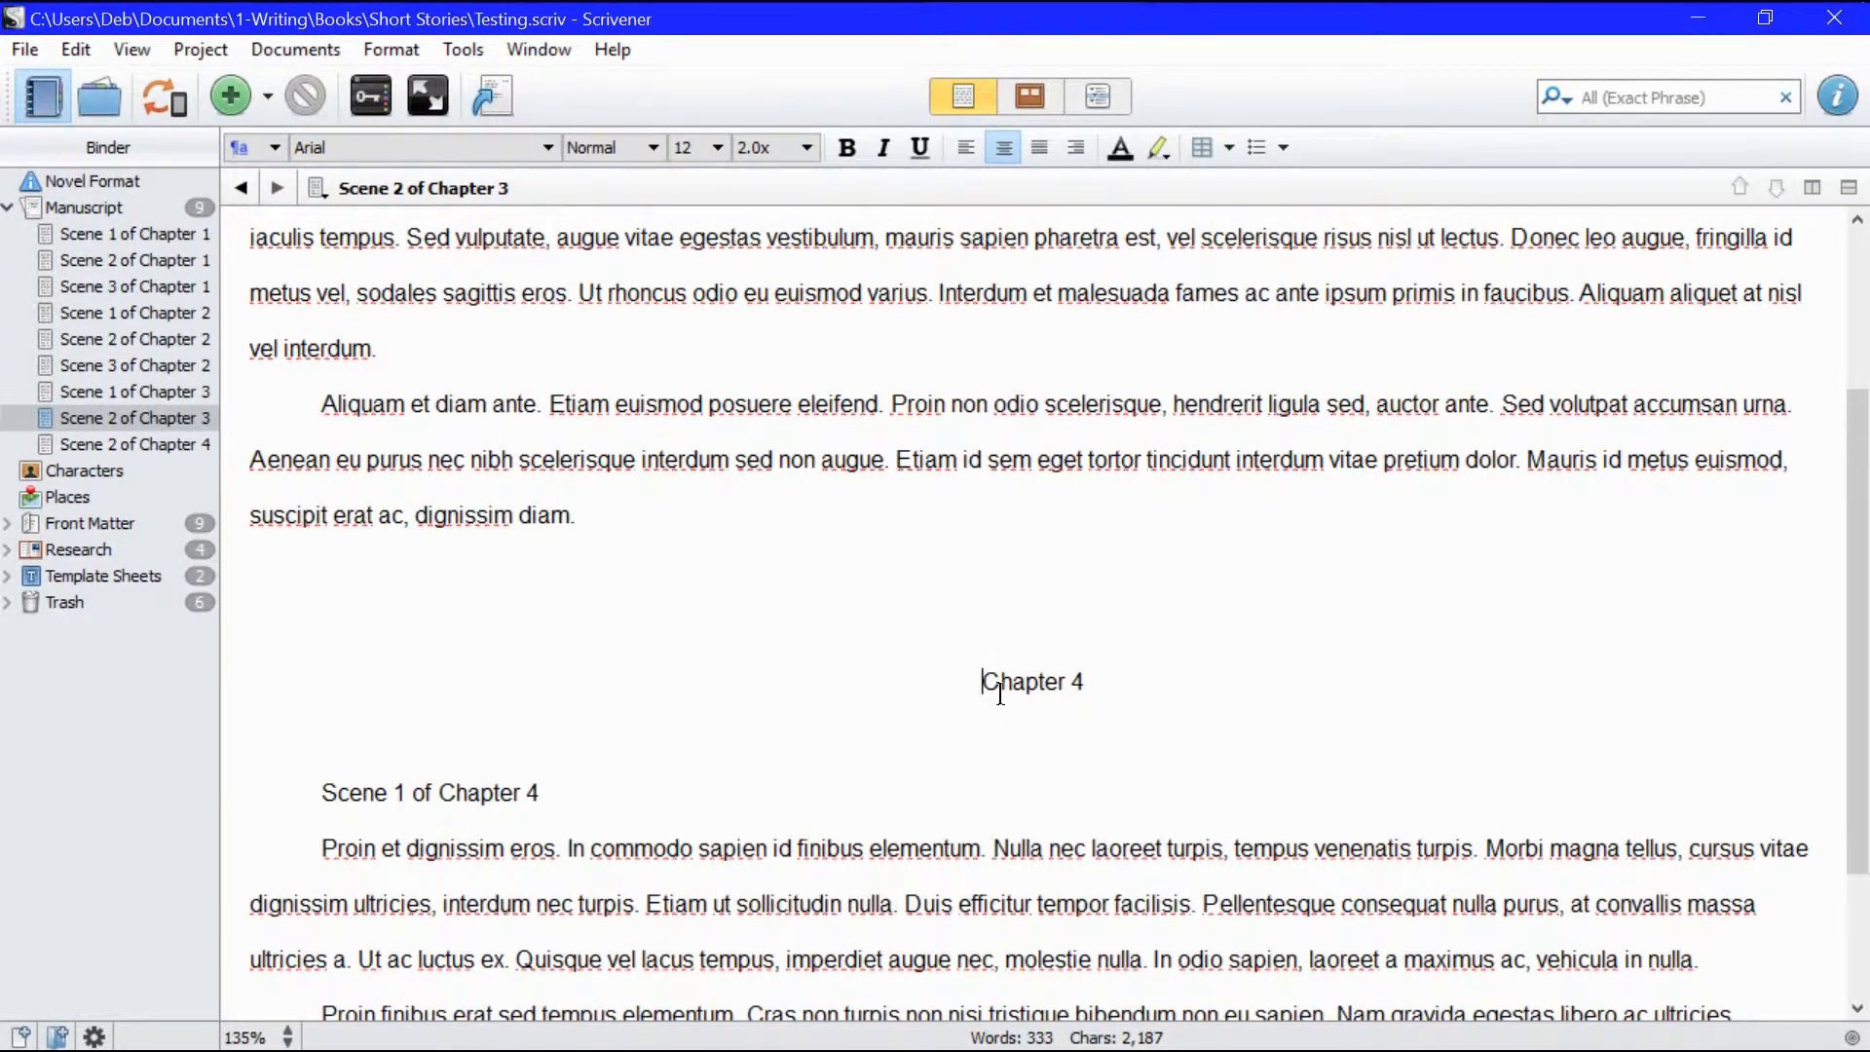
click(304, 50)
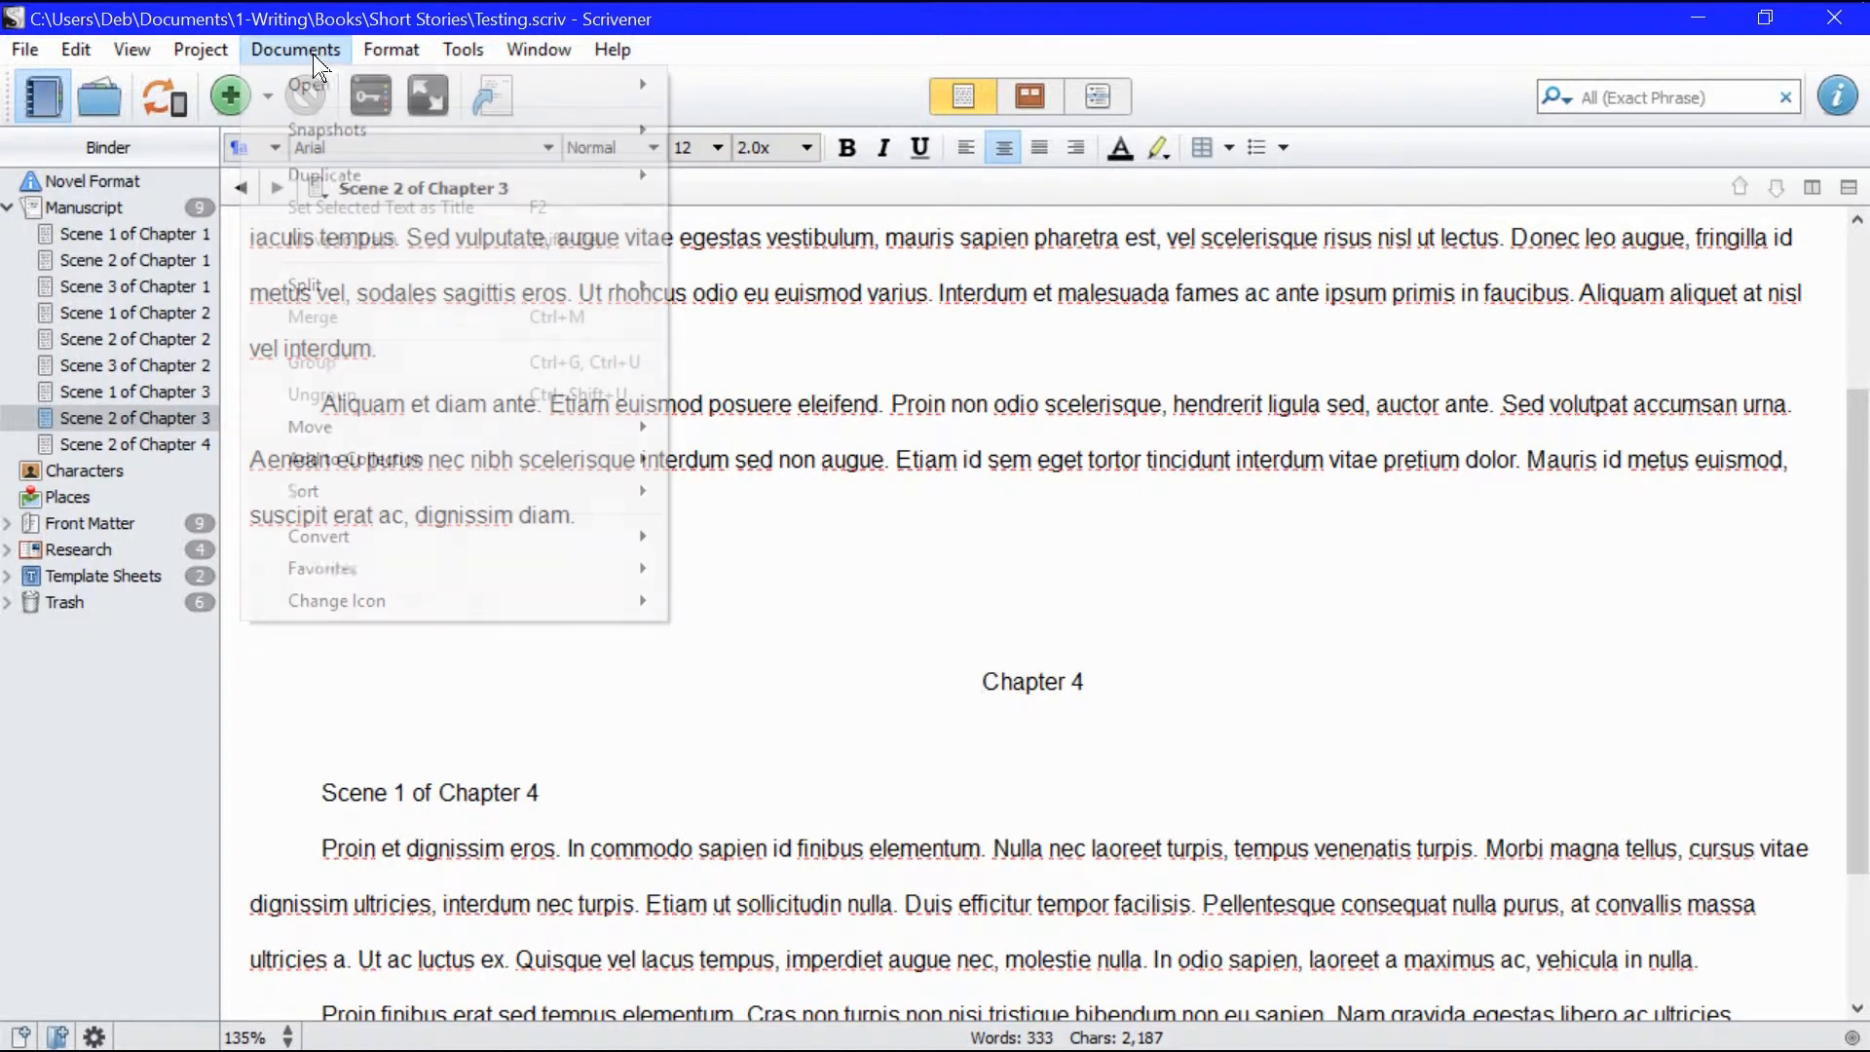
mouse_move(466, 289)
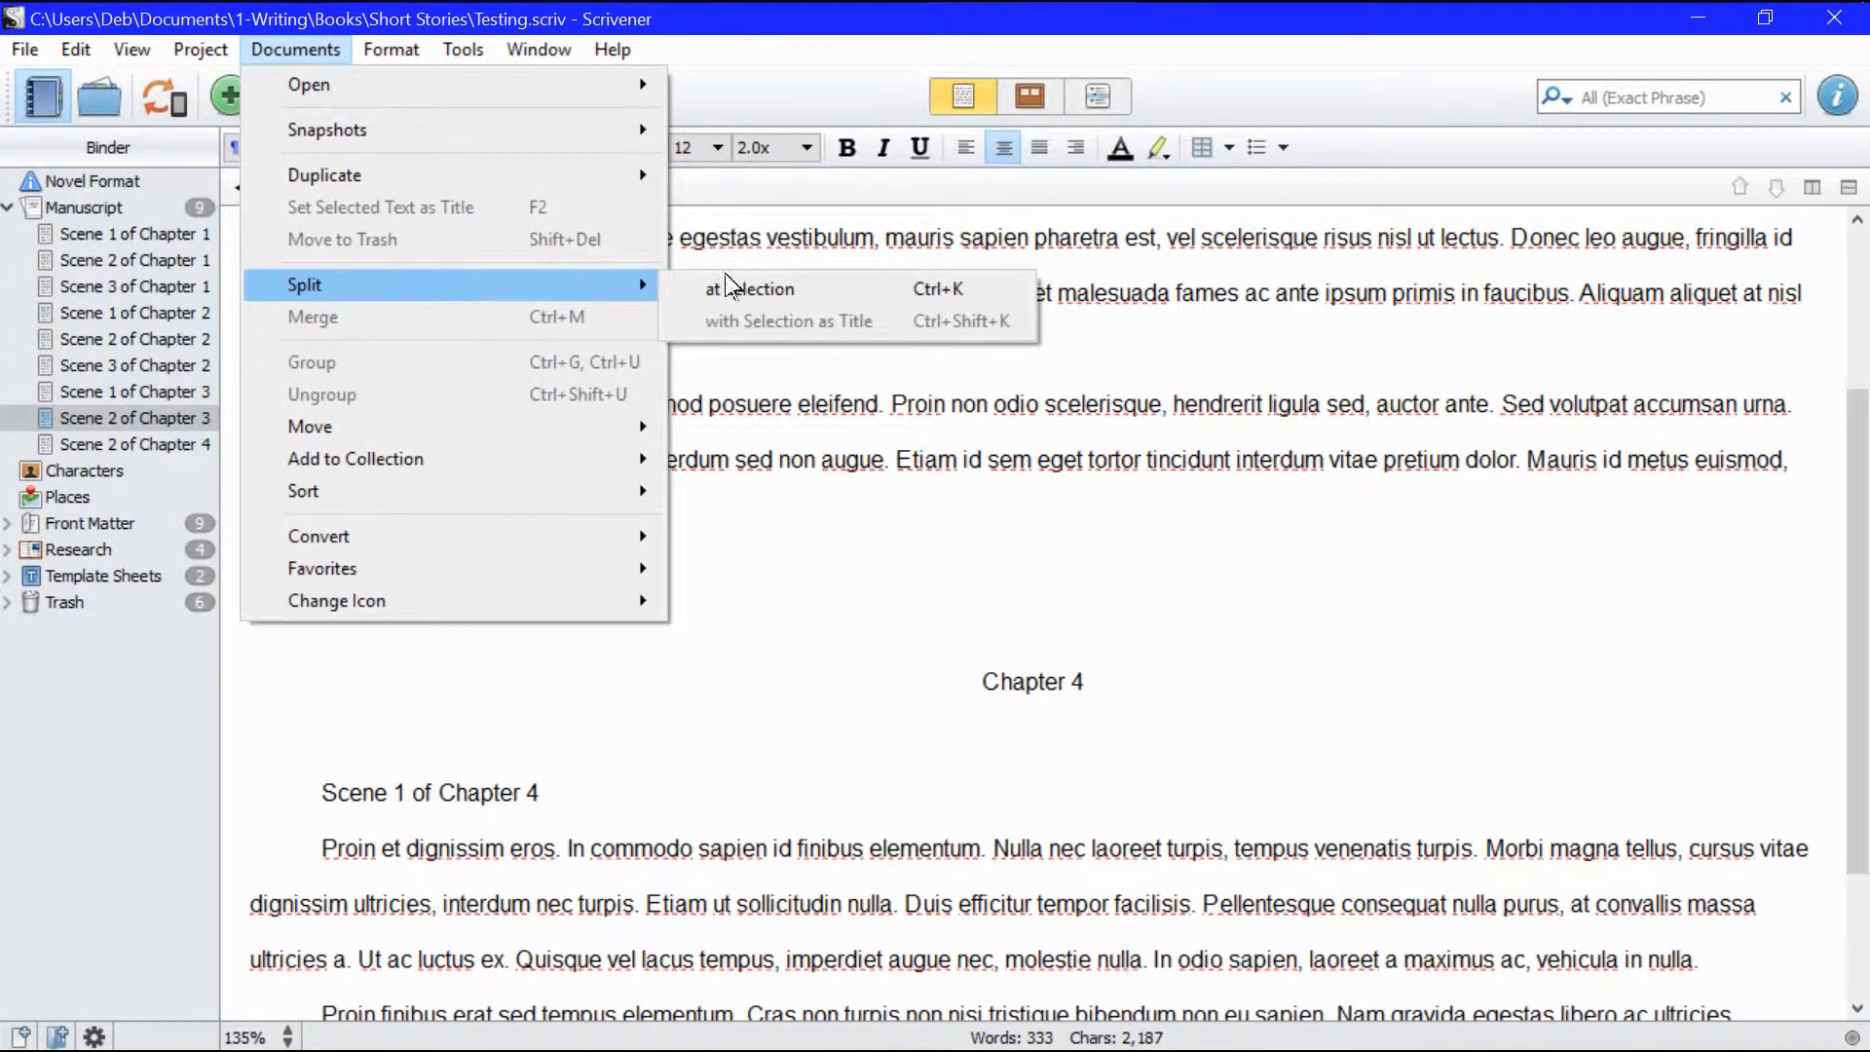
click(750, 285)
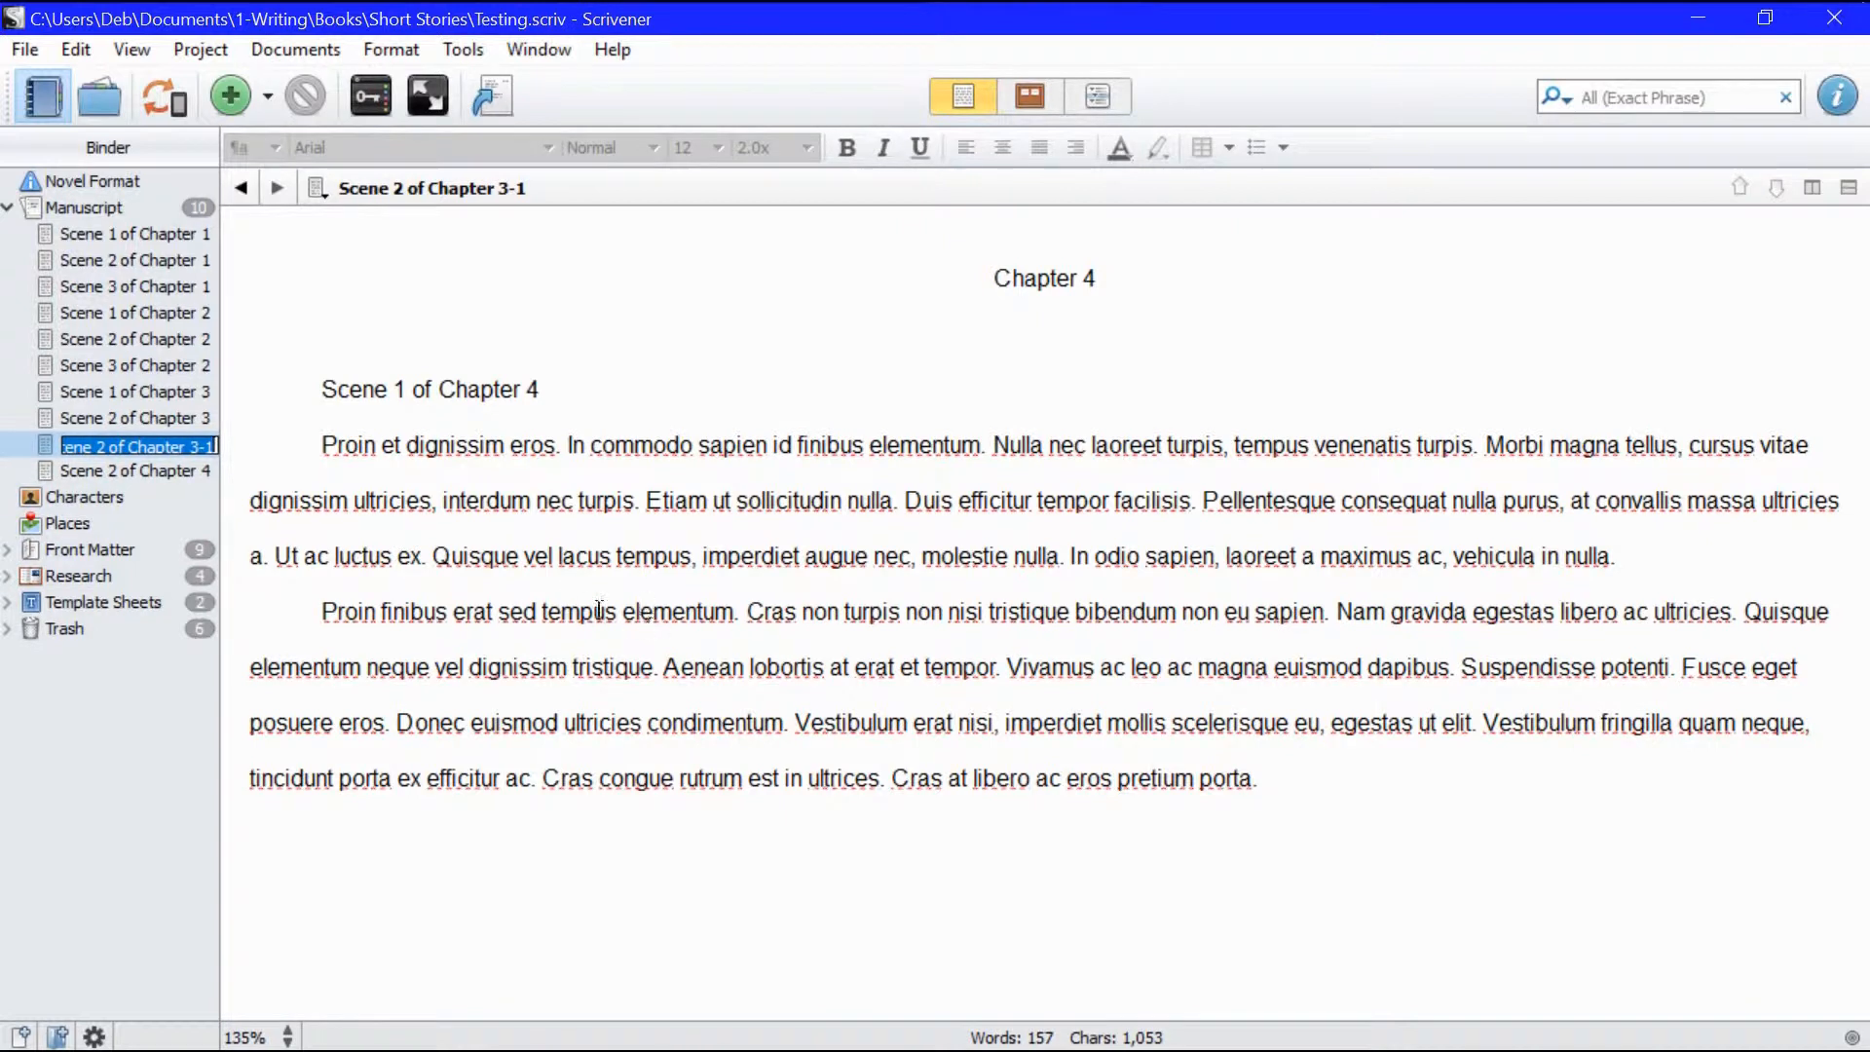
Step: Title the newly split document Scene 1 of Chapter 4 and check the Scene 2 of Chapter 4 document
text(Sce)
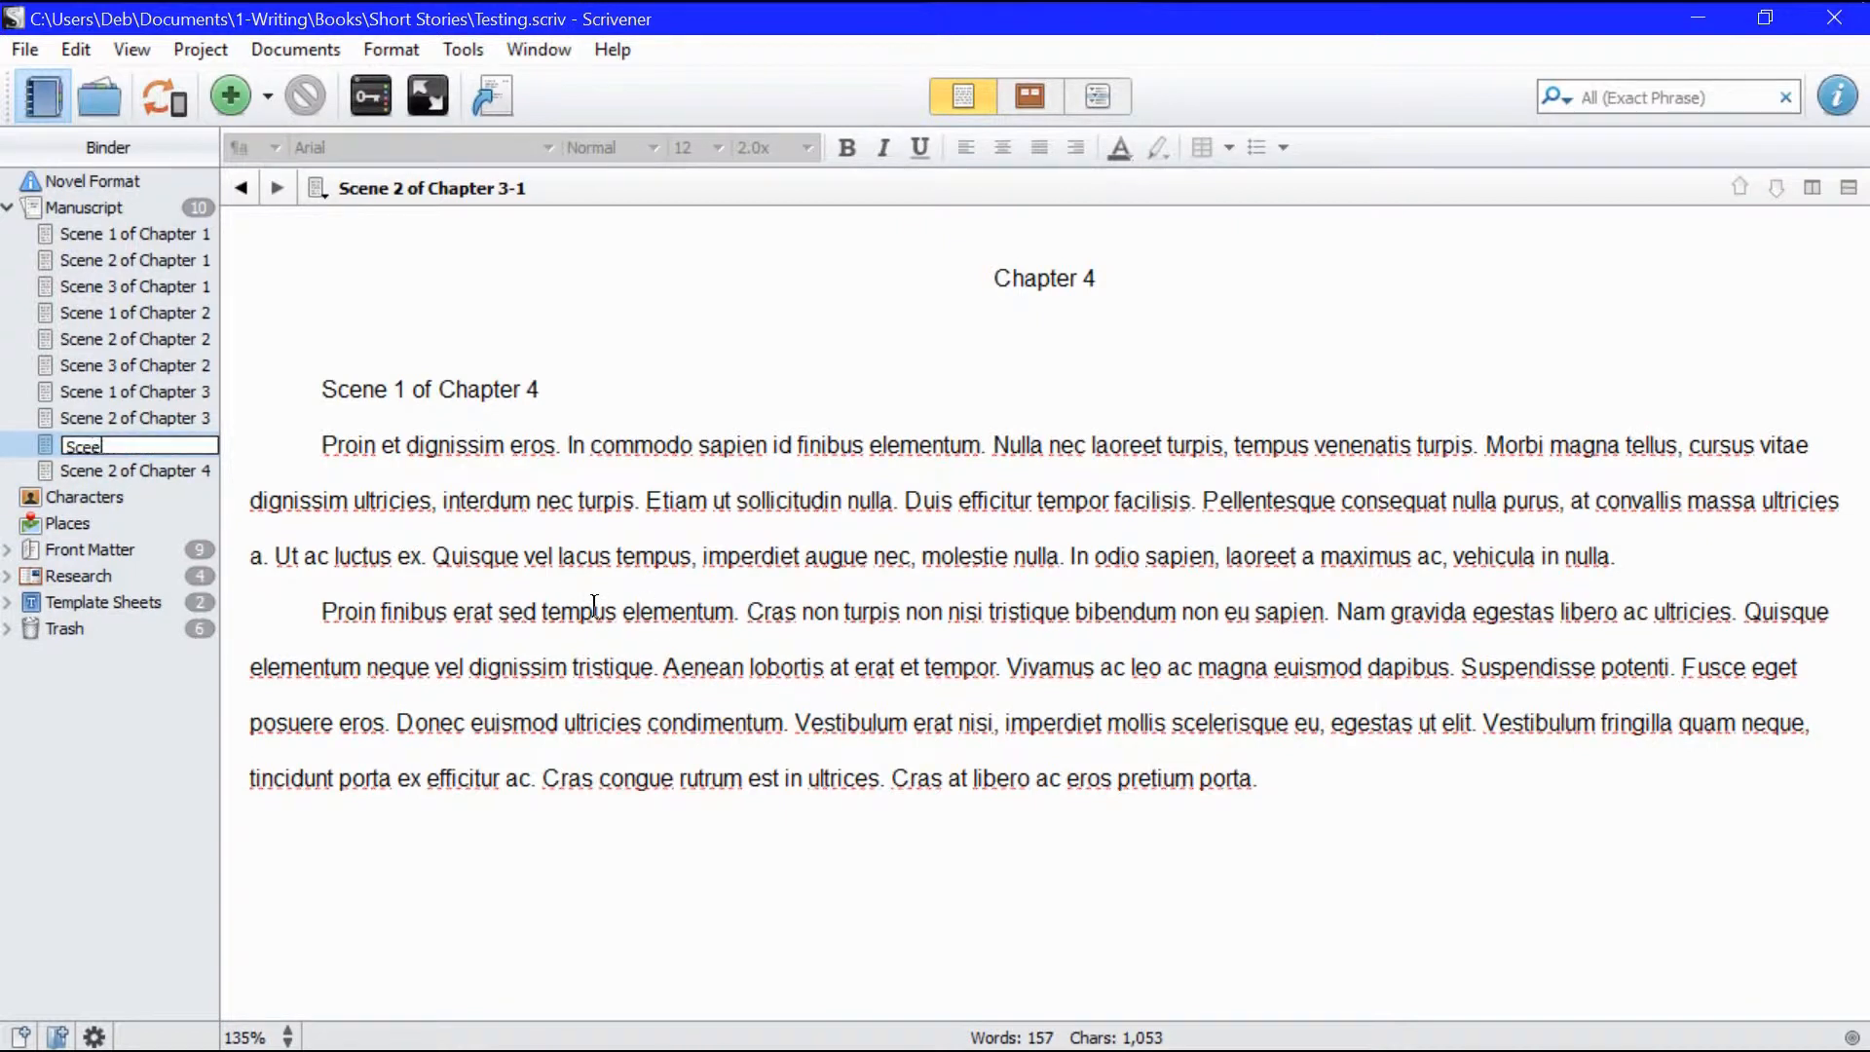
text(ne 1 of Chapter 4)
key(Return)
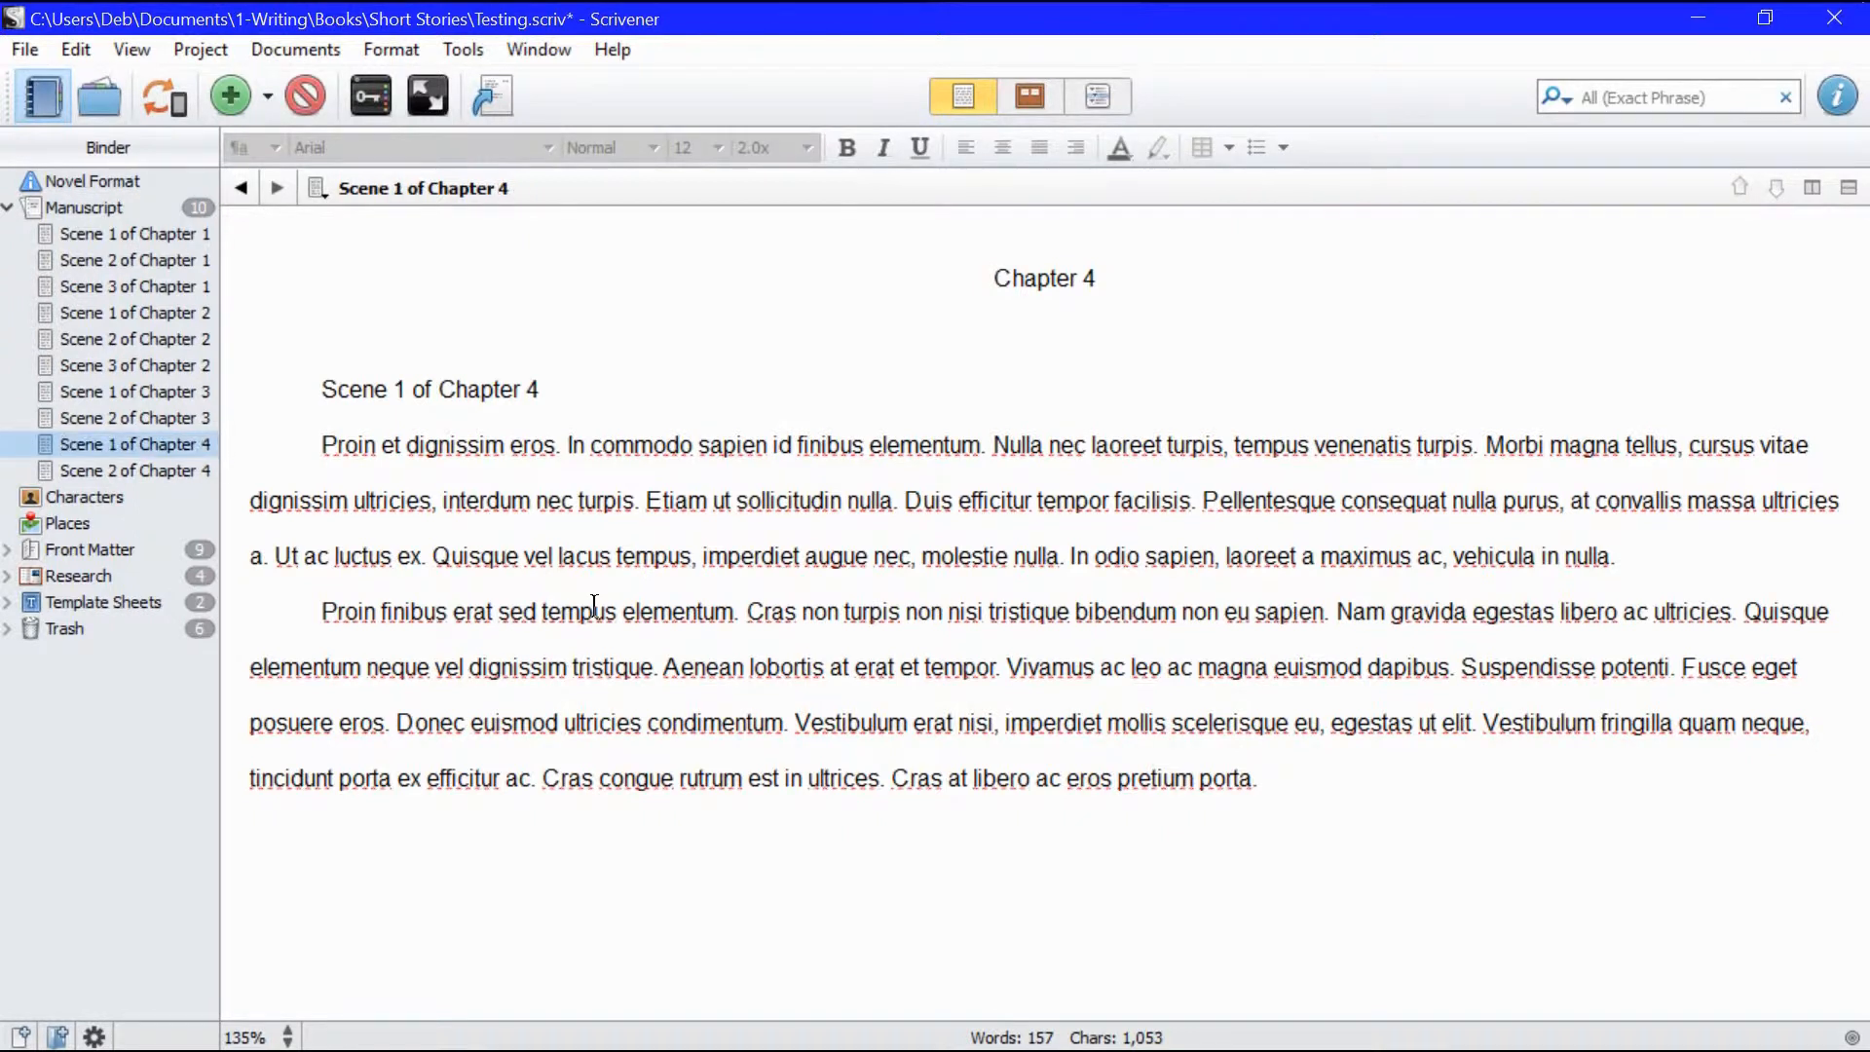
click(107, 466)
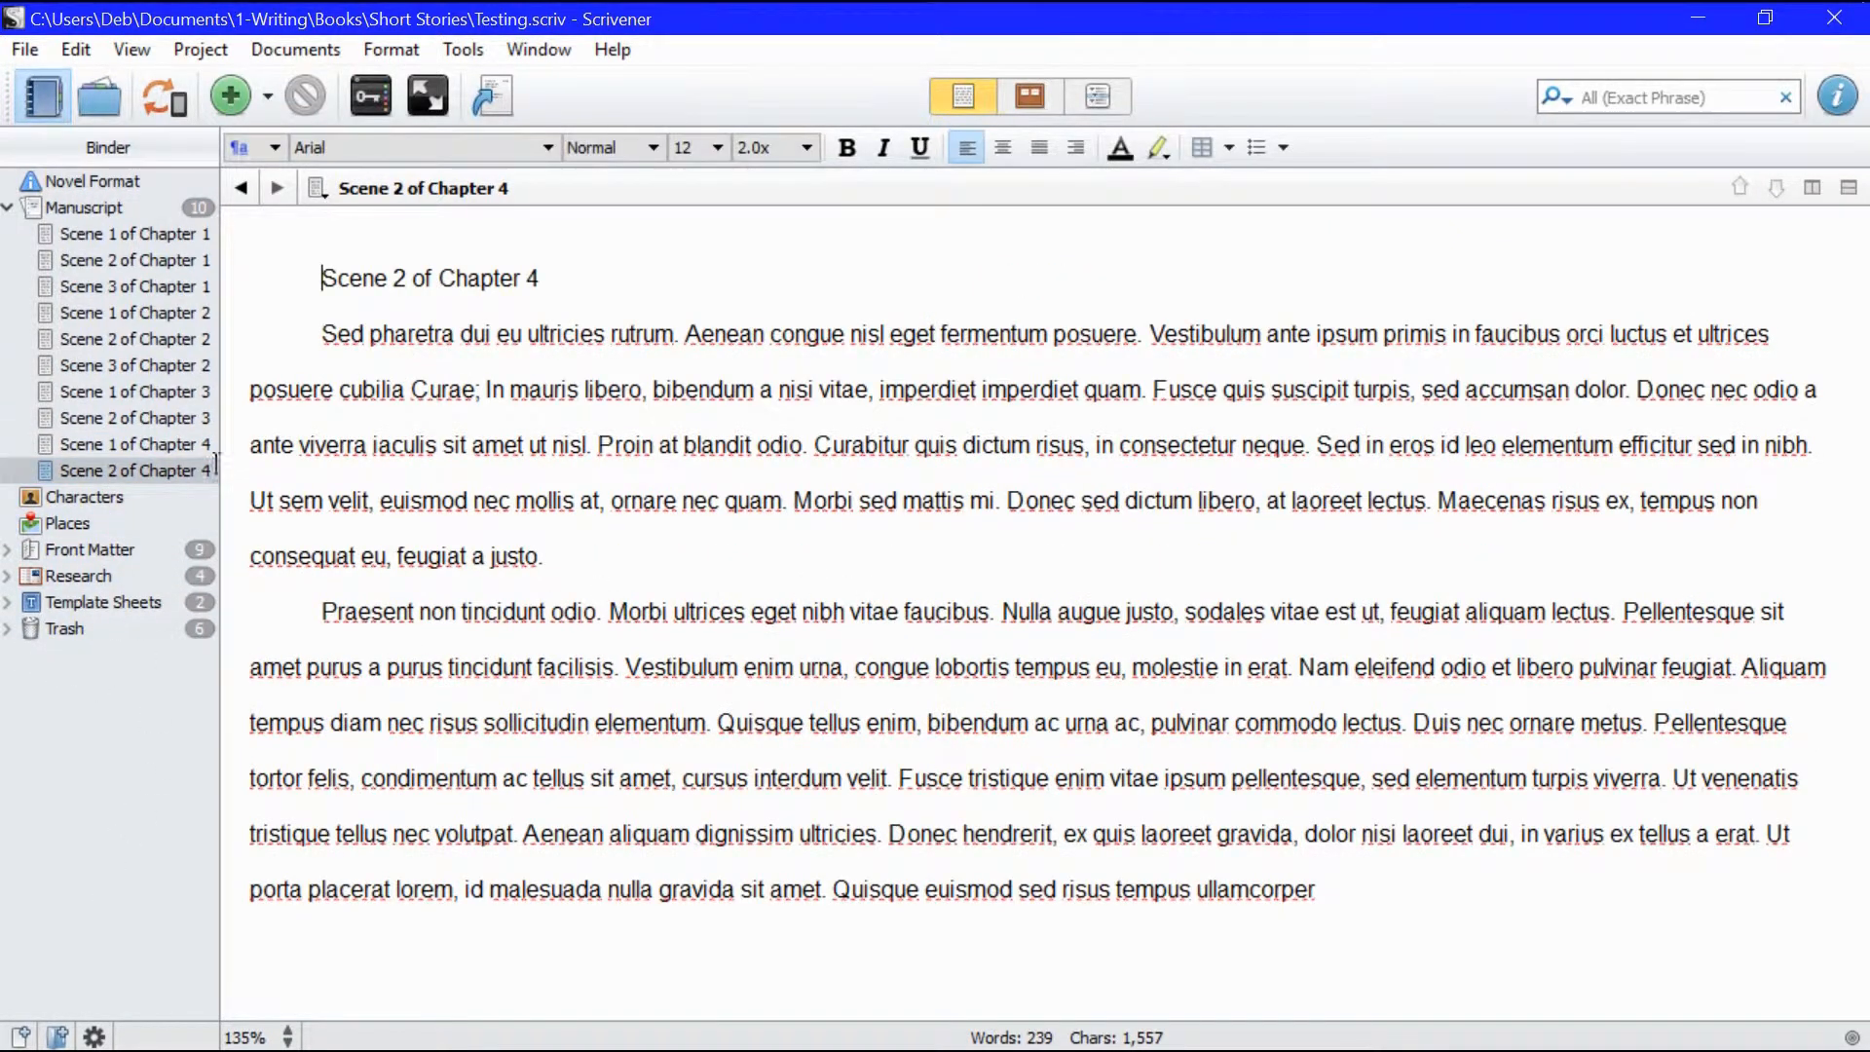
Step: Add a new folder named Chapter 1 inside the Manuscript, after its scene documents
click(98, 233)
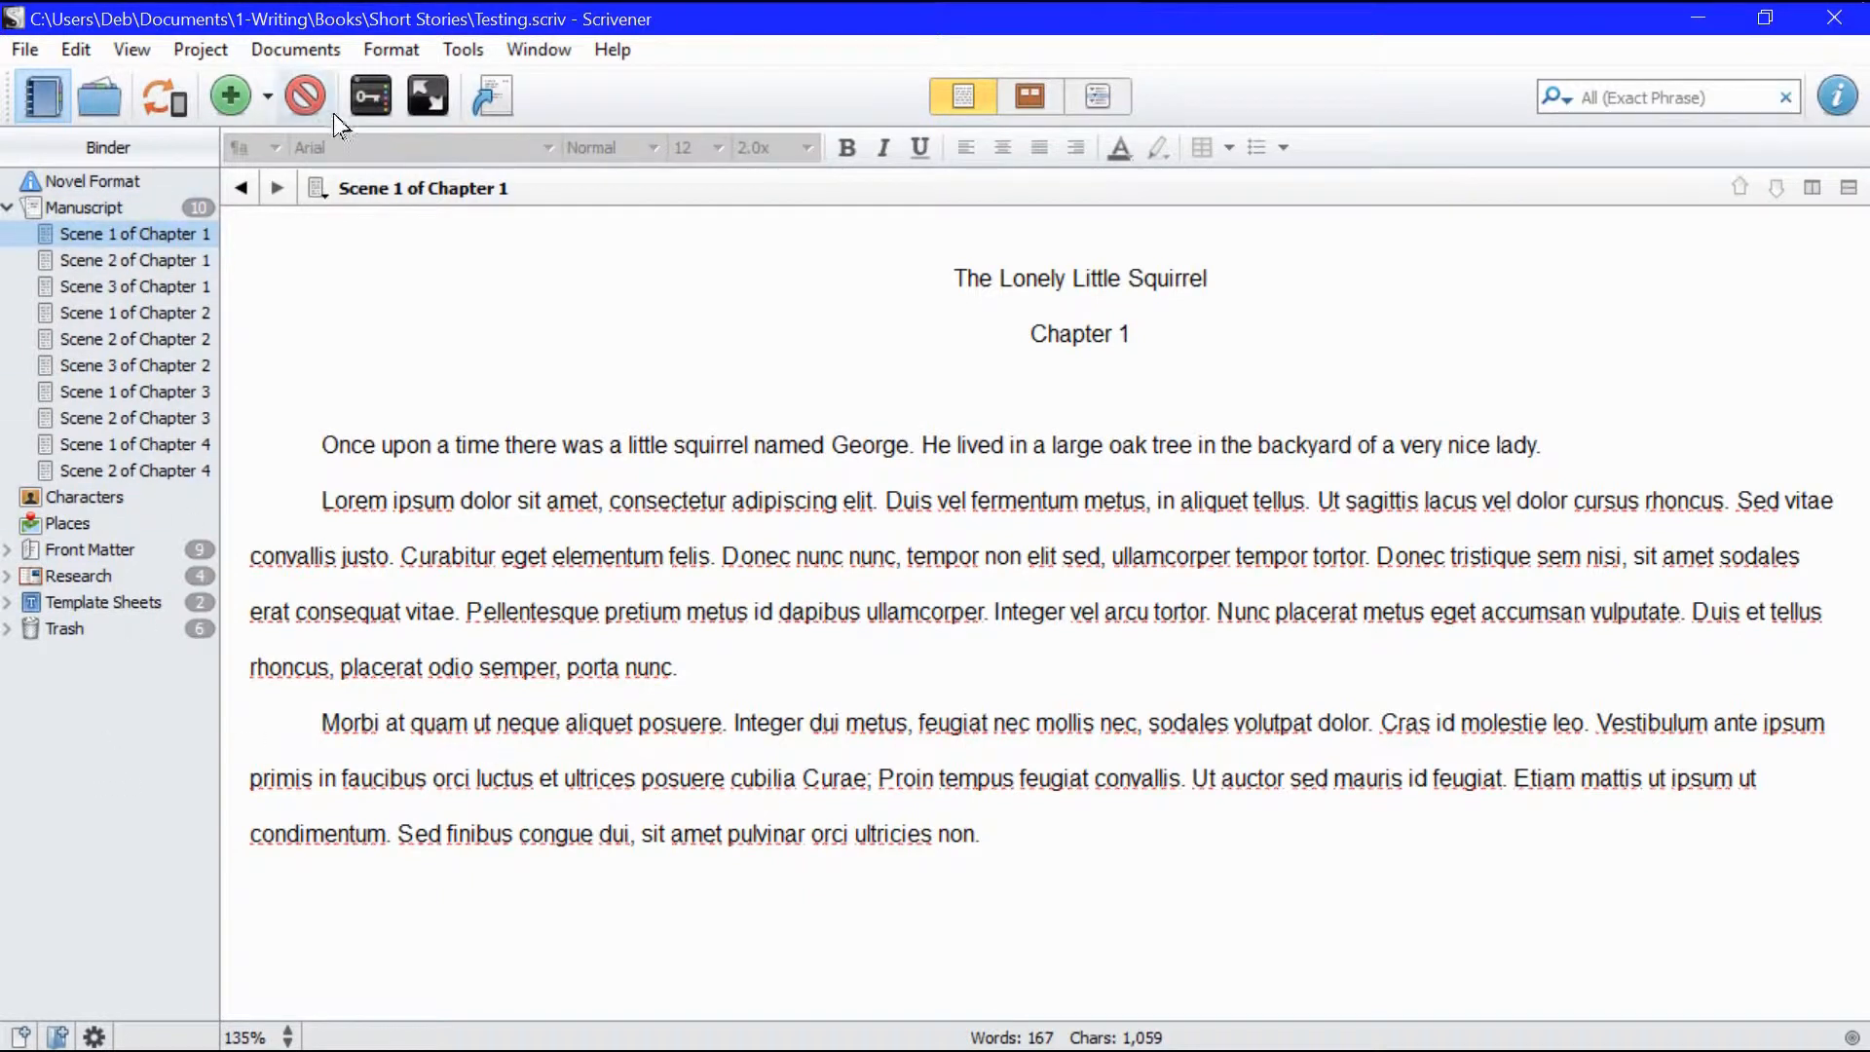
click(135, 206)
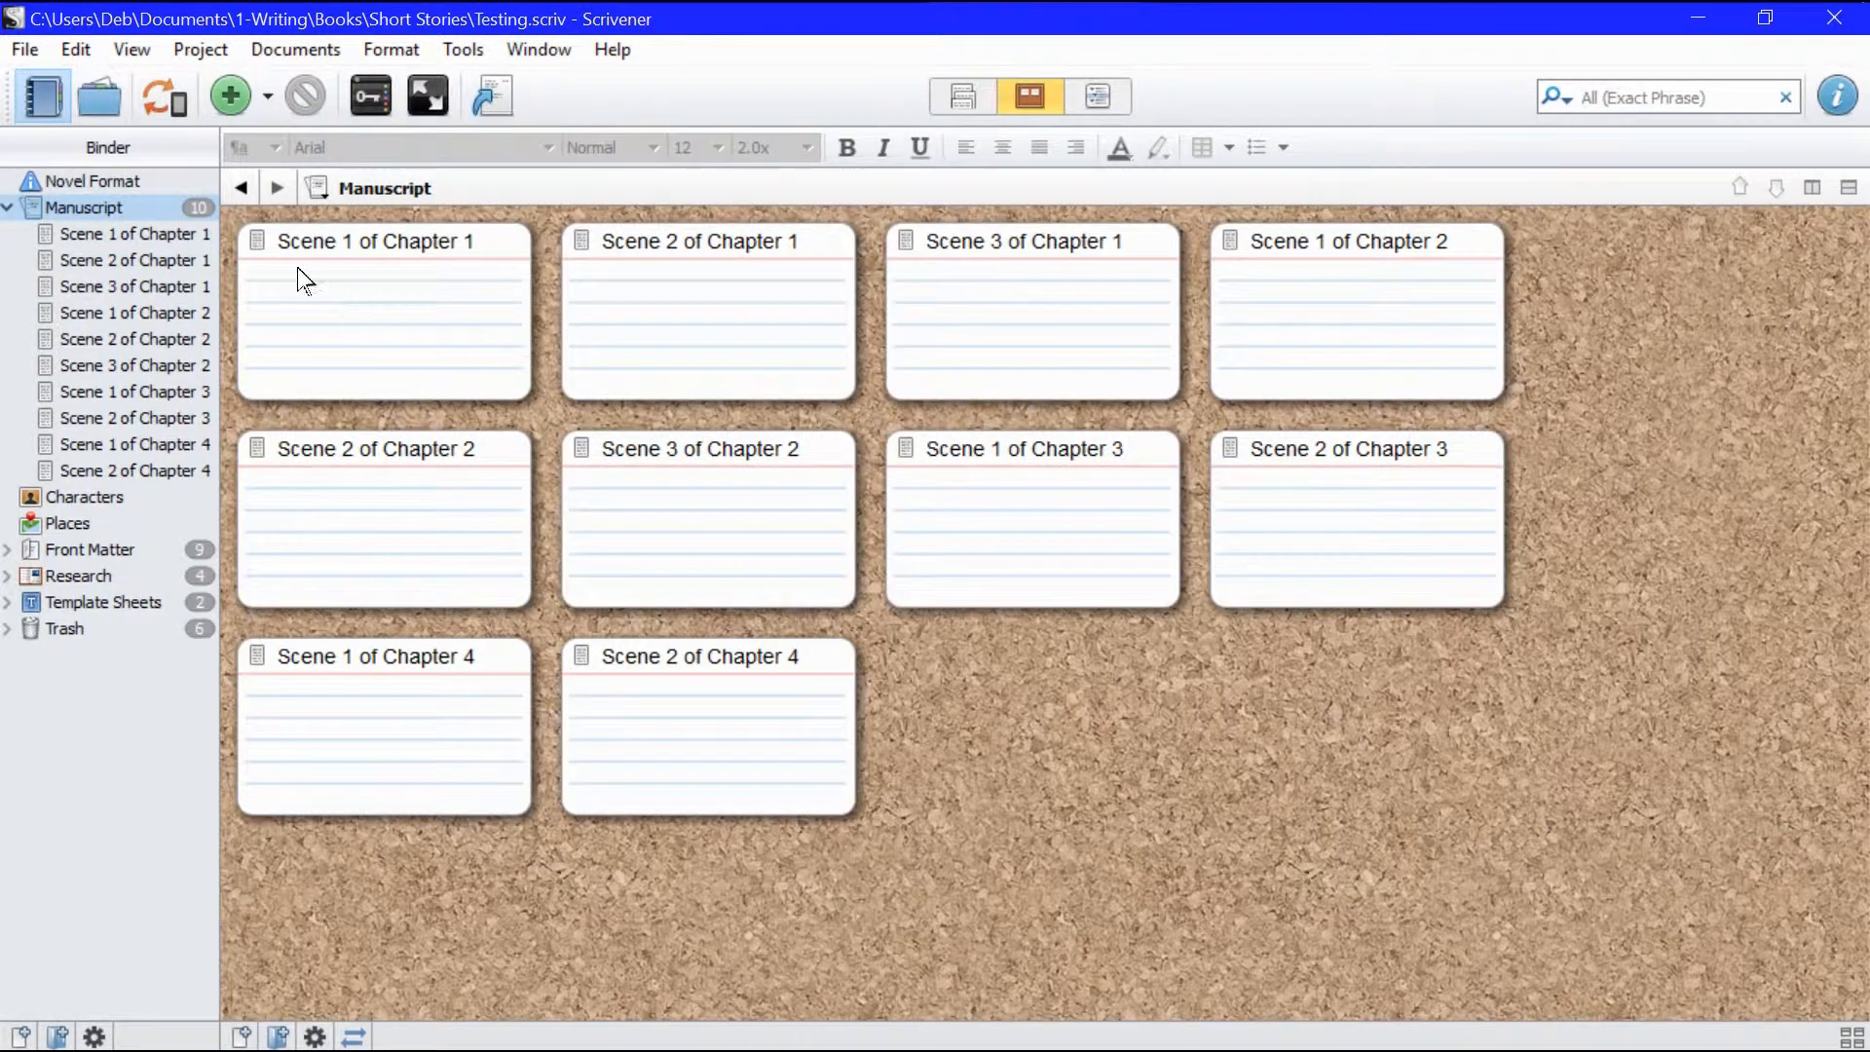
click(264, 97)
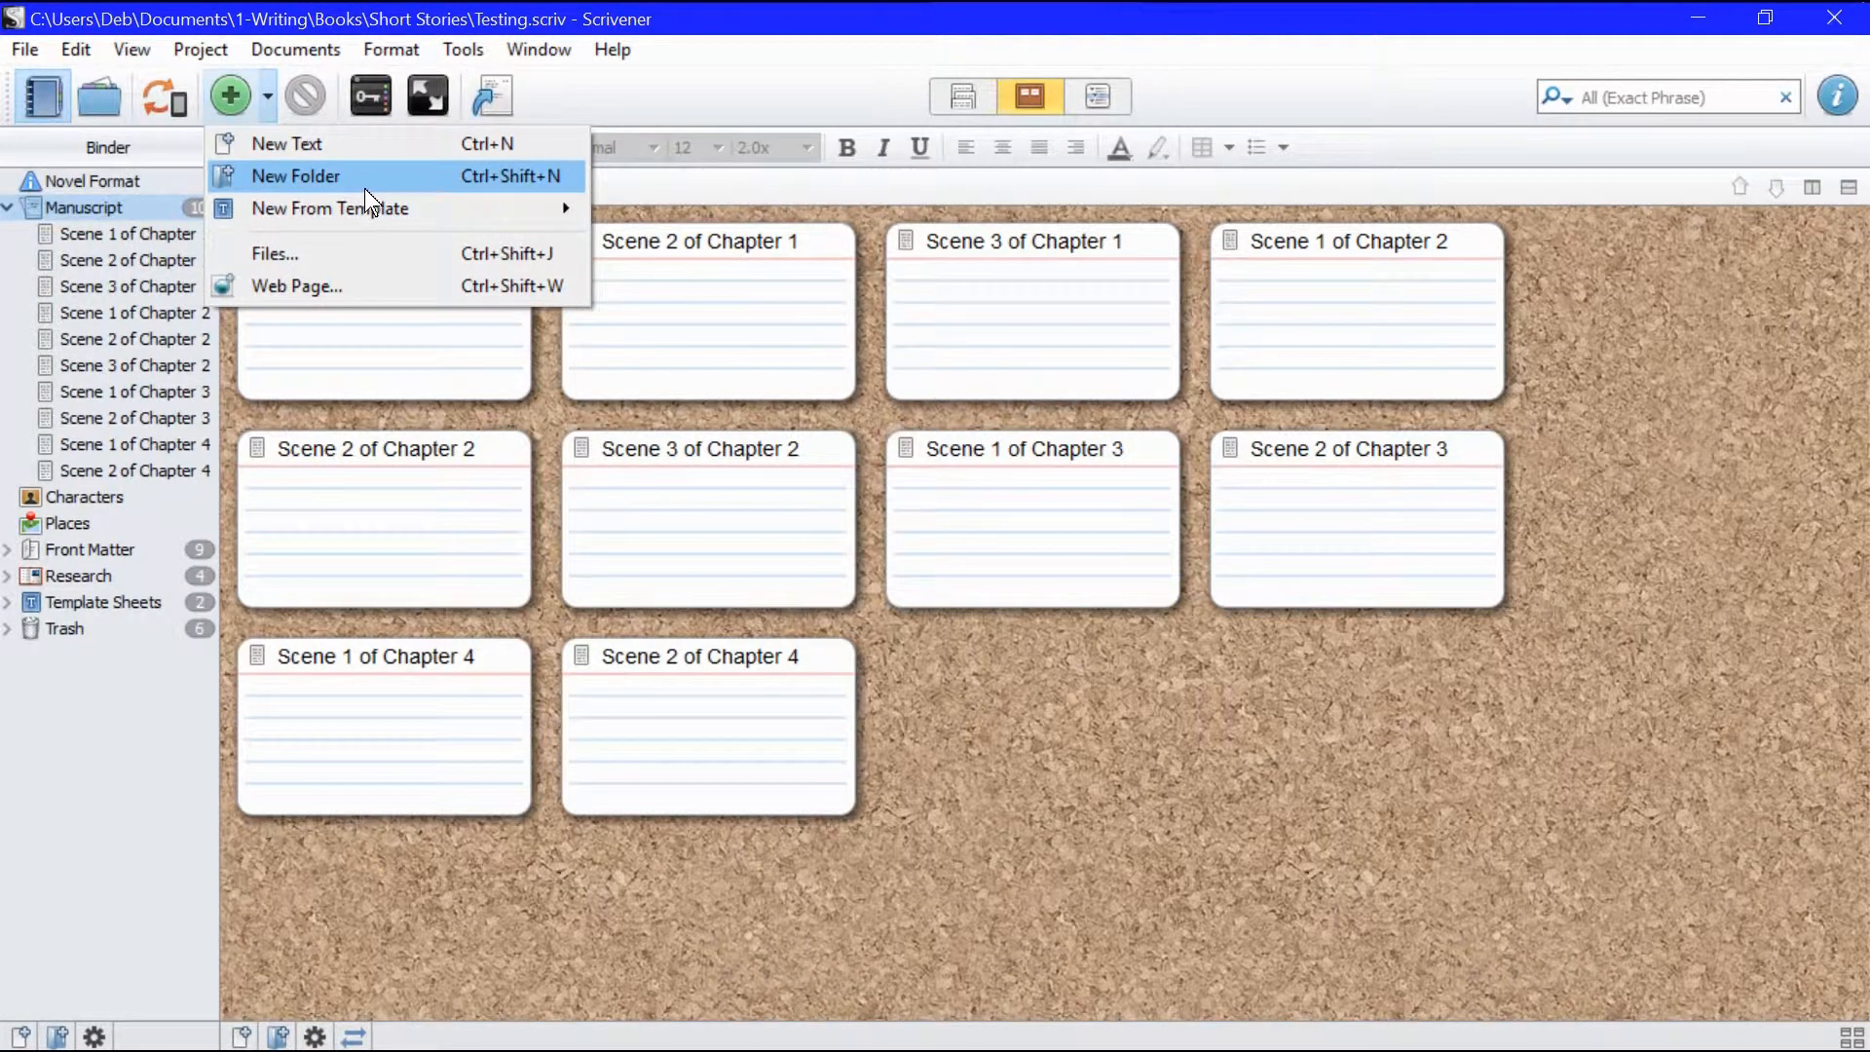
click(341, 959)
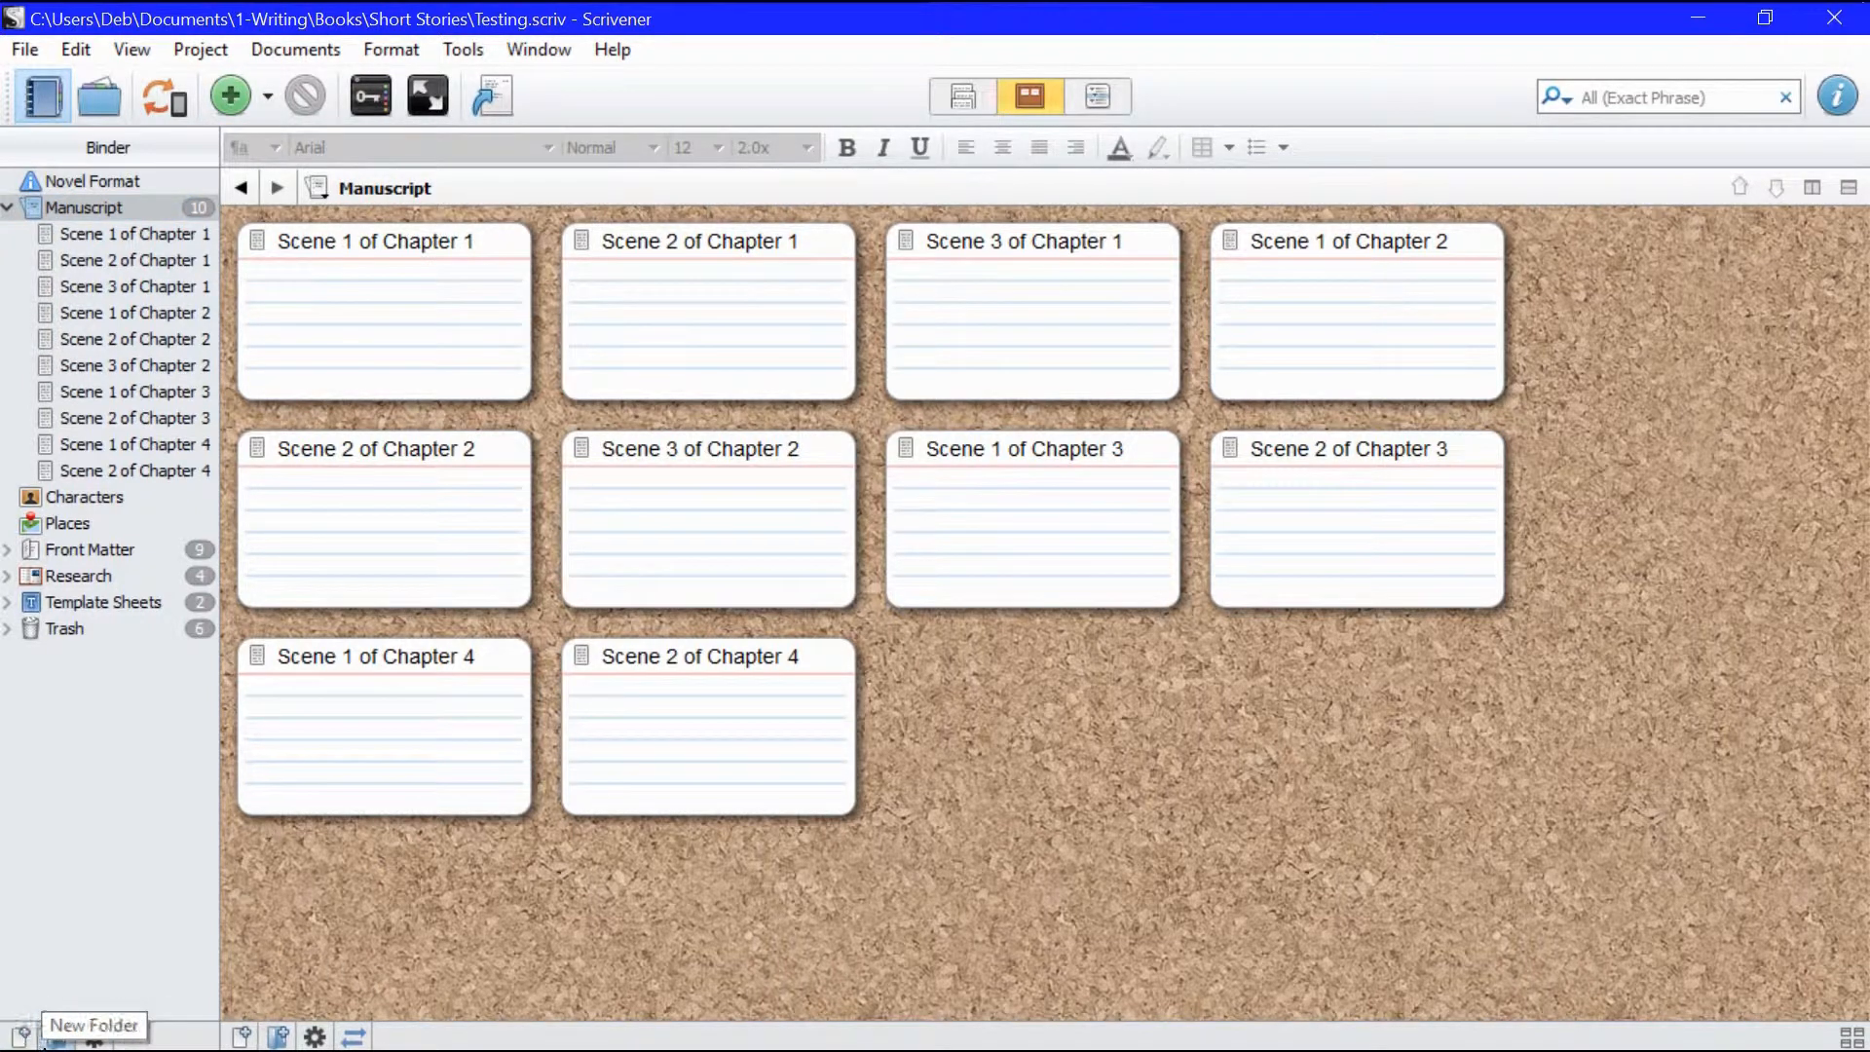
click(54, 1038)
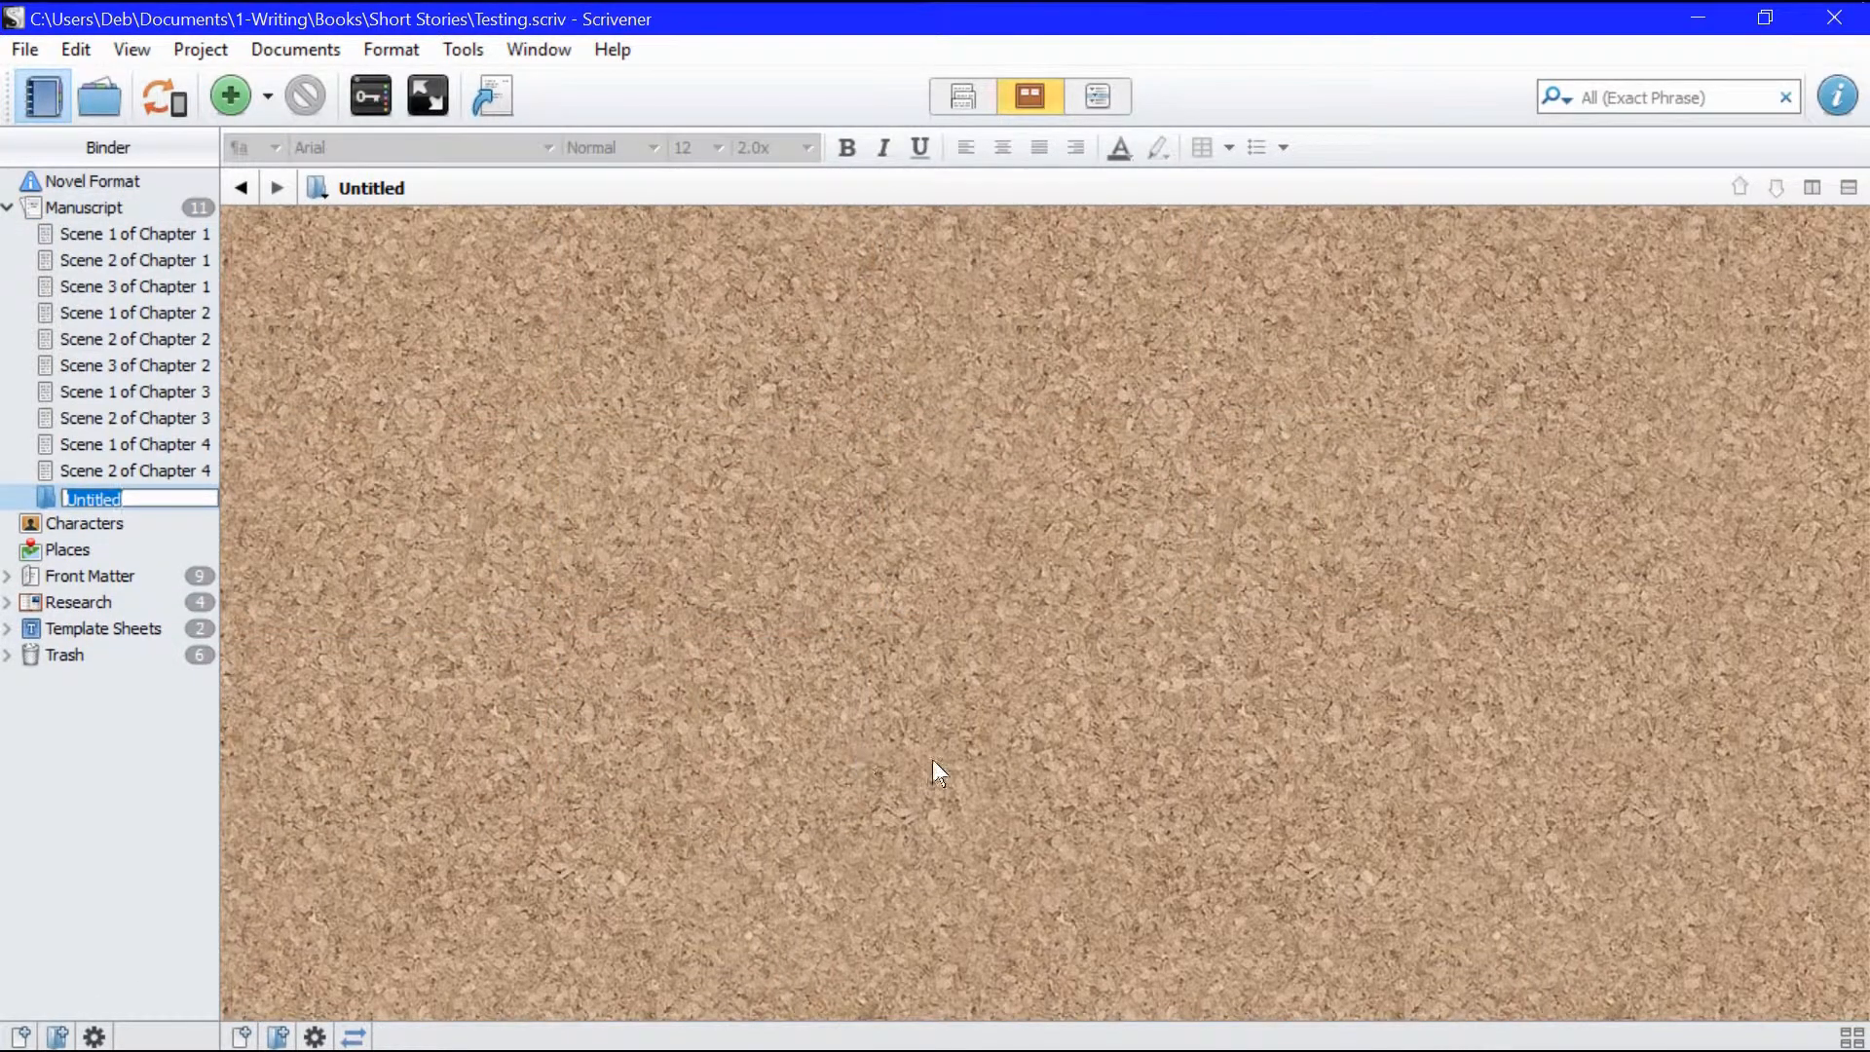
text(Chapter 1)
key(Return)
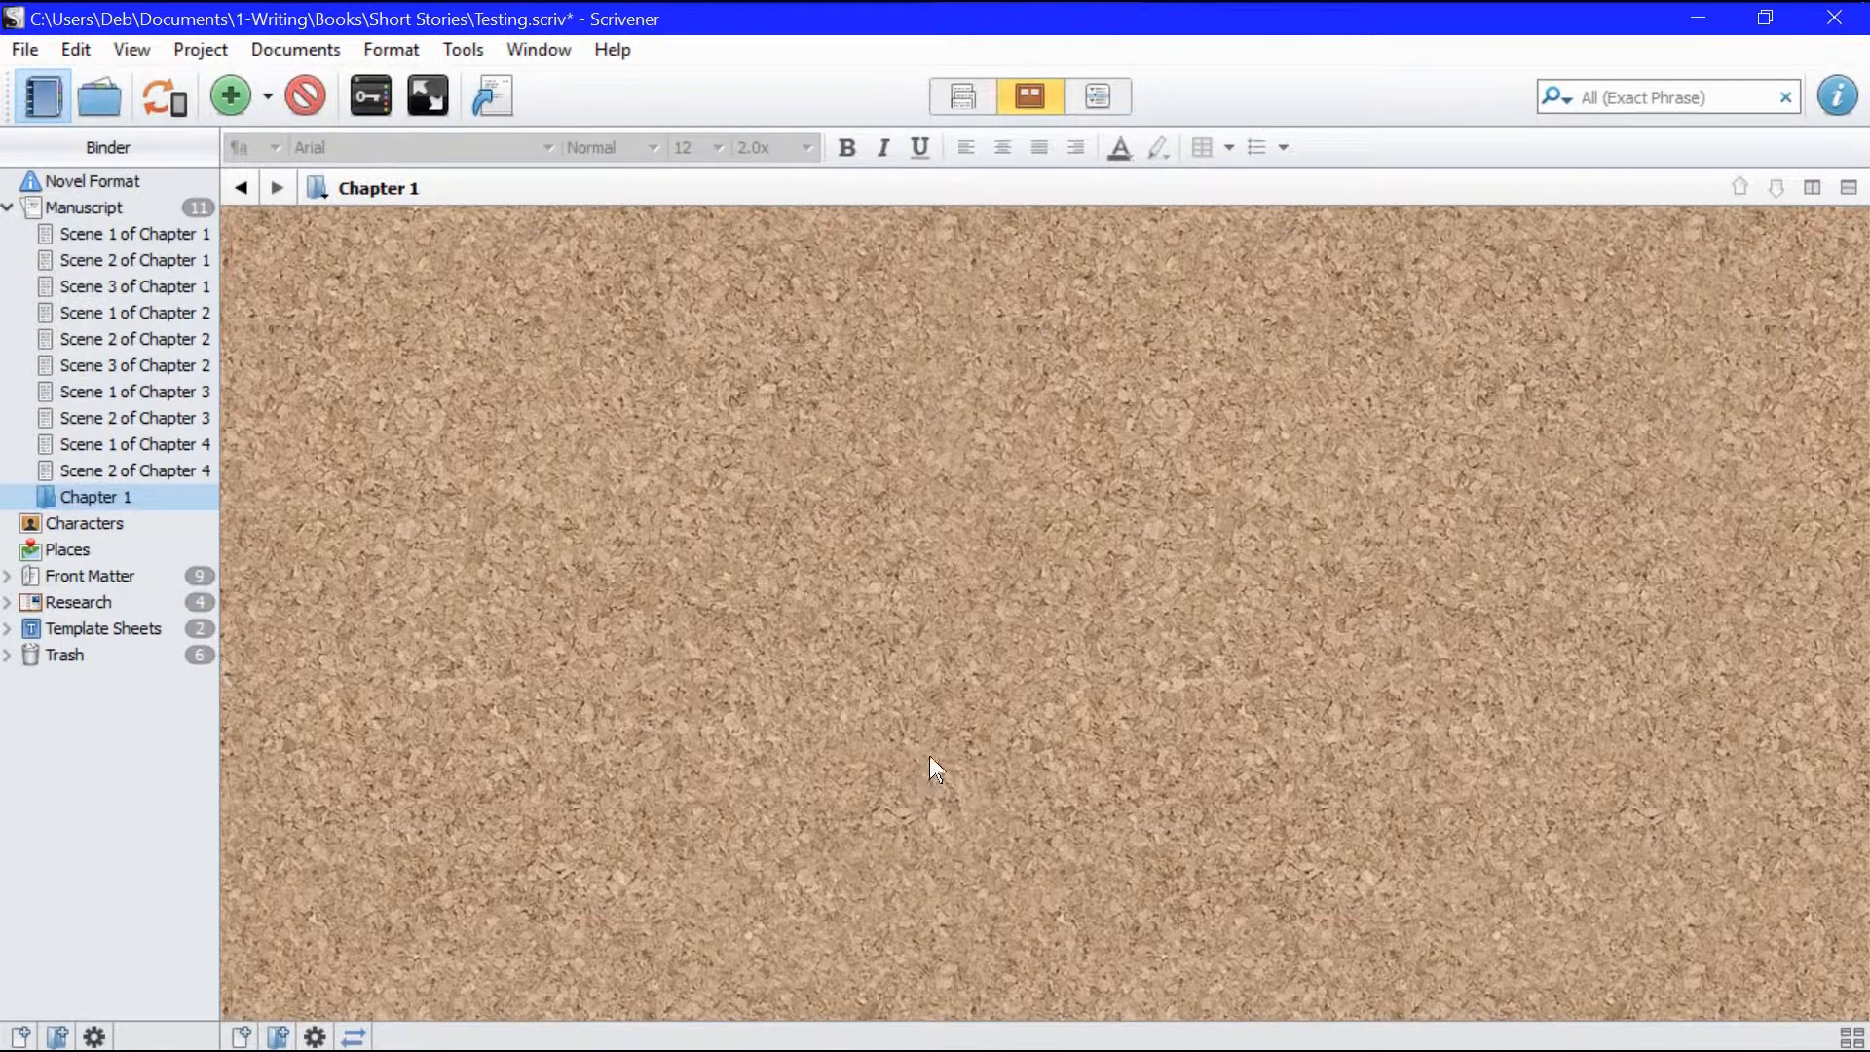
Step: Add a new folder named Chapter 2 directly after the Chapter 1 folder
click(58, 1035)
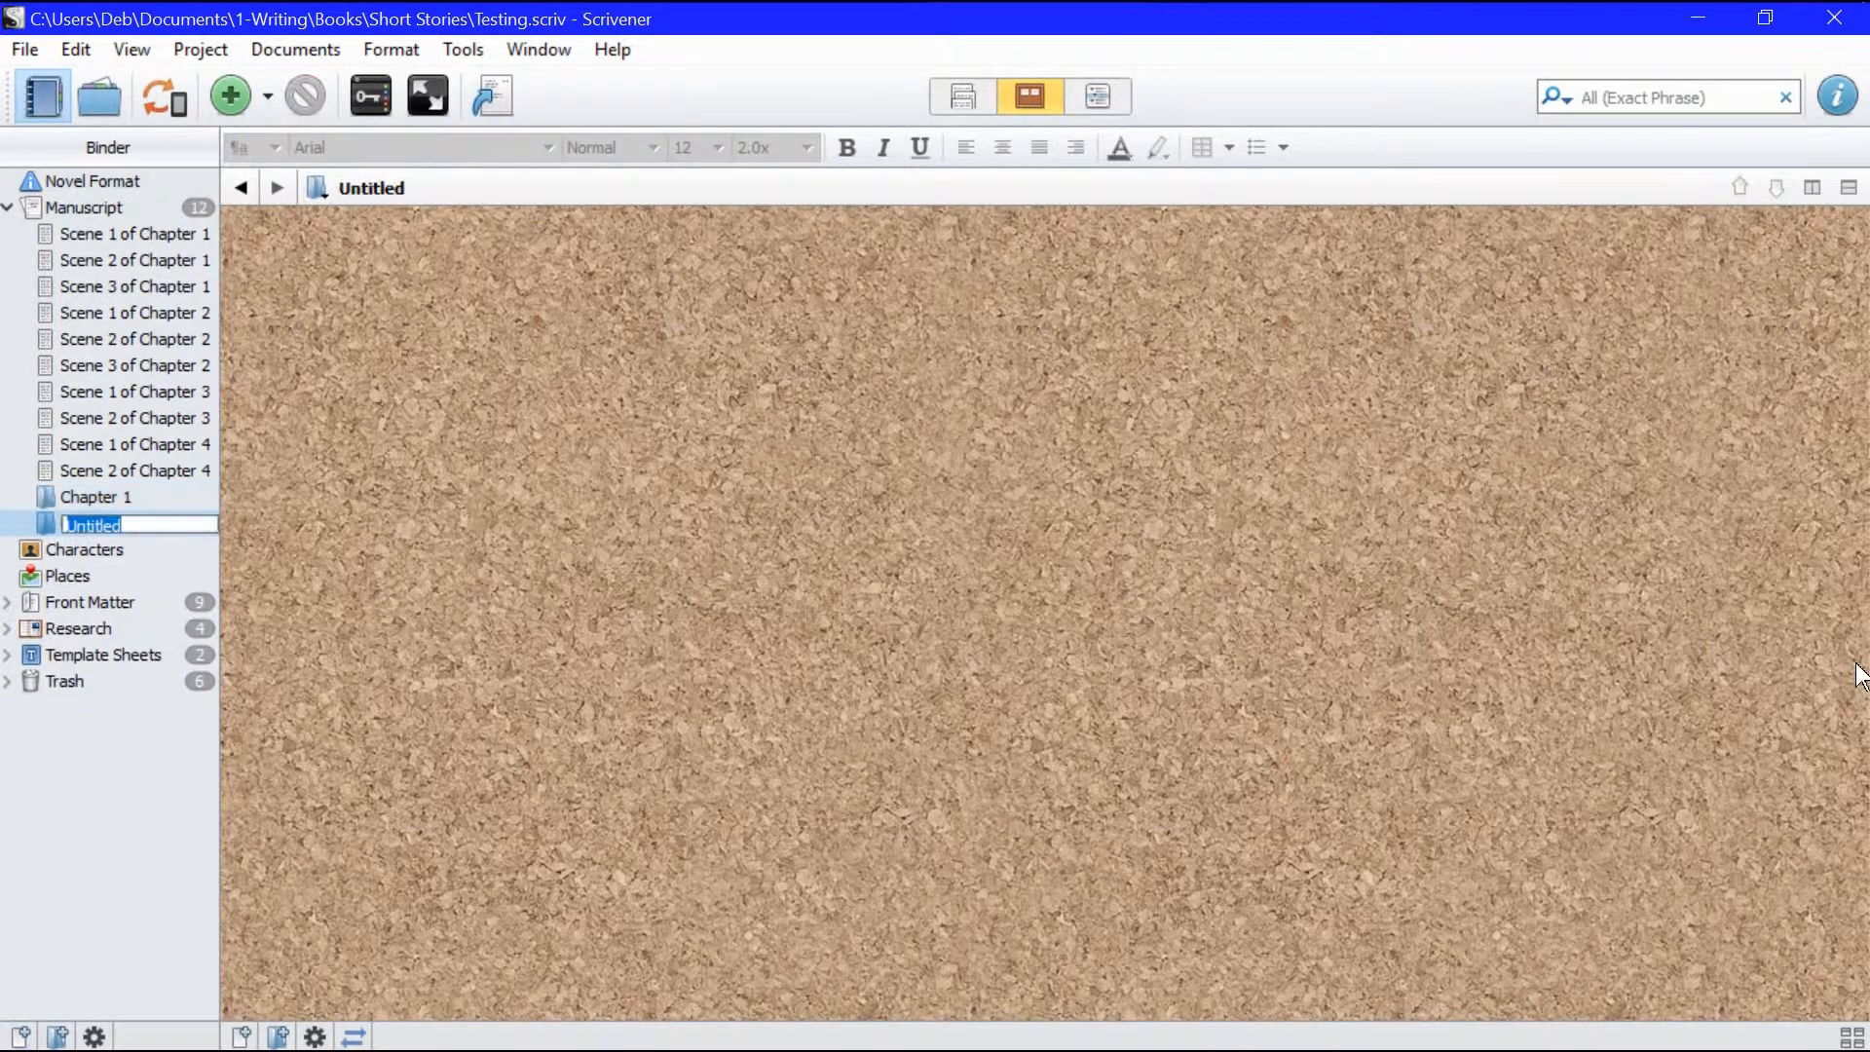
text(Chapter 2)
key(Return)
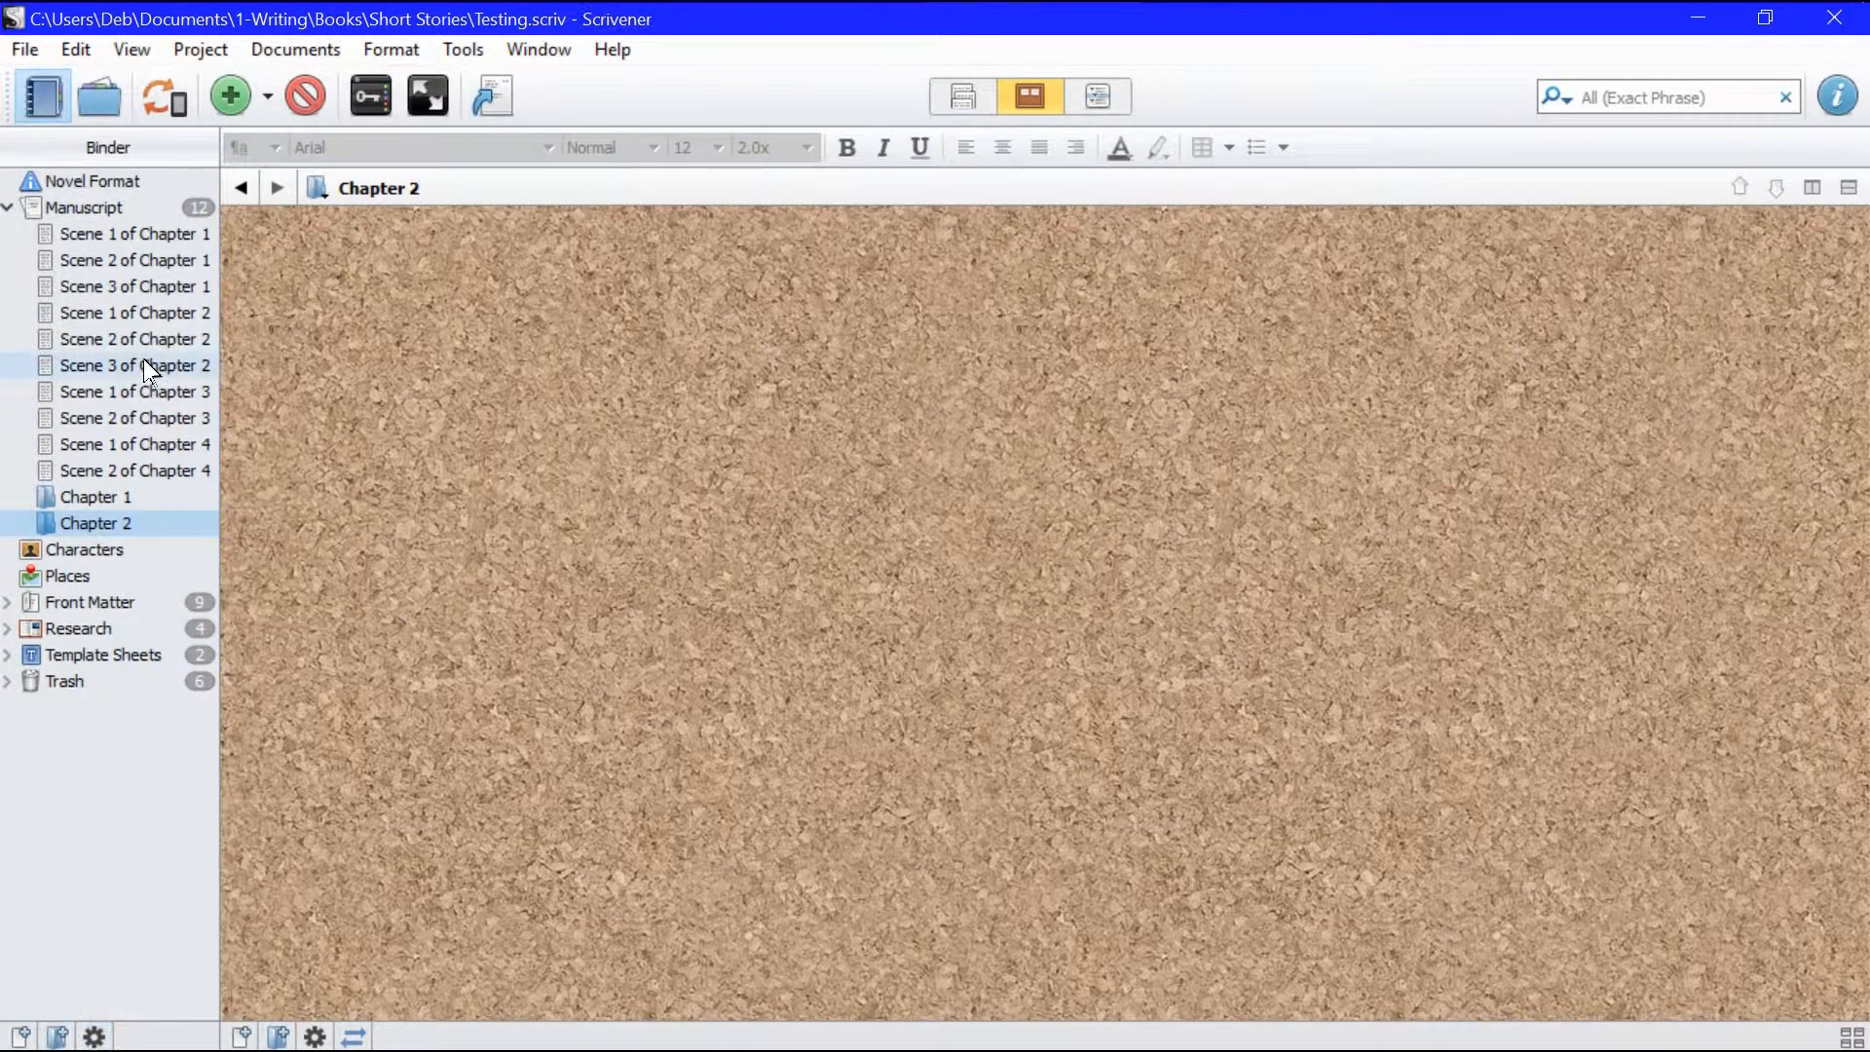
Step: Add a new folder named Chapter 3 directly after the Chapter 2 folder
click(267, 96)
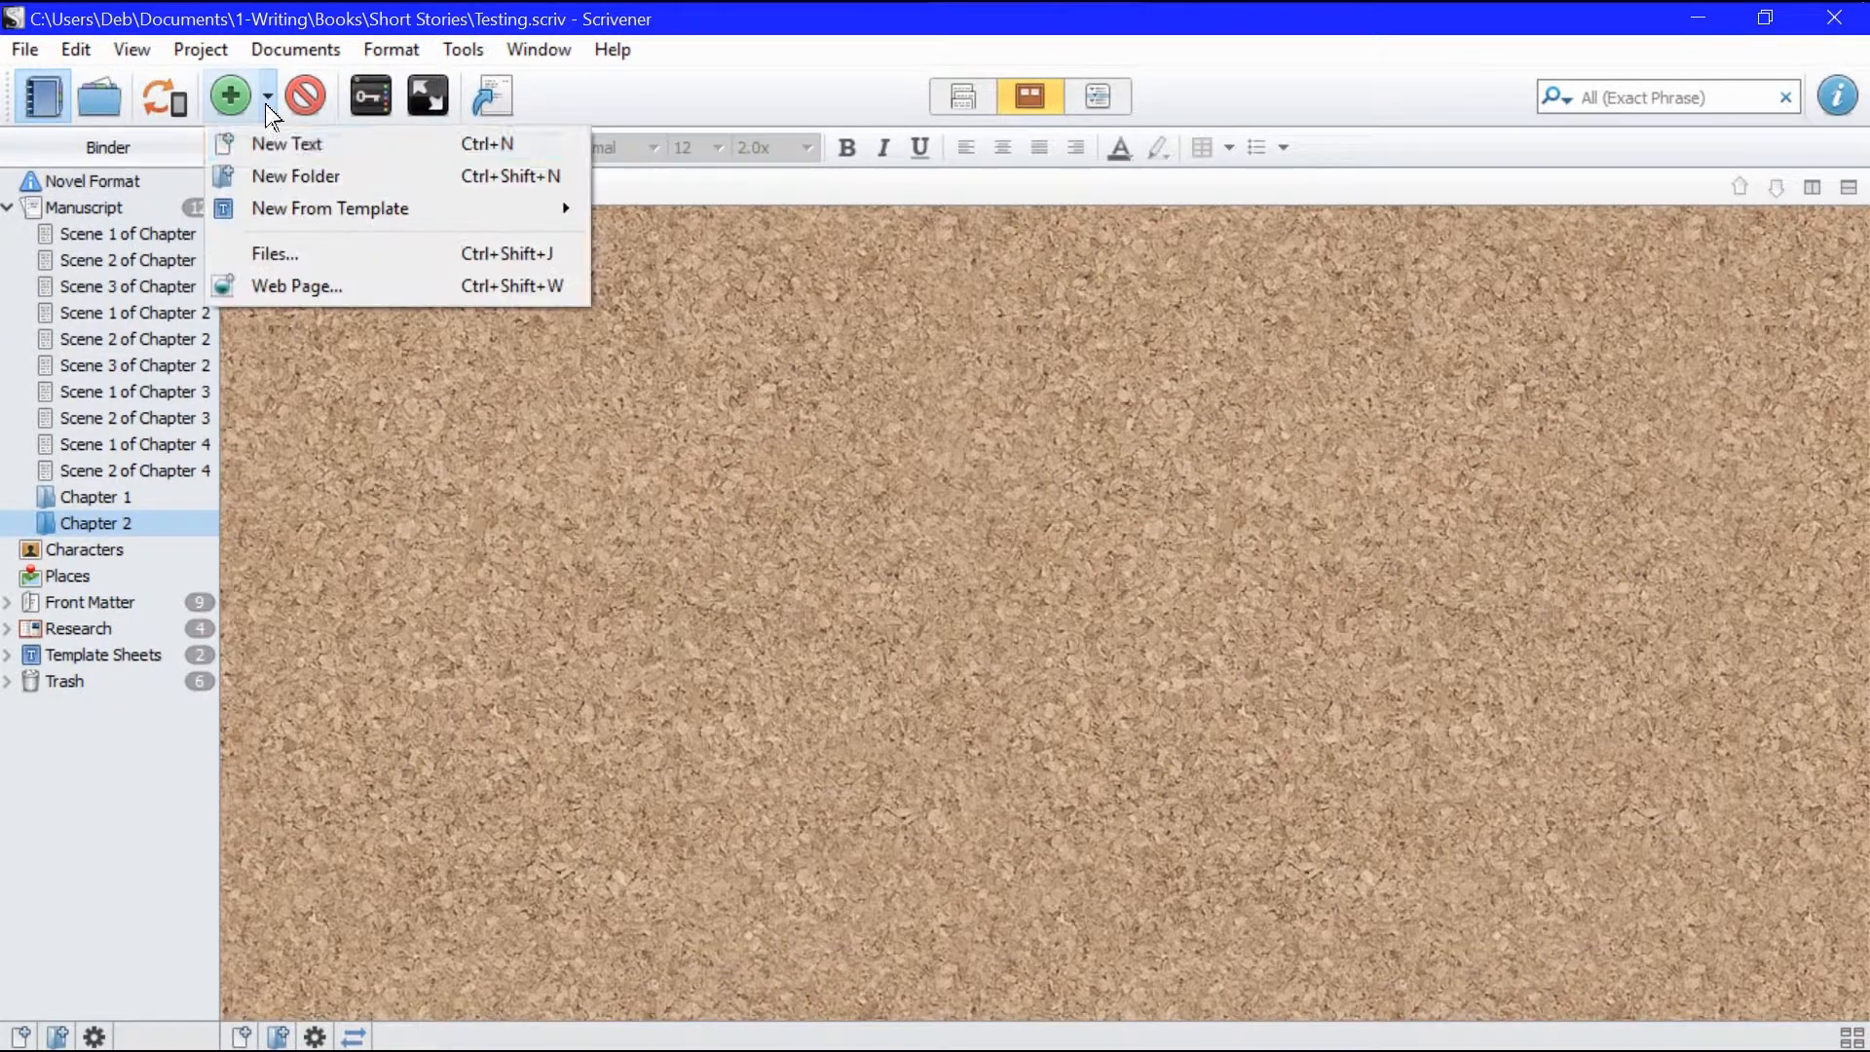
click(274, 176)
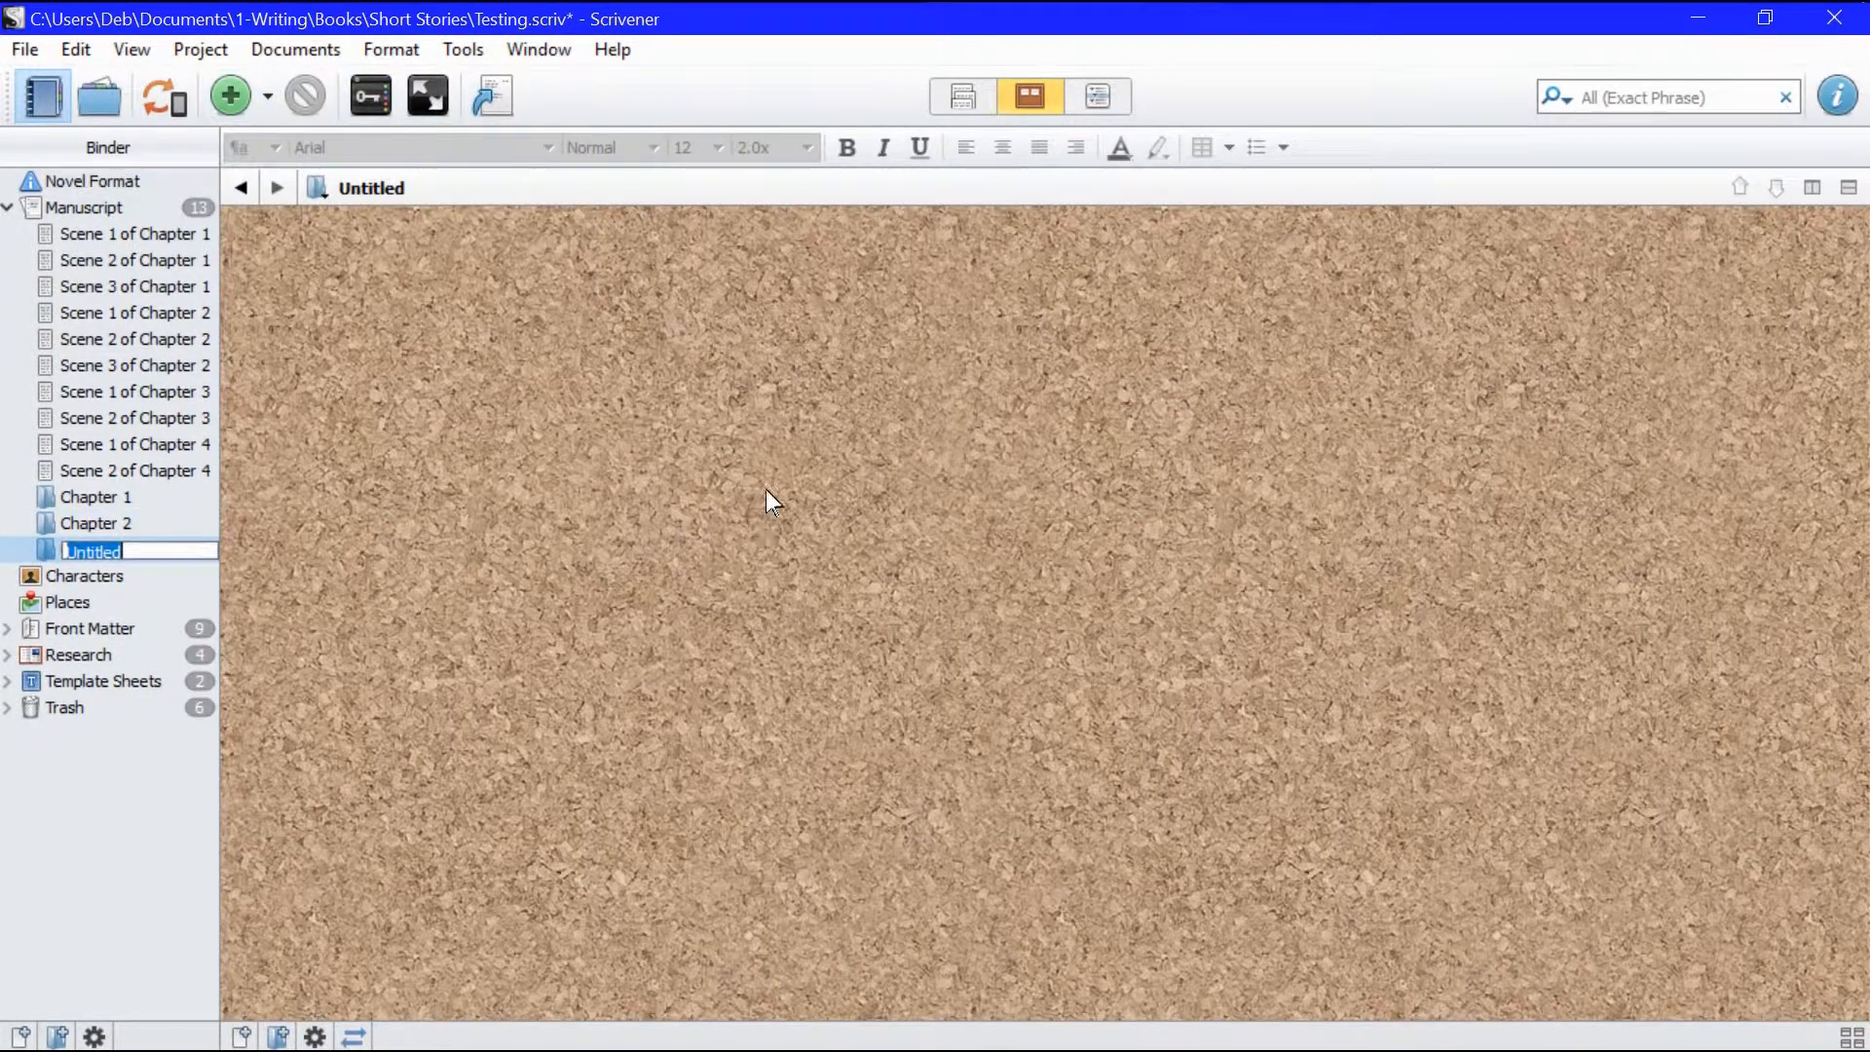
text(Chapter 3)
key(Return)
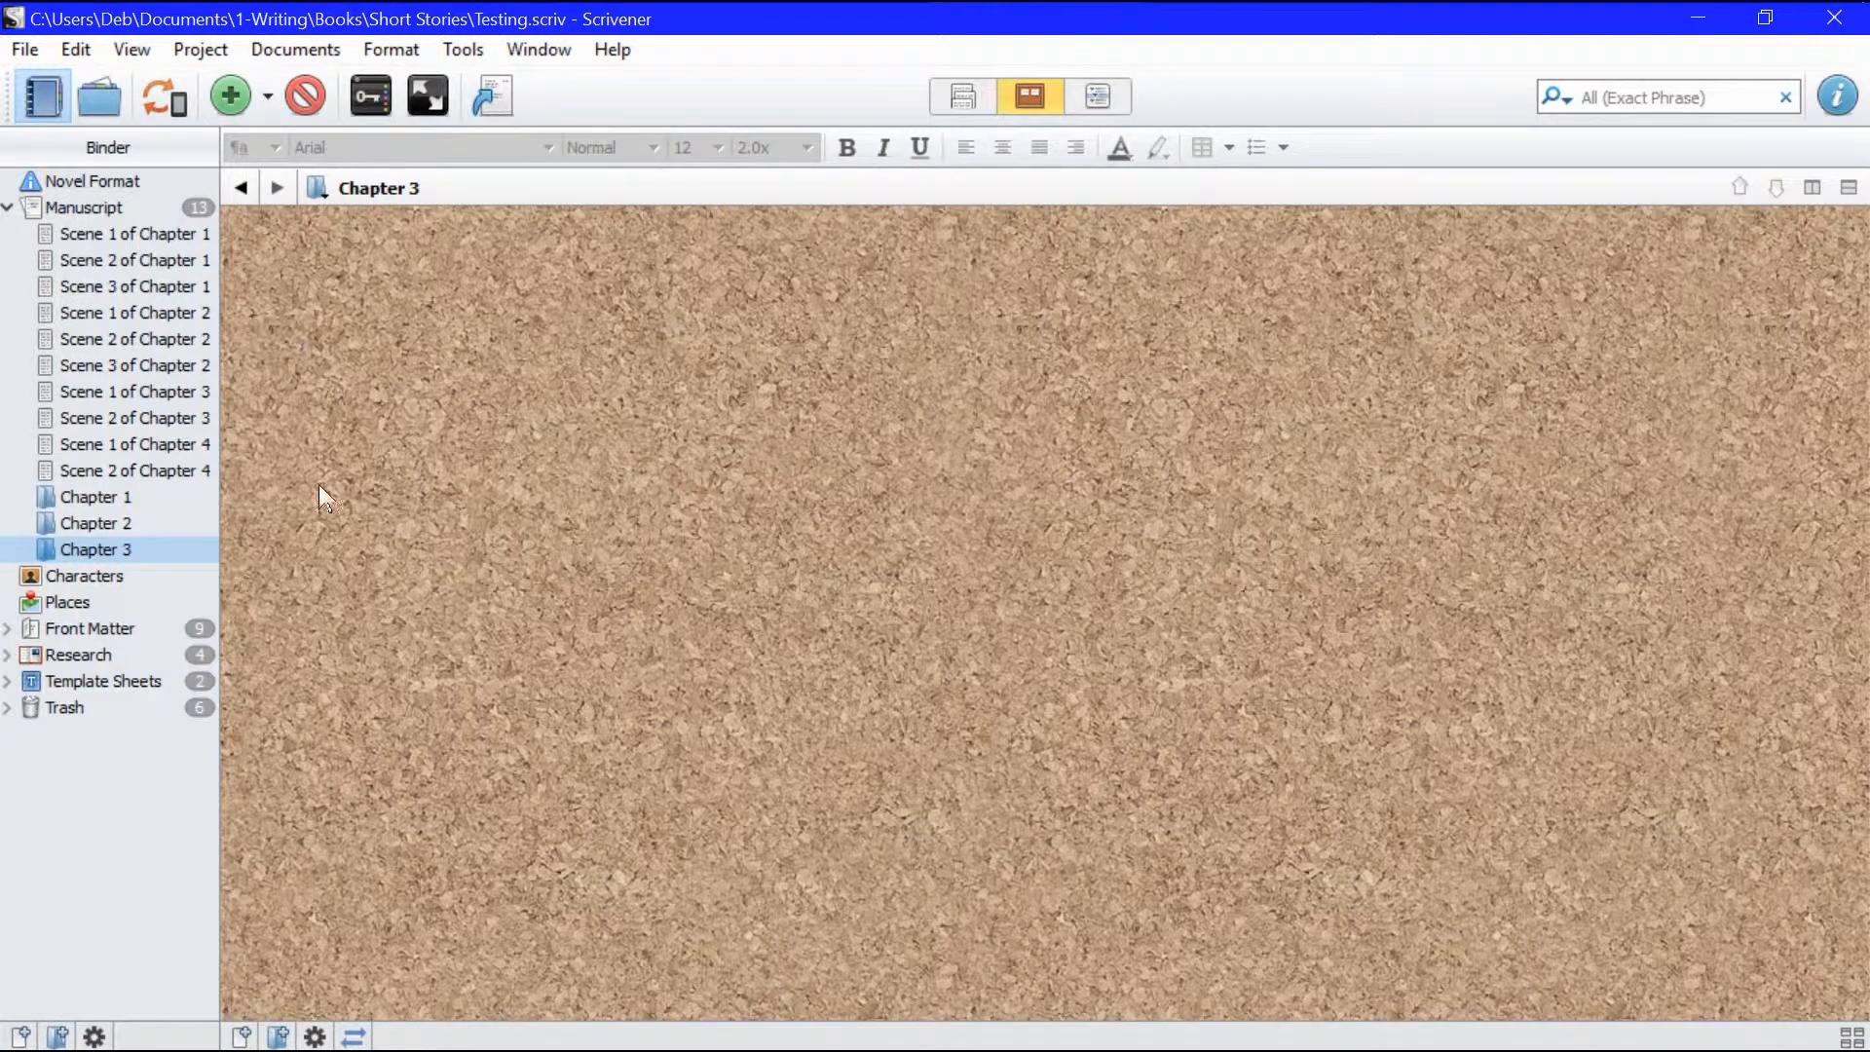
Step: Add a new folder named Chapter 4 directly after the Chapter 3 folder
click(262, 95)
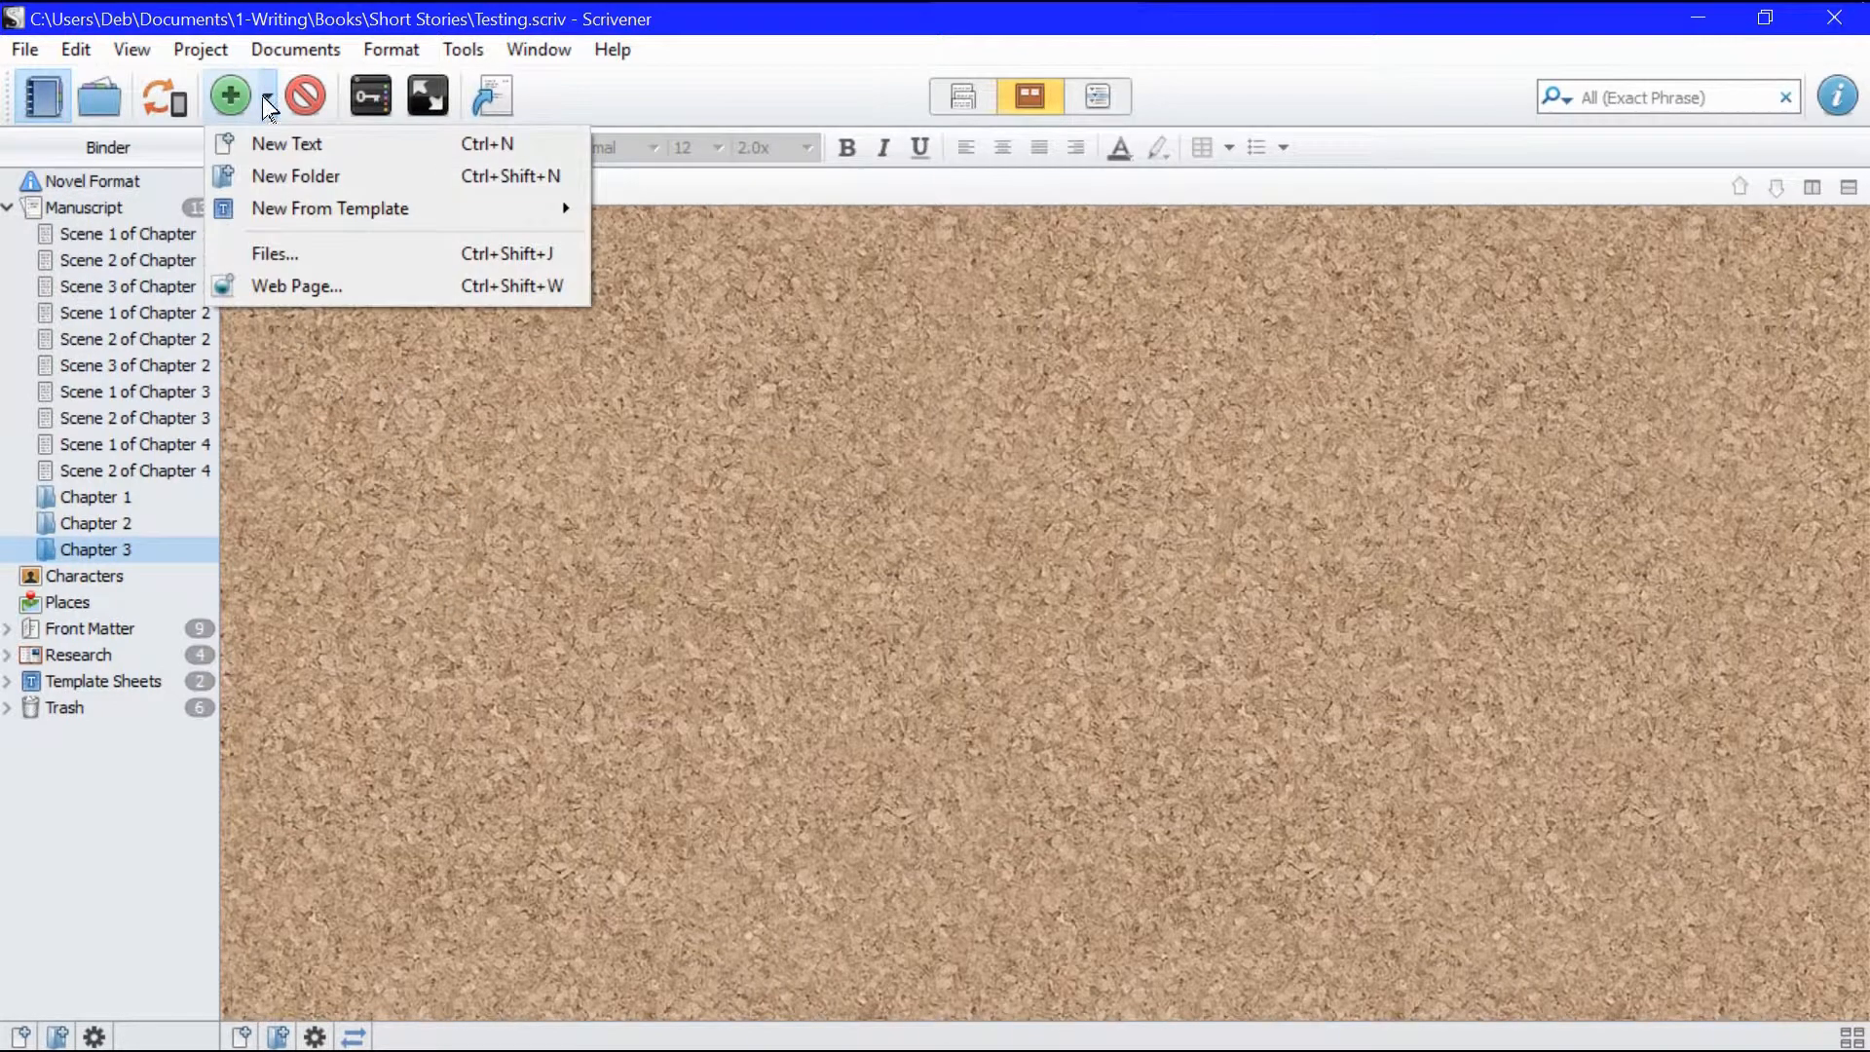
click(294, 173)
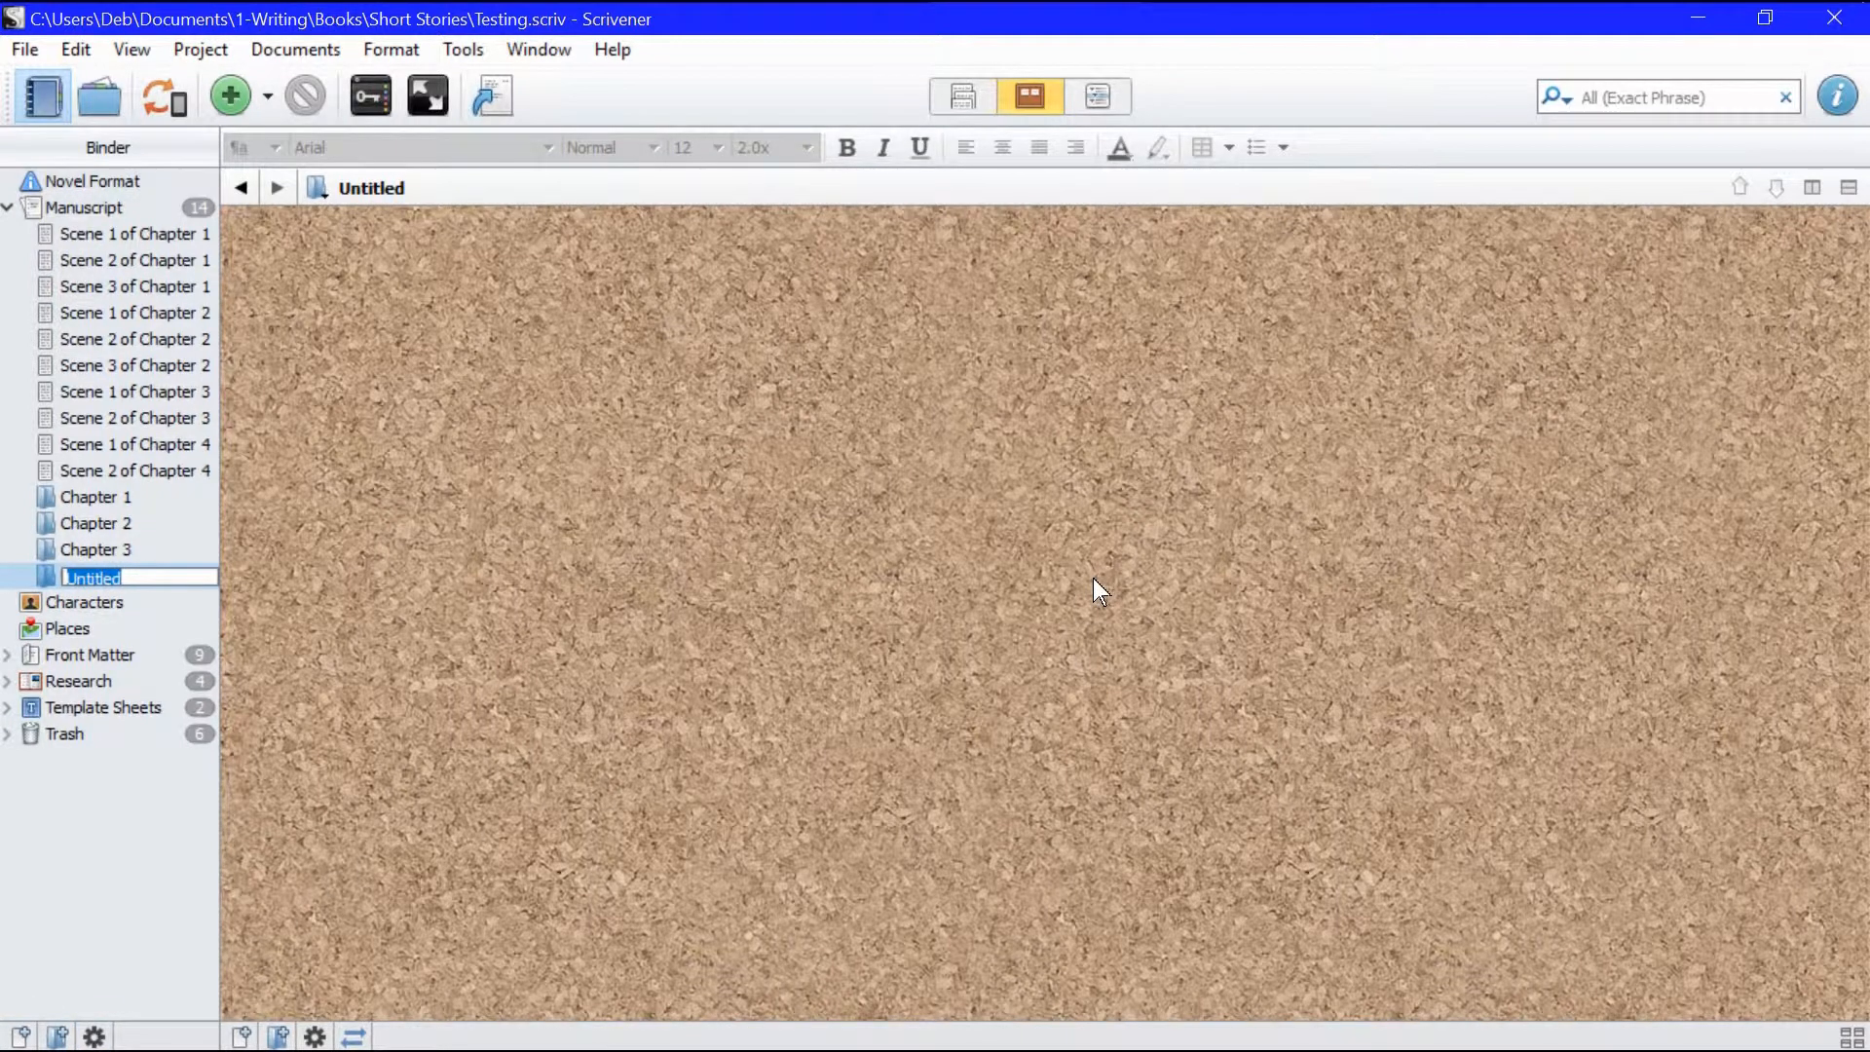
text(Chapter 4)
key(Return)
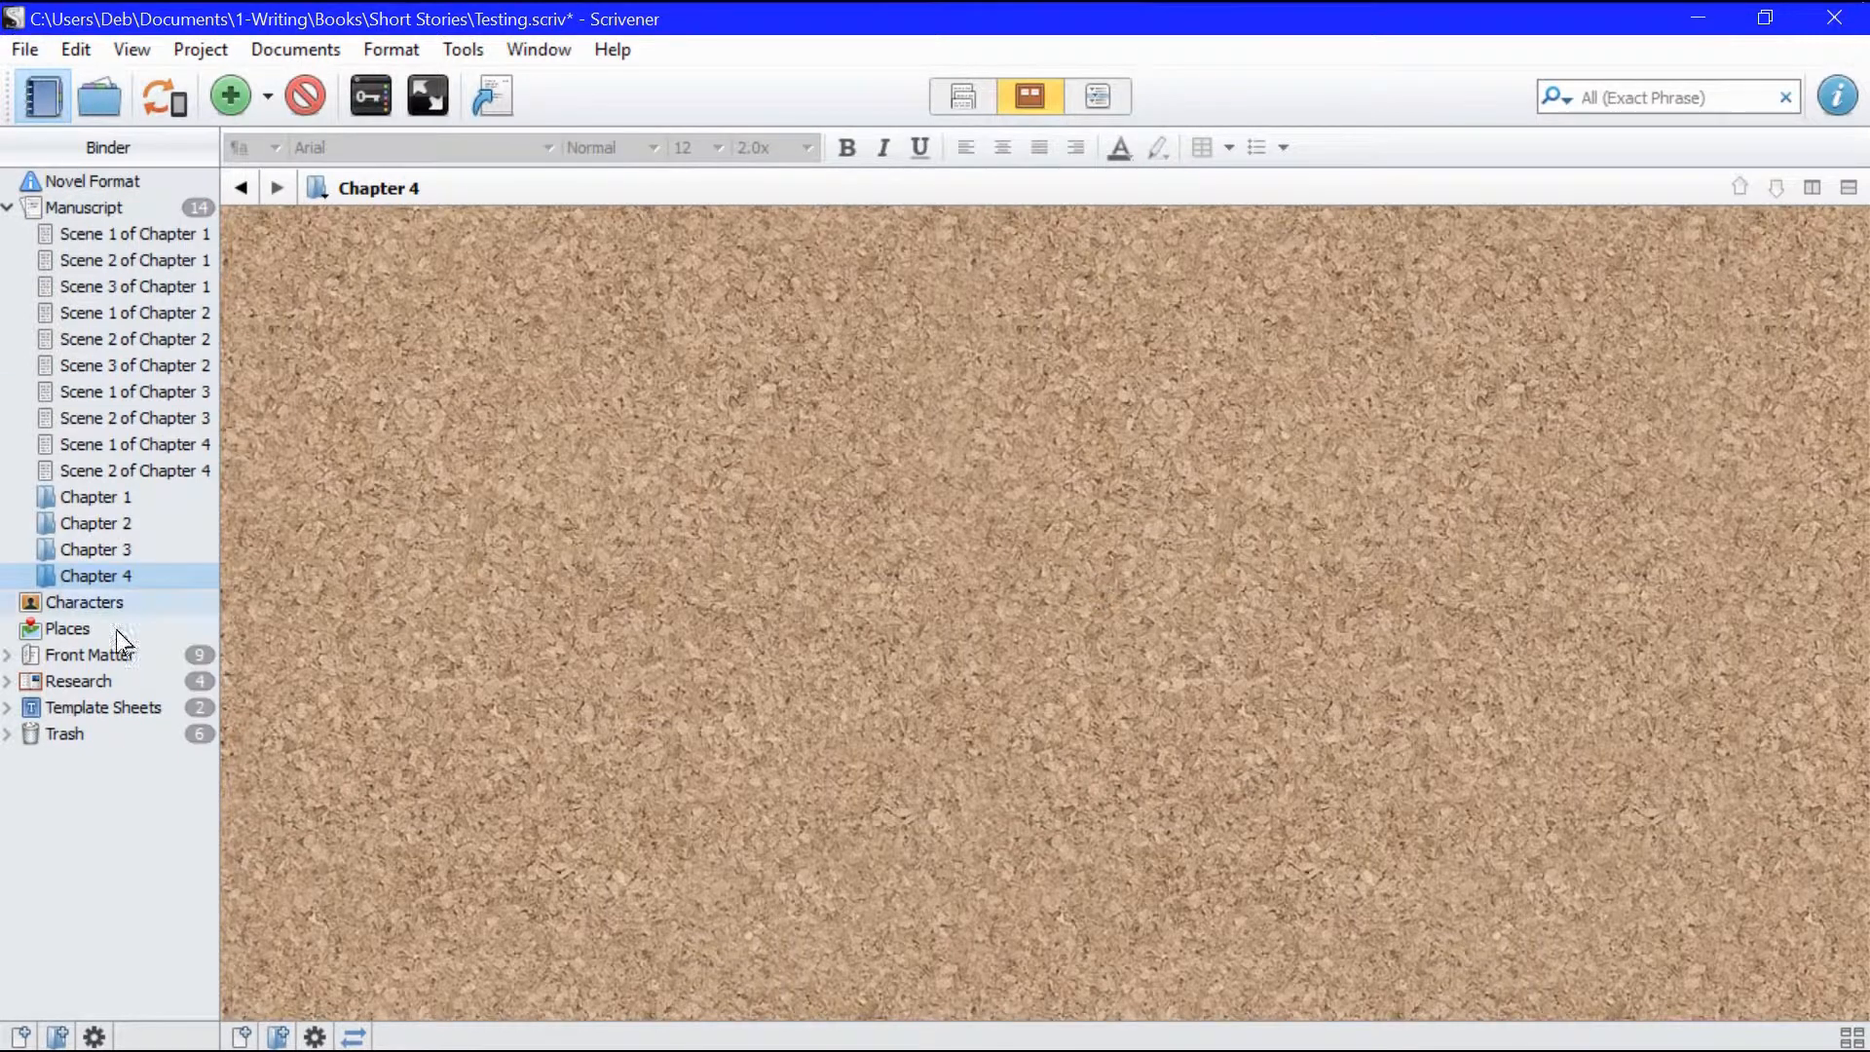
Step: Move Scenes 1, 2 and 3 of Chapter 1 together into the Chapter 1 folder and check the folder's contents
click(76, 501)
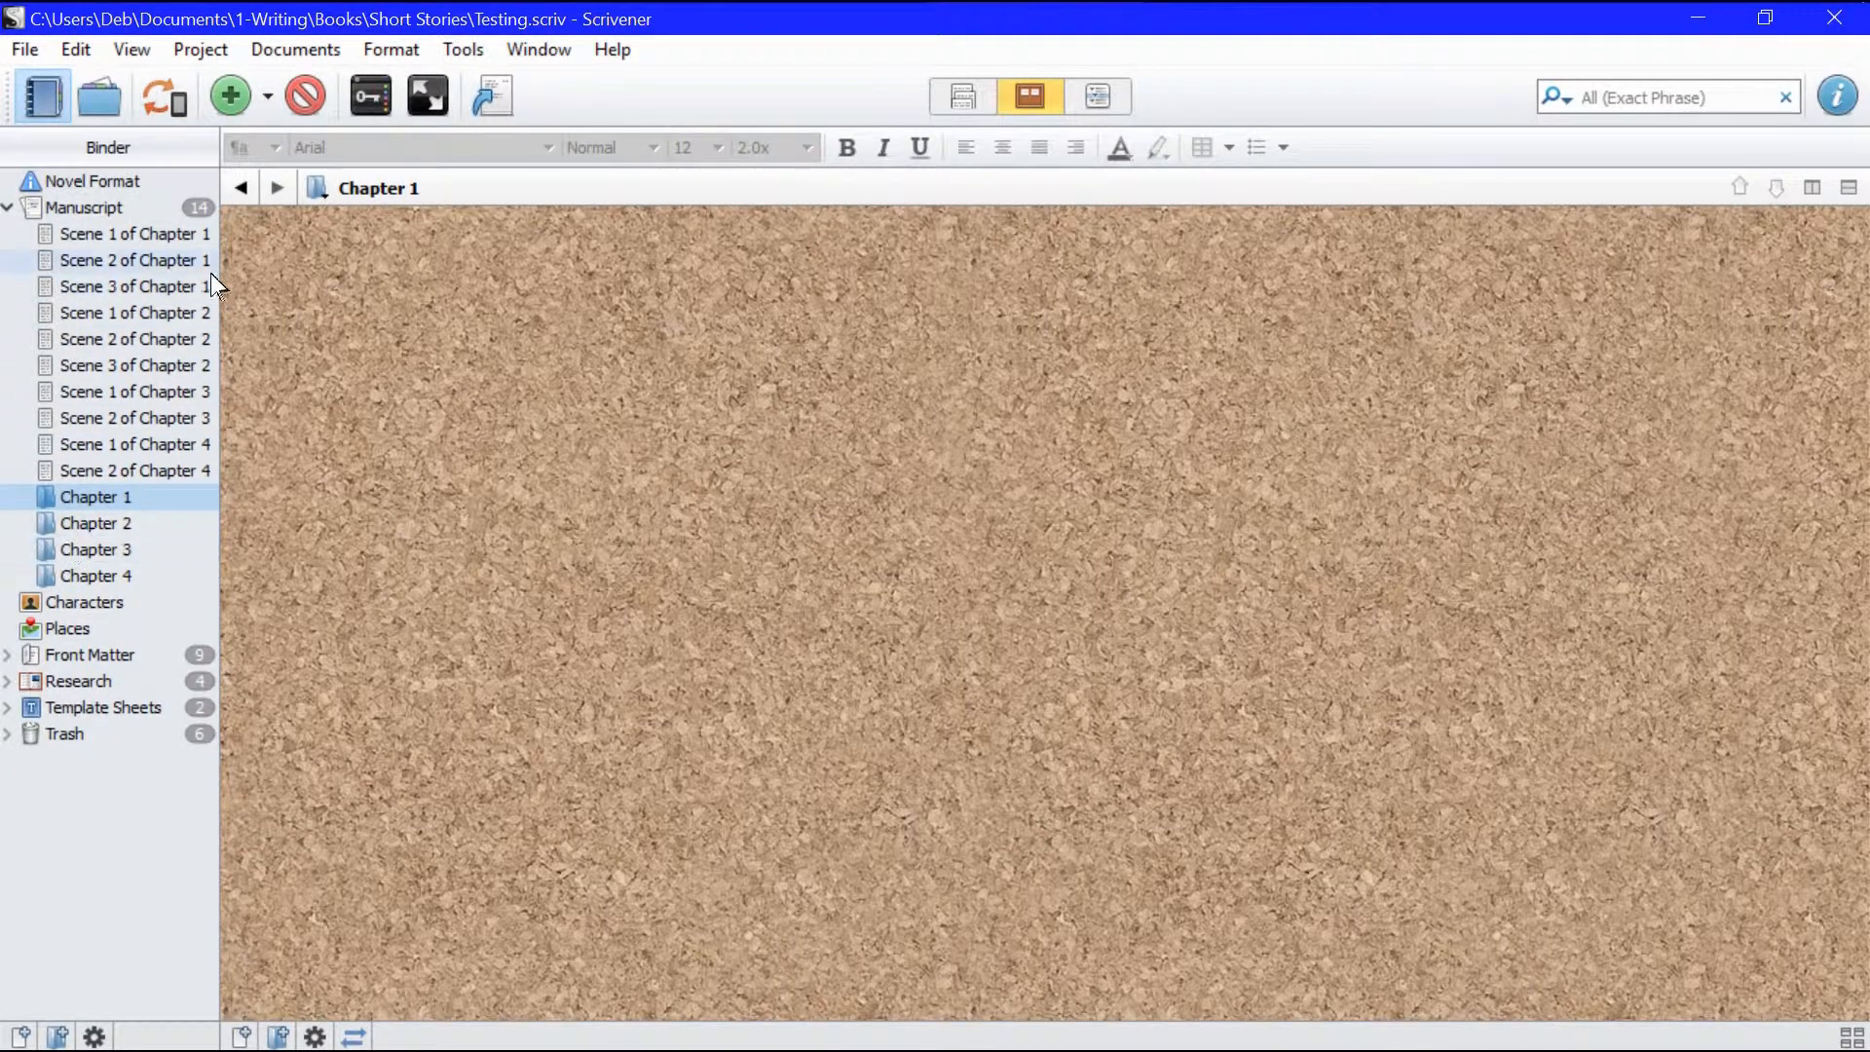
click(137, 238)
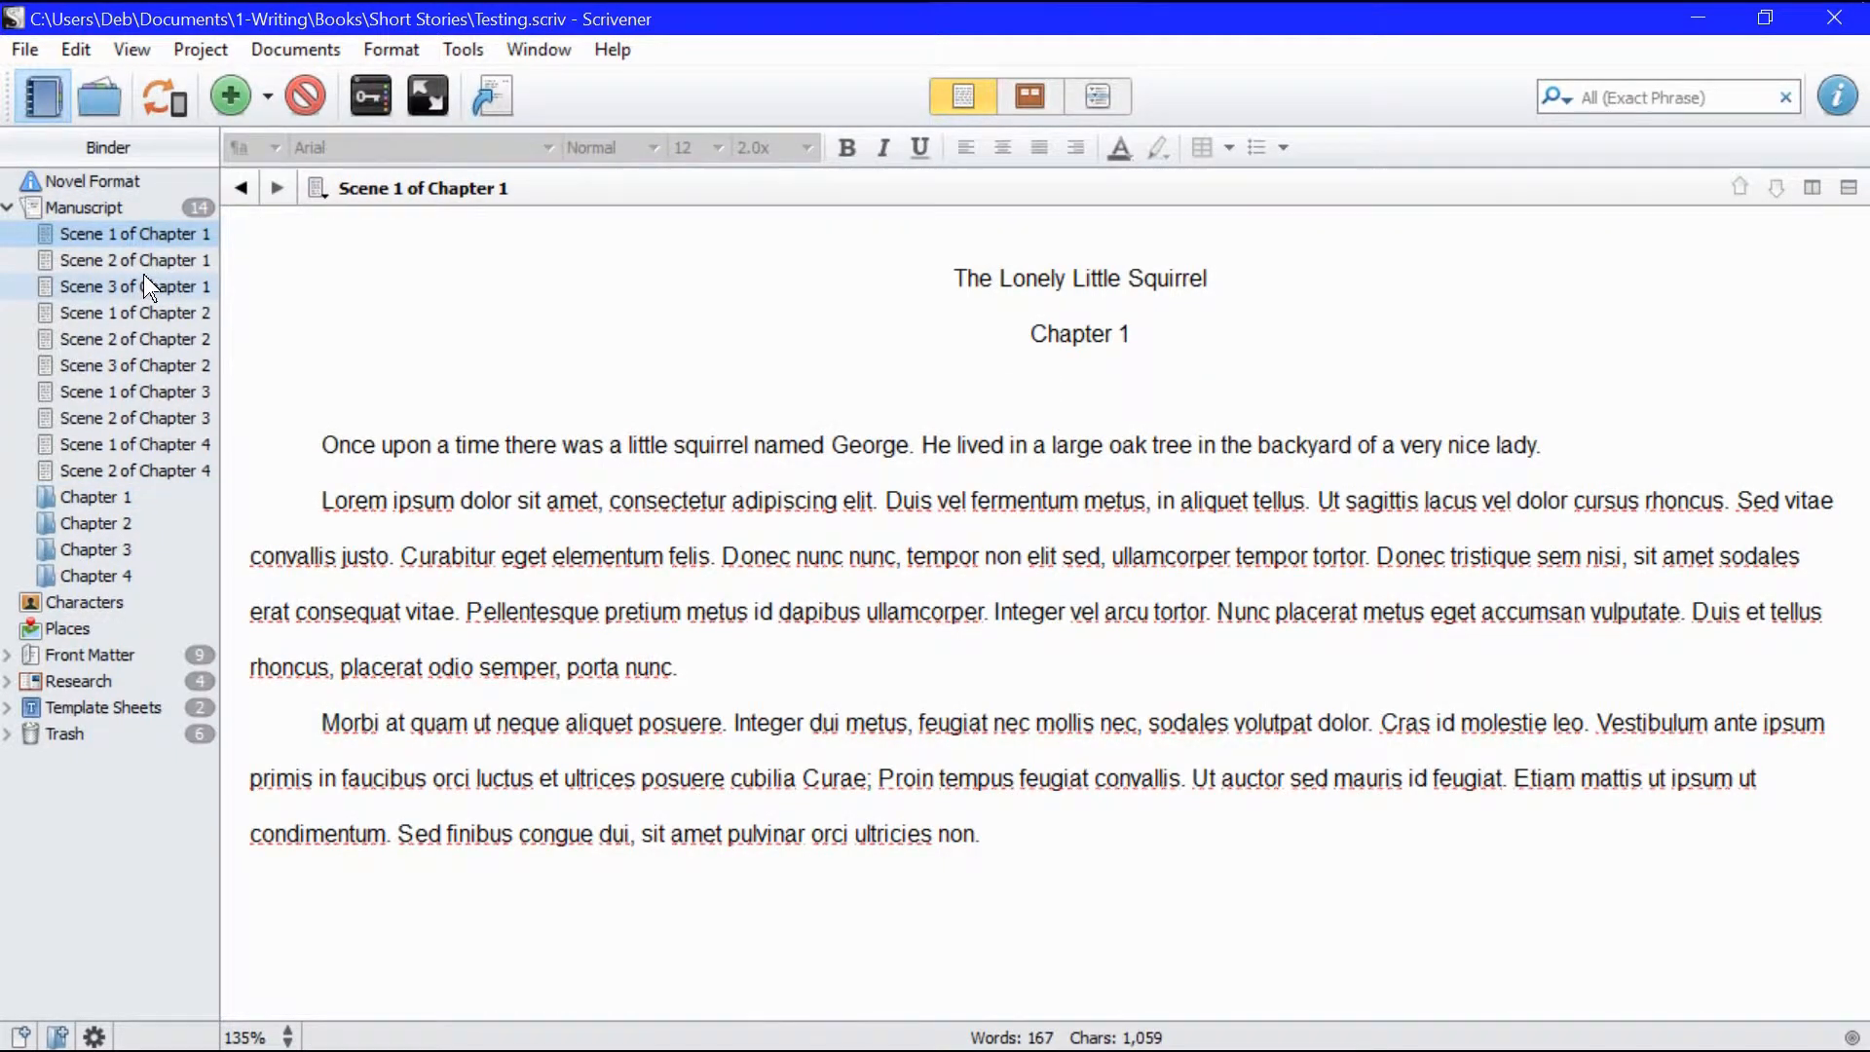
shift+click(143, 275)
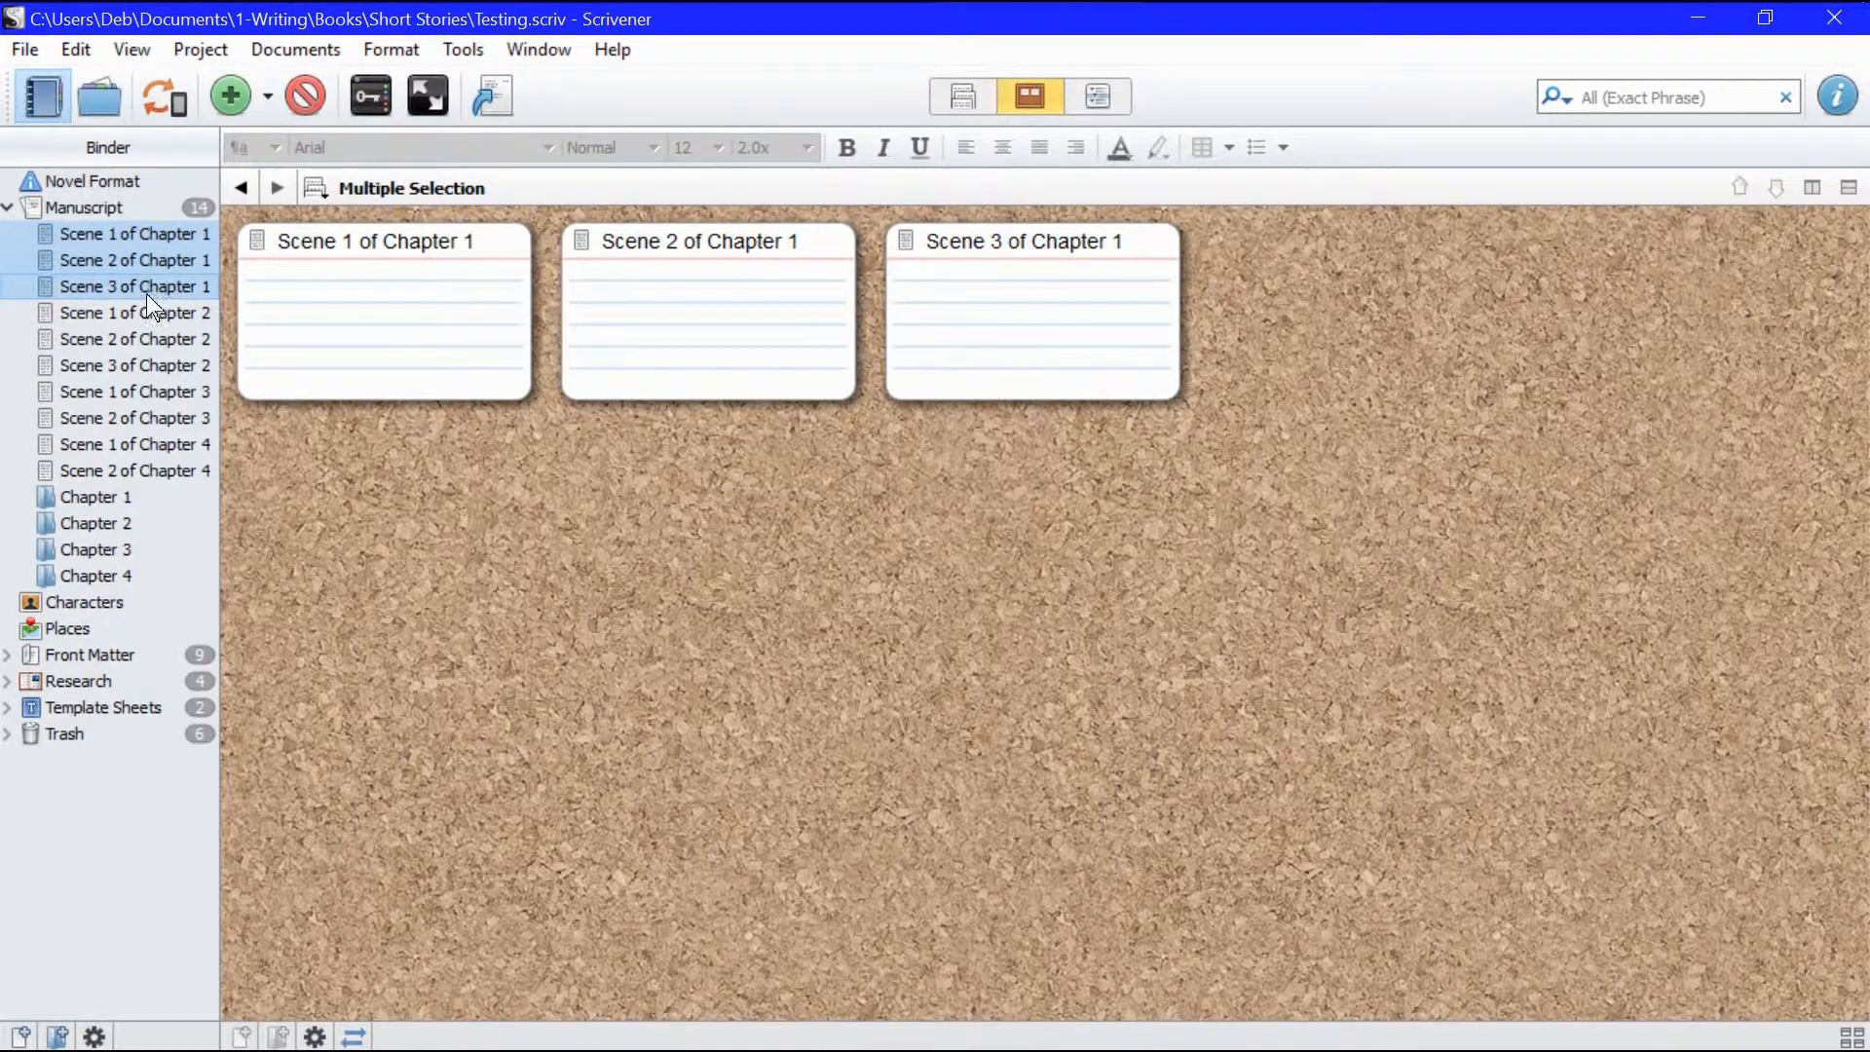
click(102, 239)
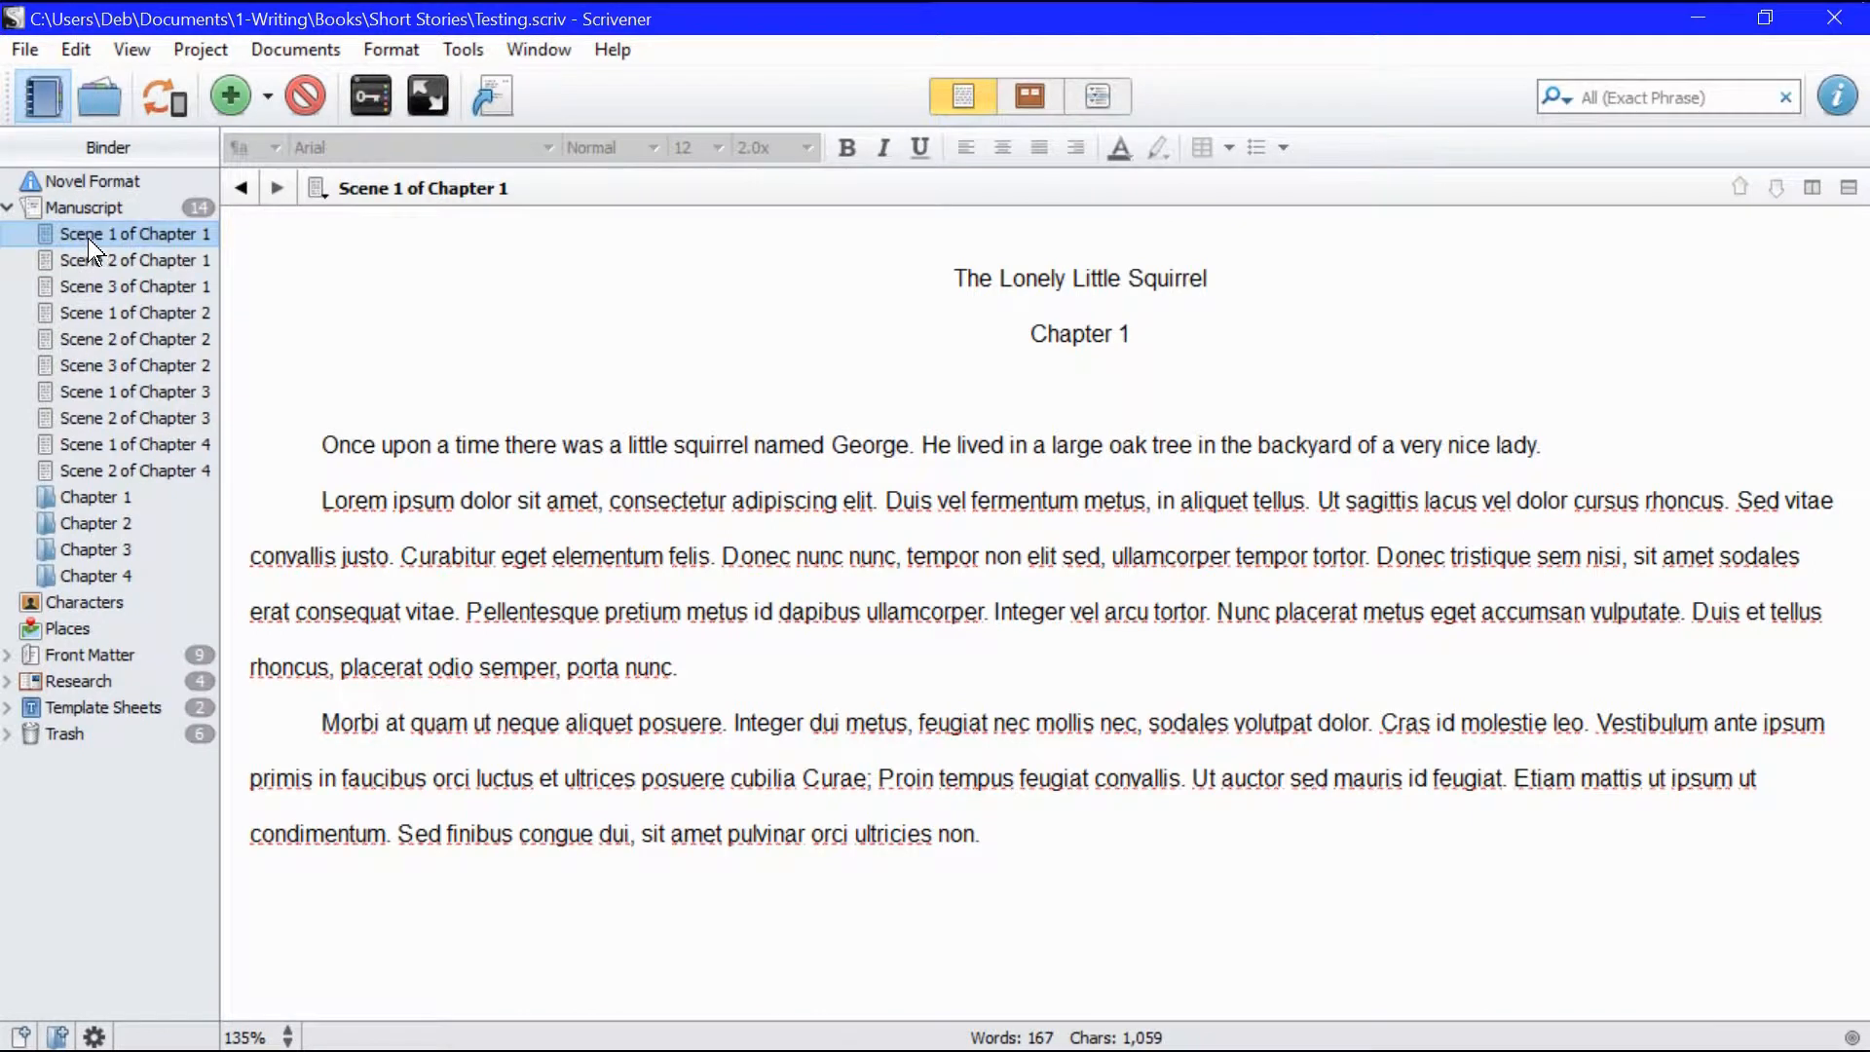
shift+click(119, 294)
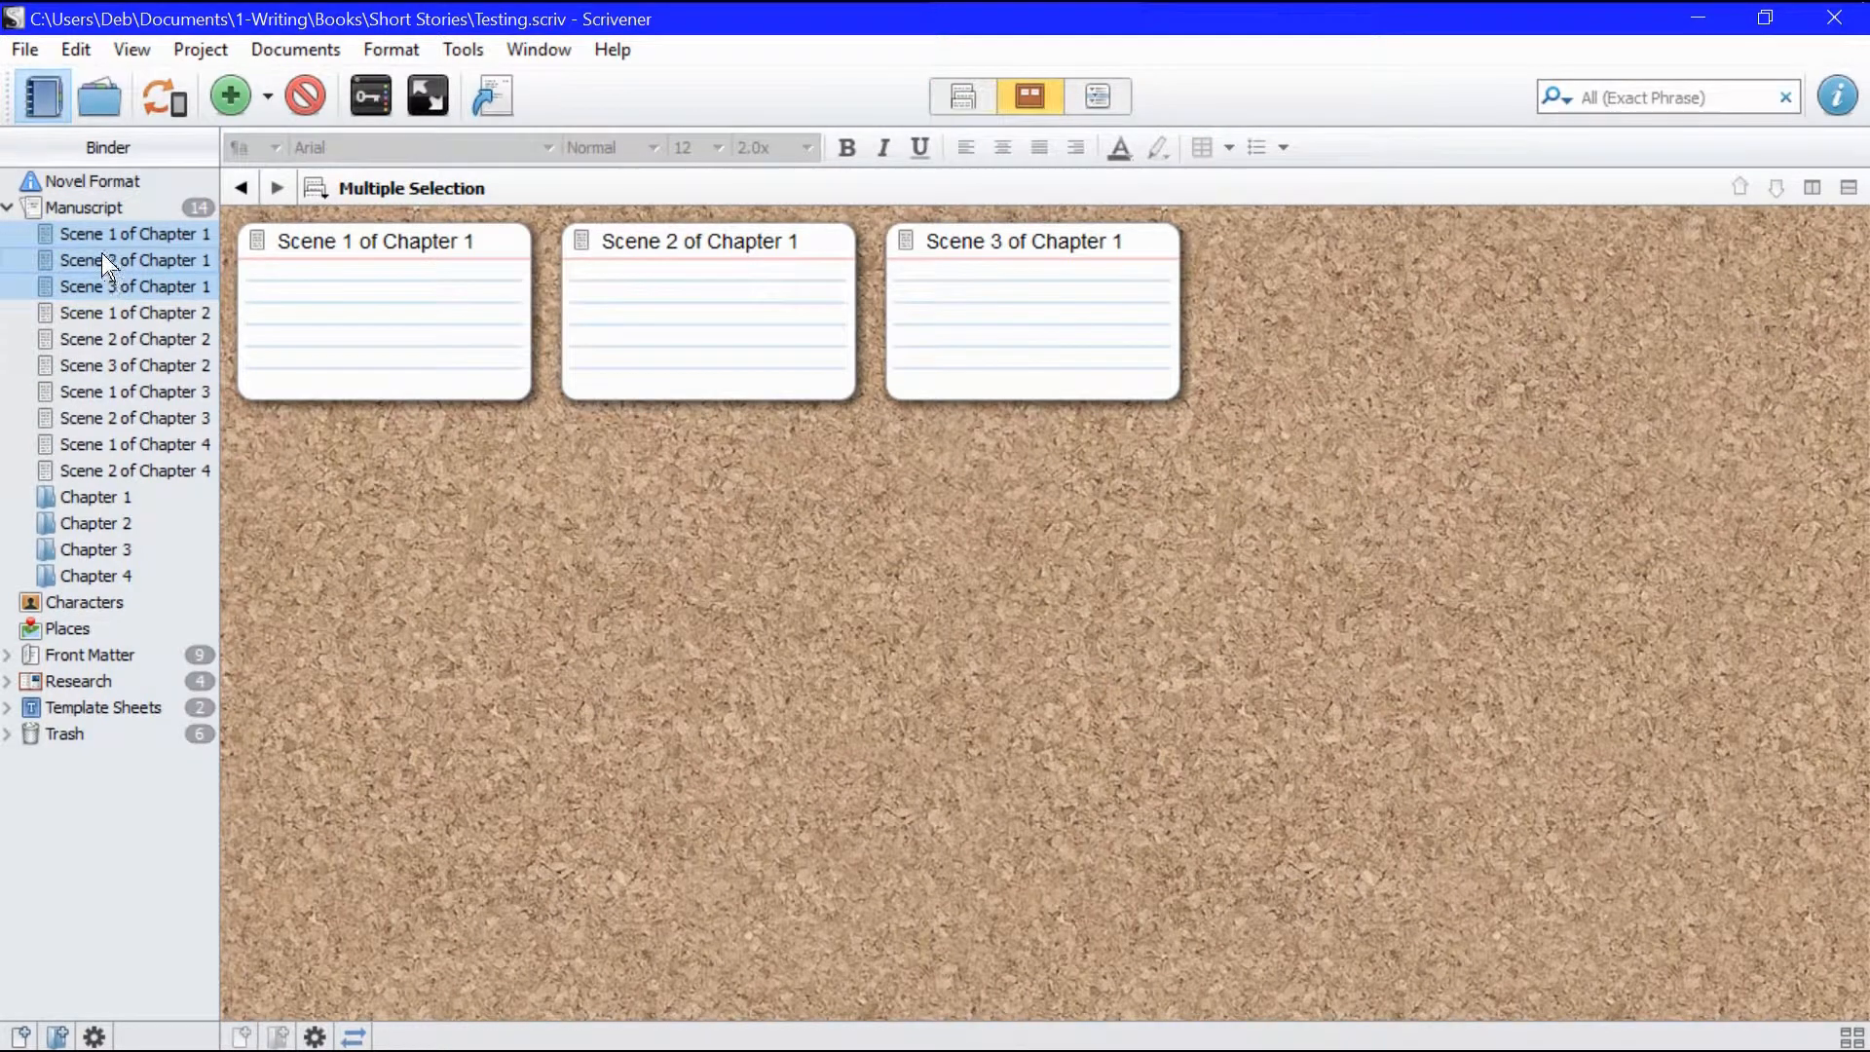
drag(102, 253, 167, 504)
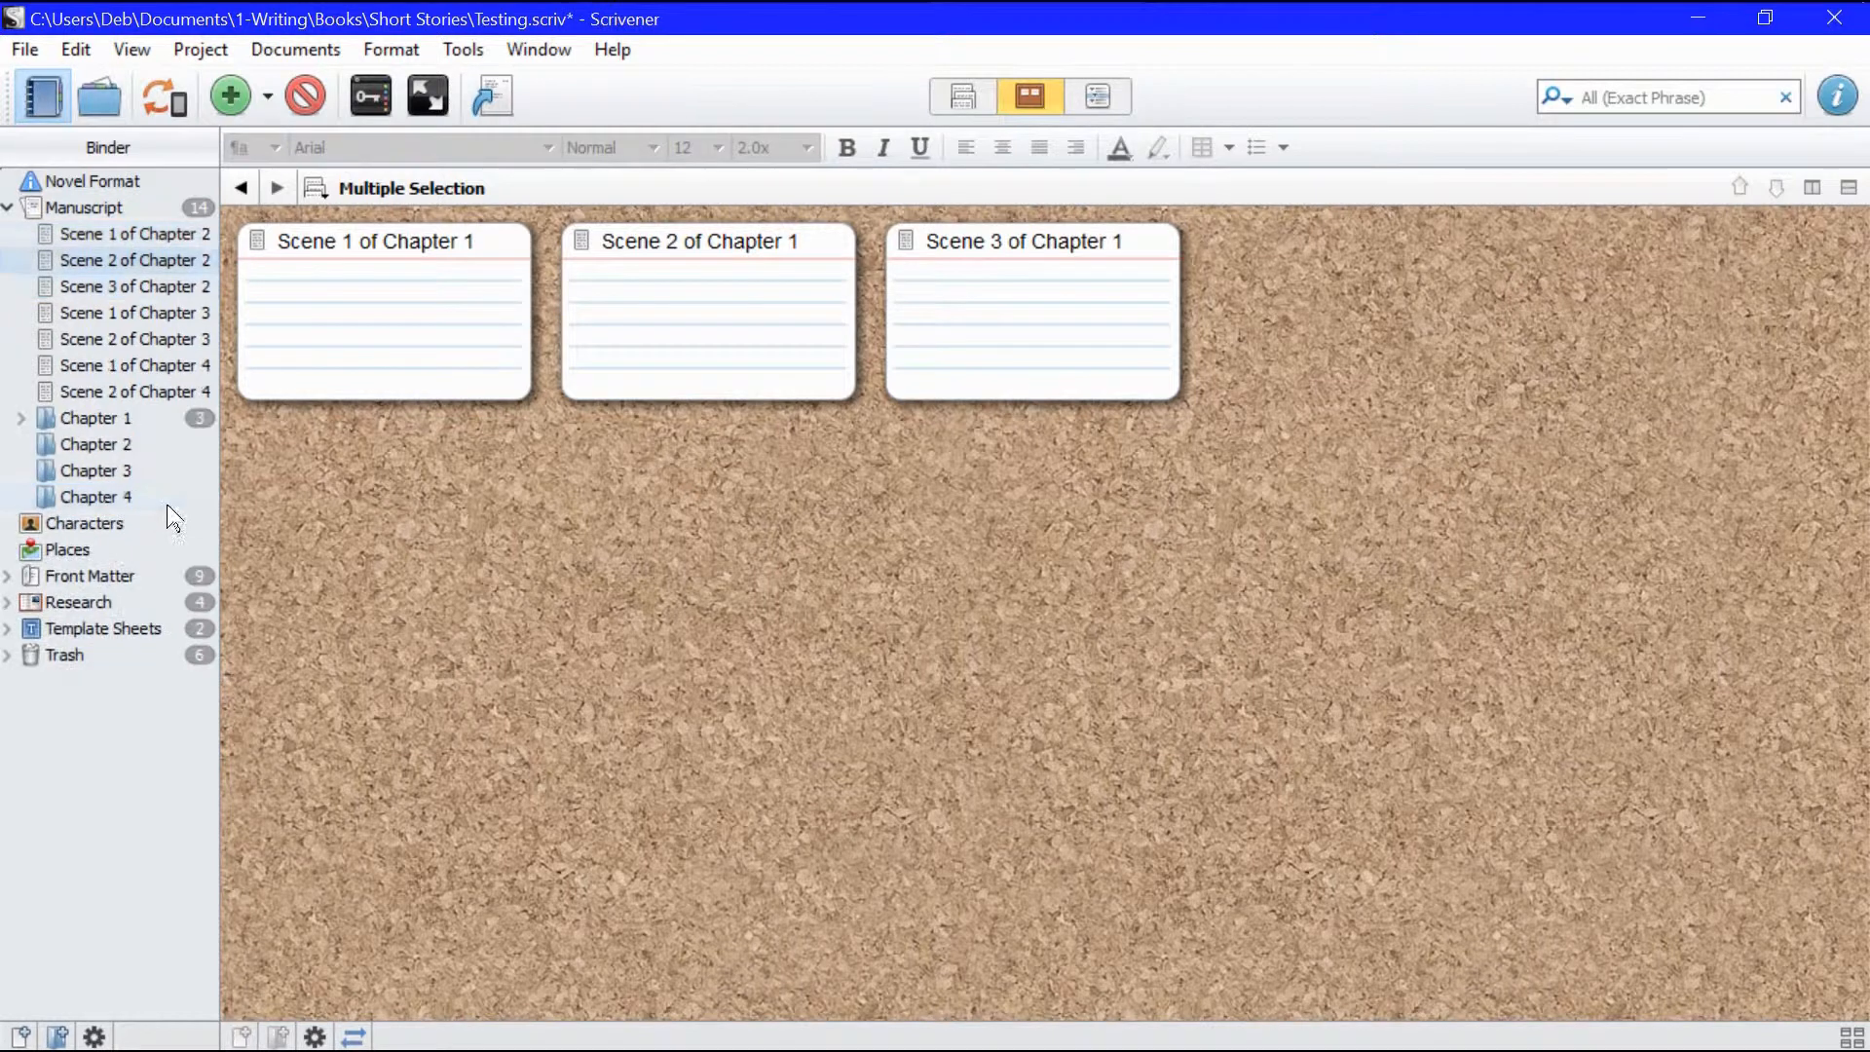
click(20, 418)
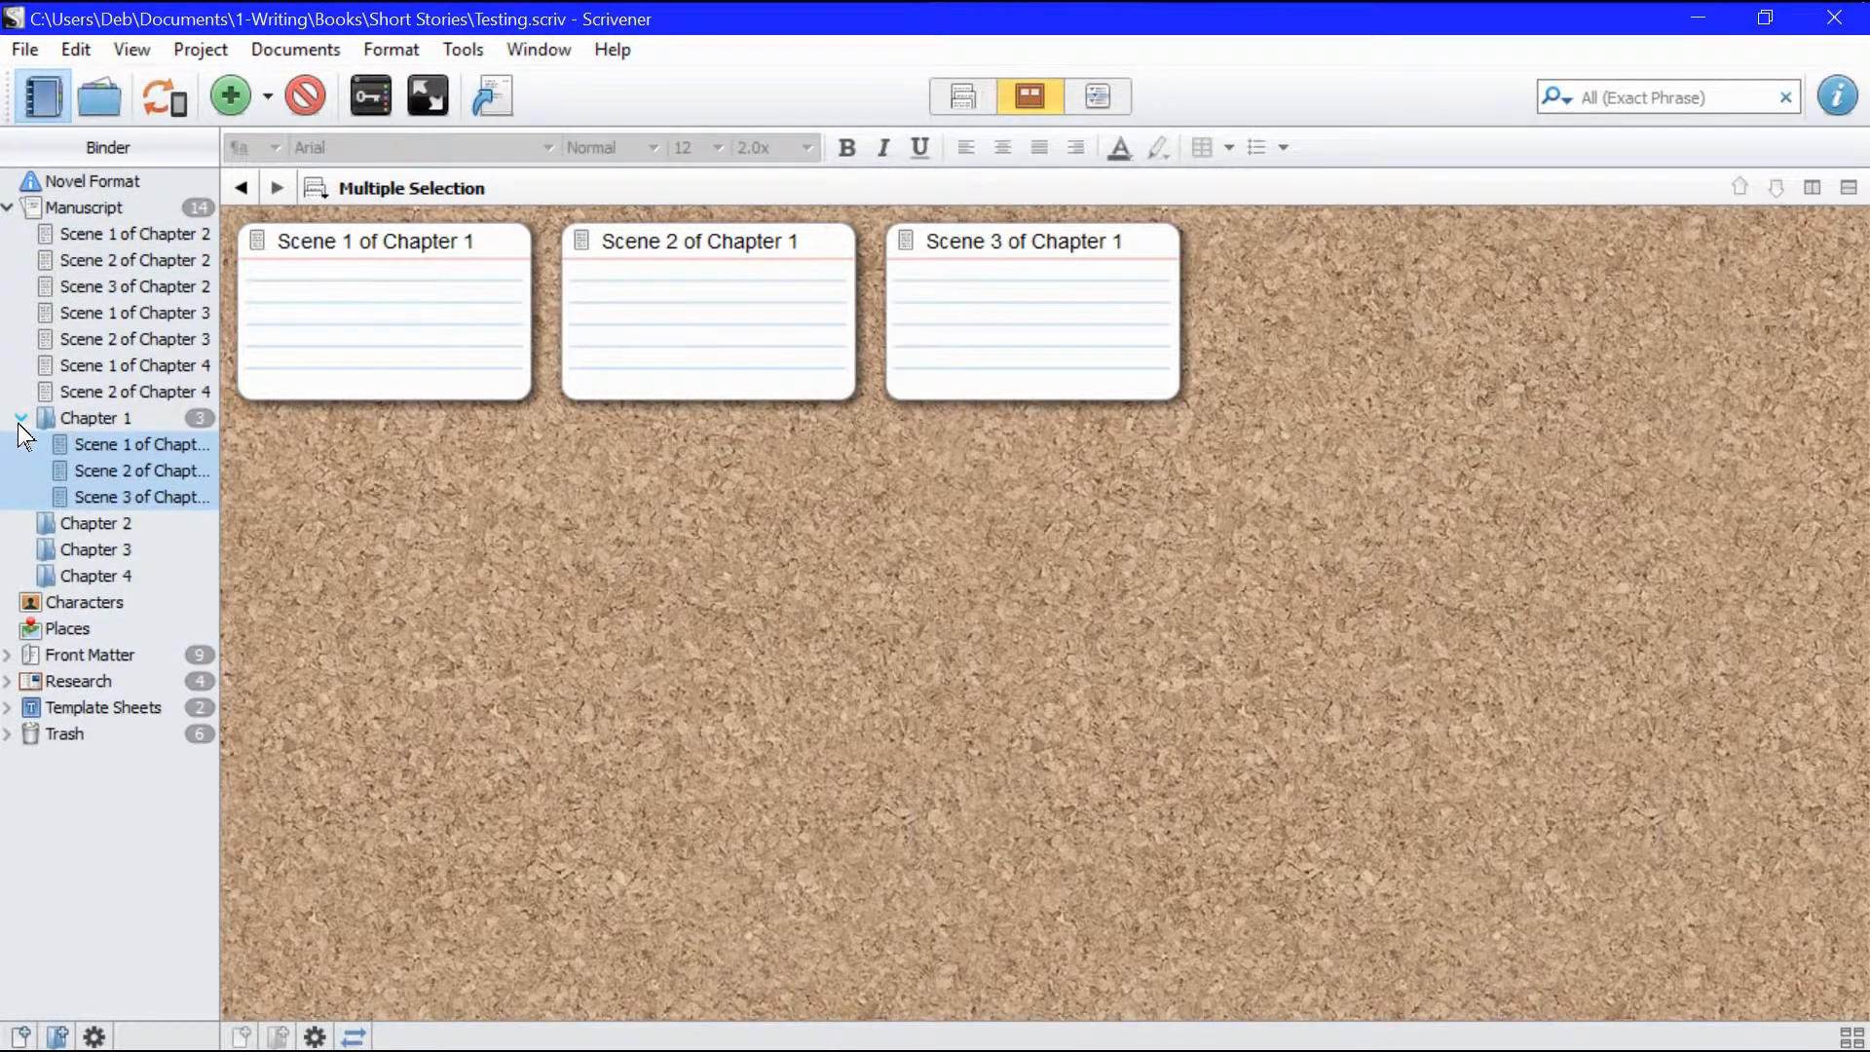
click(19, 420)
Step: Move Scenes 1, 2 and 3 of Chapter 2 together into the Chapter 2 folder
click(130, 238)
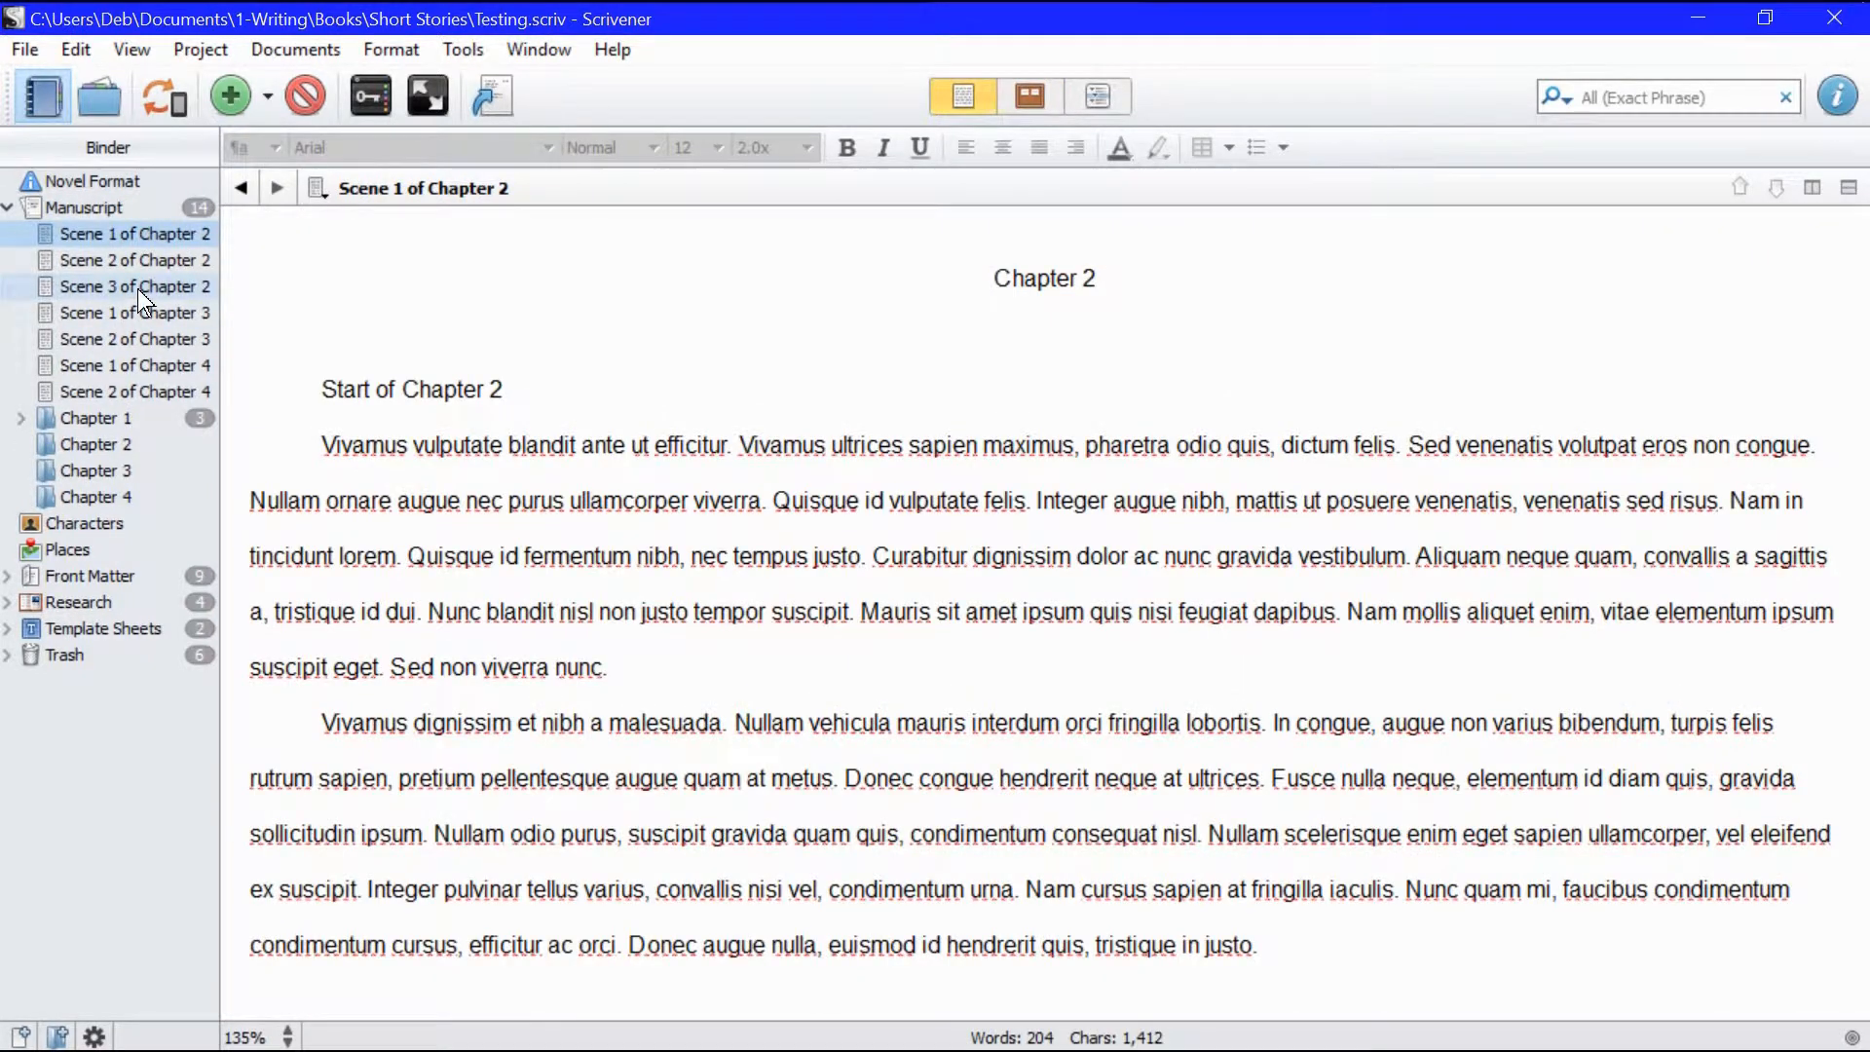
shift+click(137, 289)
drag(117, 266, 193, 452)
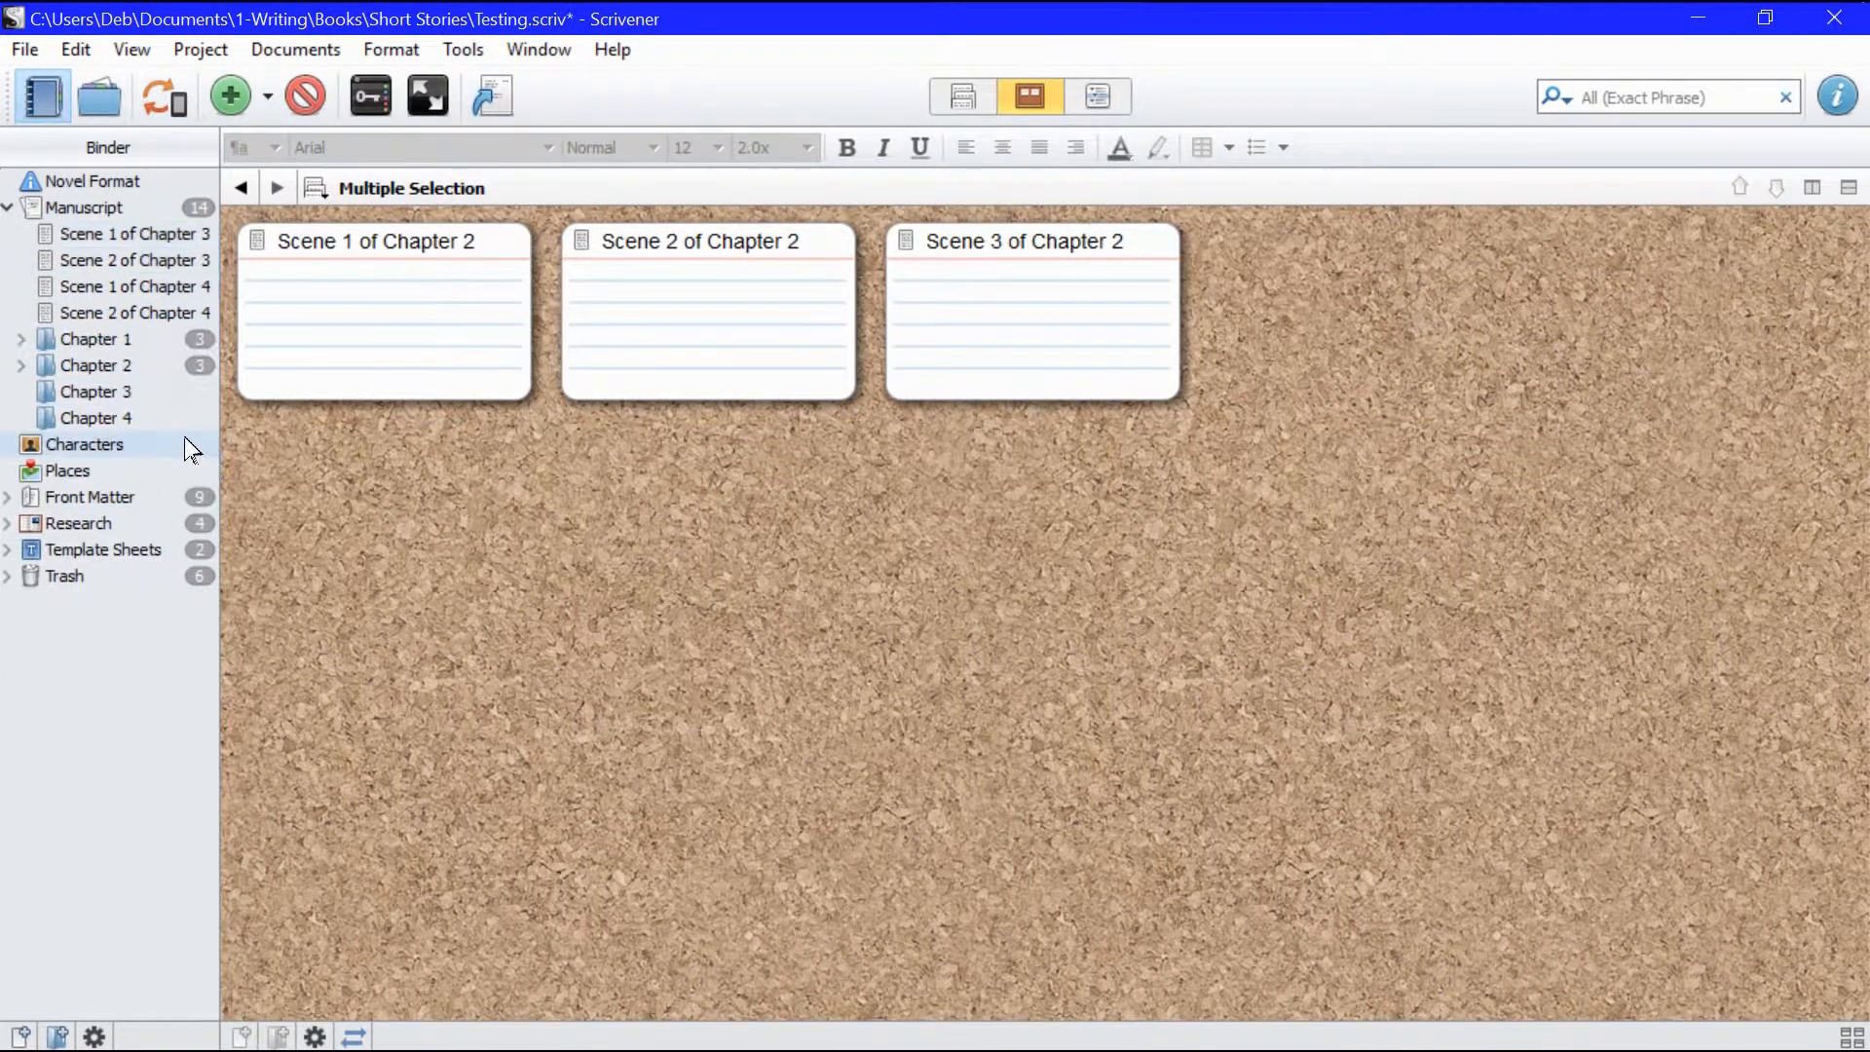
Step: Move Scenes 1 and 2 of Chapter 3 together into the Chapter 3 folder
click(113, 240)
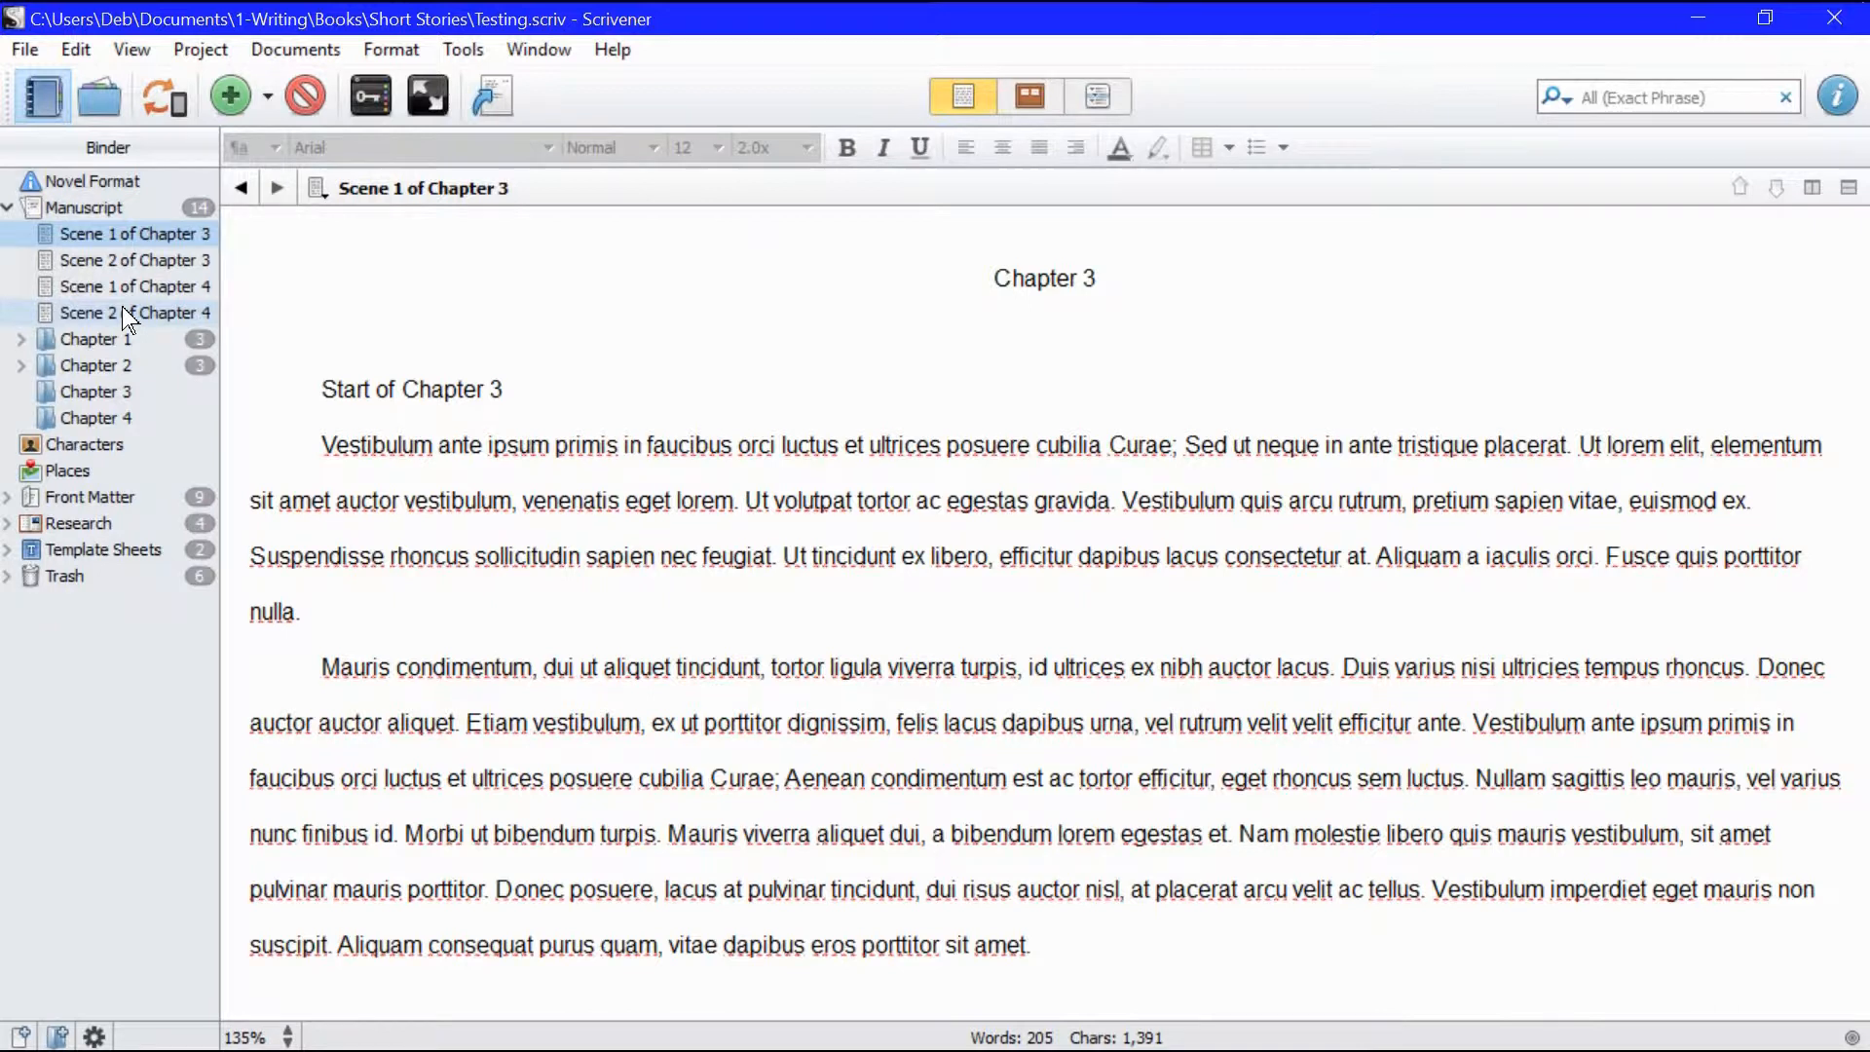
shift+click(108, 251)
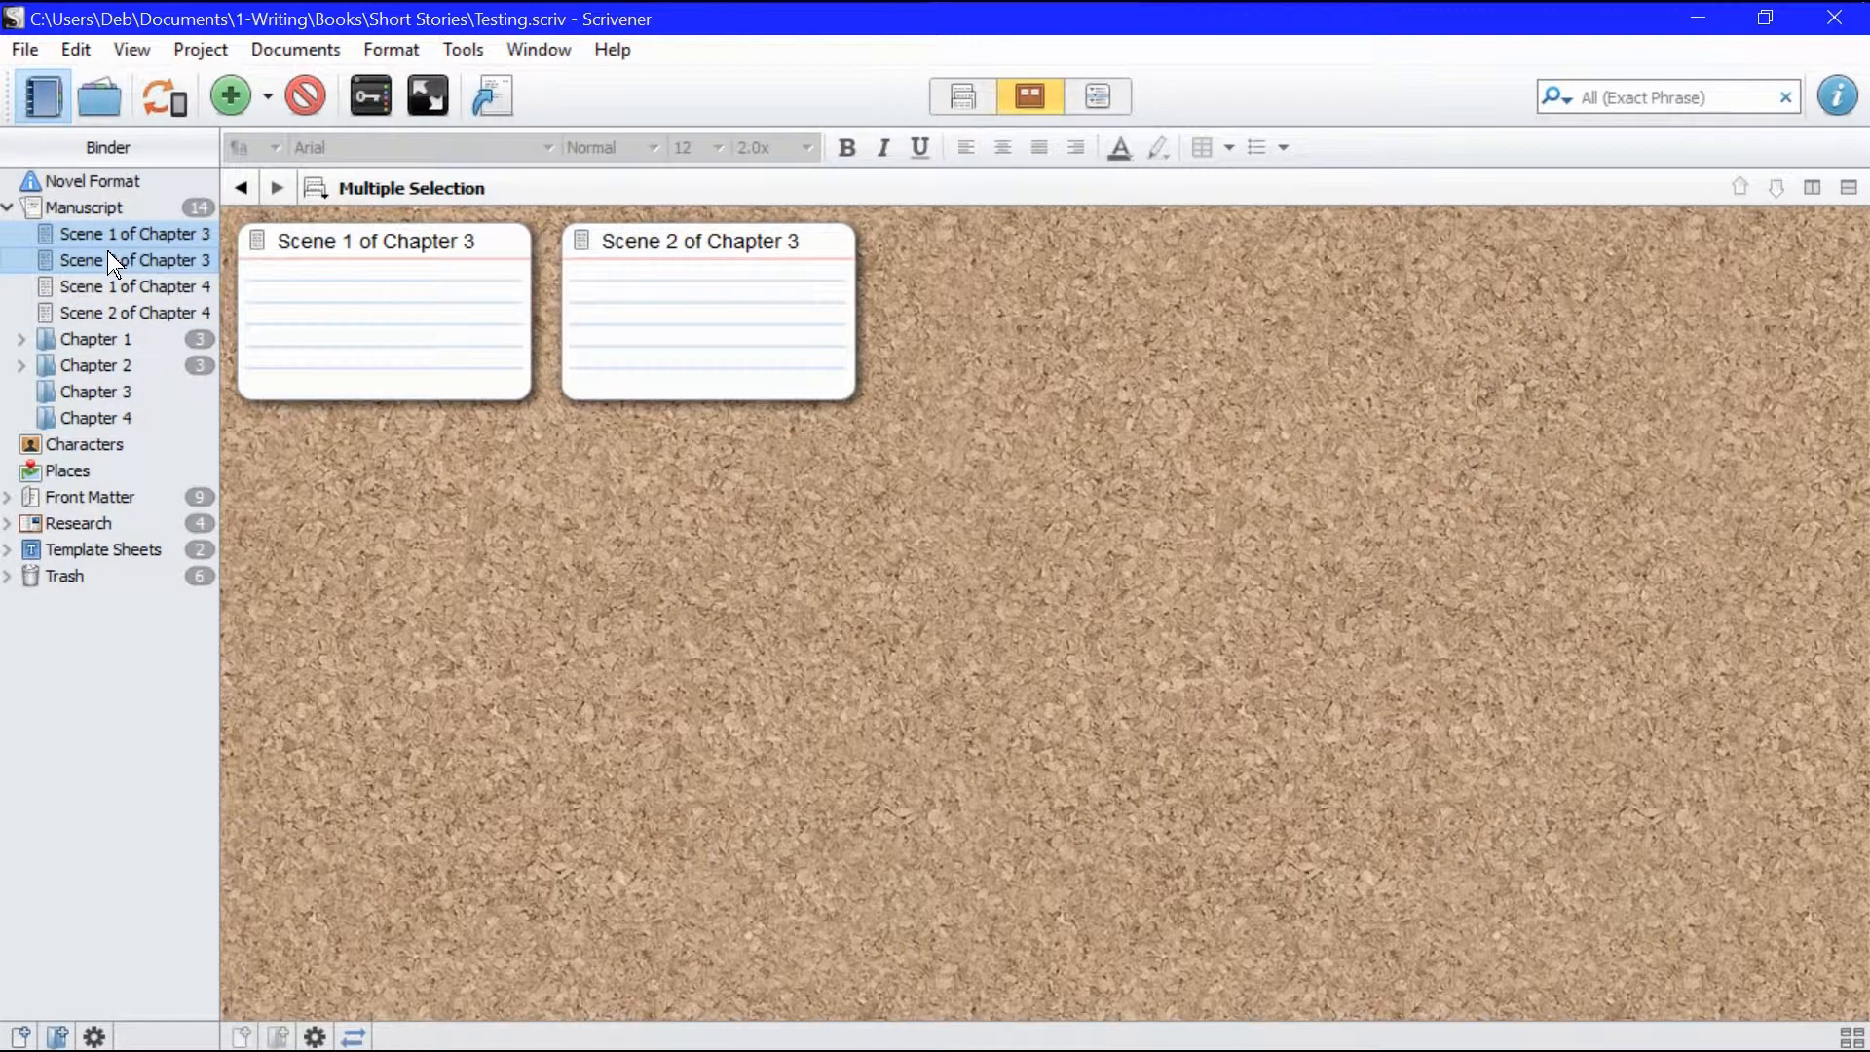
drag(128, 265, 143, 400)
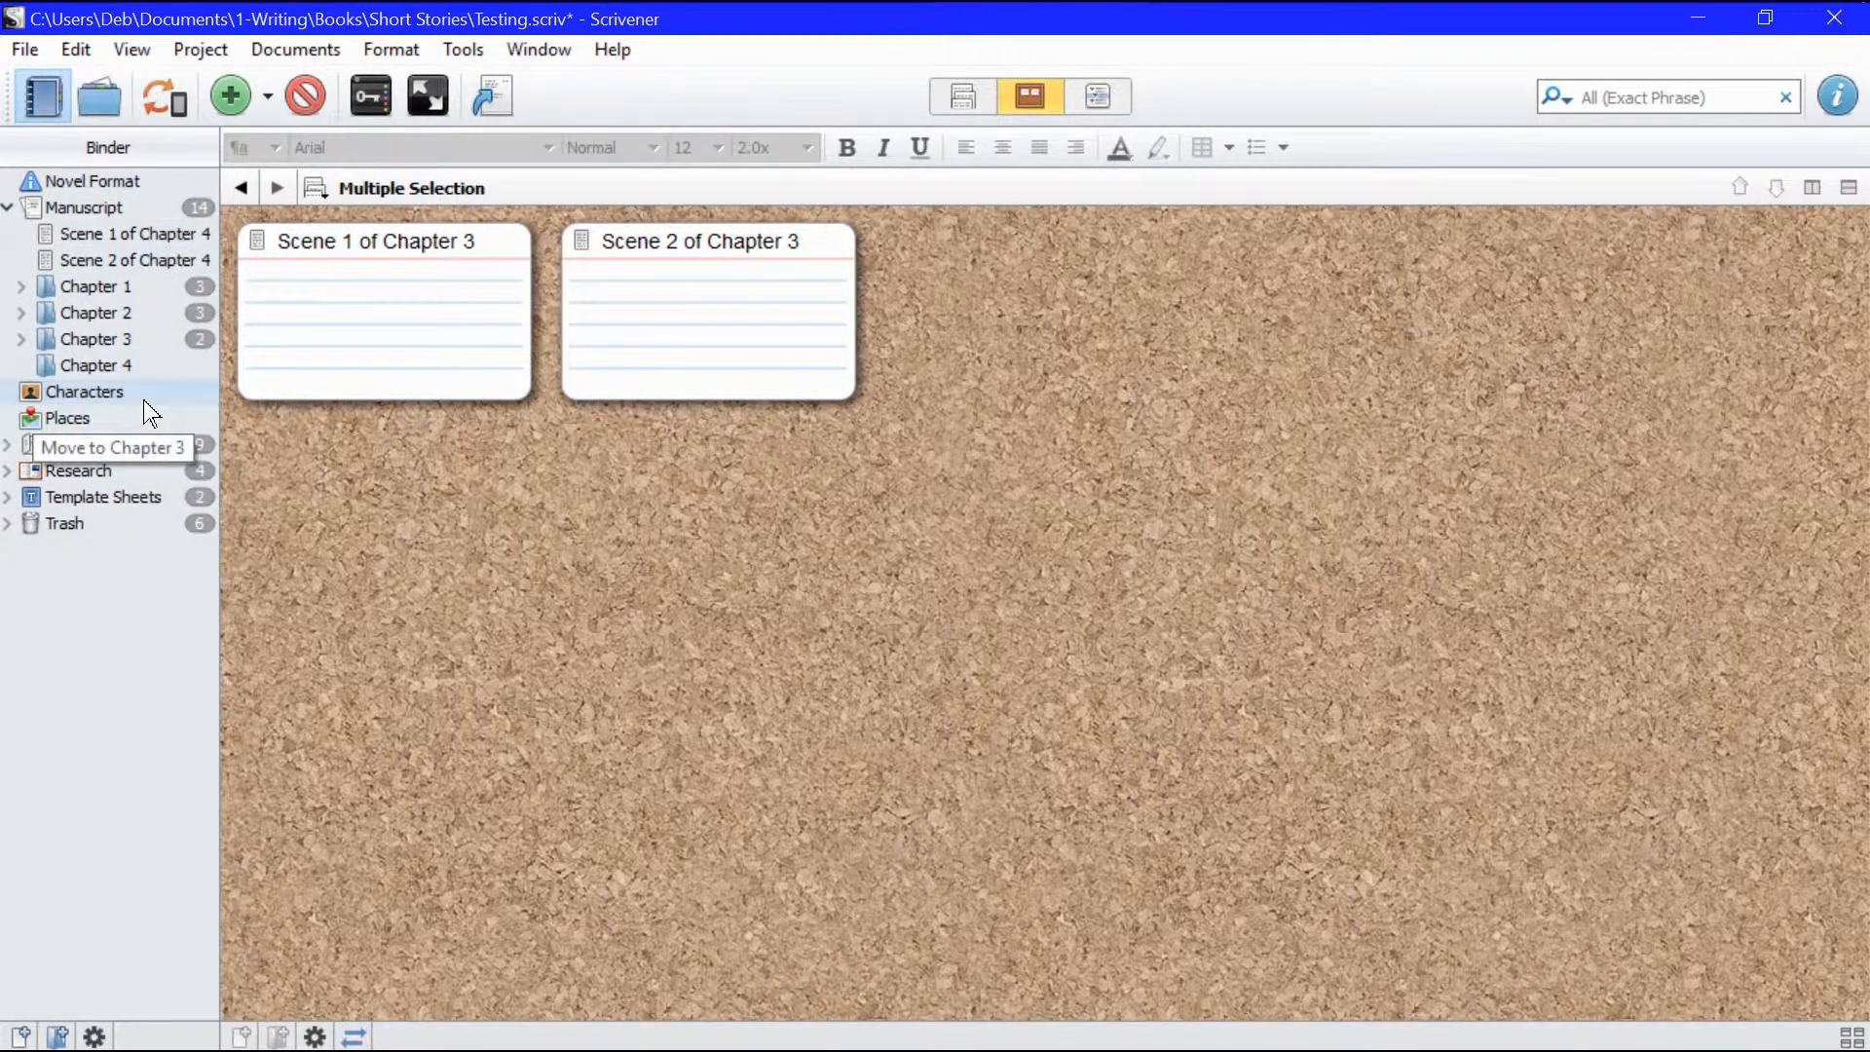
Step: Move Scenes 1 and 2 of Chapter 4 together into the Chapter 4 folder
click(117, 242)
shift+click(132, 271)
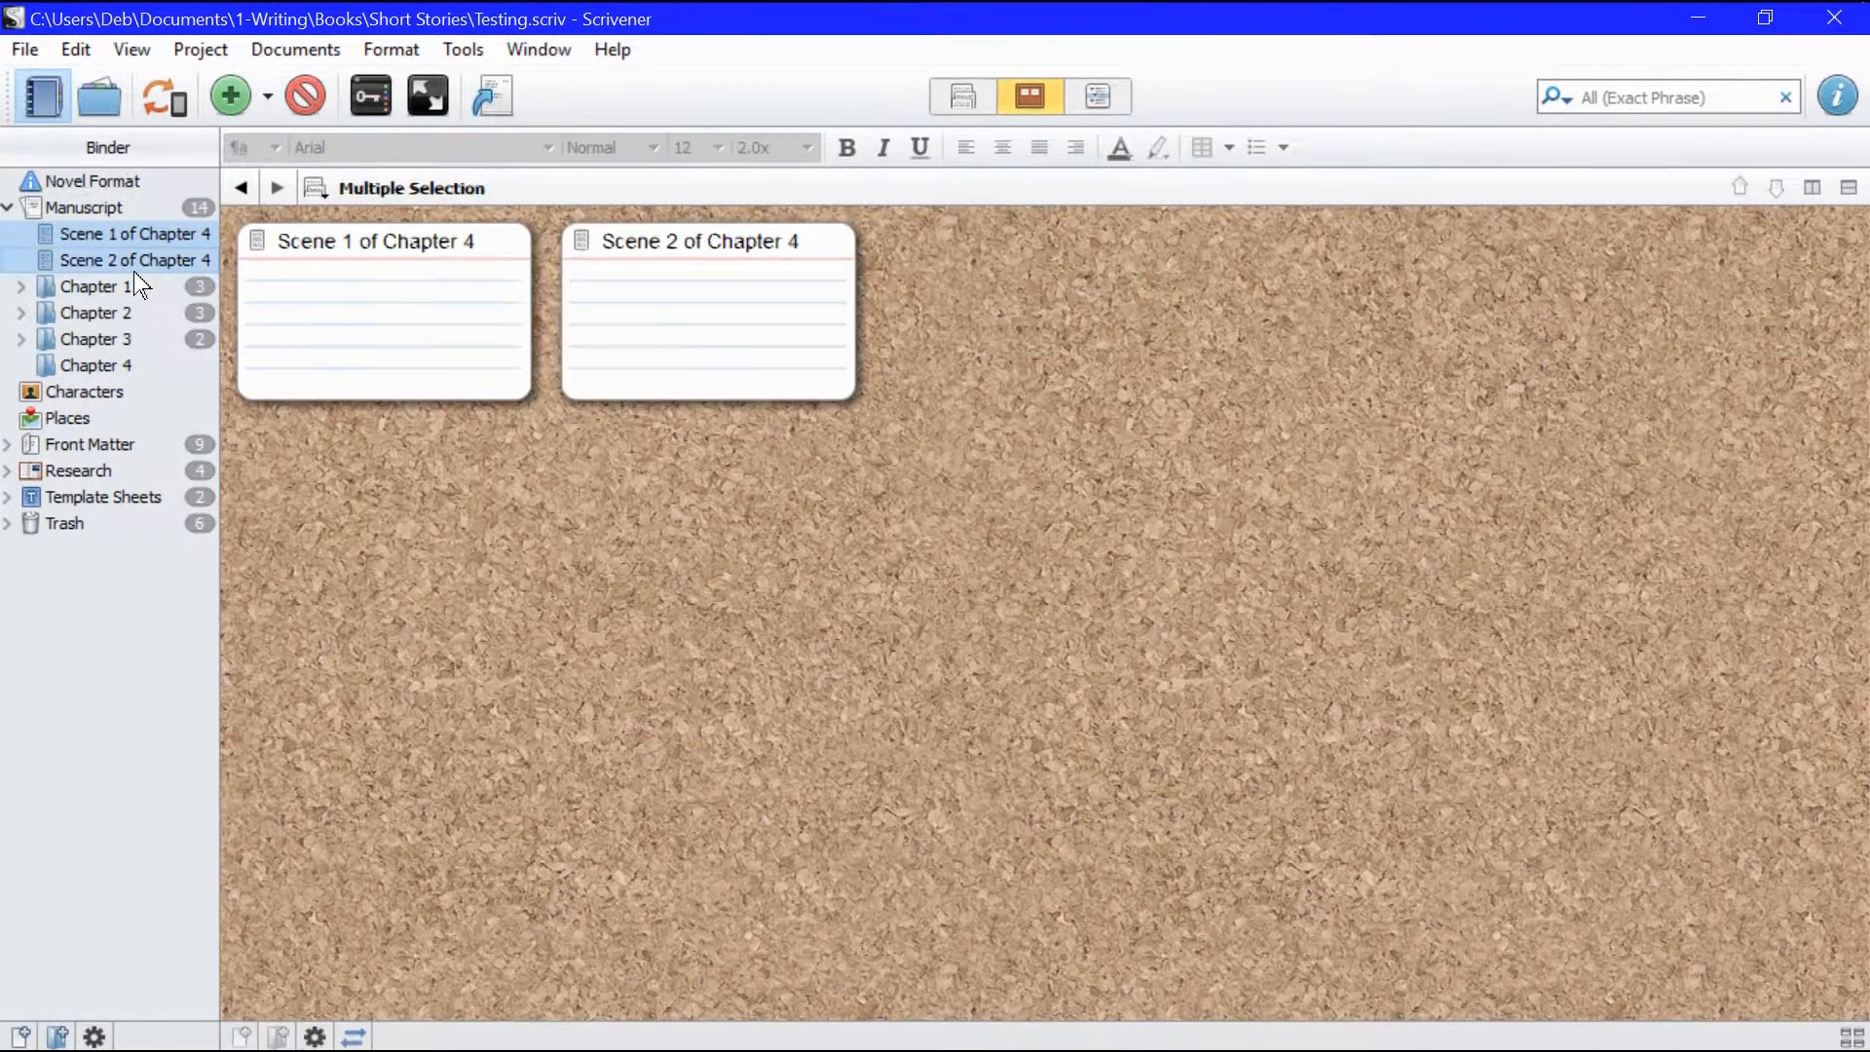
drag(132, 270, 141, 371)
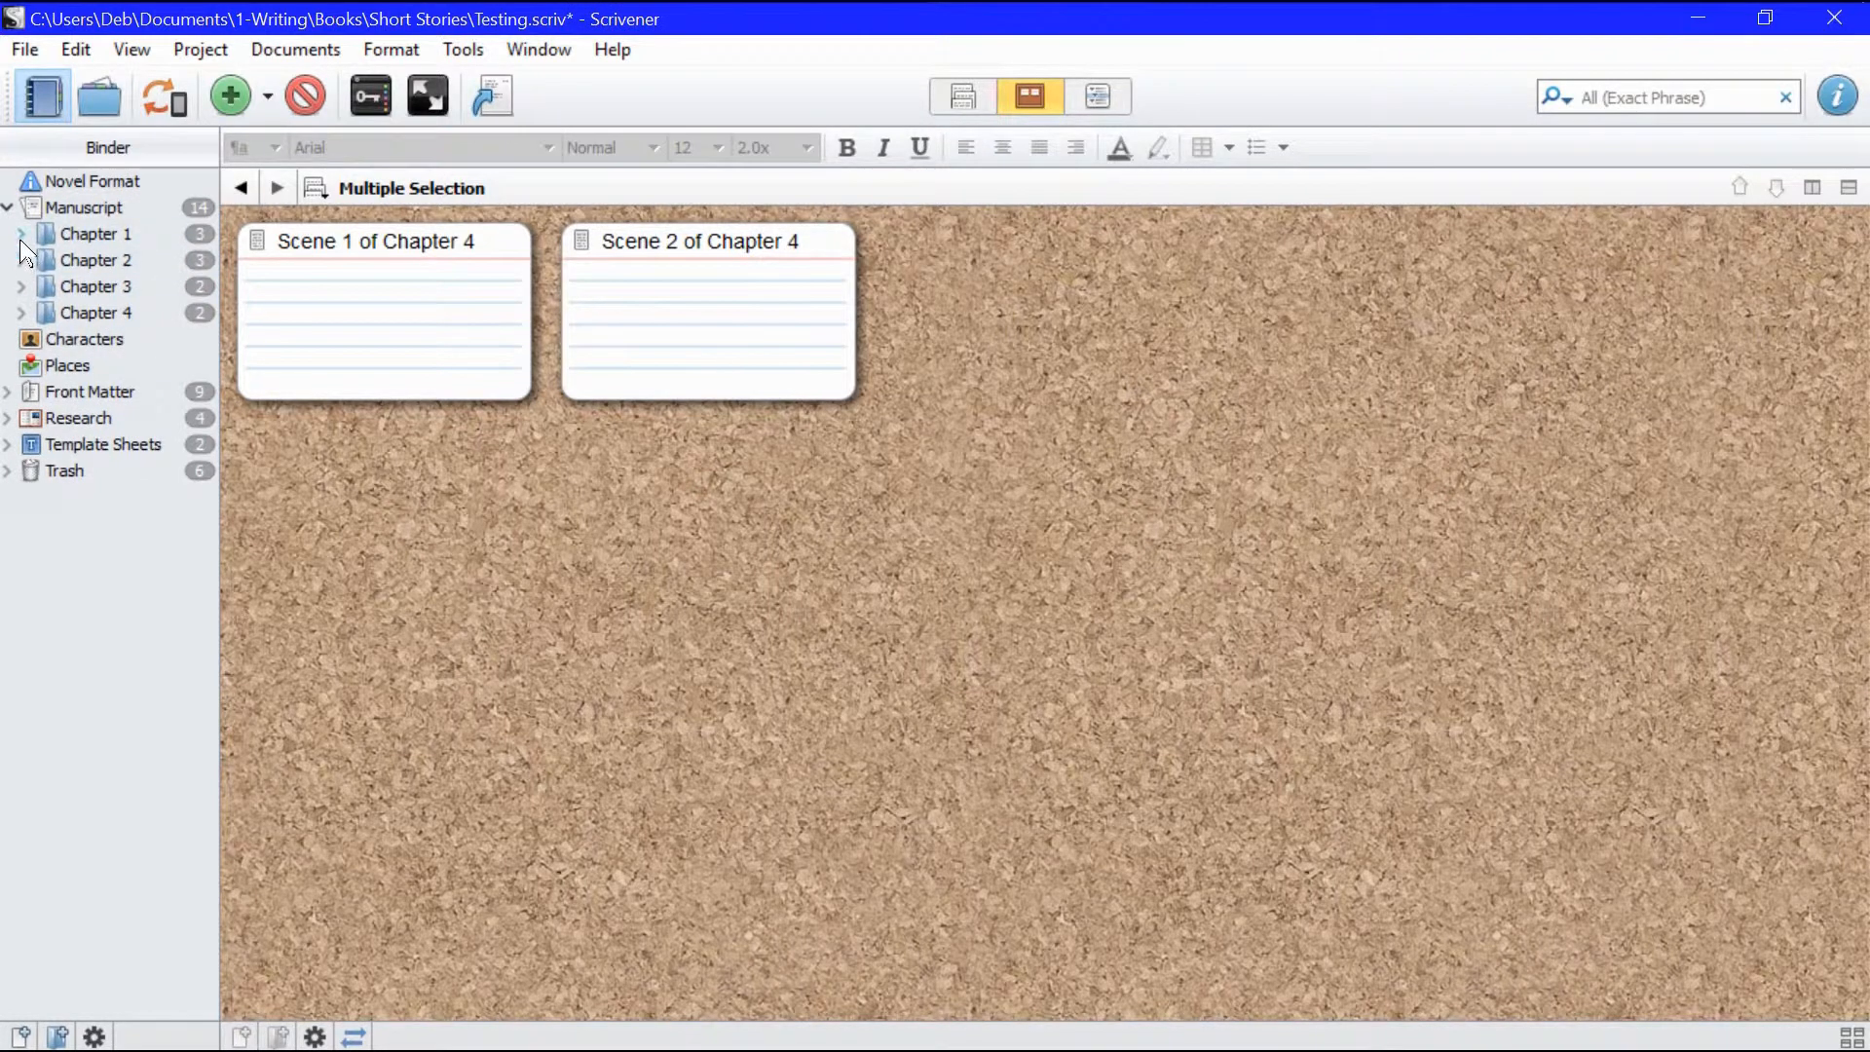
Step: Expand the Chapter 1, Chapter 2, Chapter 3 and Chapter 4 folders in the Binder to show their scenes
click(20, 235)
click(39, 260)
click(21, 341)
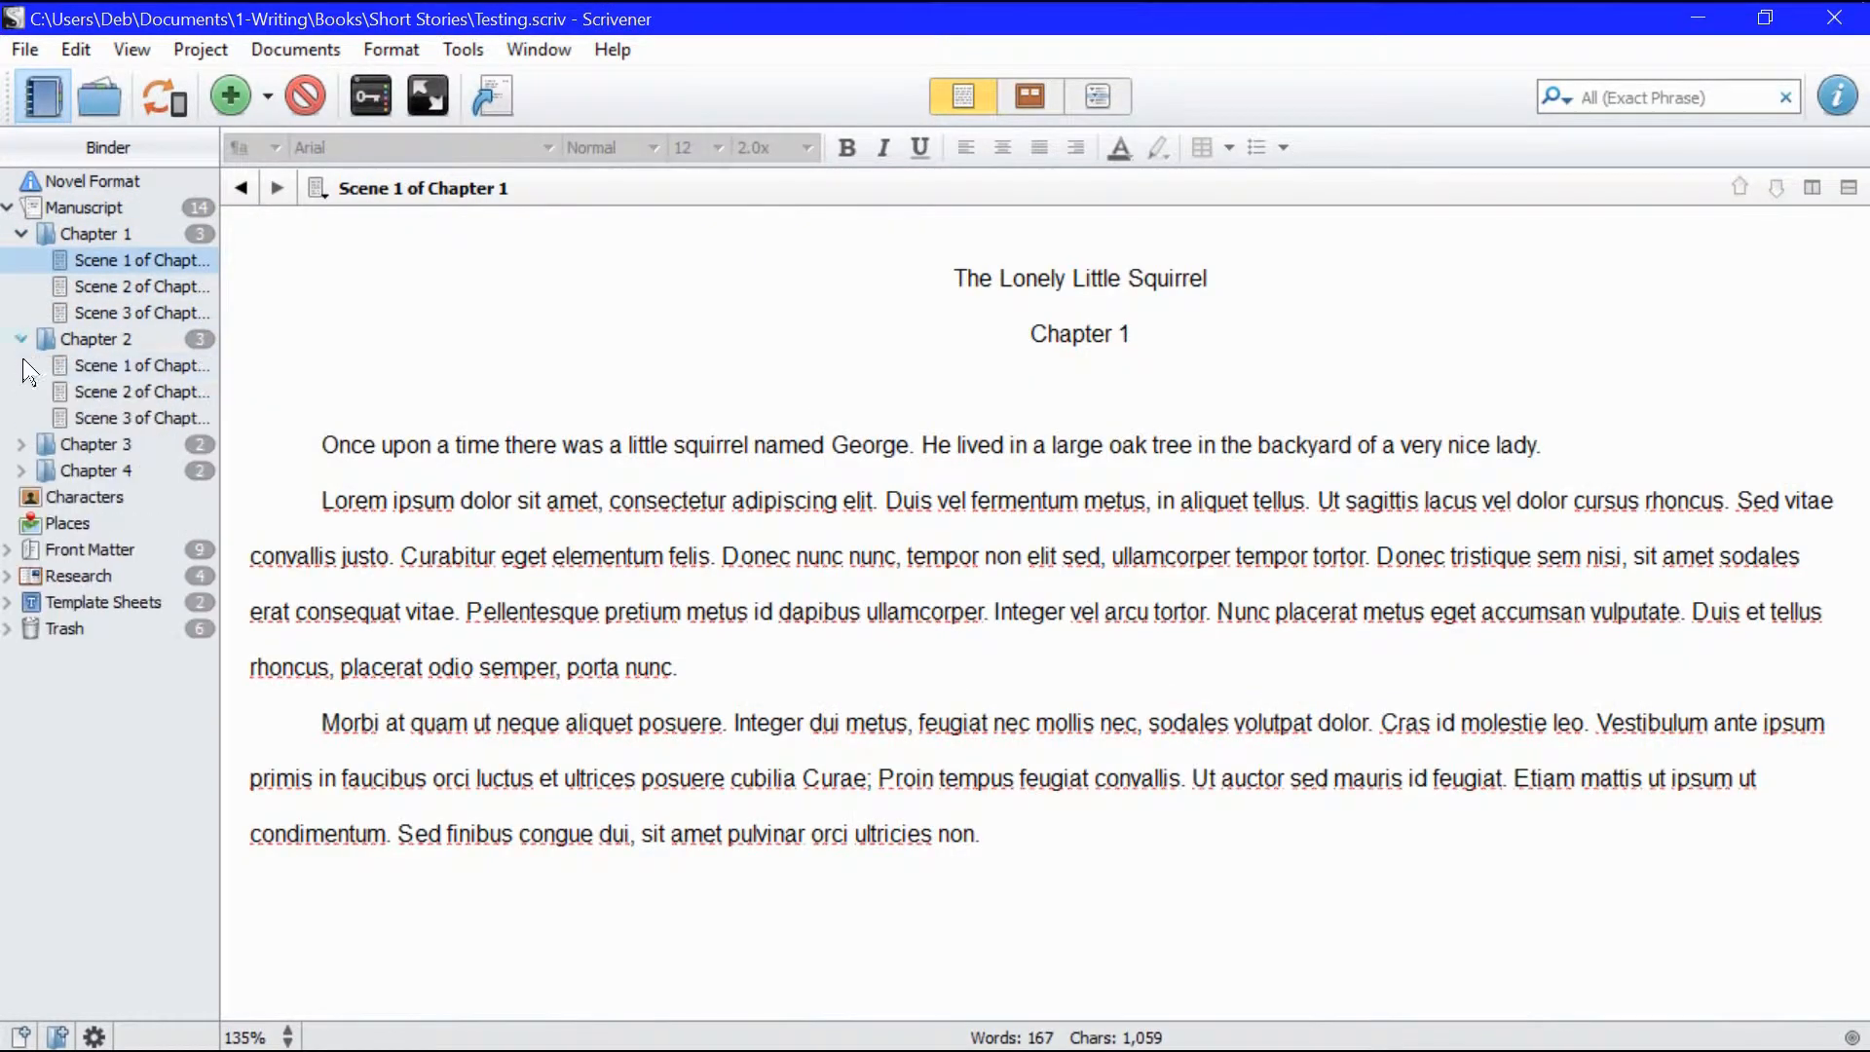
click(21, 445)
click(44, 526)
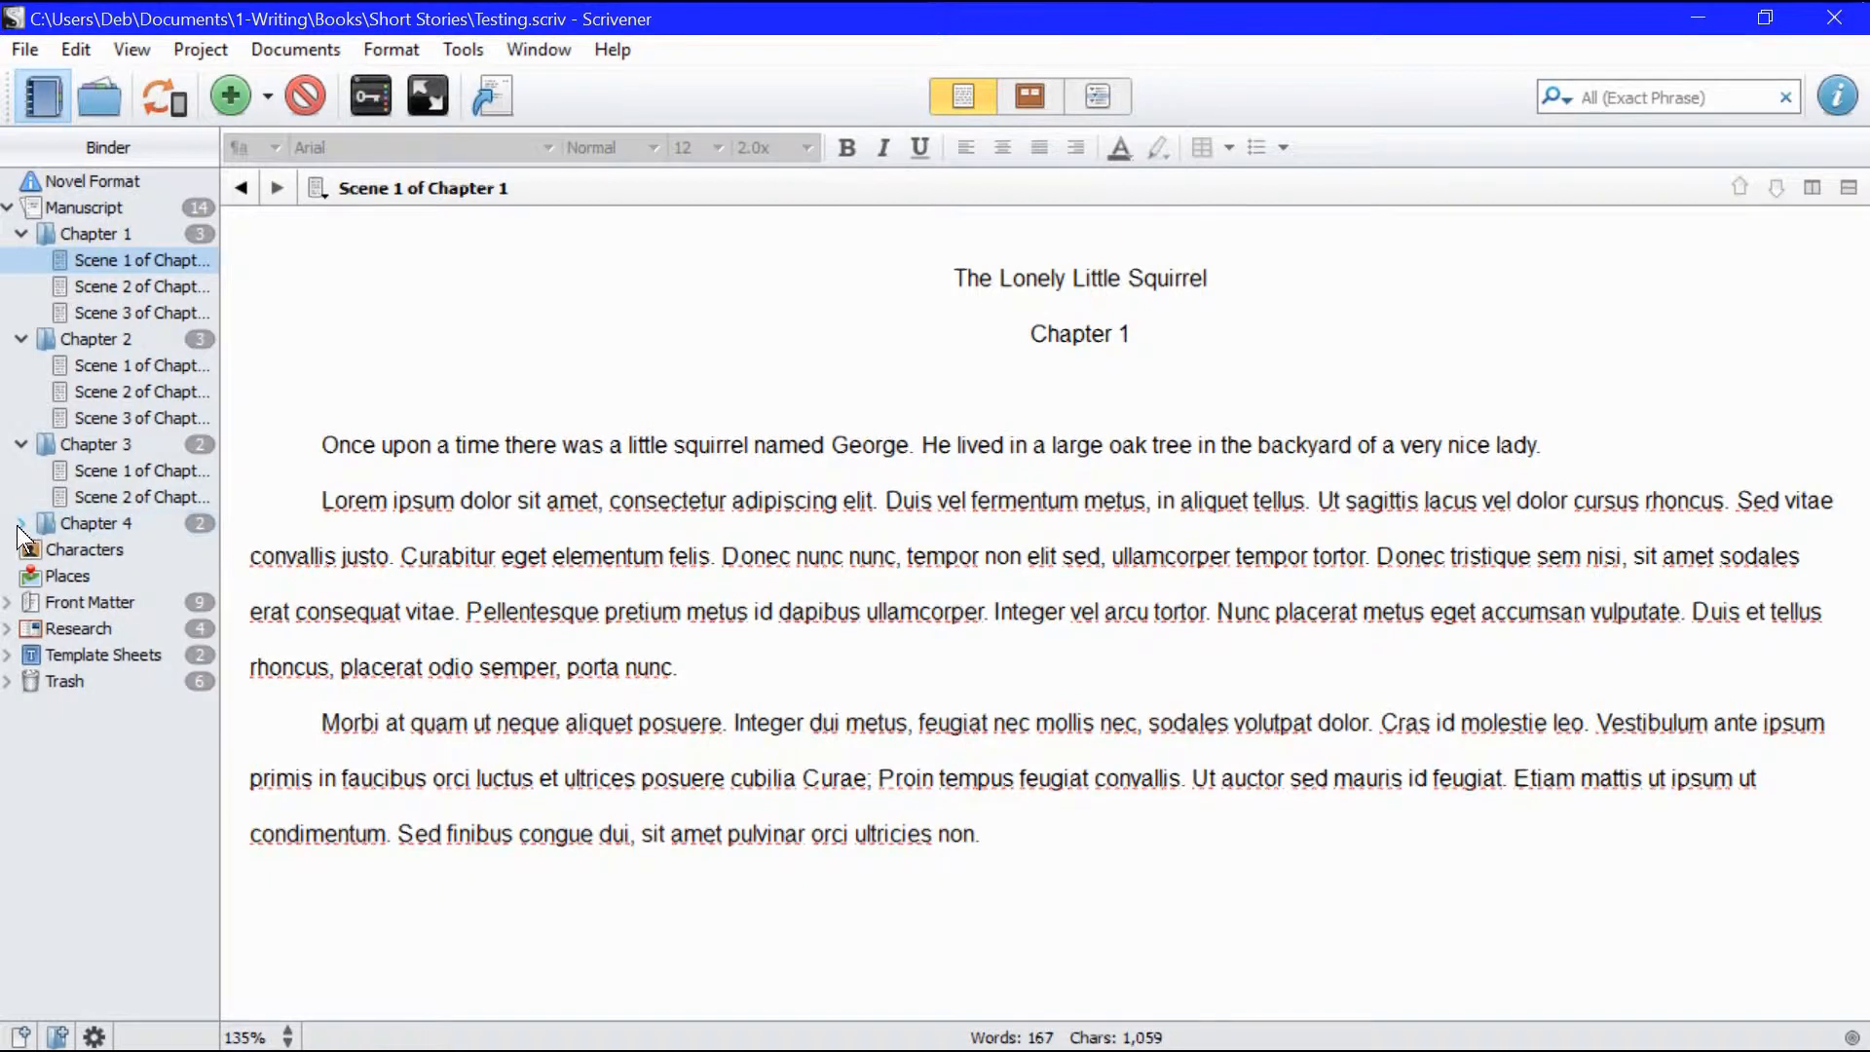
click(22, 524)
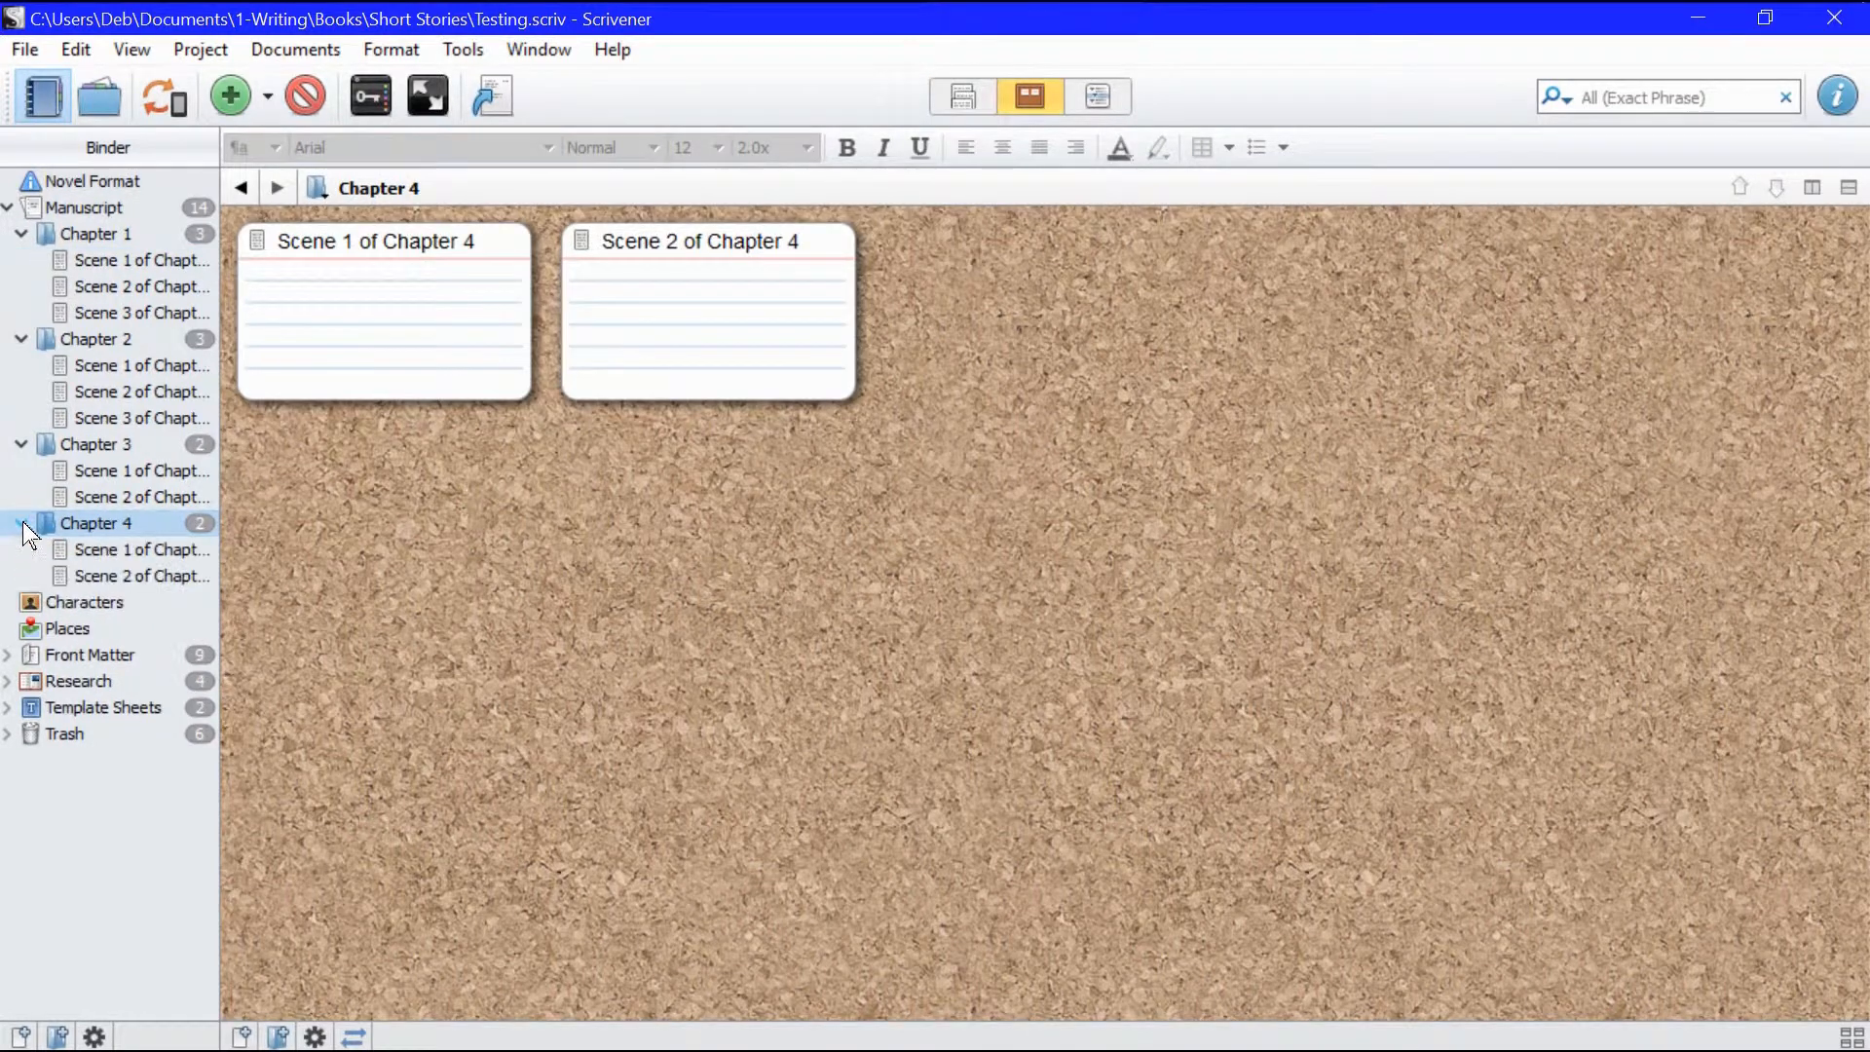
Step: Review the scenes of Chapters 4 and 3, and highlight the book title and chapter heading in Scene 1 of Chapter 1
click(125, 549)
click(134, 575)
click(149, 497)
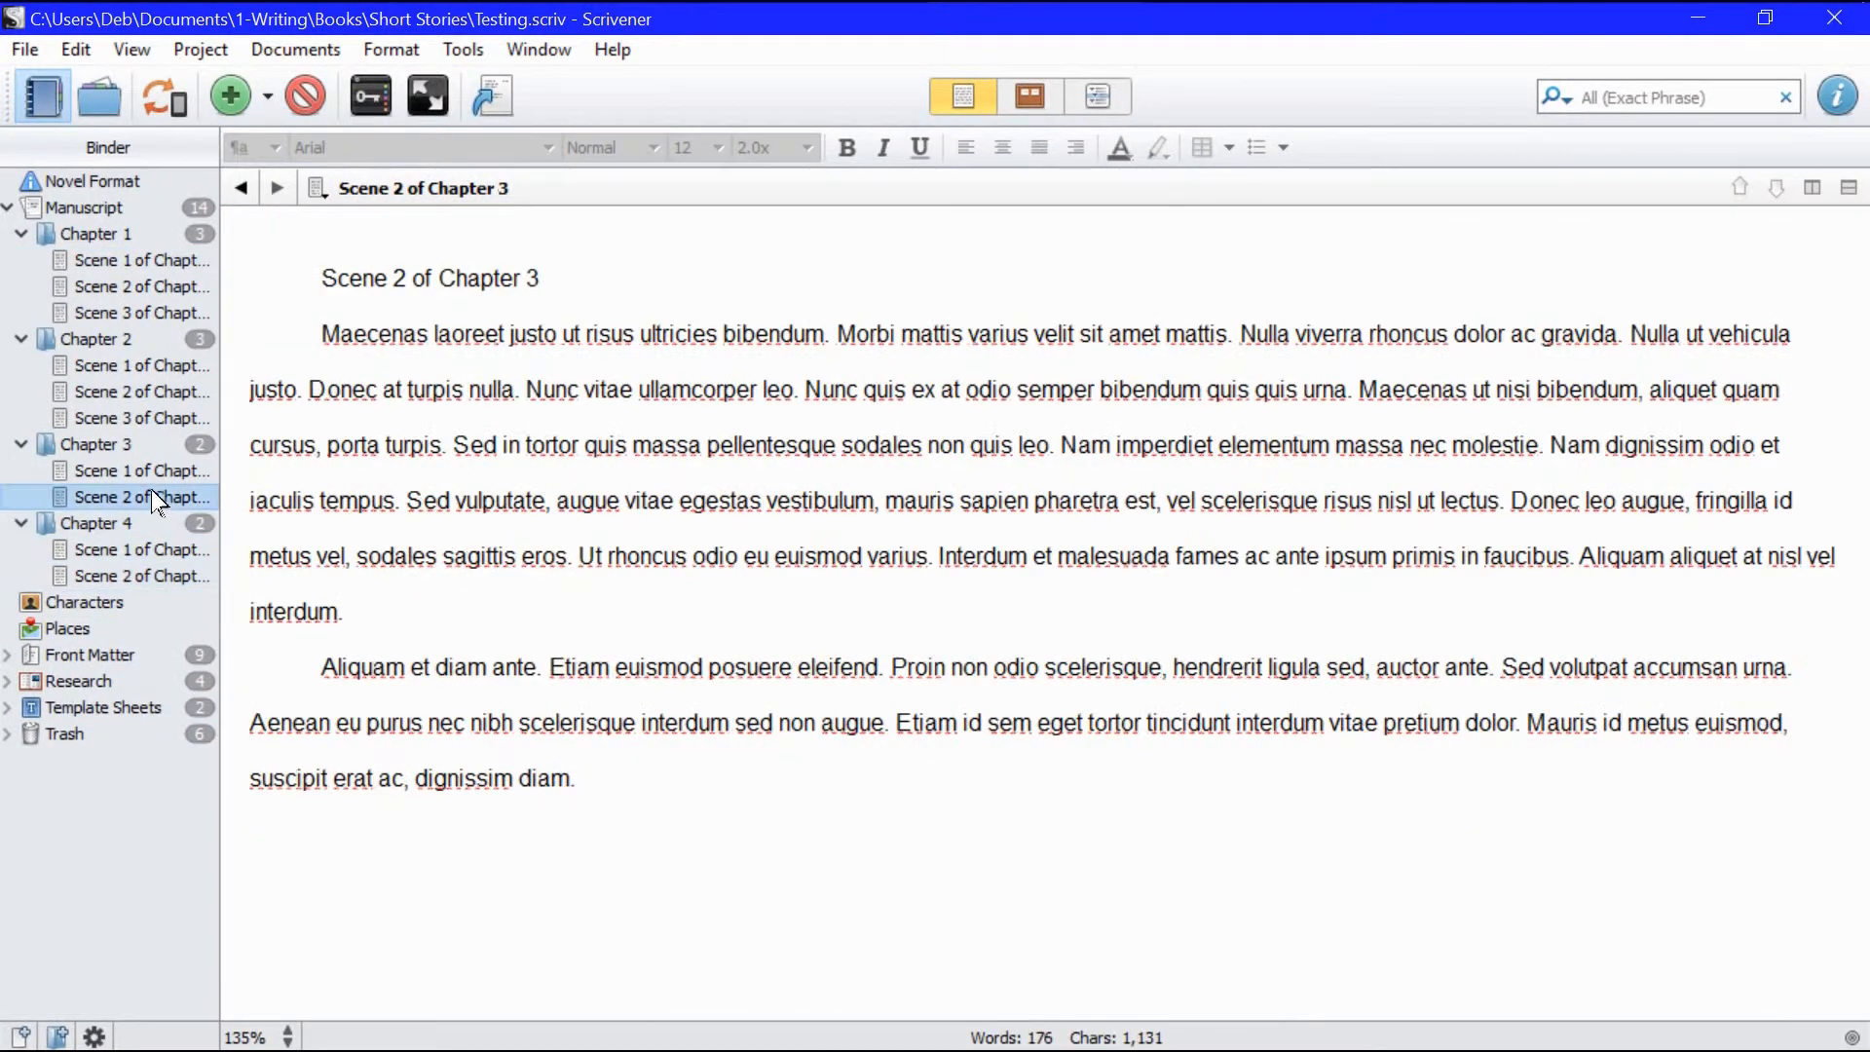
click(151, 470)
click(132, 259)
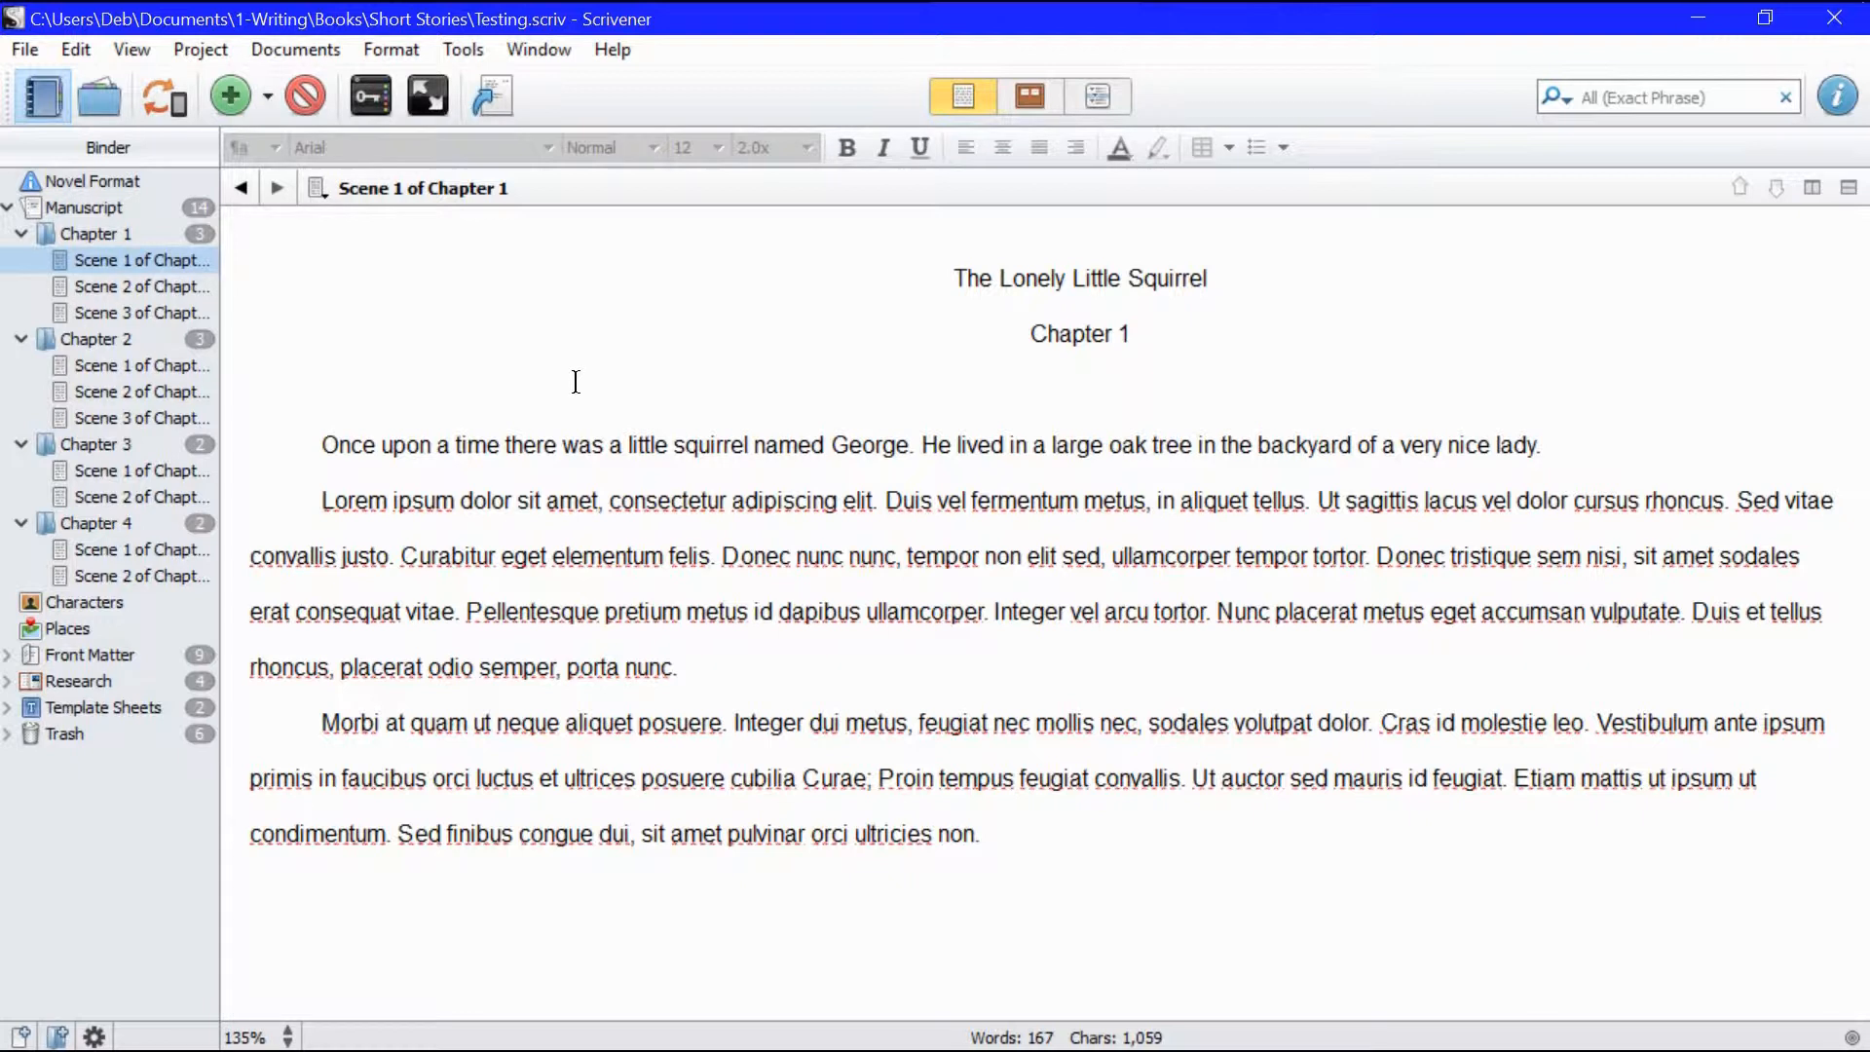
click(1163, 342)
drag(1163, 342, 889, 294)
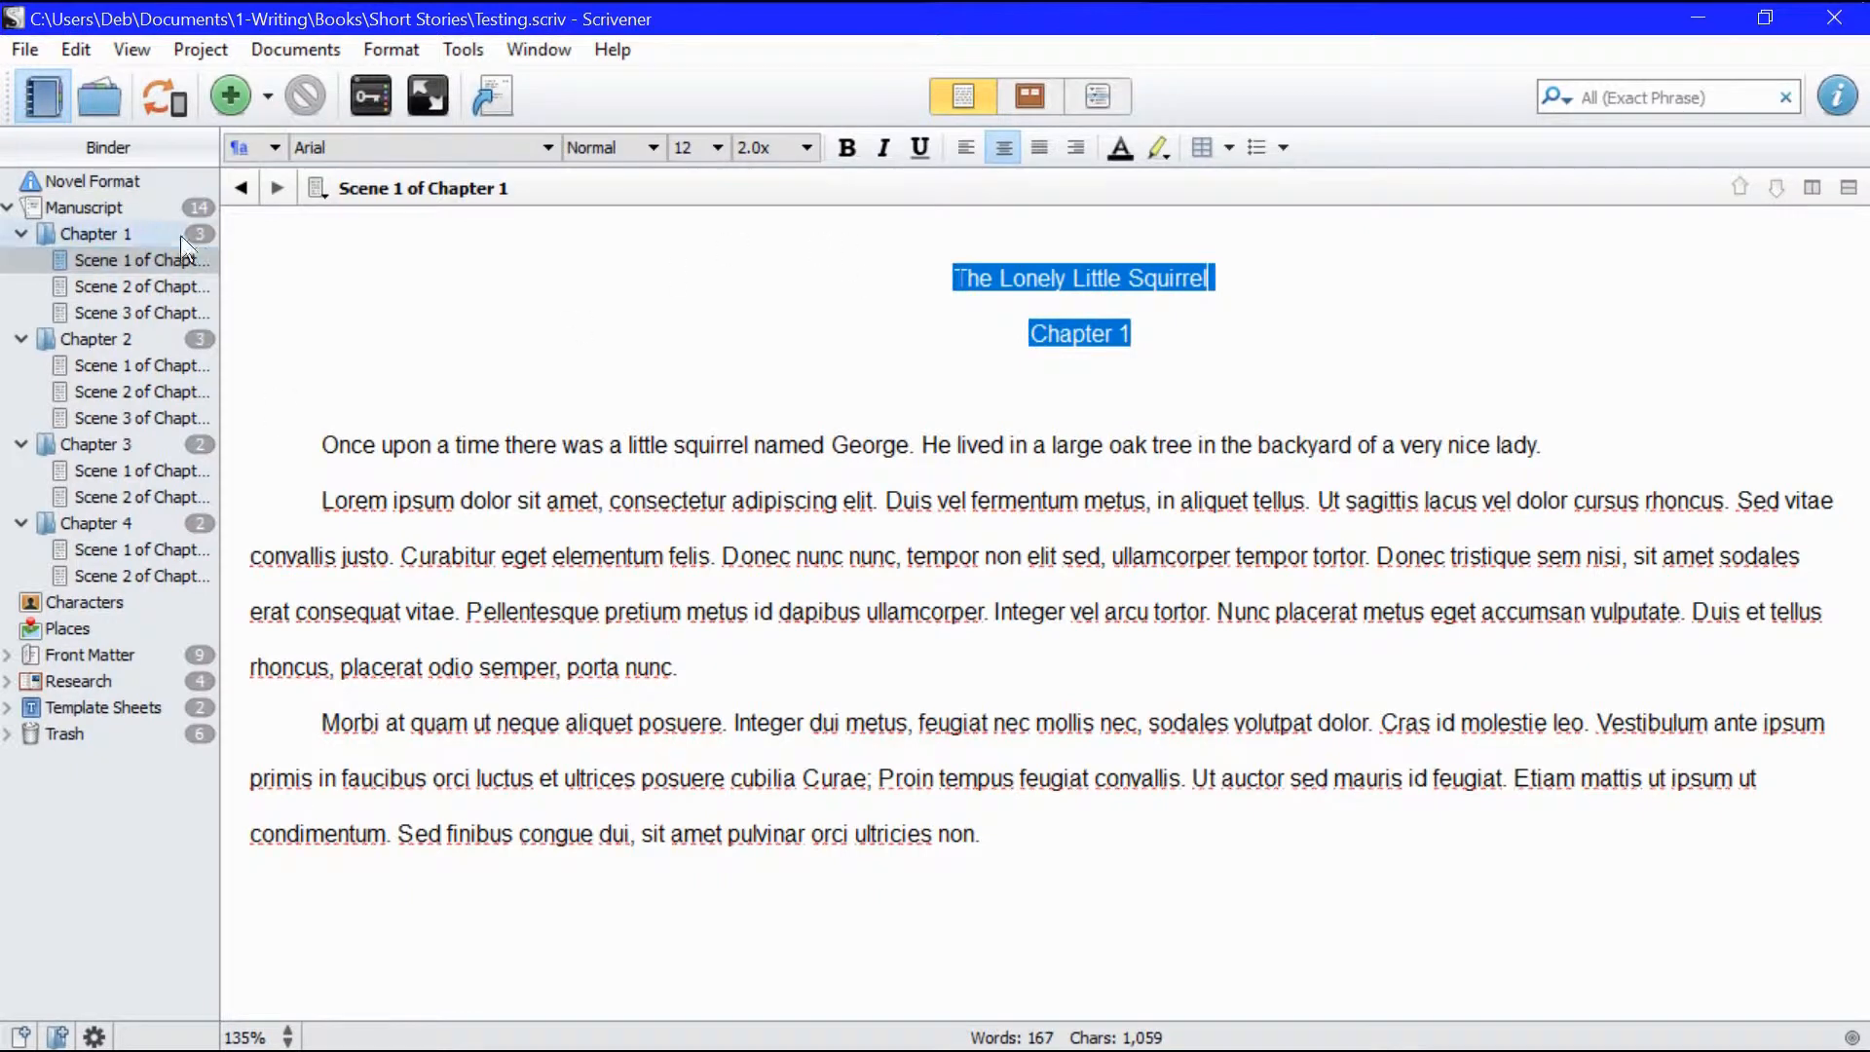
Step: Examine the Chapter 1 folder and the Manuscript on the corkboard, and read through the scenes of Chapters 1 and 2
click(91, 232)
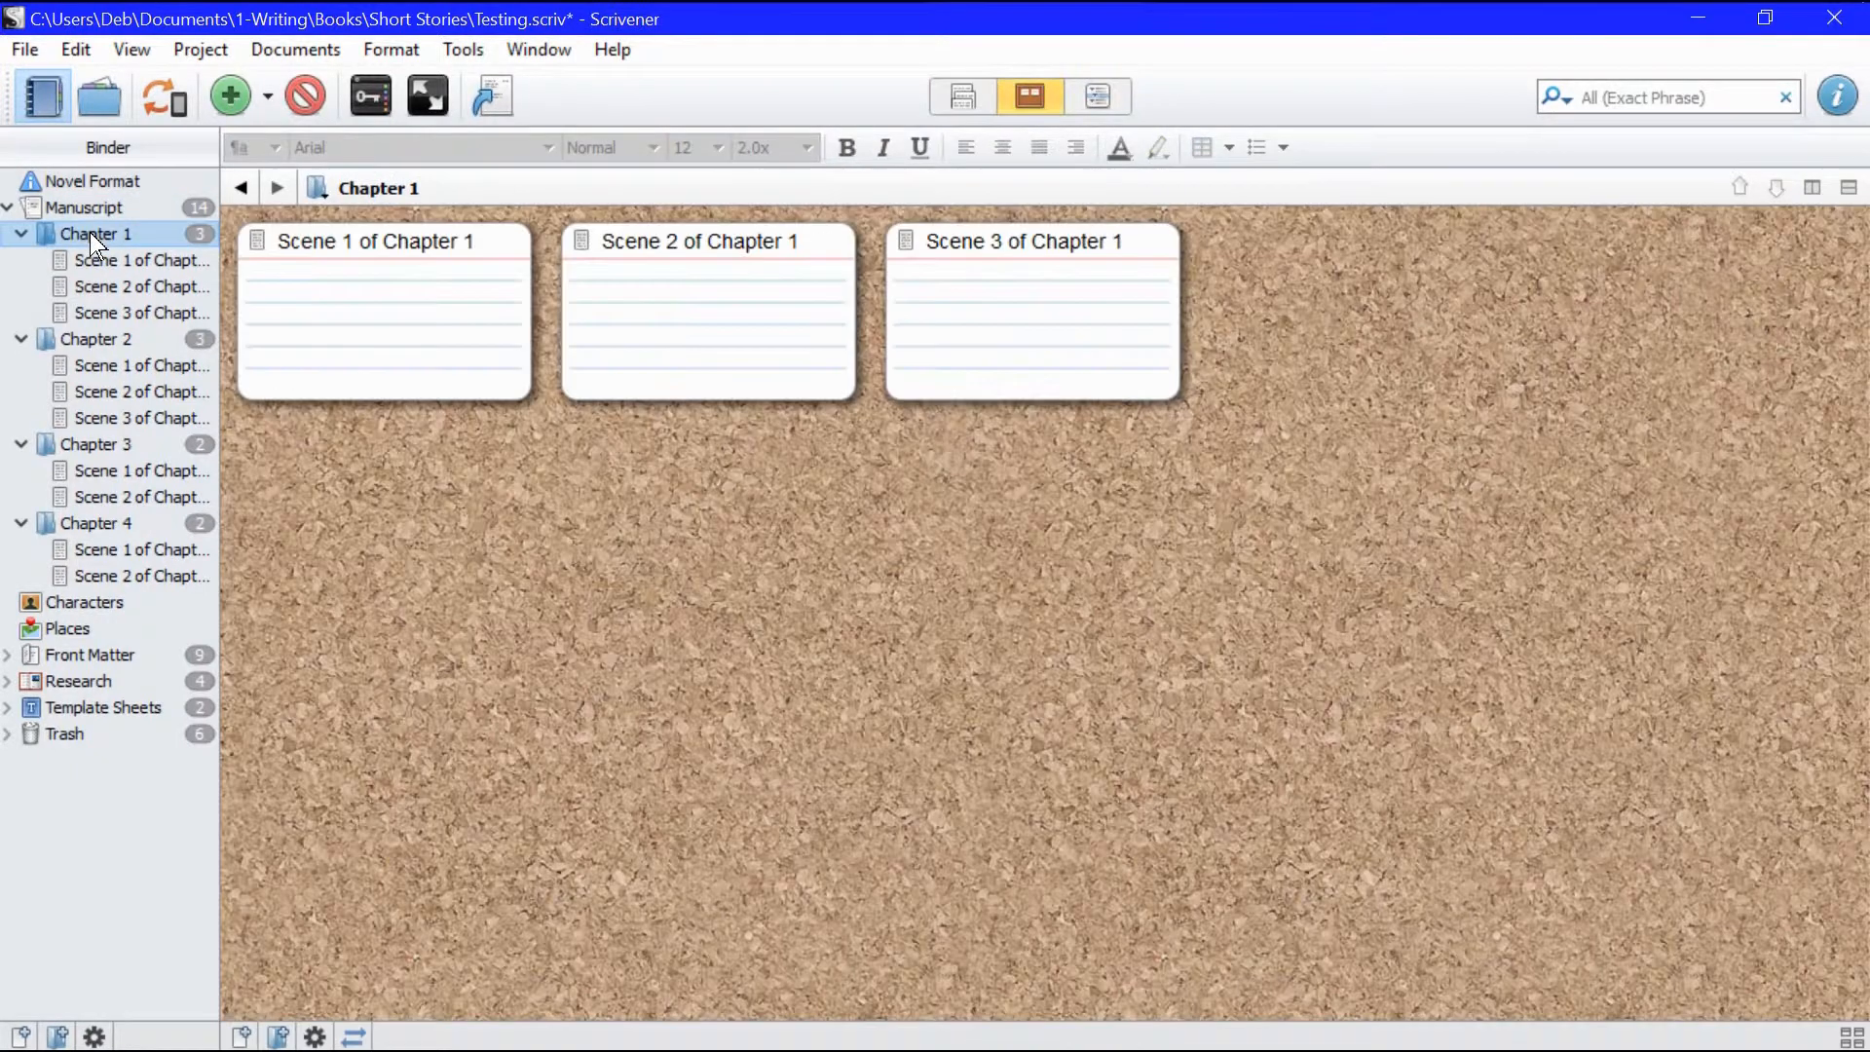
click(89, 204)
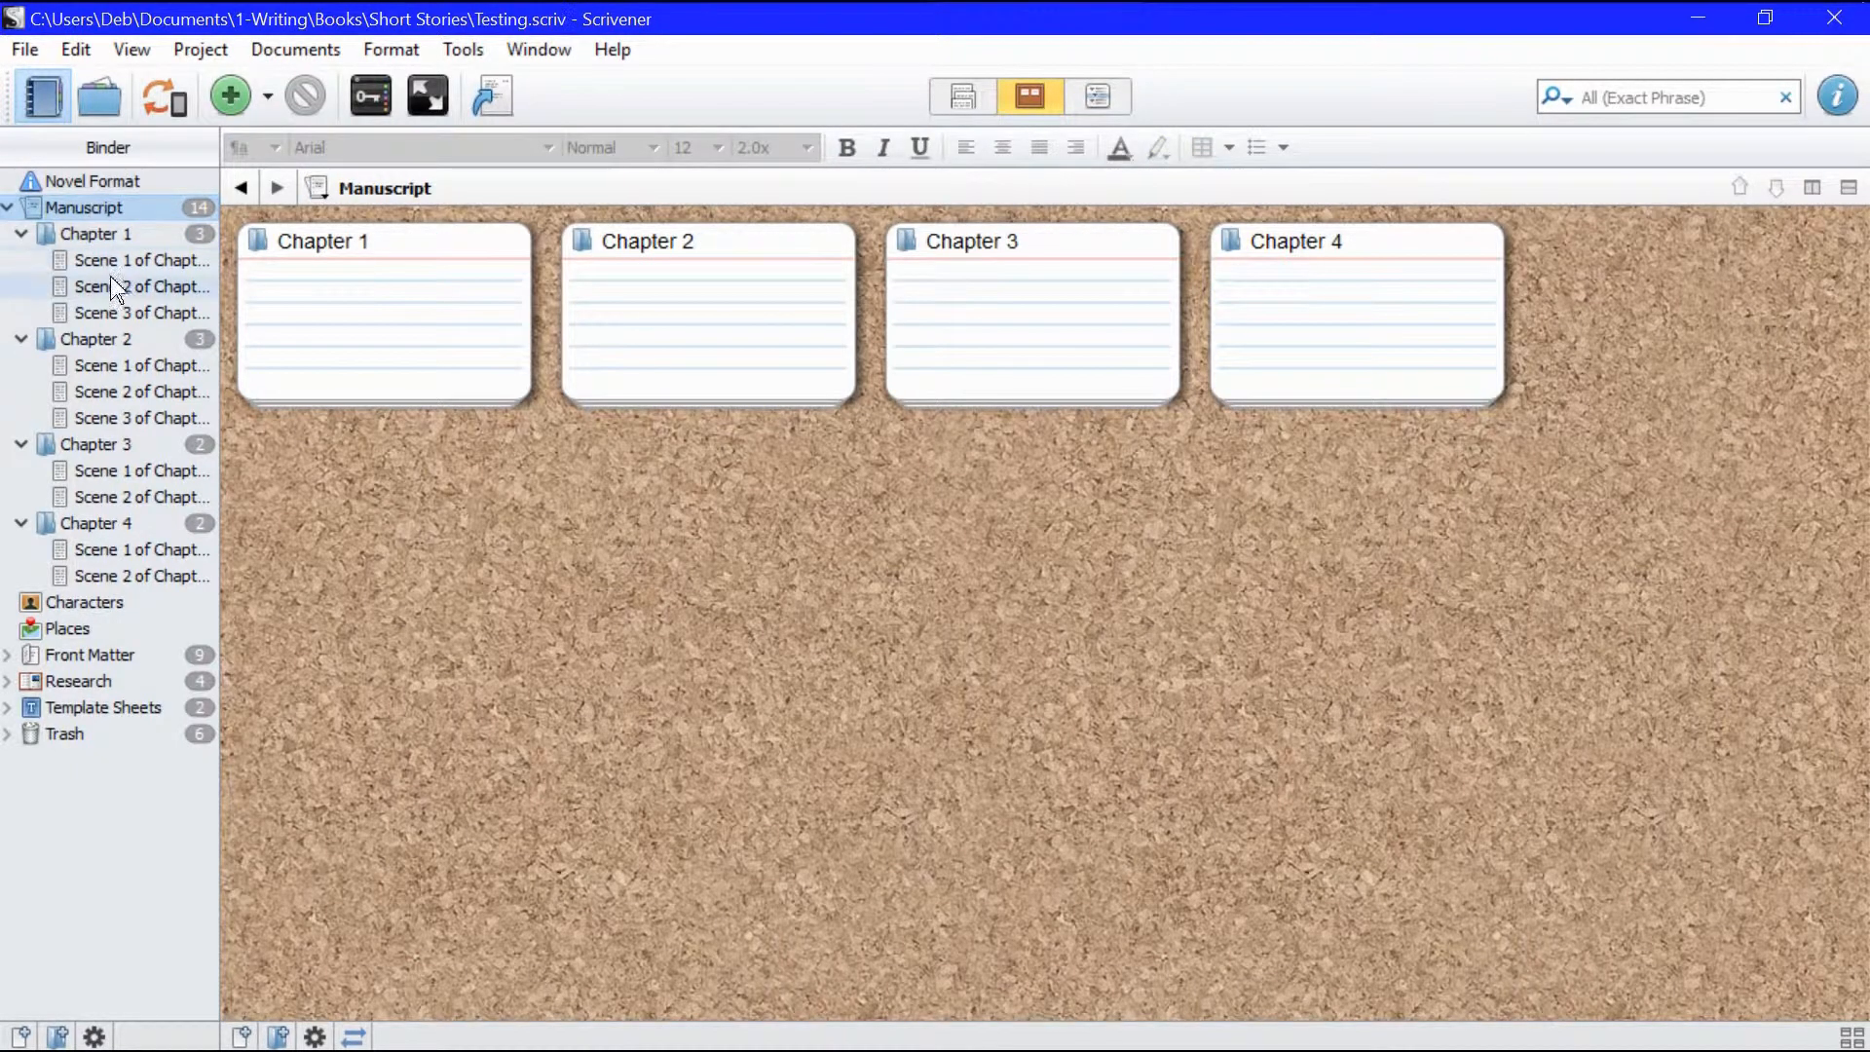
click(108, 261)
click(107, 288)
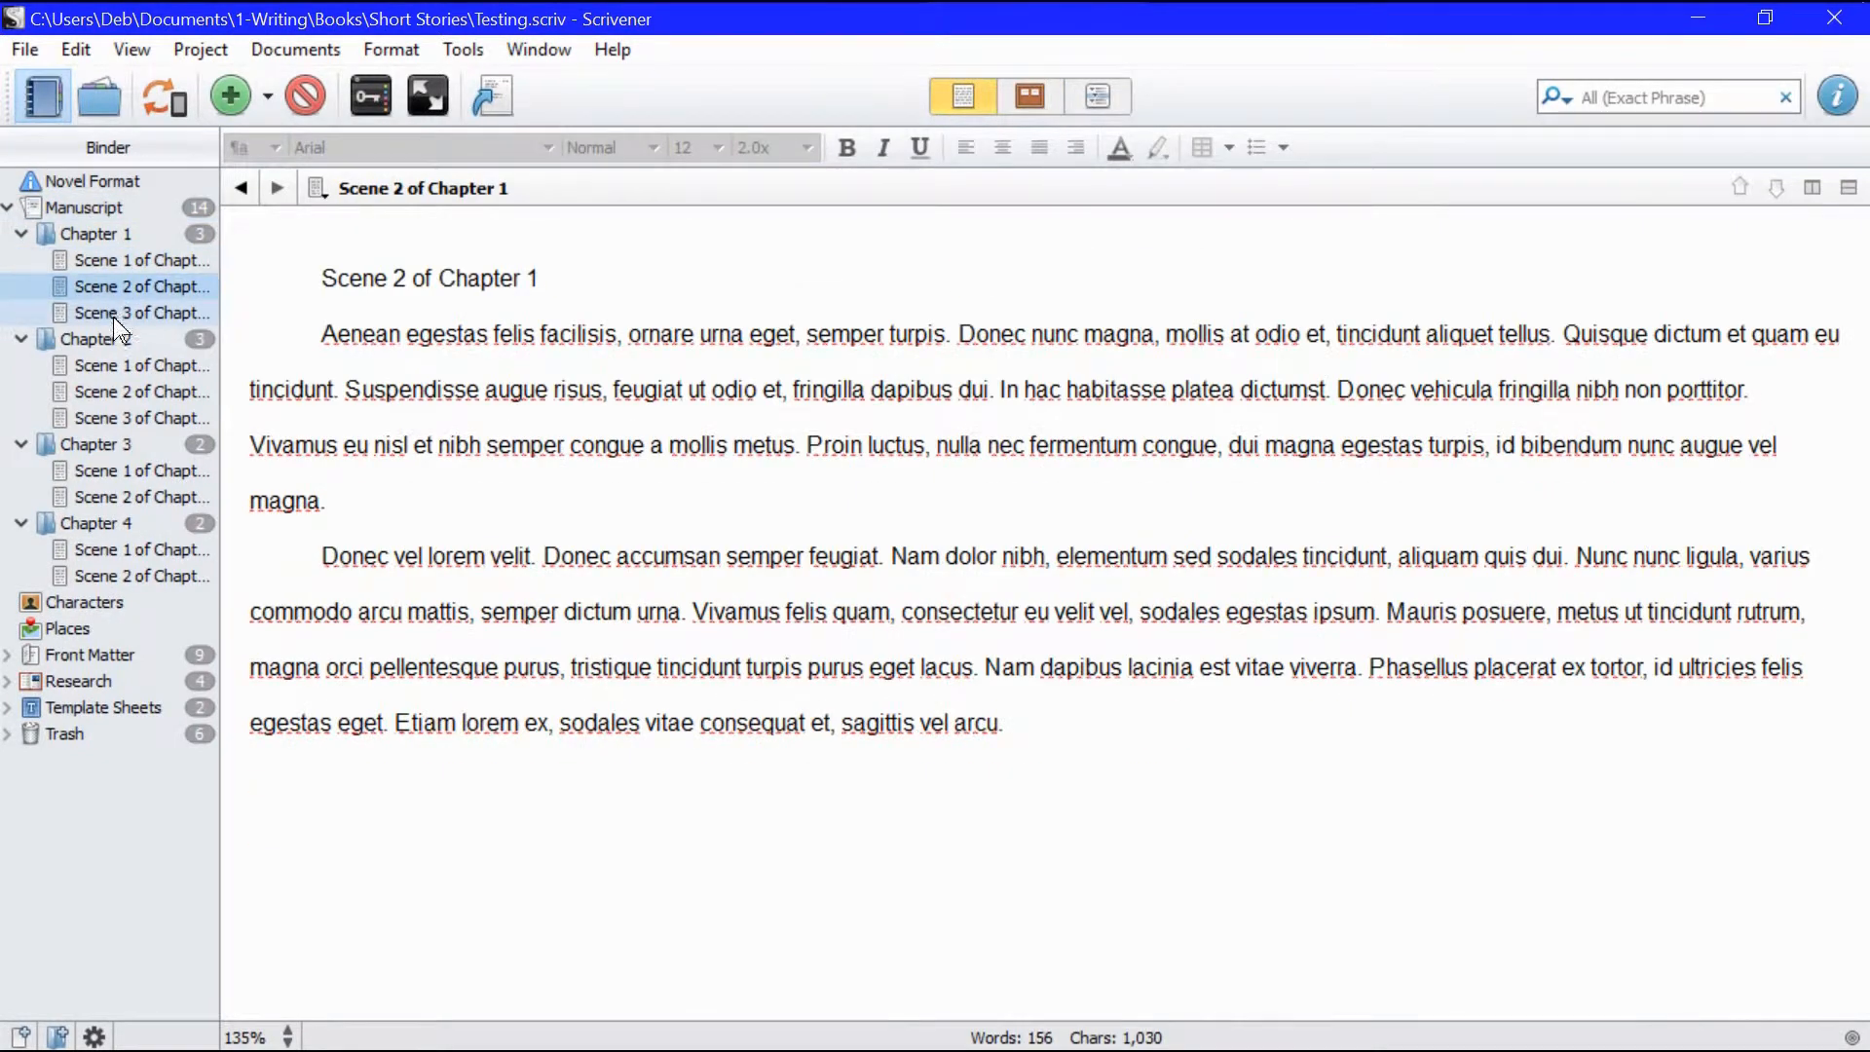
click(114, 314)
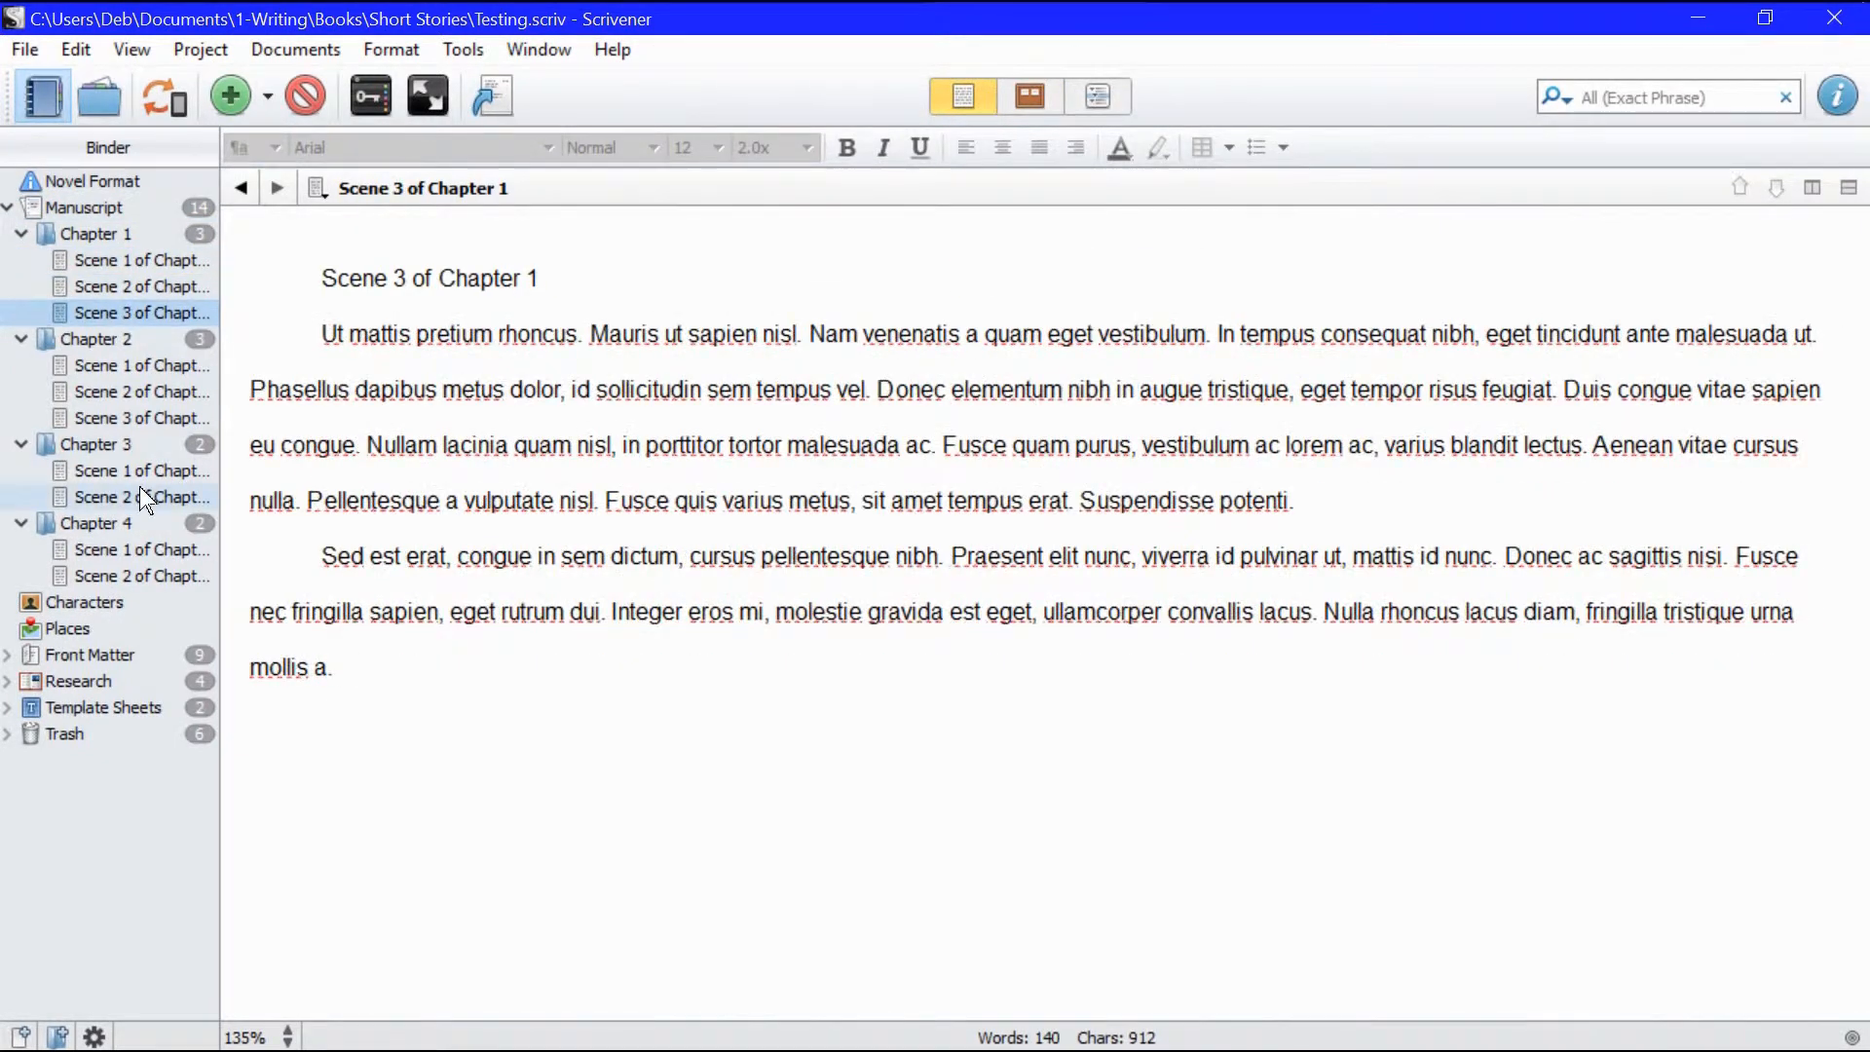
click(146, 370)
click(123, 396)
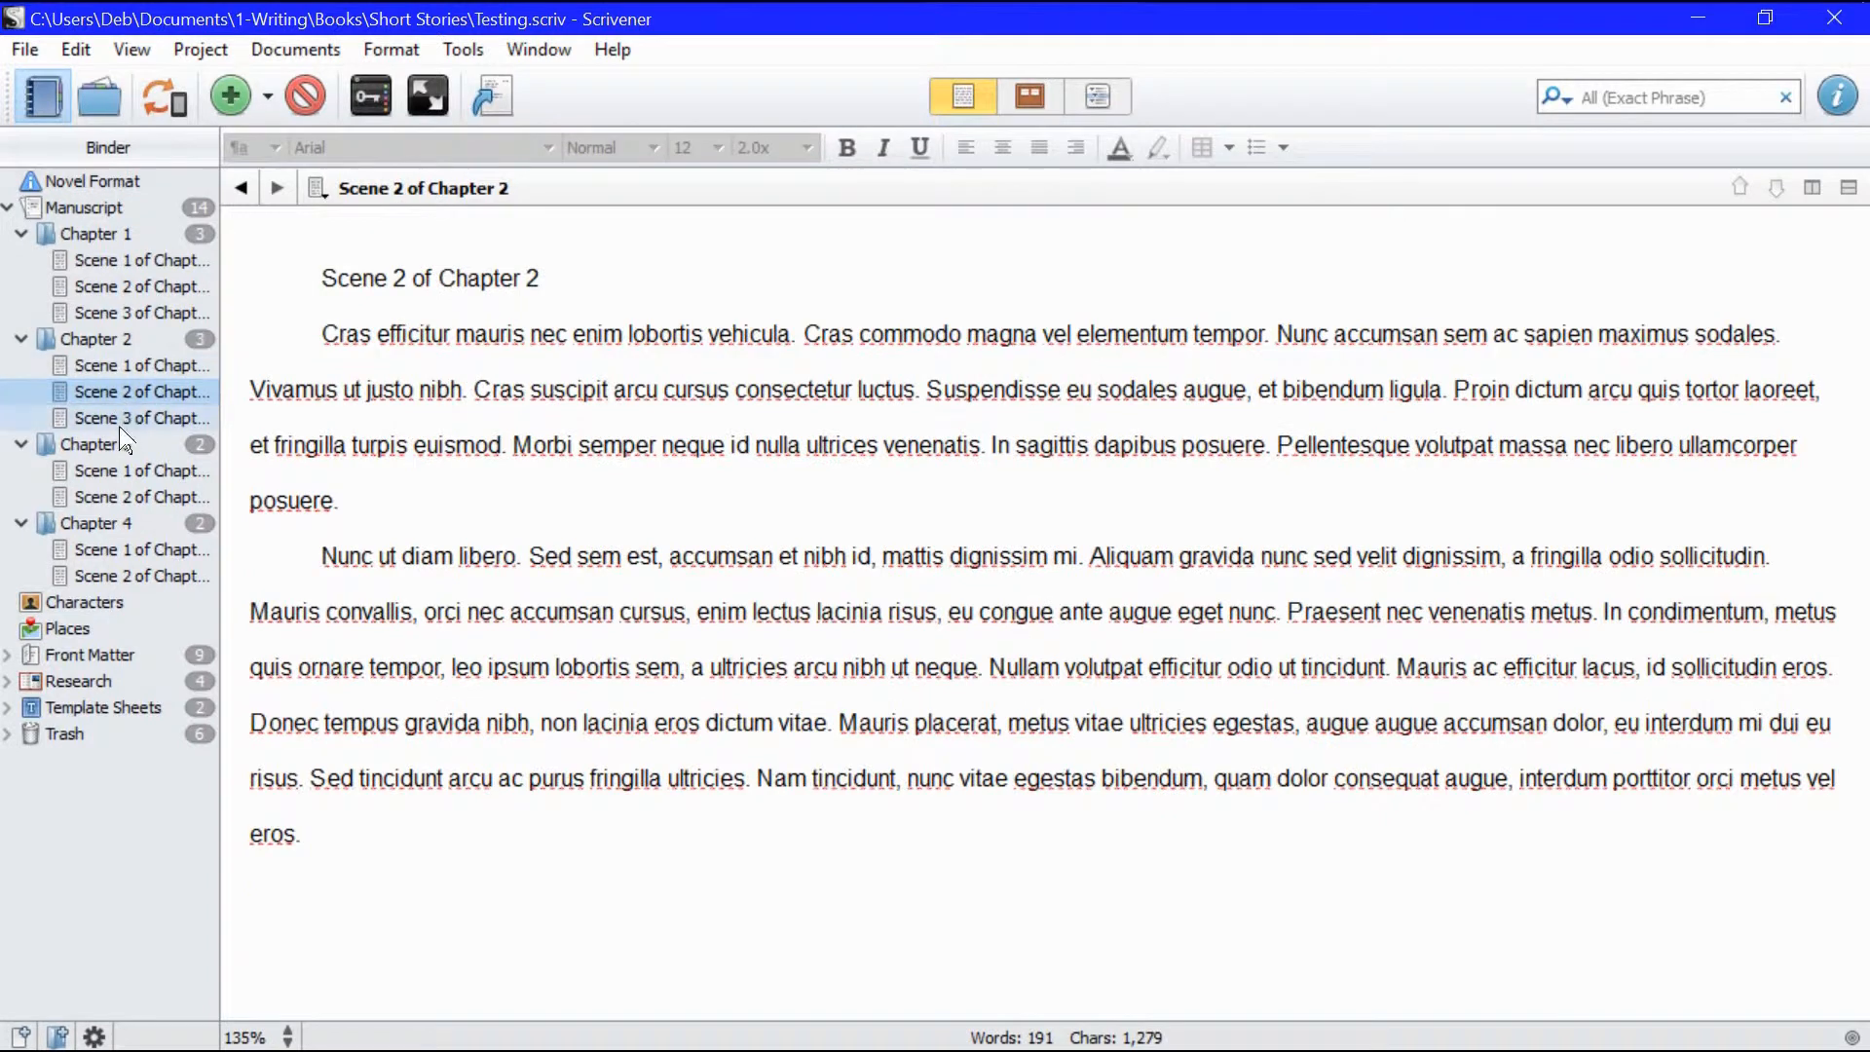
click(126, 416)
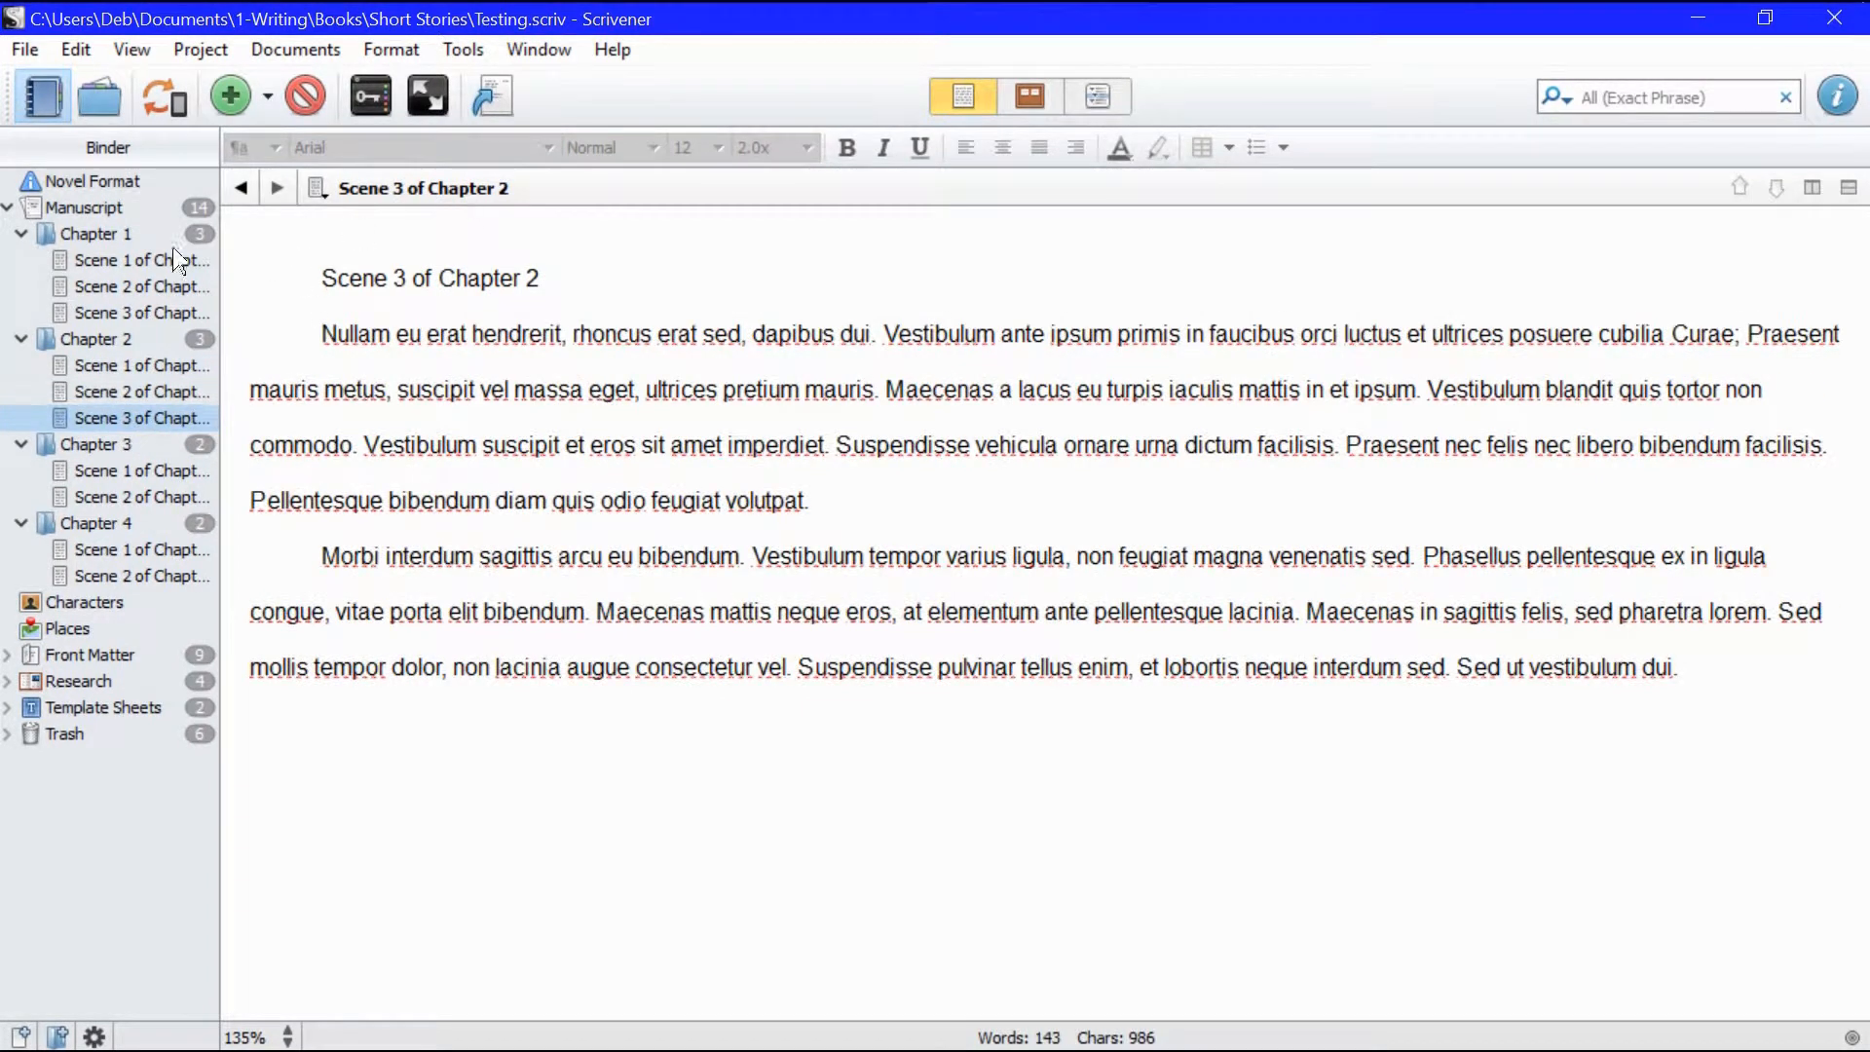
Step: Rename Scene 1 of Chapter 1 as "George is lonely"
click(135, 261)
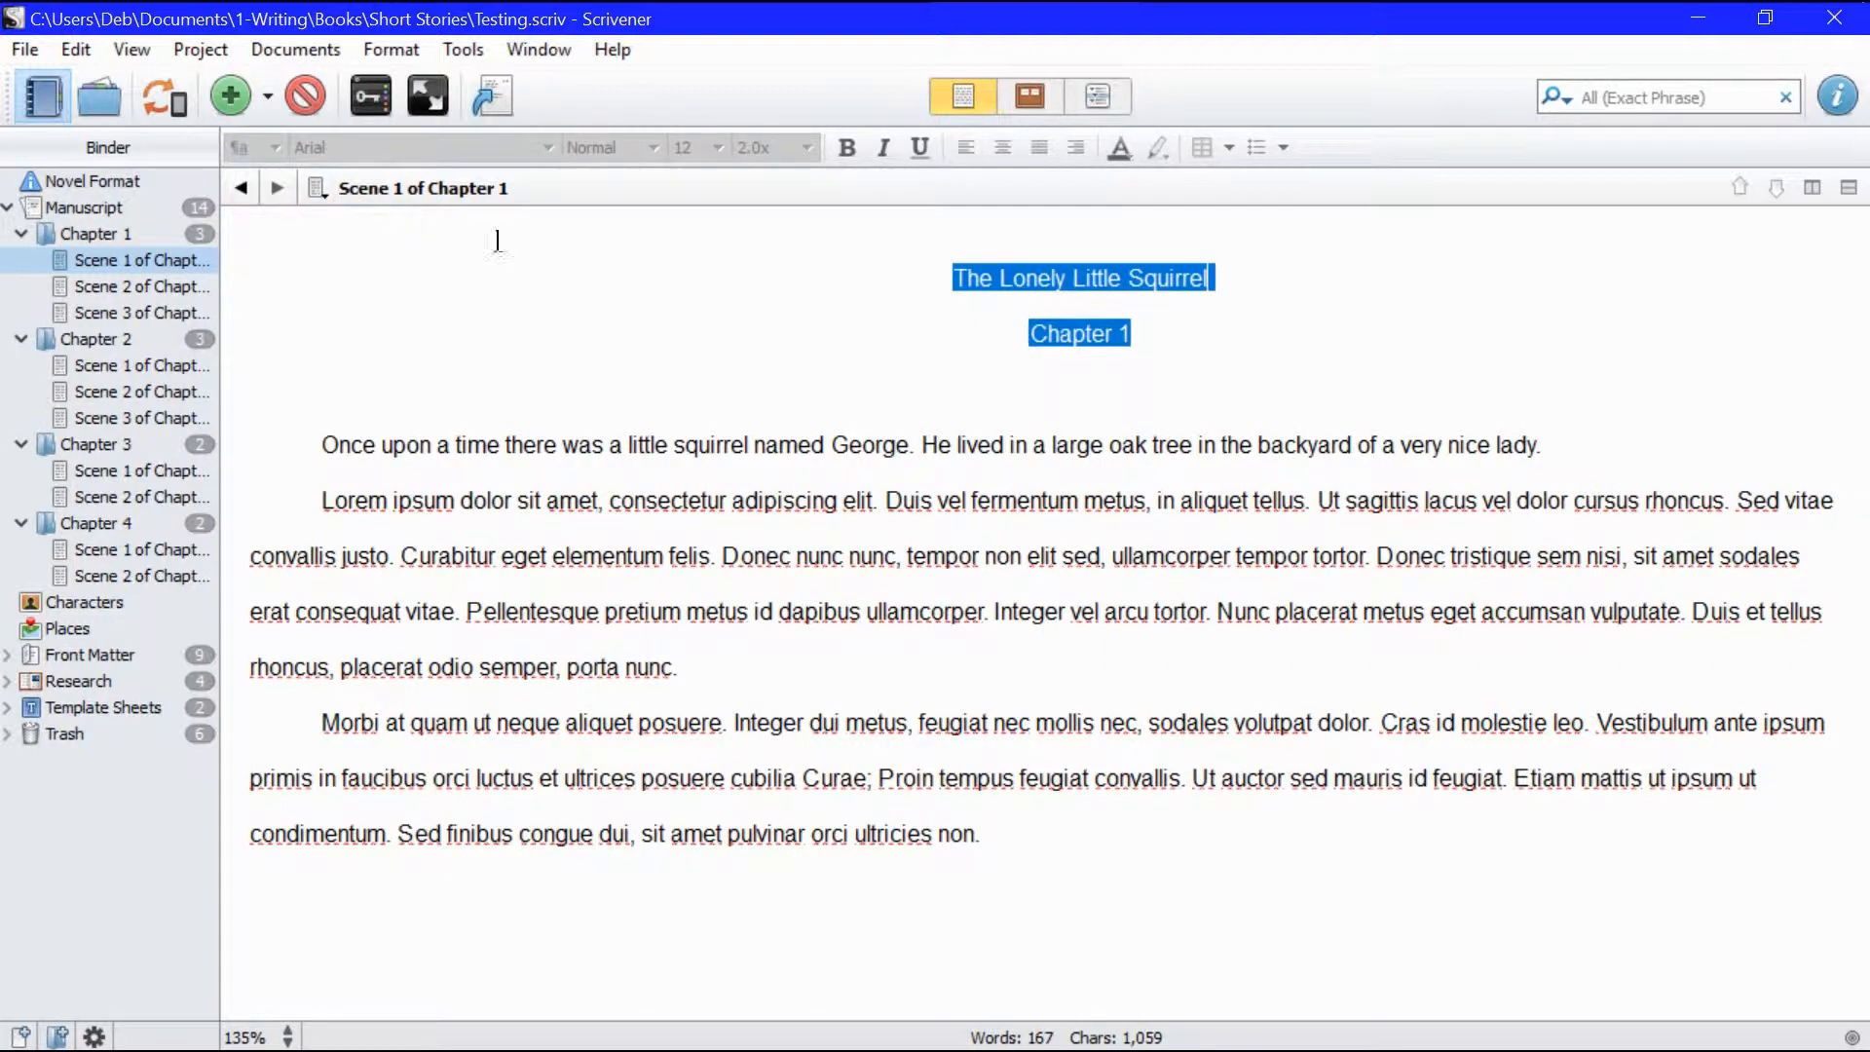
click(542, 190)
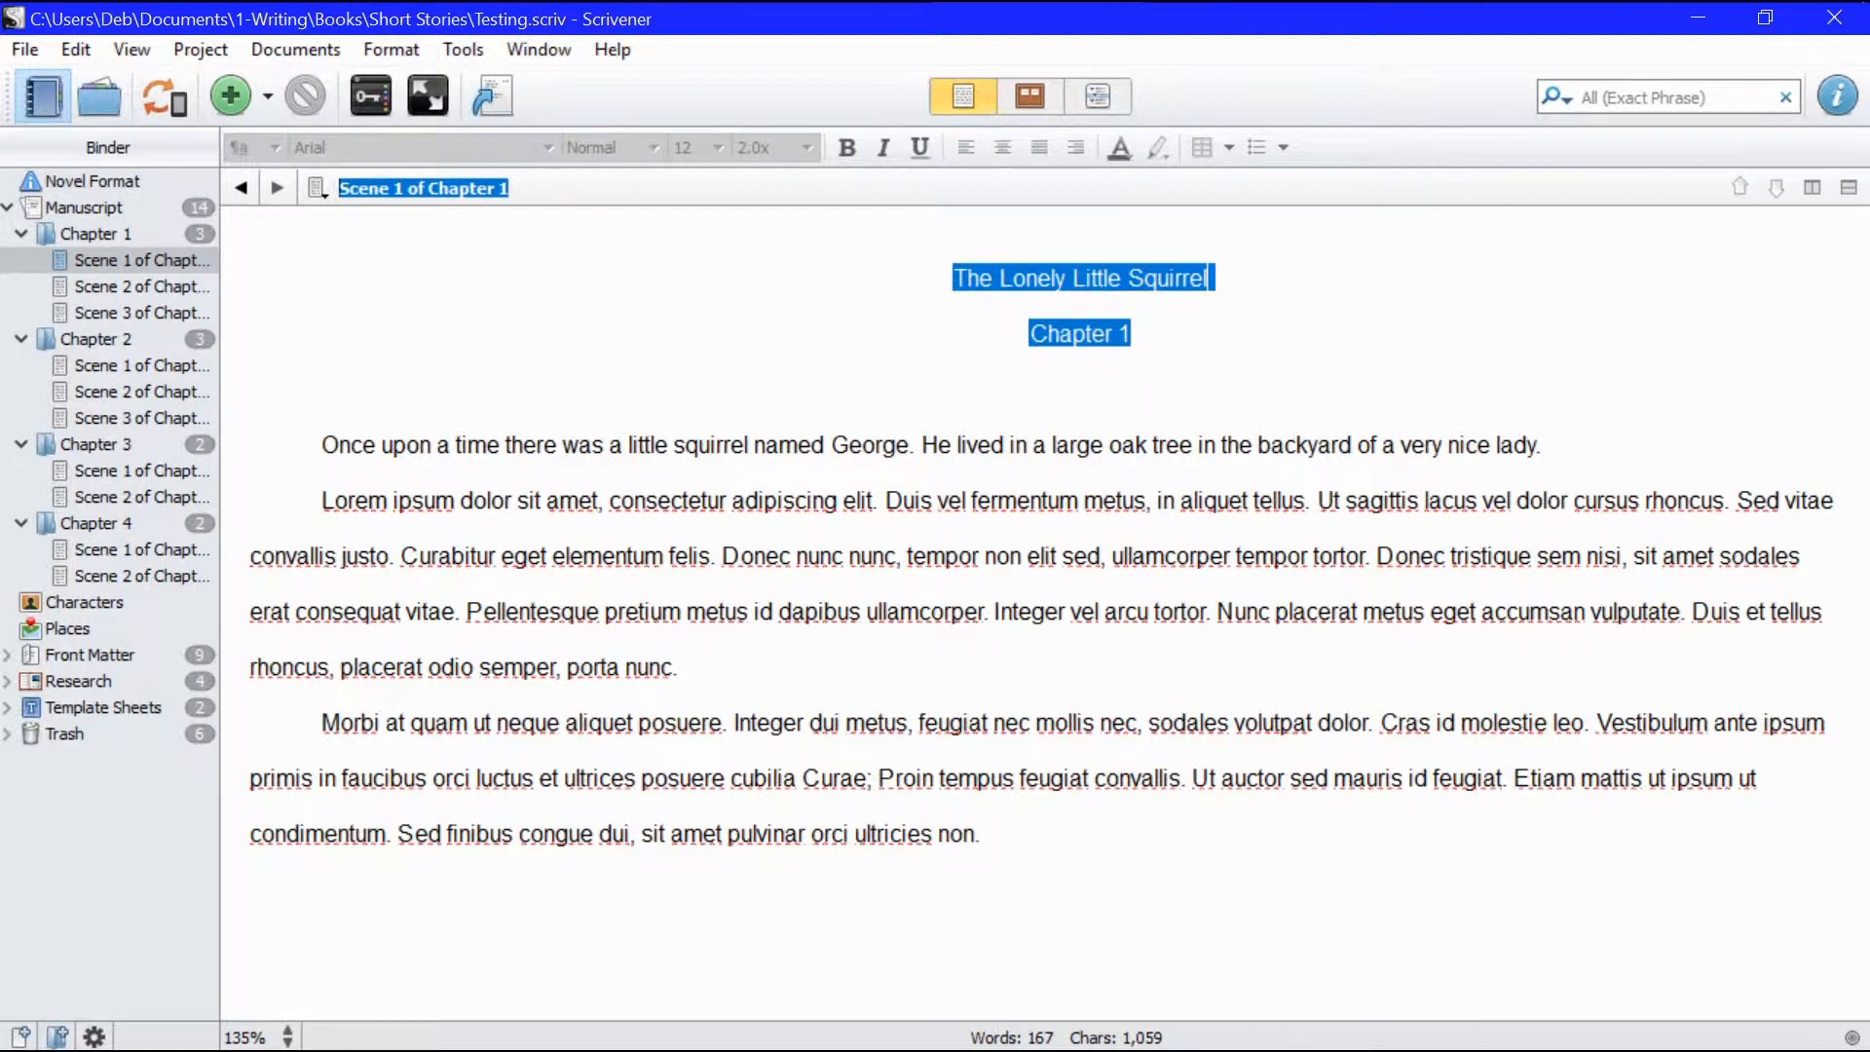
text(George)
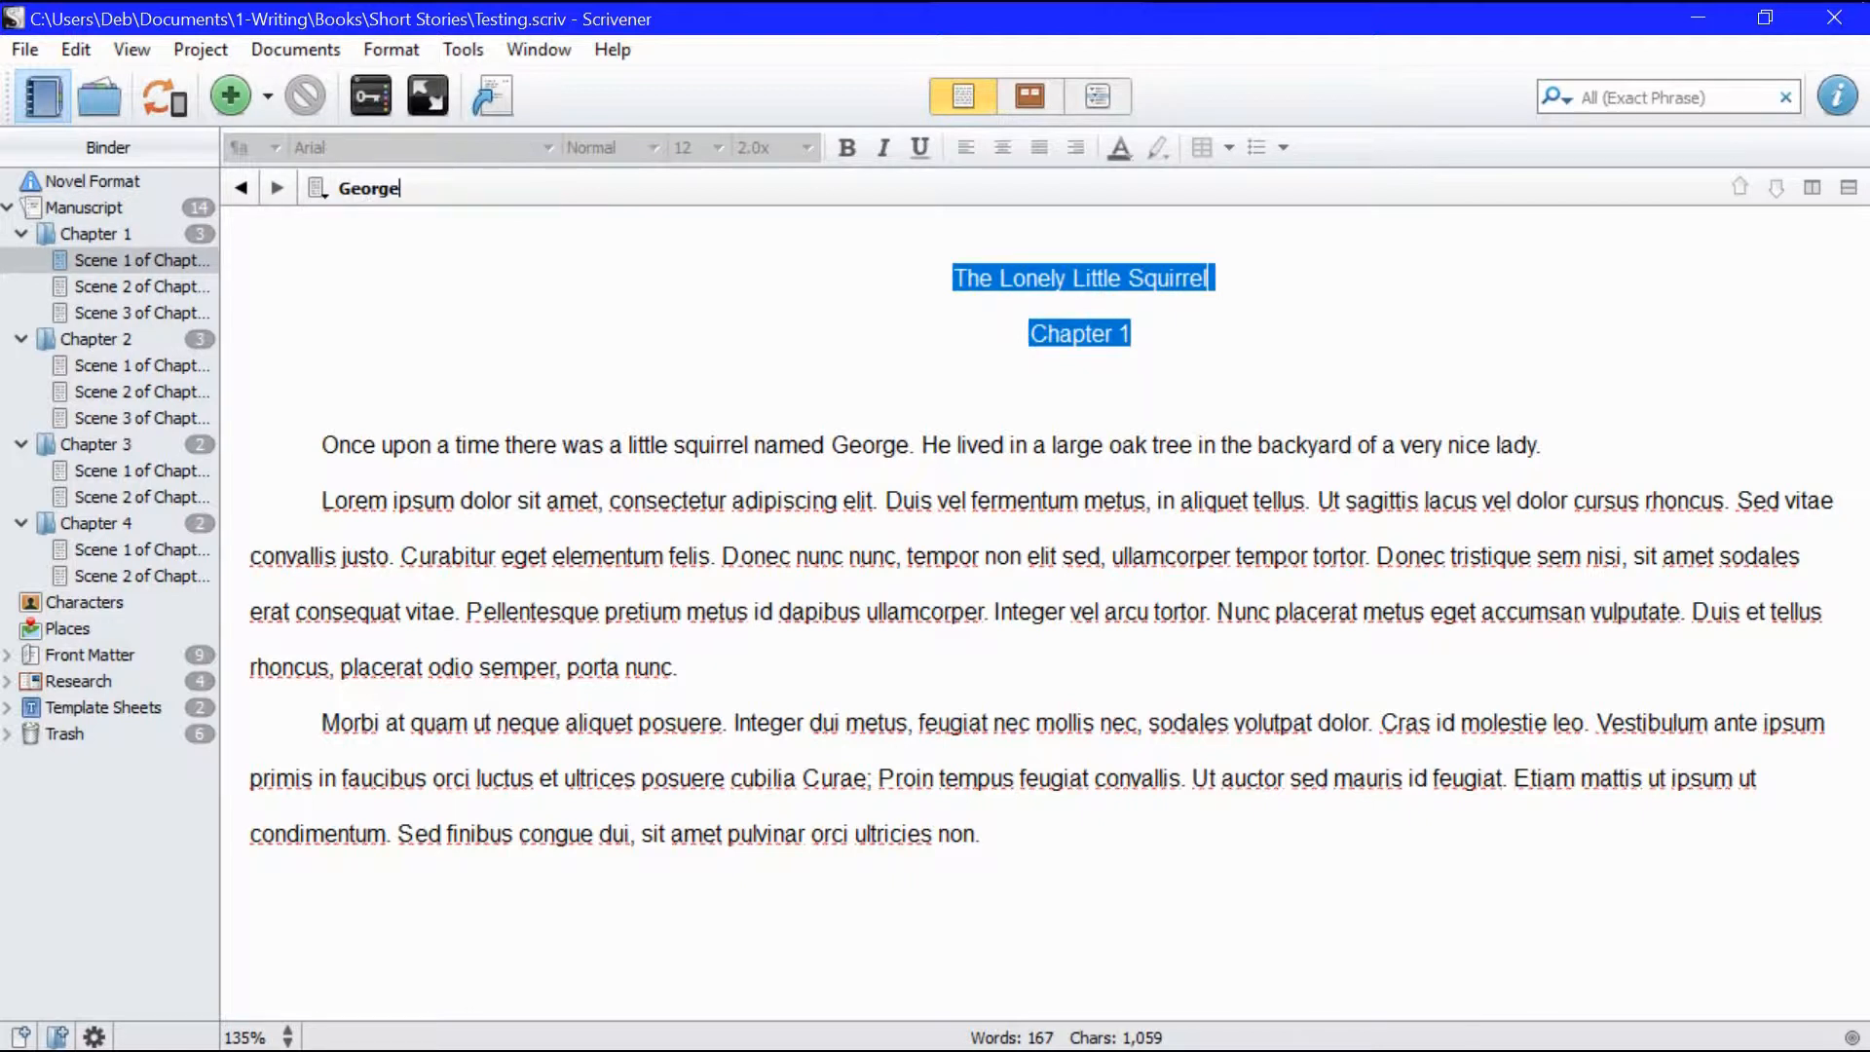
text( is lonely)
key(Return)
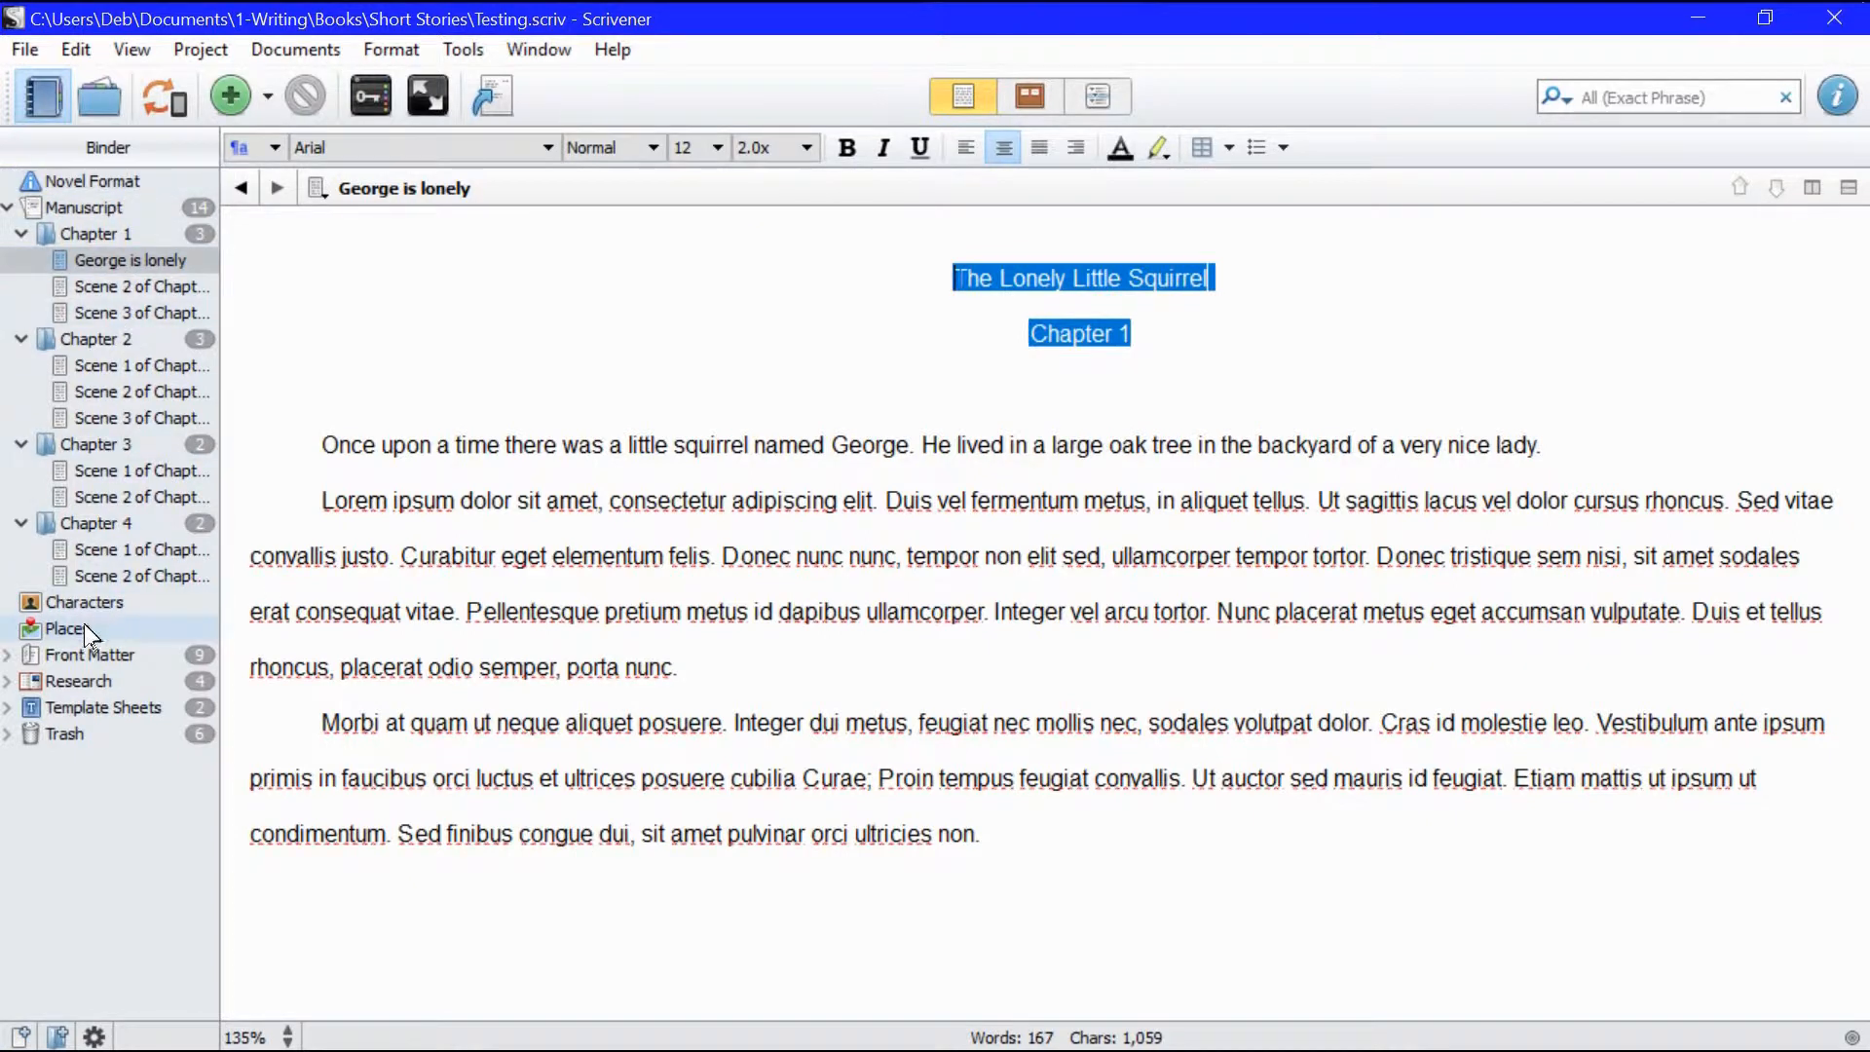
Step: Rename Scene 2 of Chapter 1 as "George looks for a new friend"
click(114, 287)
double_click(526, 190)
text(George looks for )
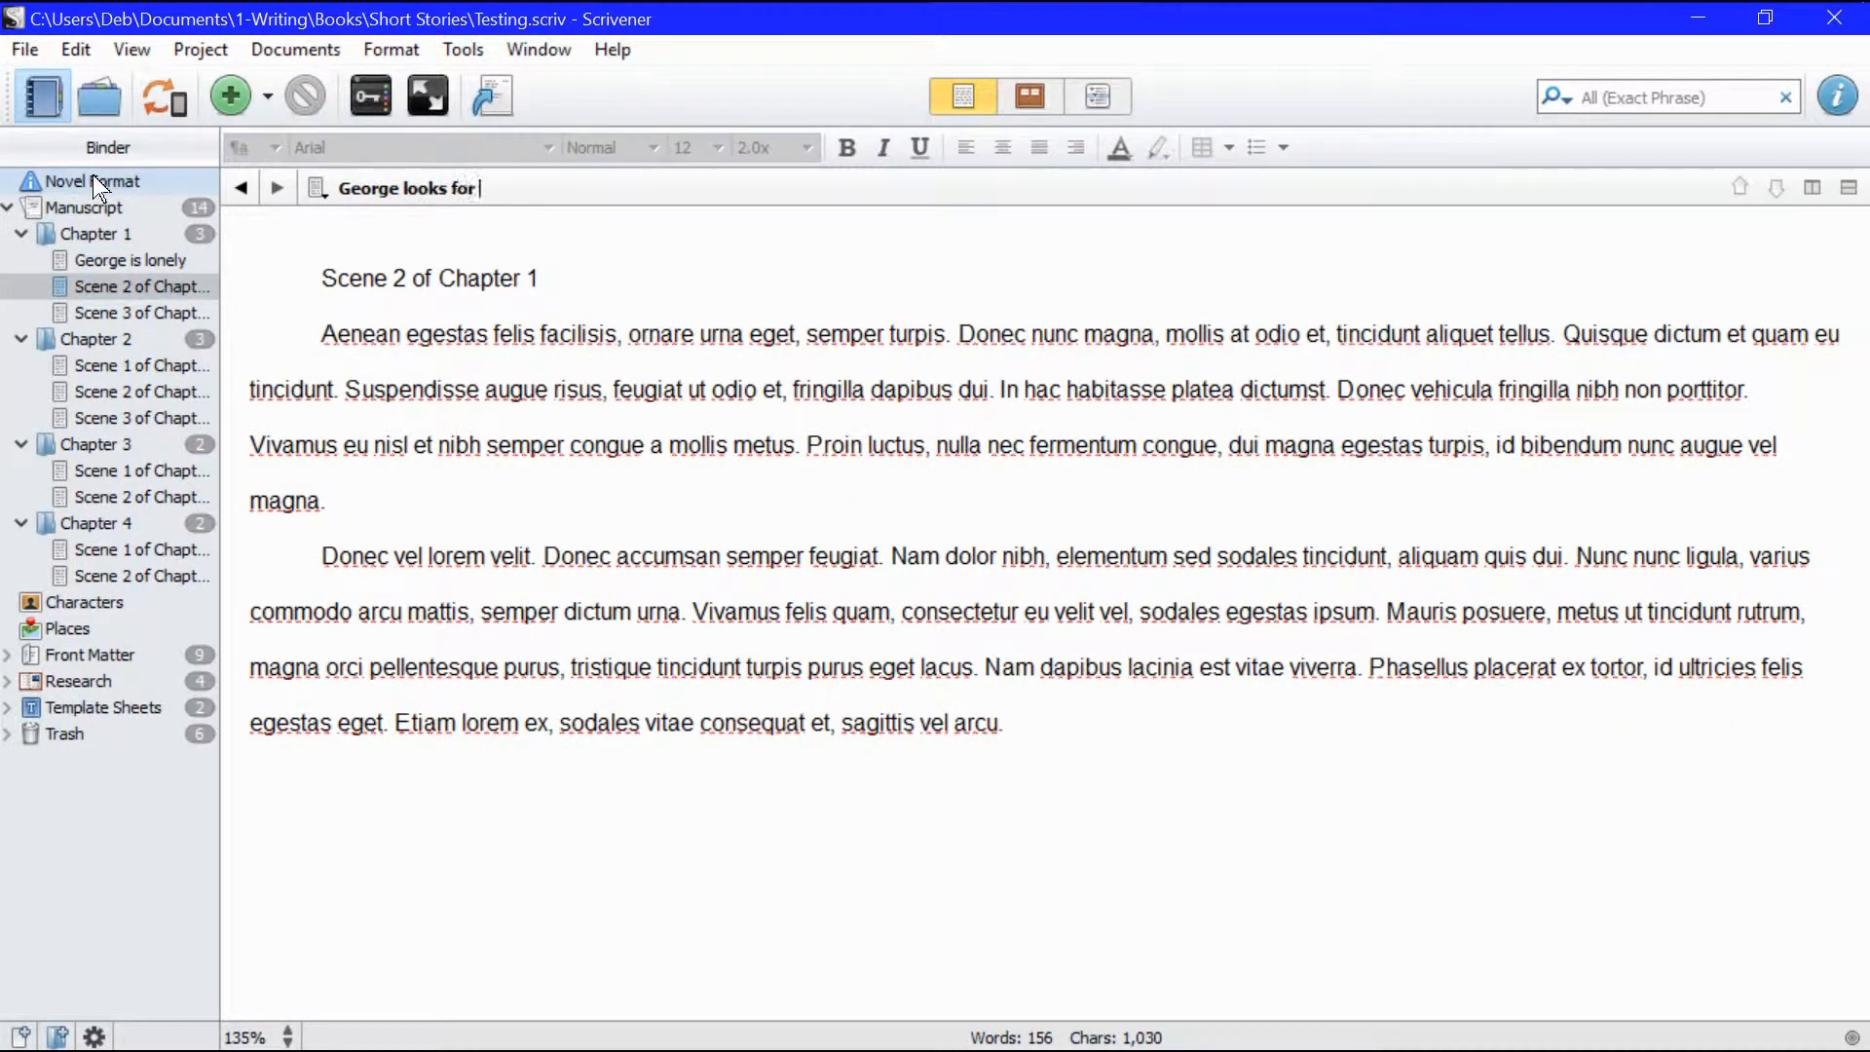
text(a new froend)
key(BackSpace)
key(BackSpace)
key(BackSpace)
key(BackSpace)
text(iend)
key(Return)
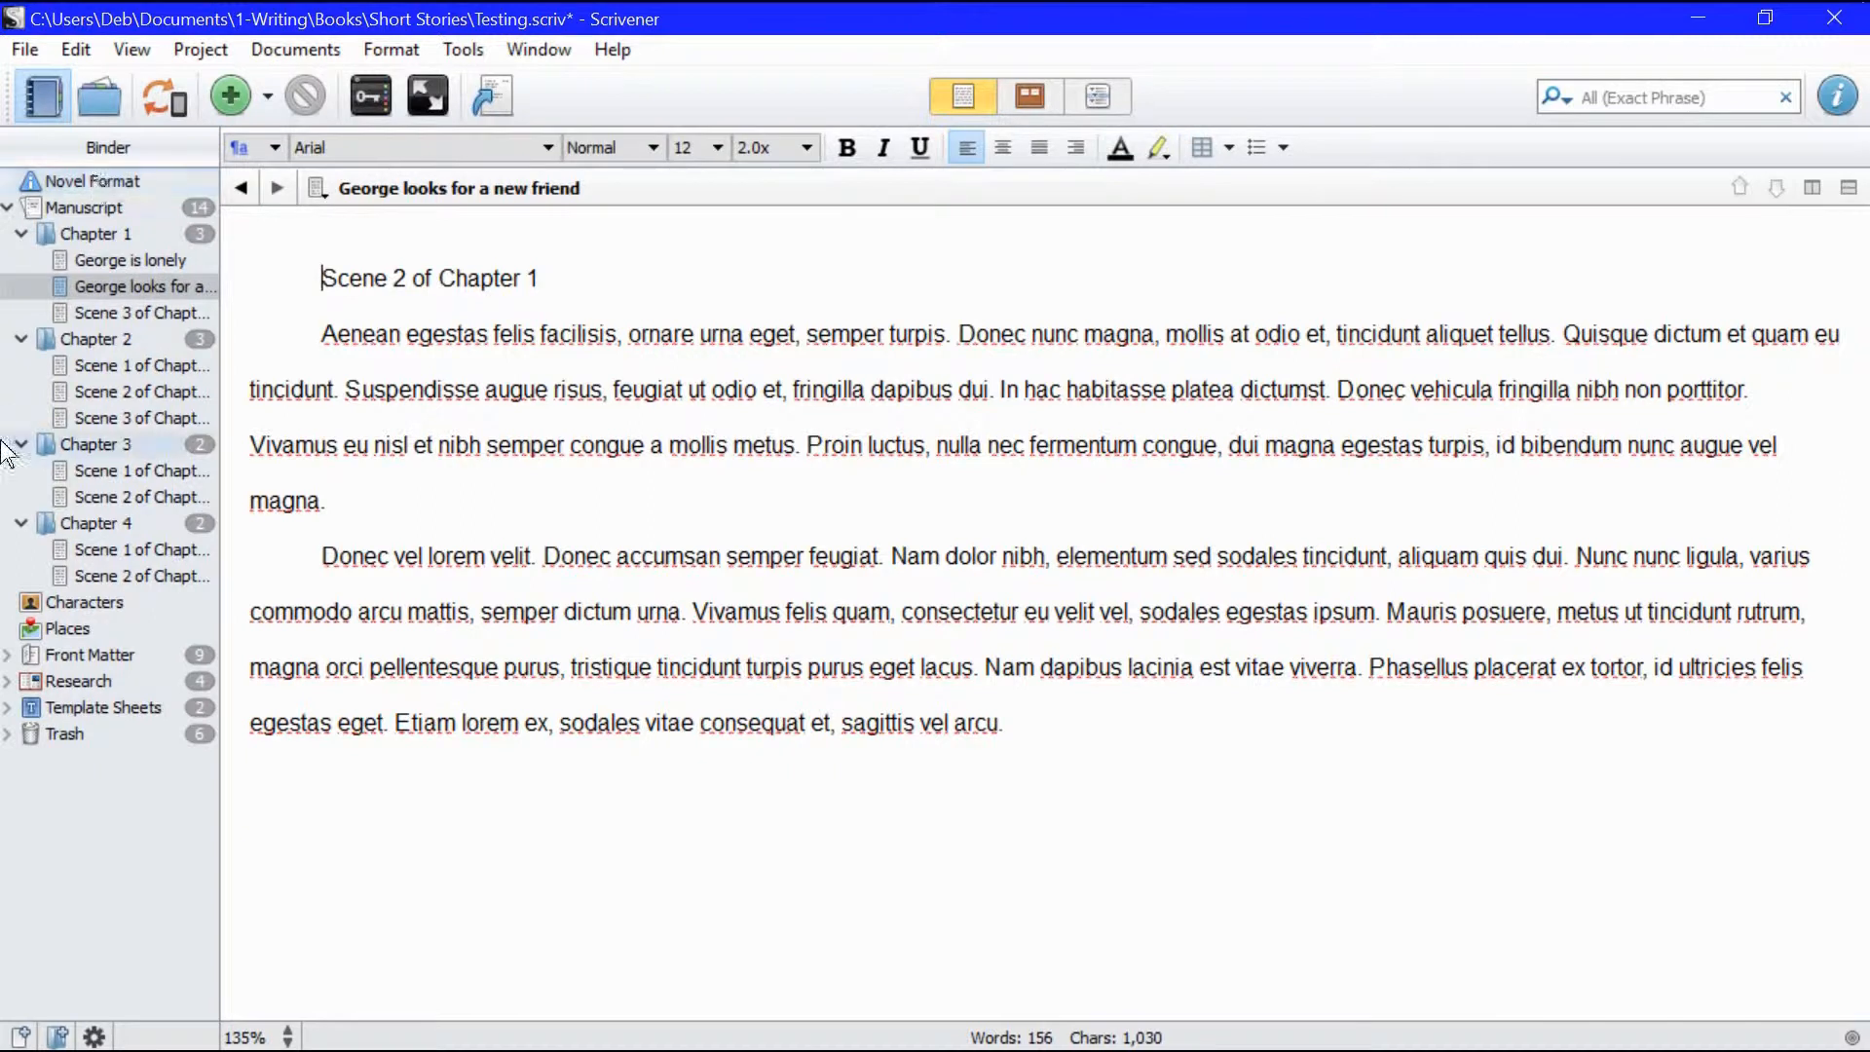
Step: Reopen the two renamed scenes in Chapter 1 to check their titles against their text
mouse_move(9, 14)
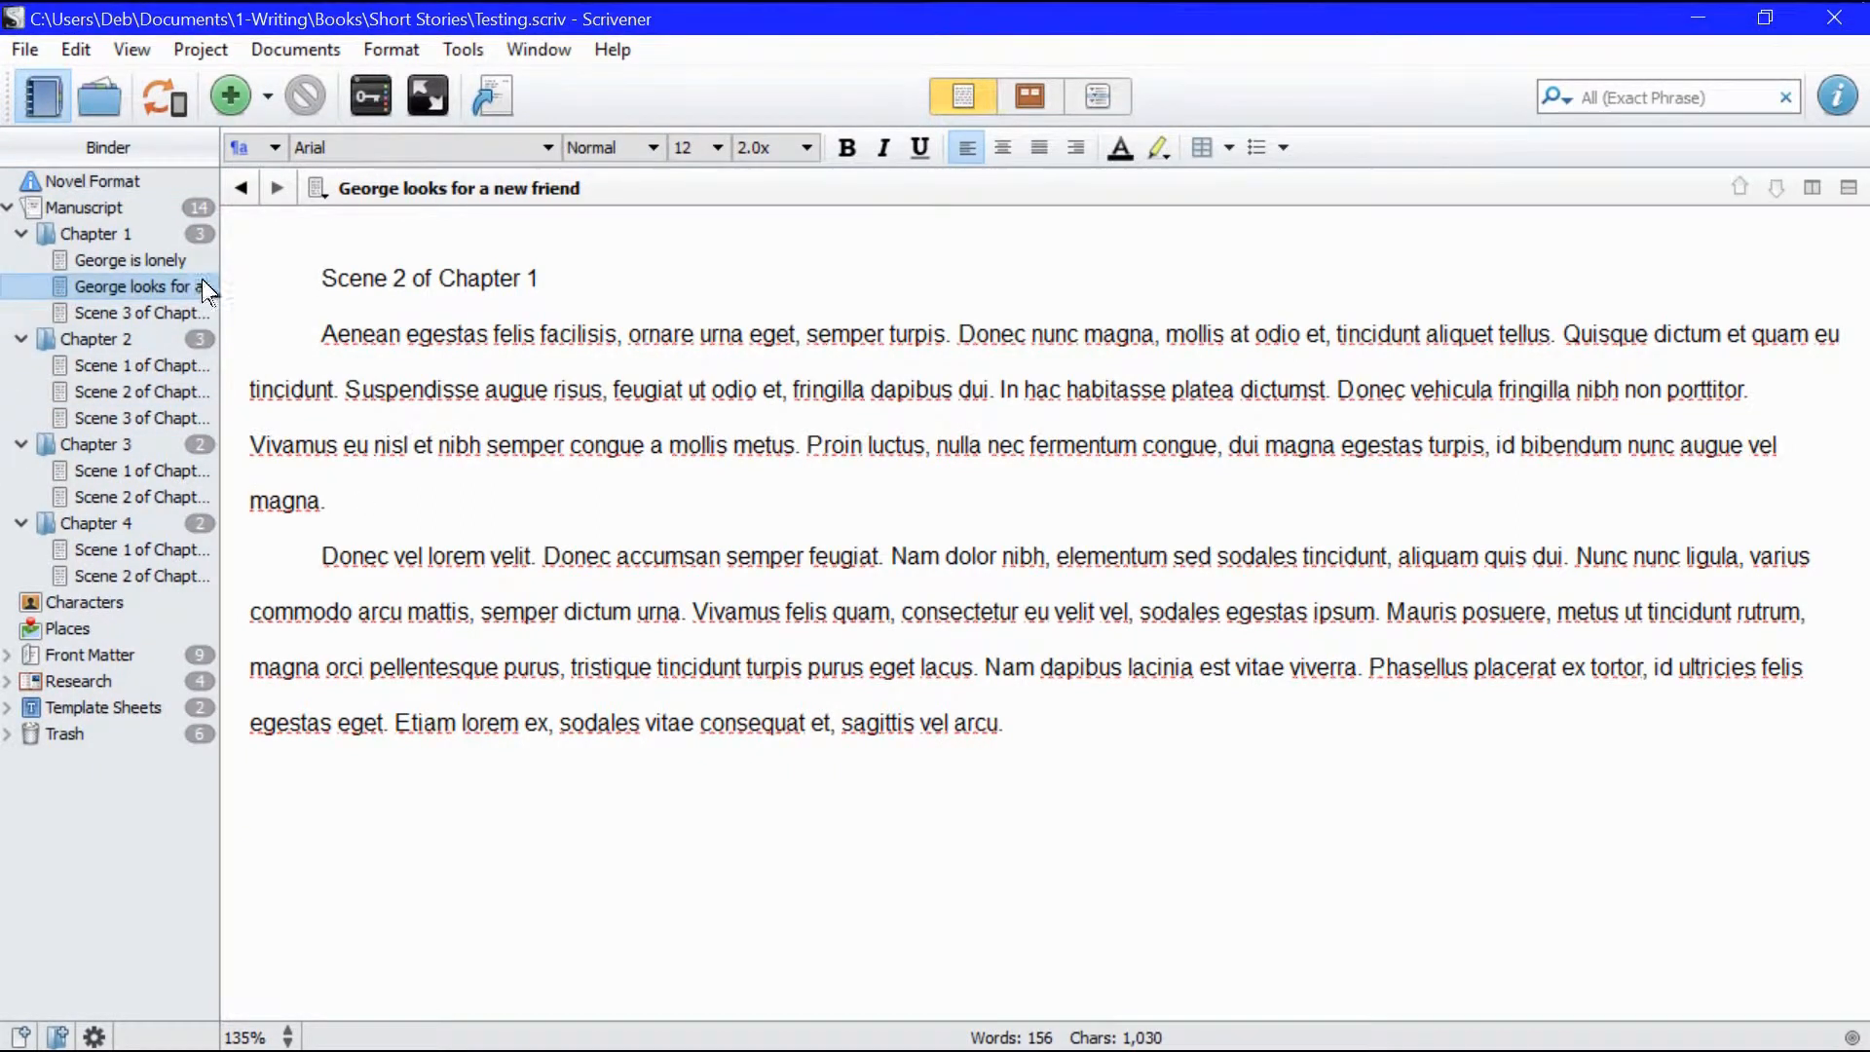
click(91, 261)
click(125, 288)
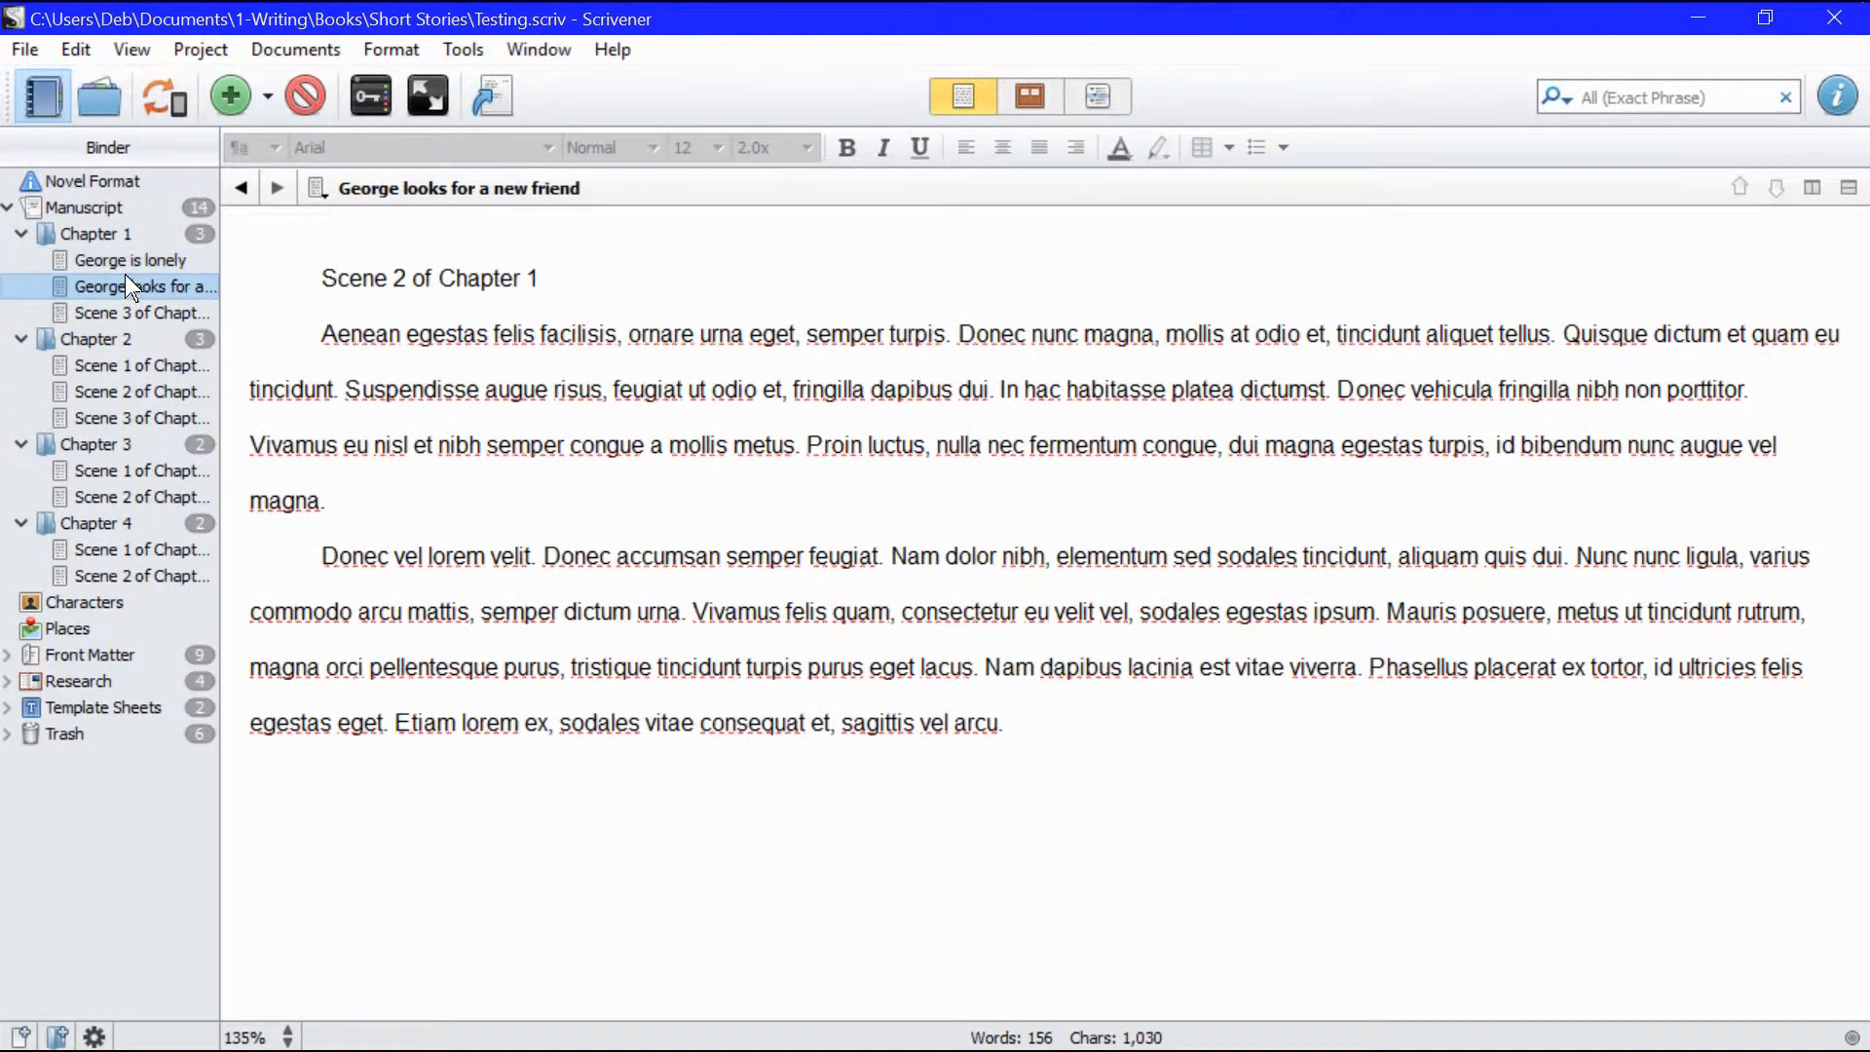
click(145, 265)
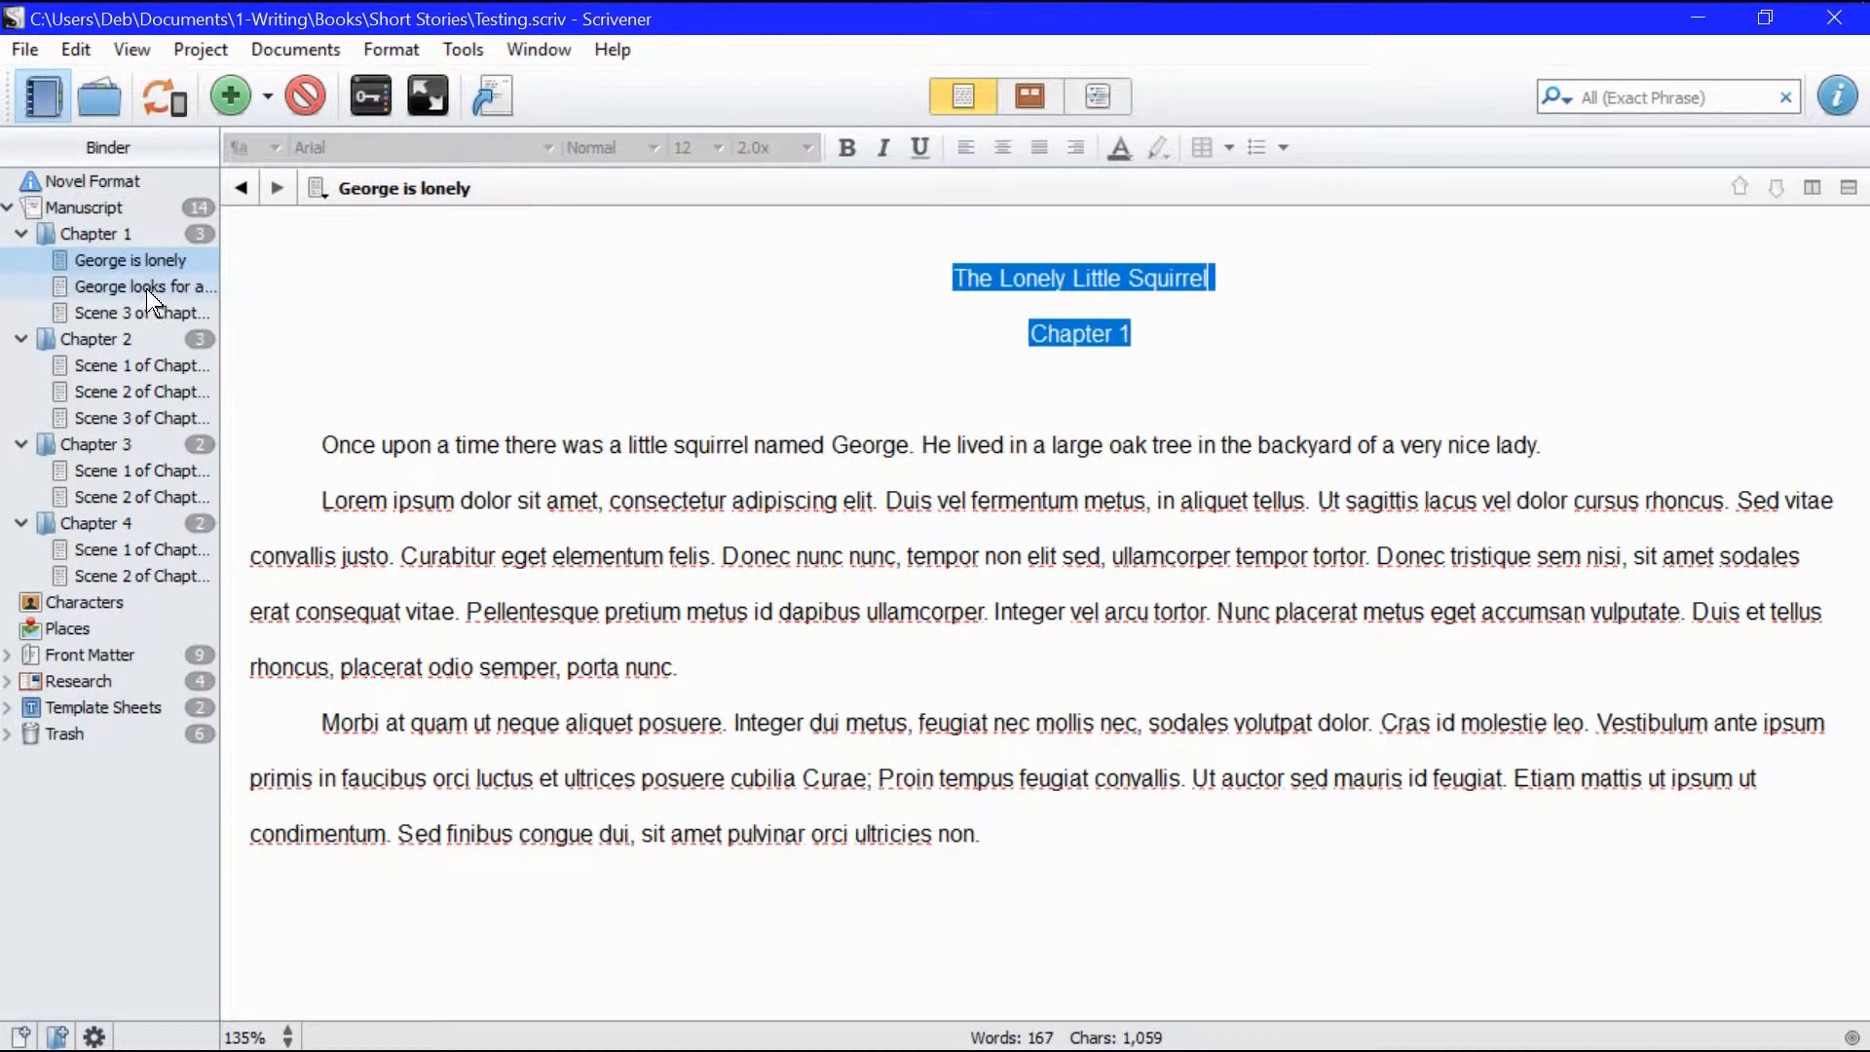
Step: Add a new folder named "Chapter 5" to the Manuscript, following Chapter 4
click(148, 285)
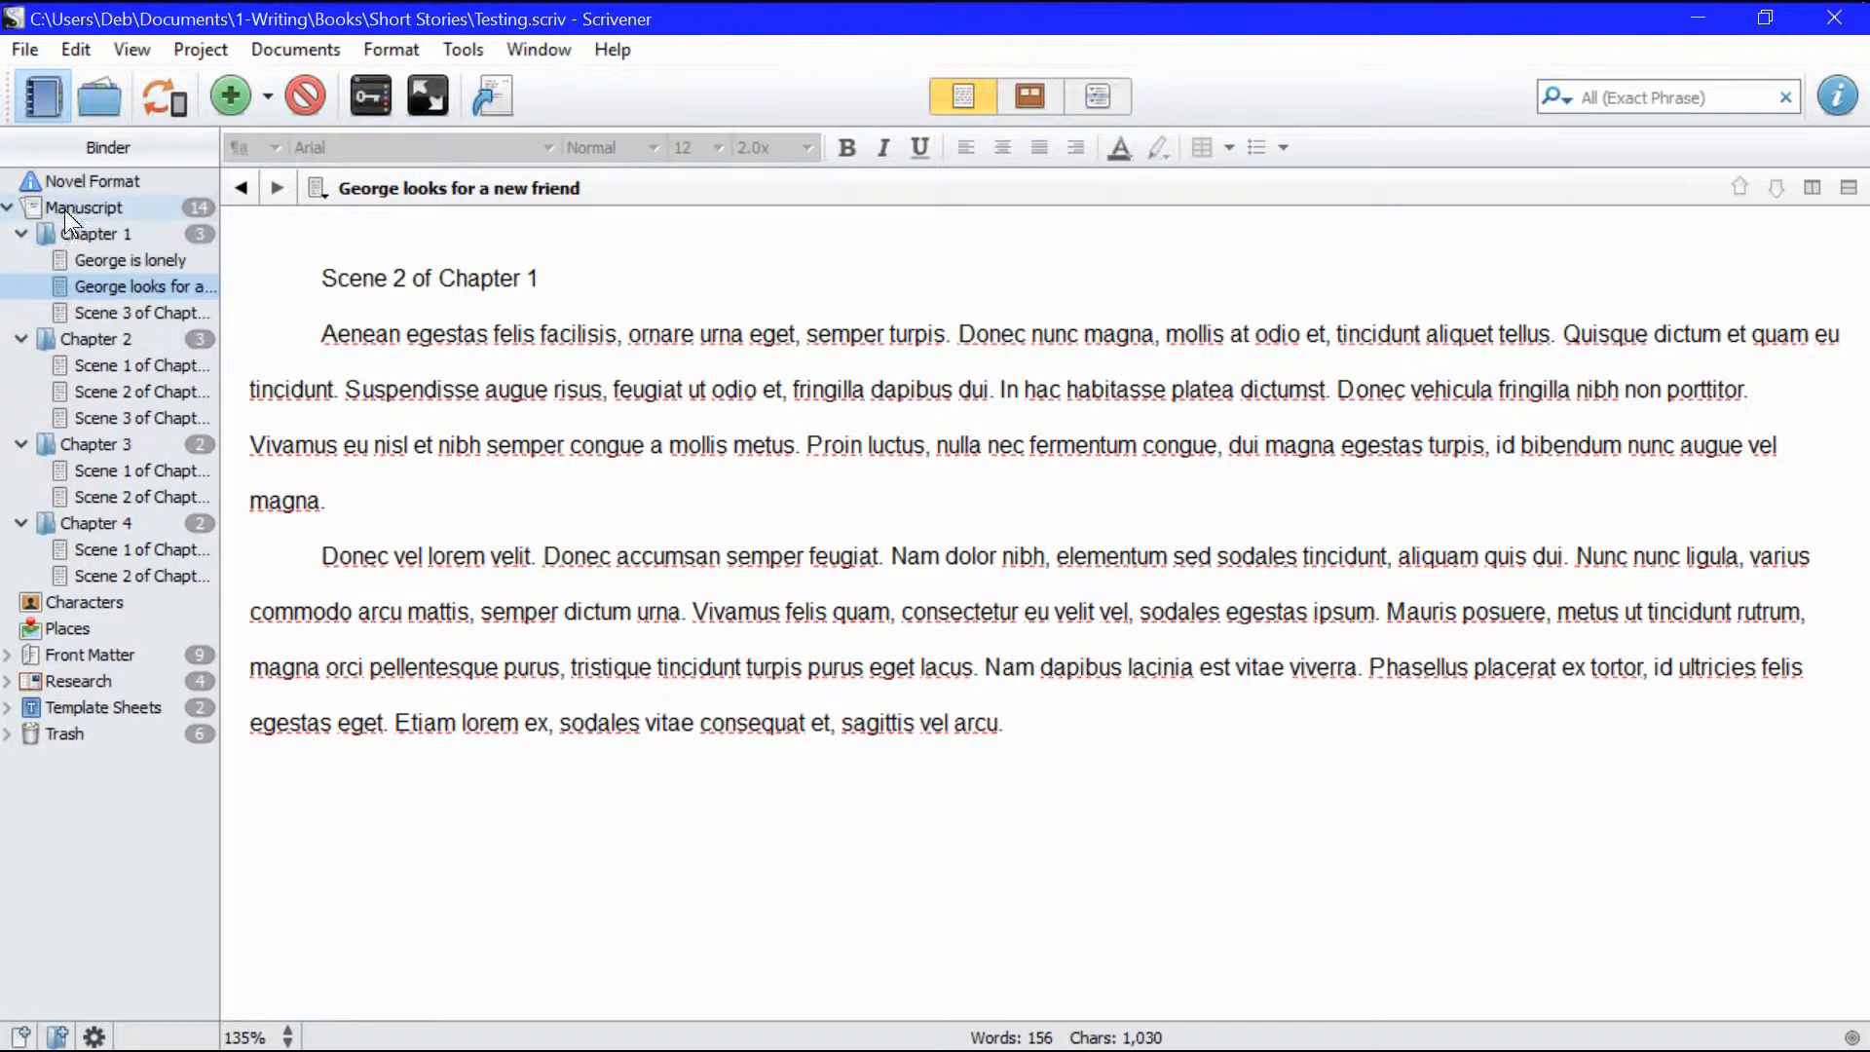
click(82, 521)
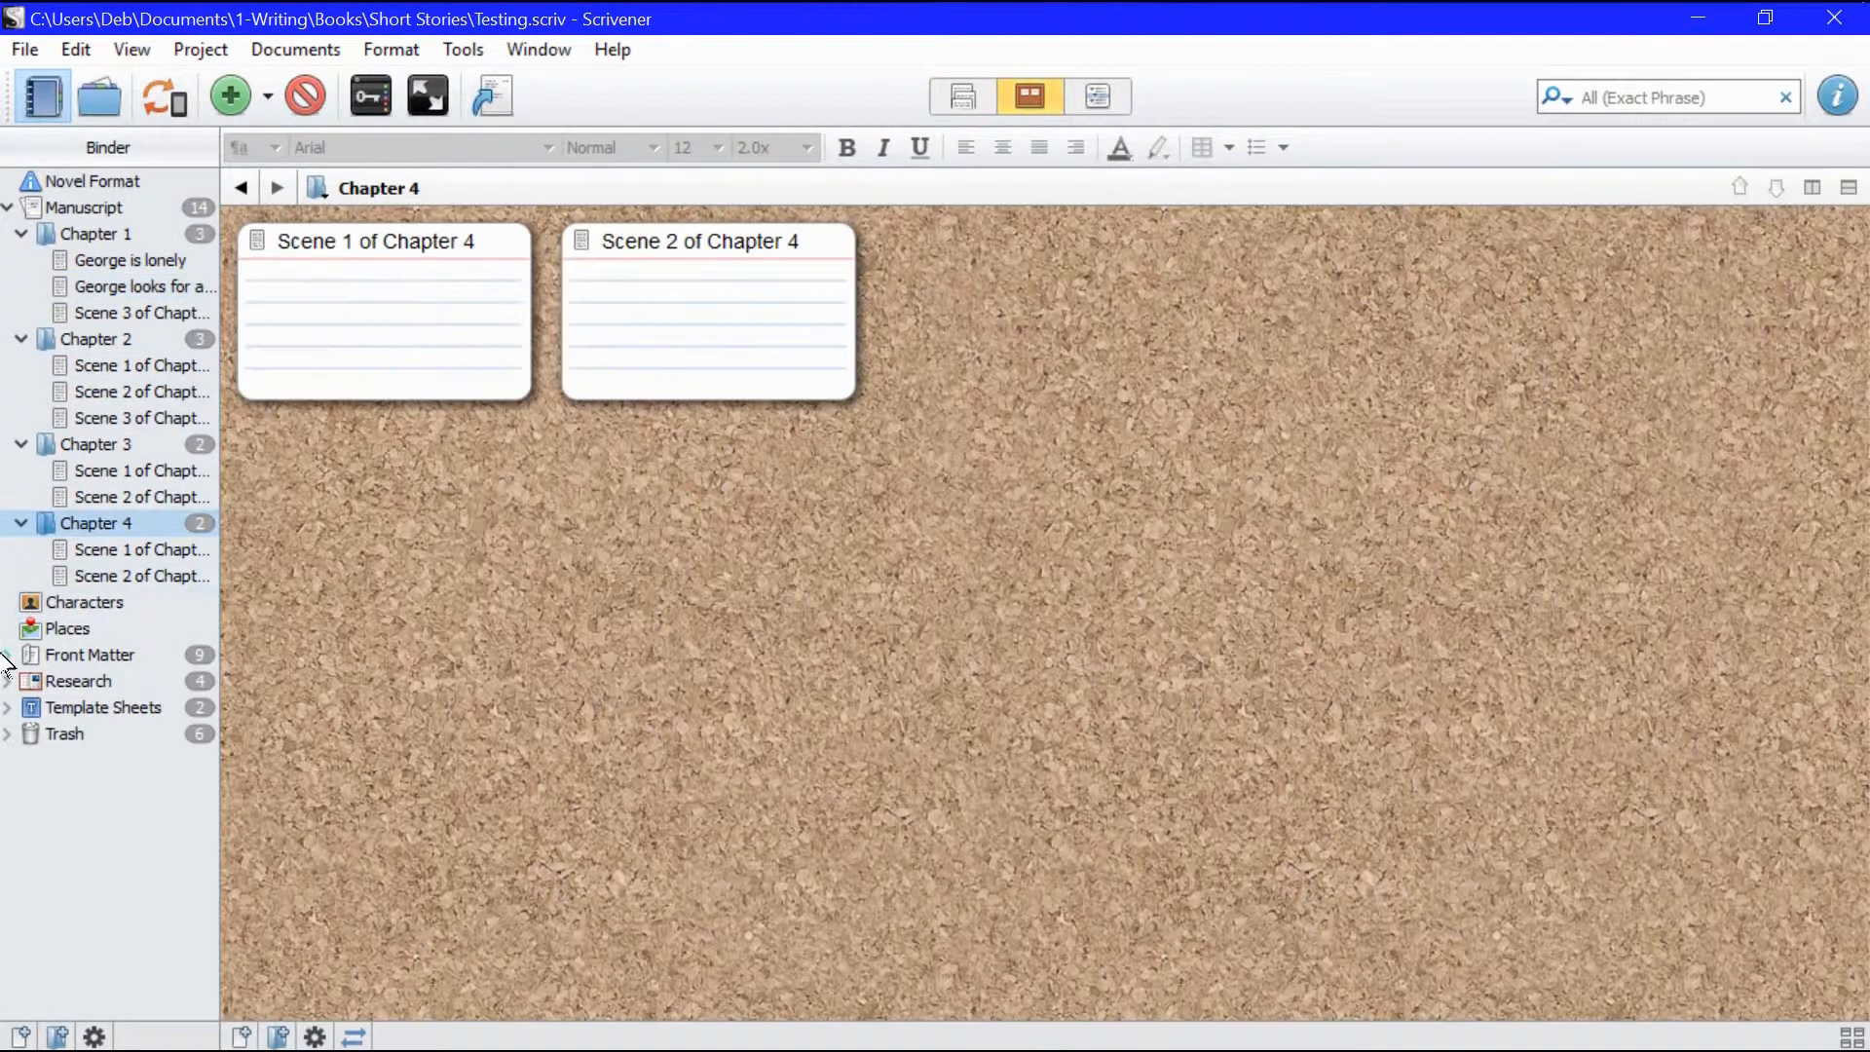
click(84, 211)
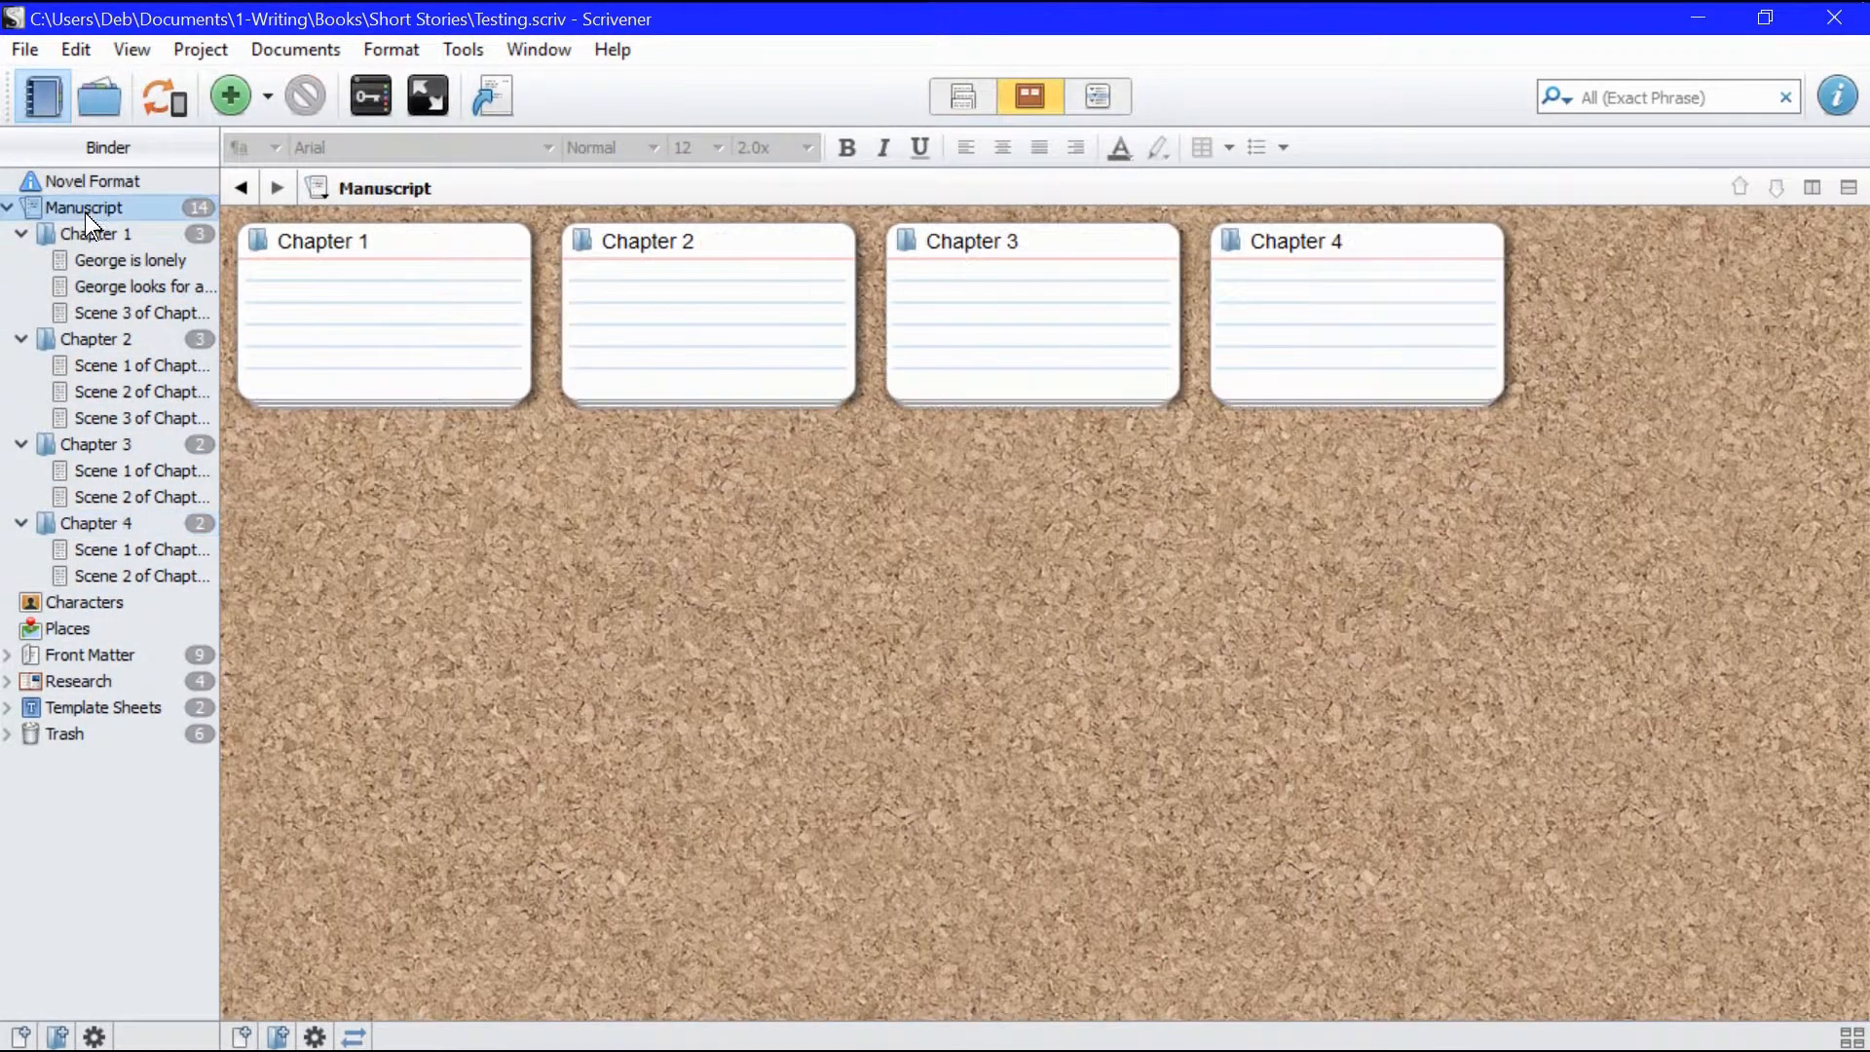
click(264, 98)
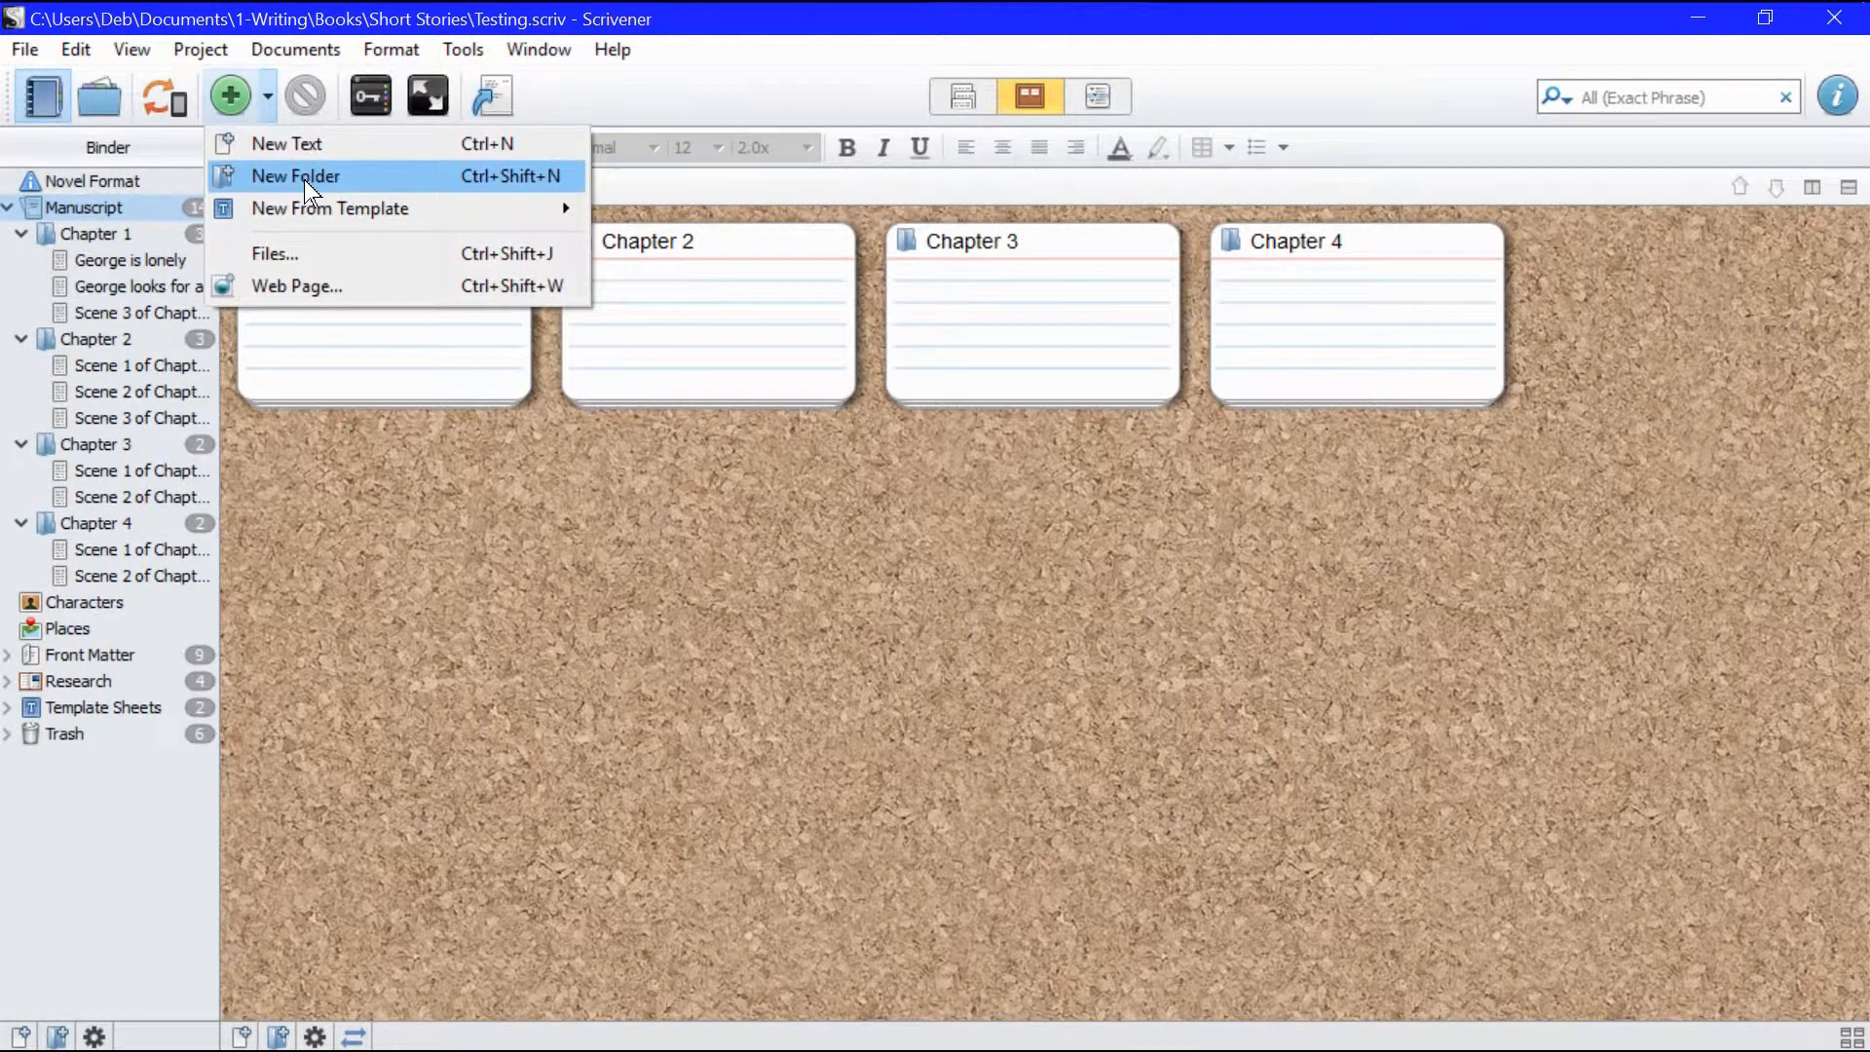
click(353, 856)
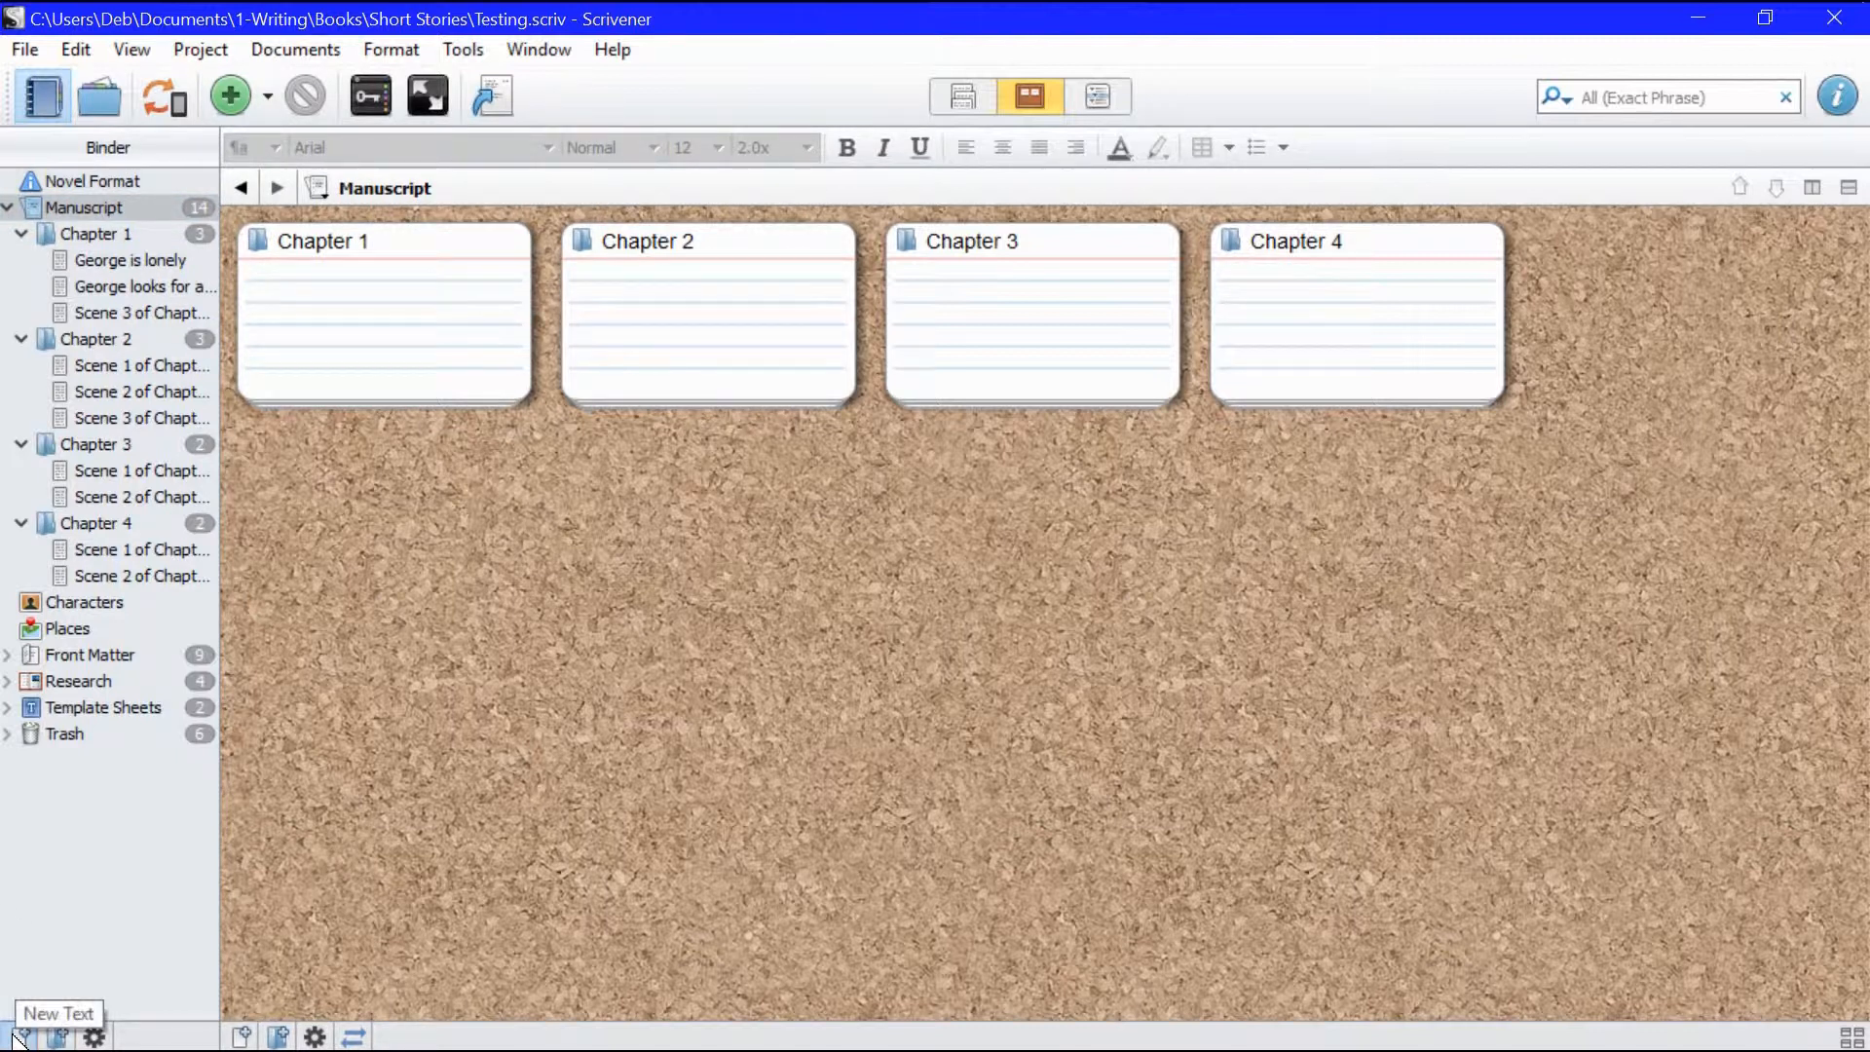
click(62, 1038)
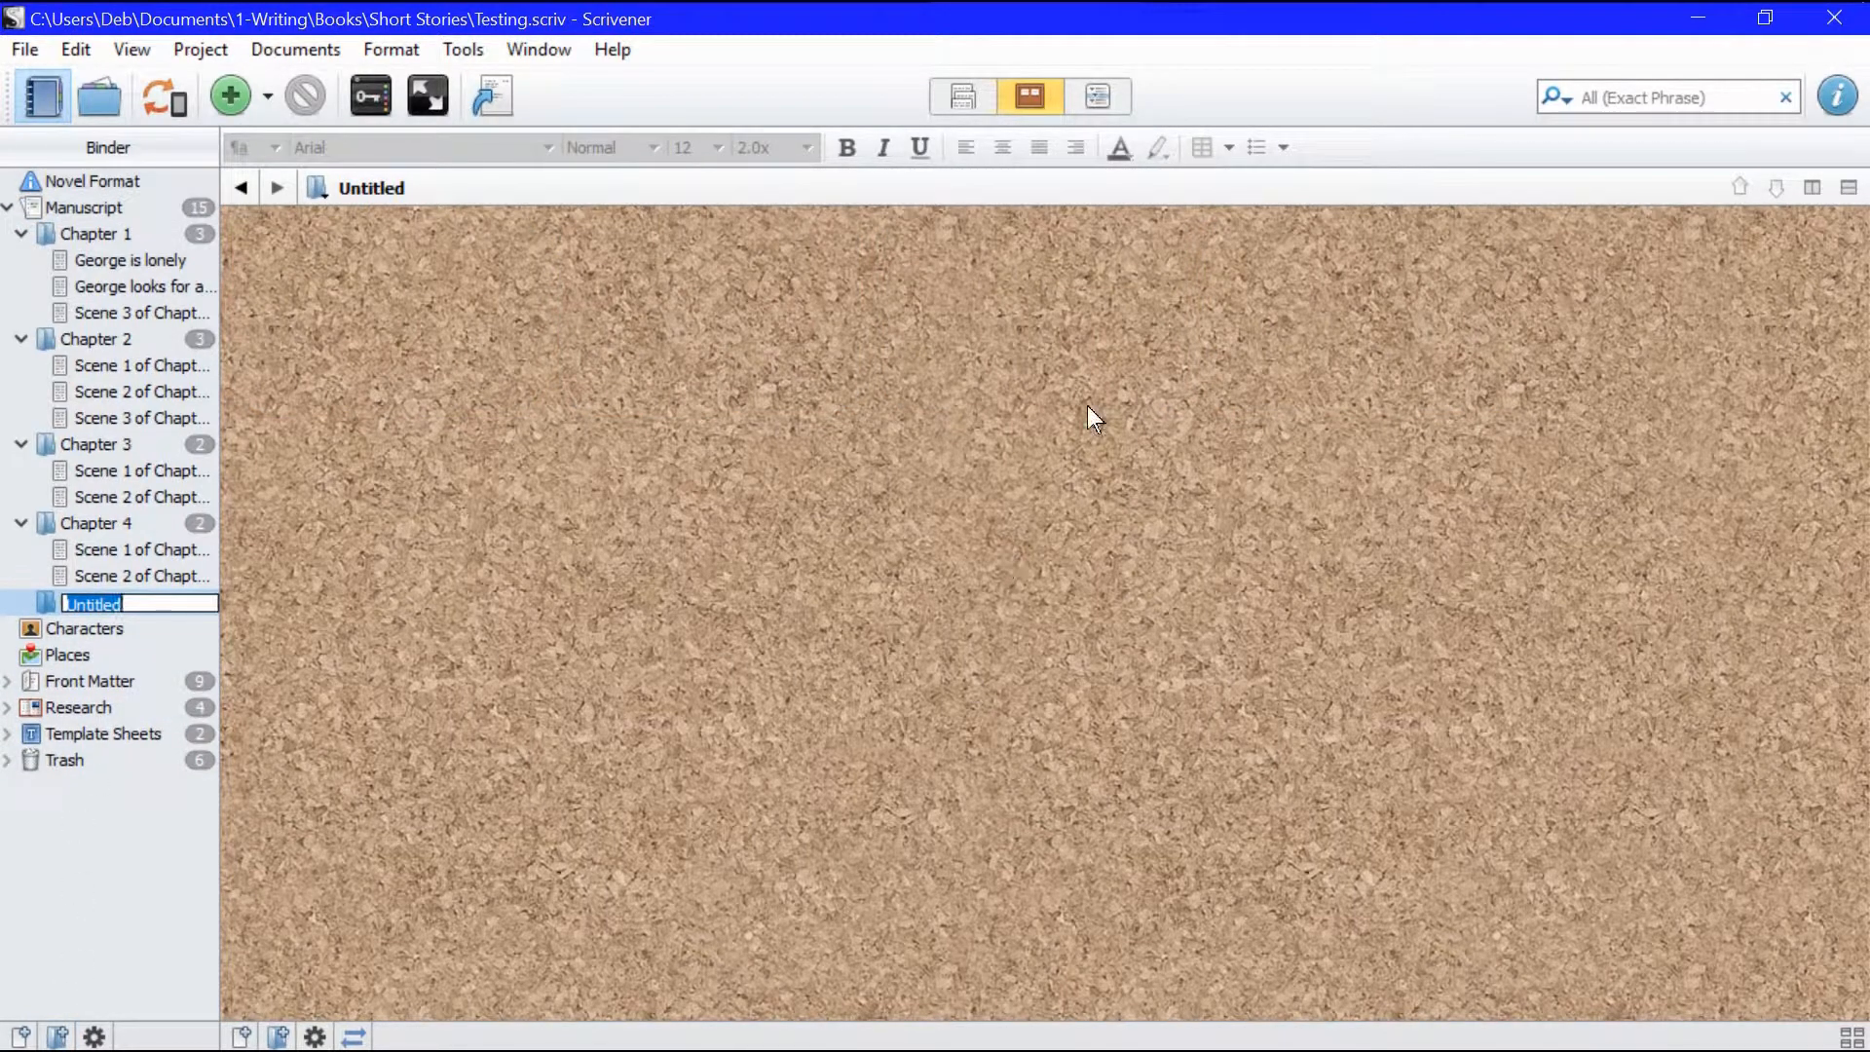
text(Chapter 5)
key(Return)
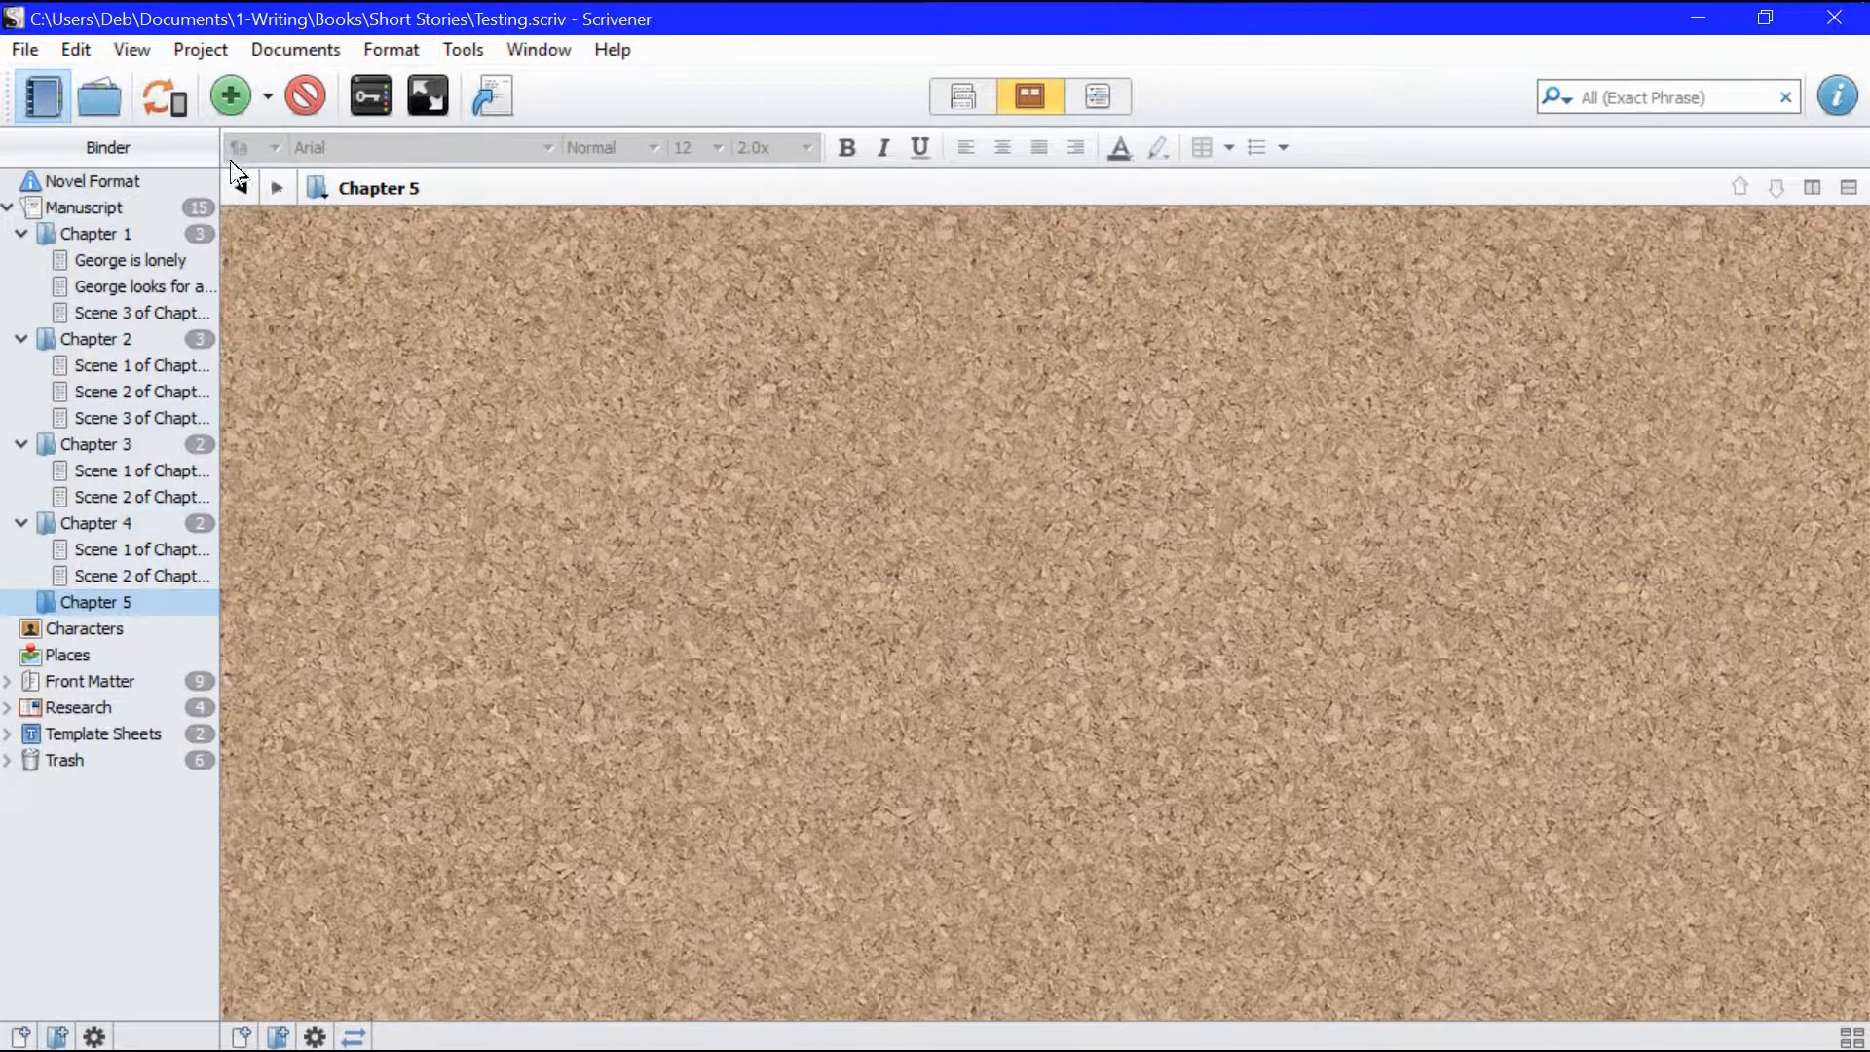
Step: Create a new text document titled "George meets Raquel" inside the Chapter 5 folder and place the cursor in its body
click(270, 102)
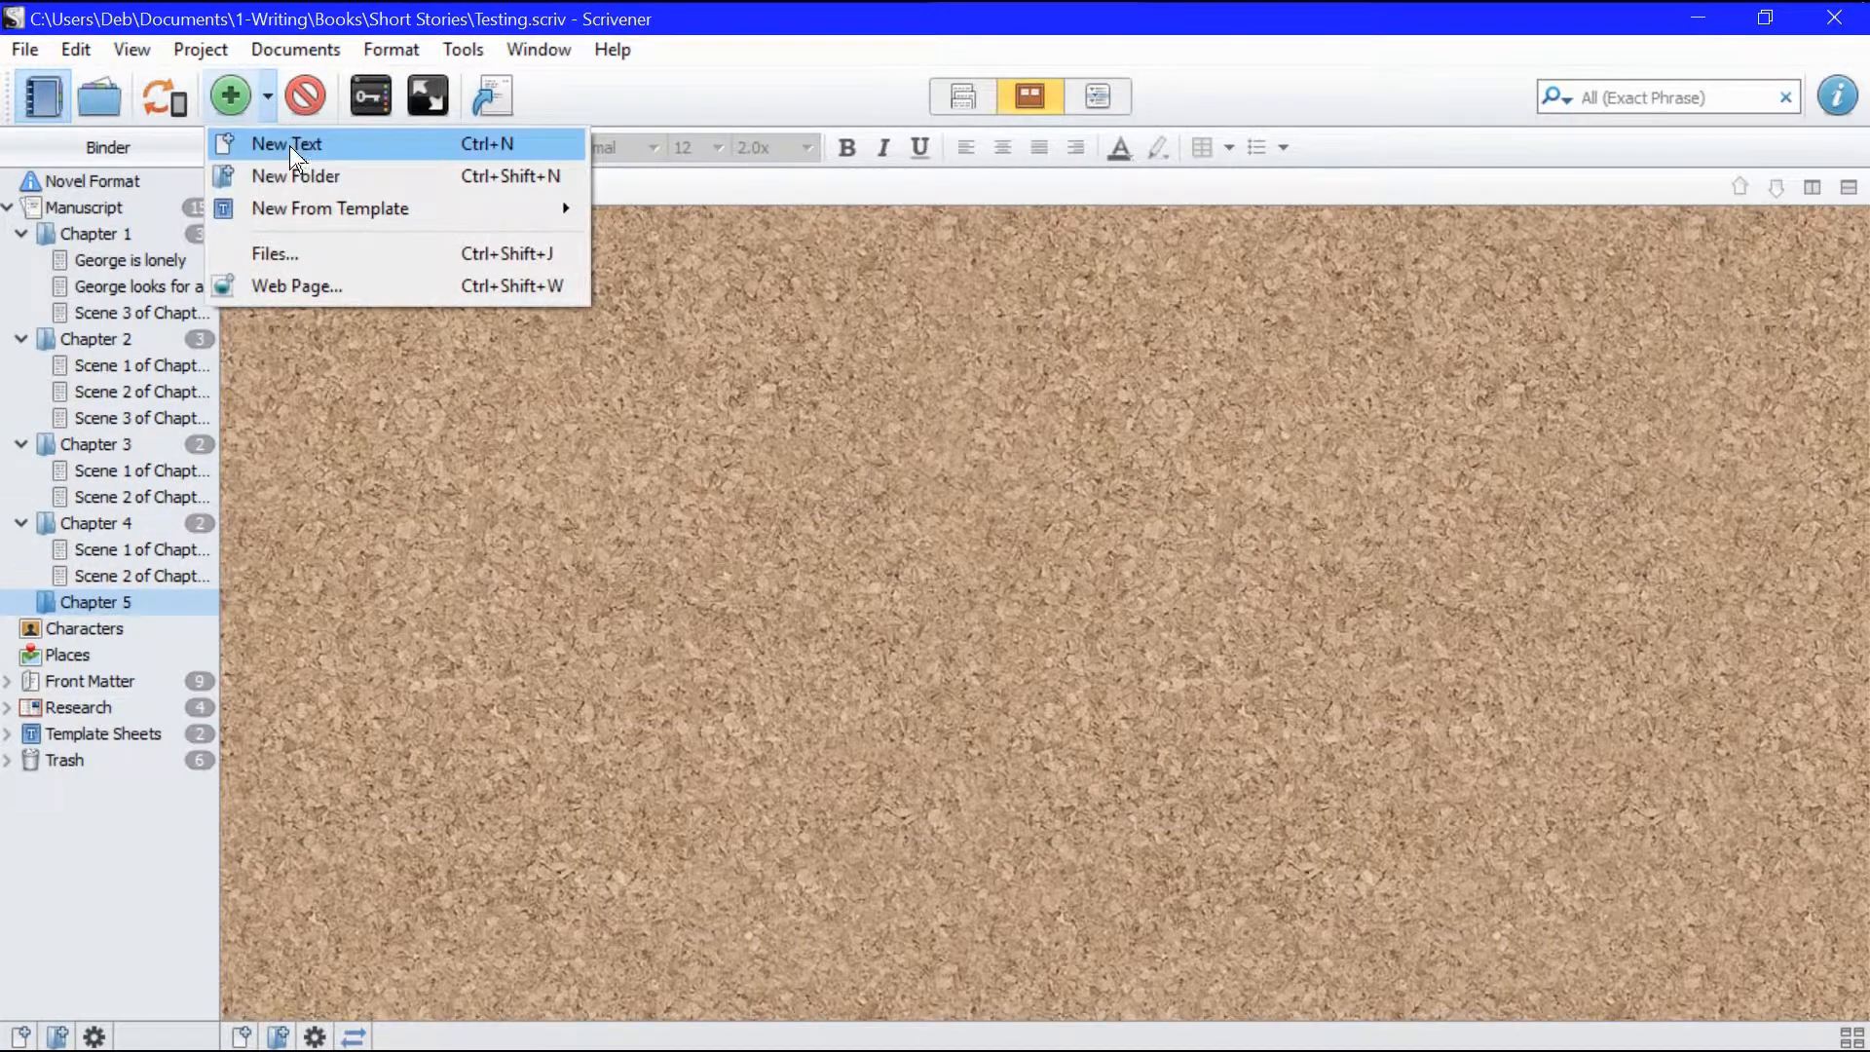
click(289, 144)
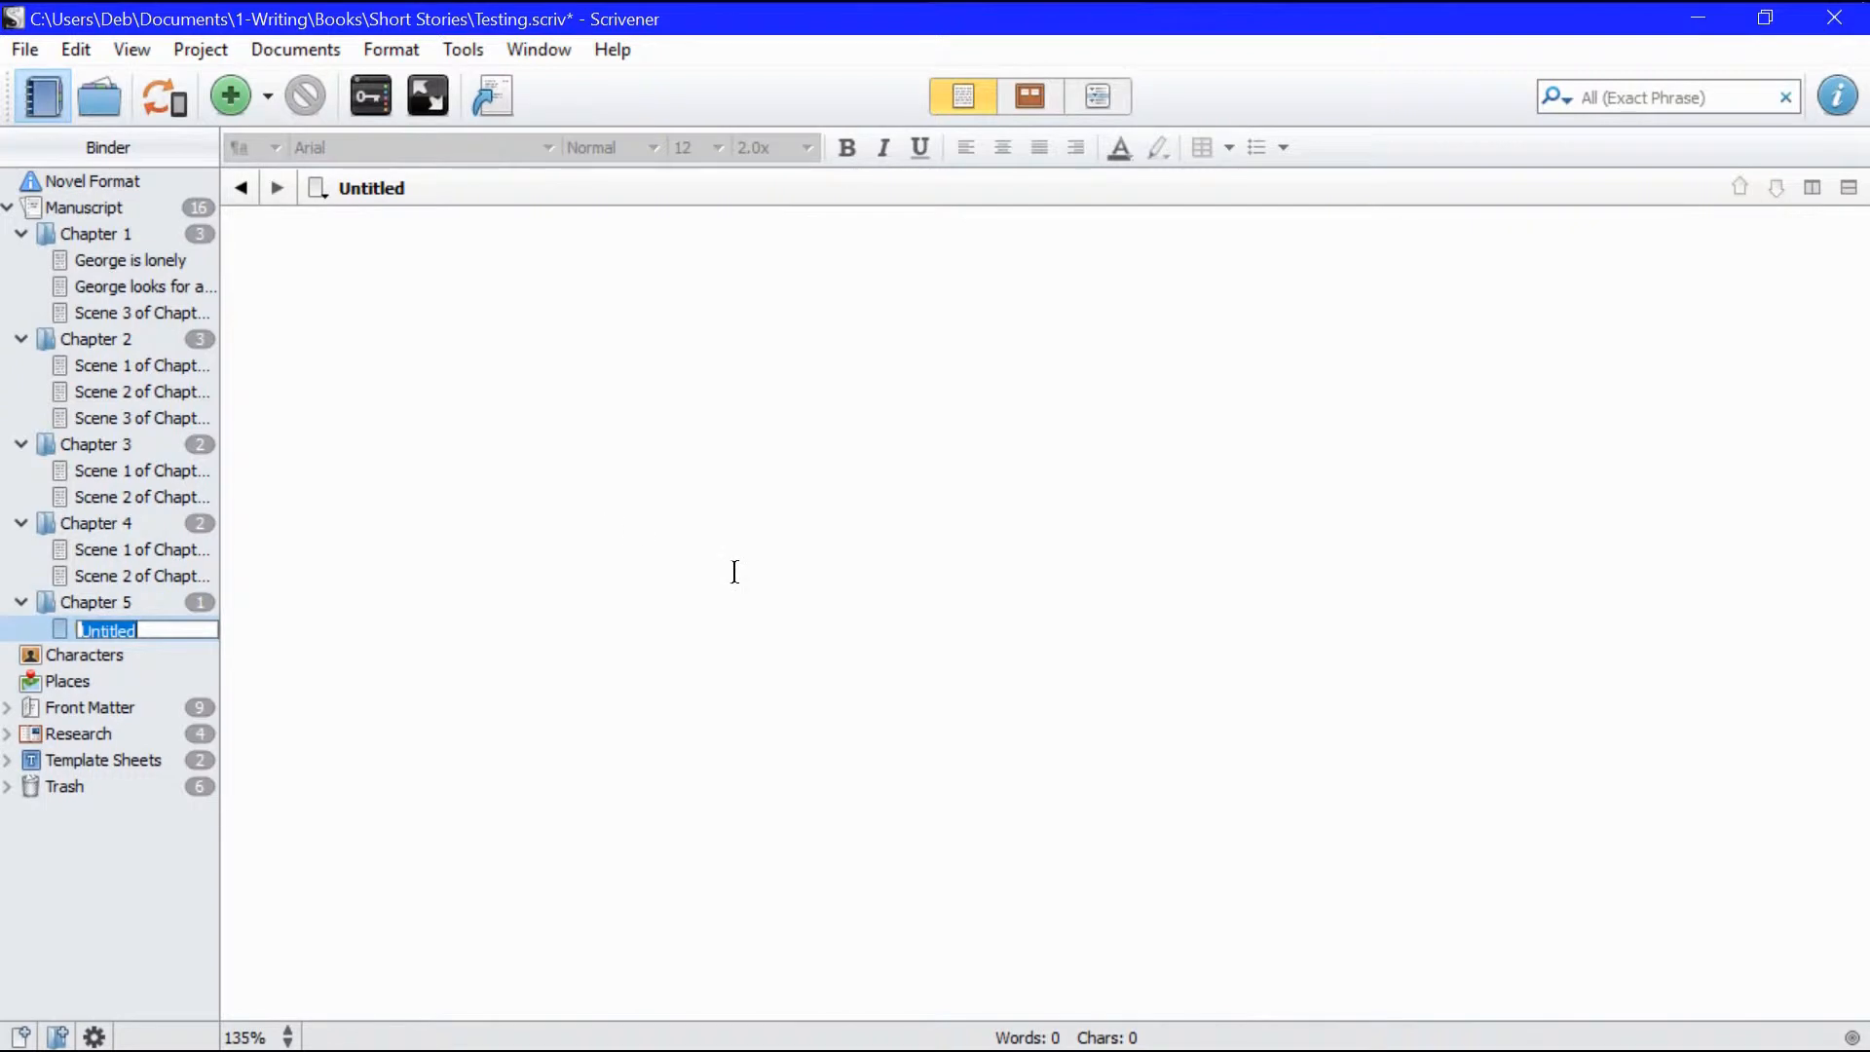
text(George me)
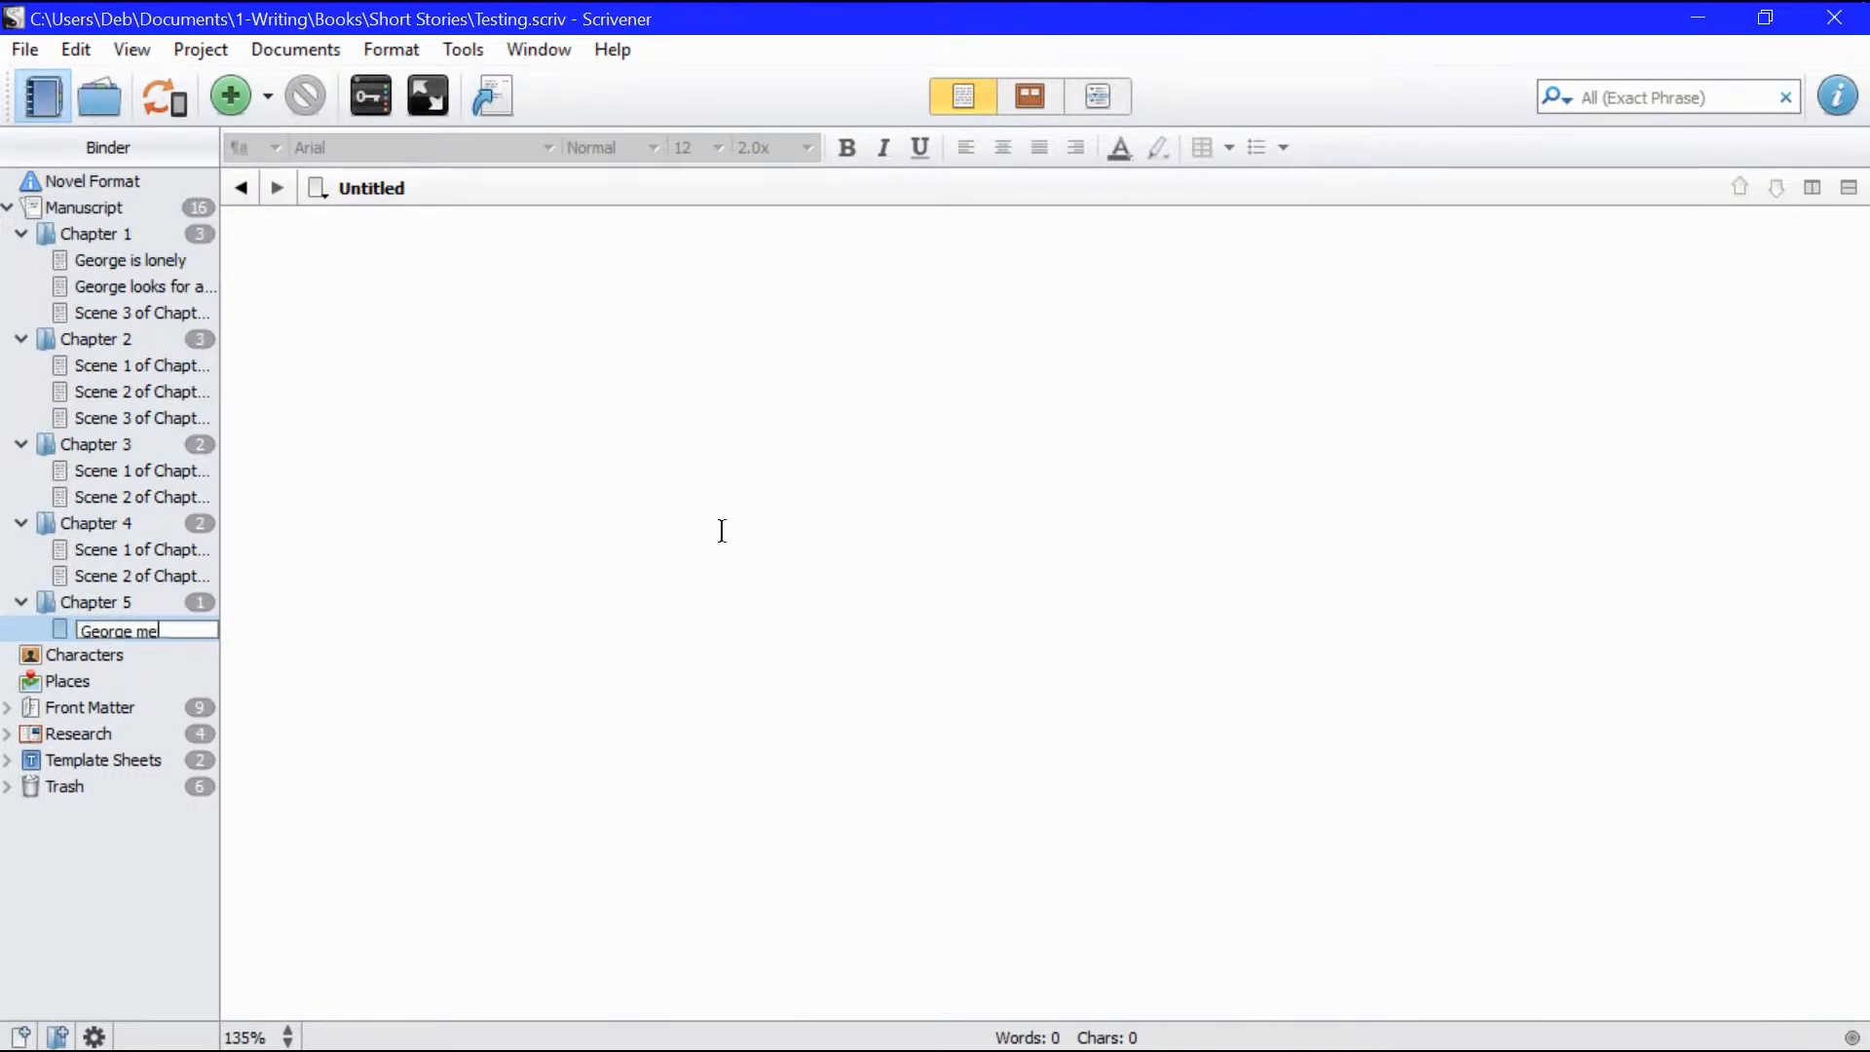
text(ets Raquel)
key(Return)
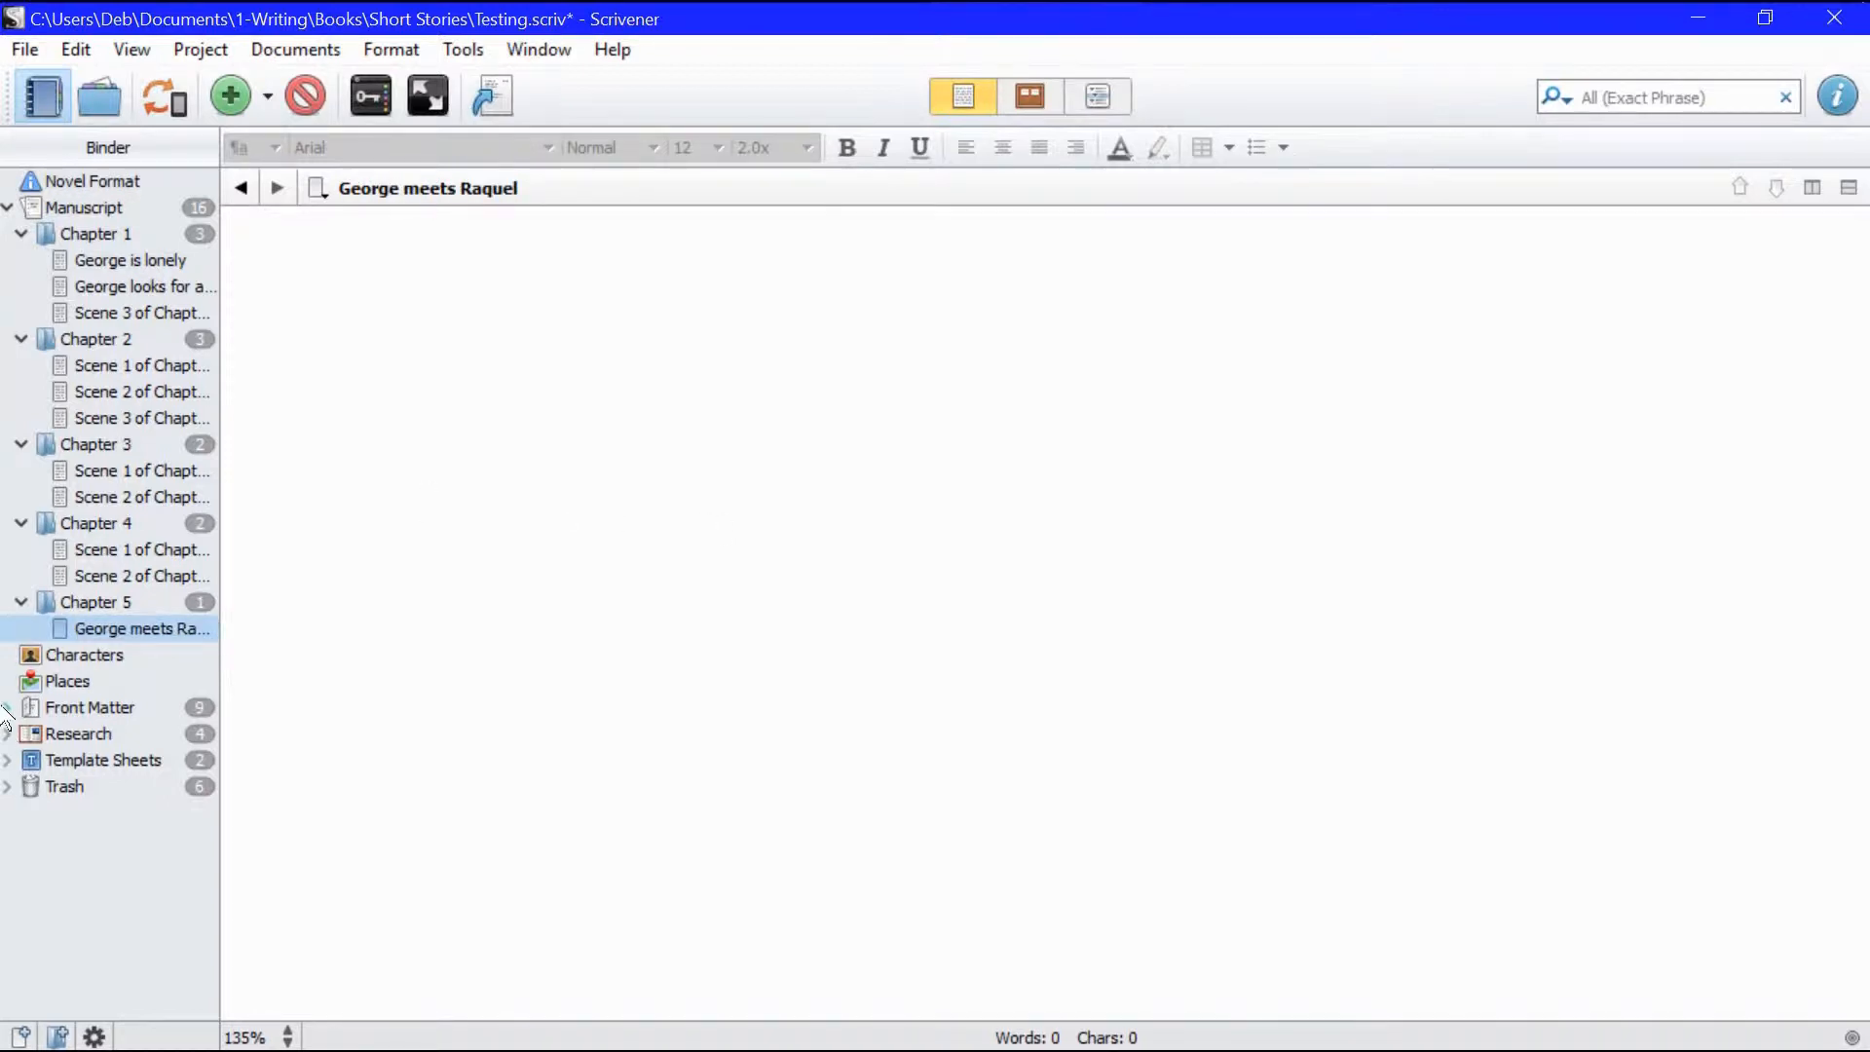
click(390, 279)
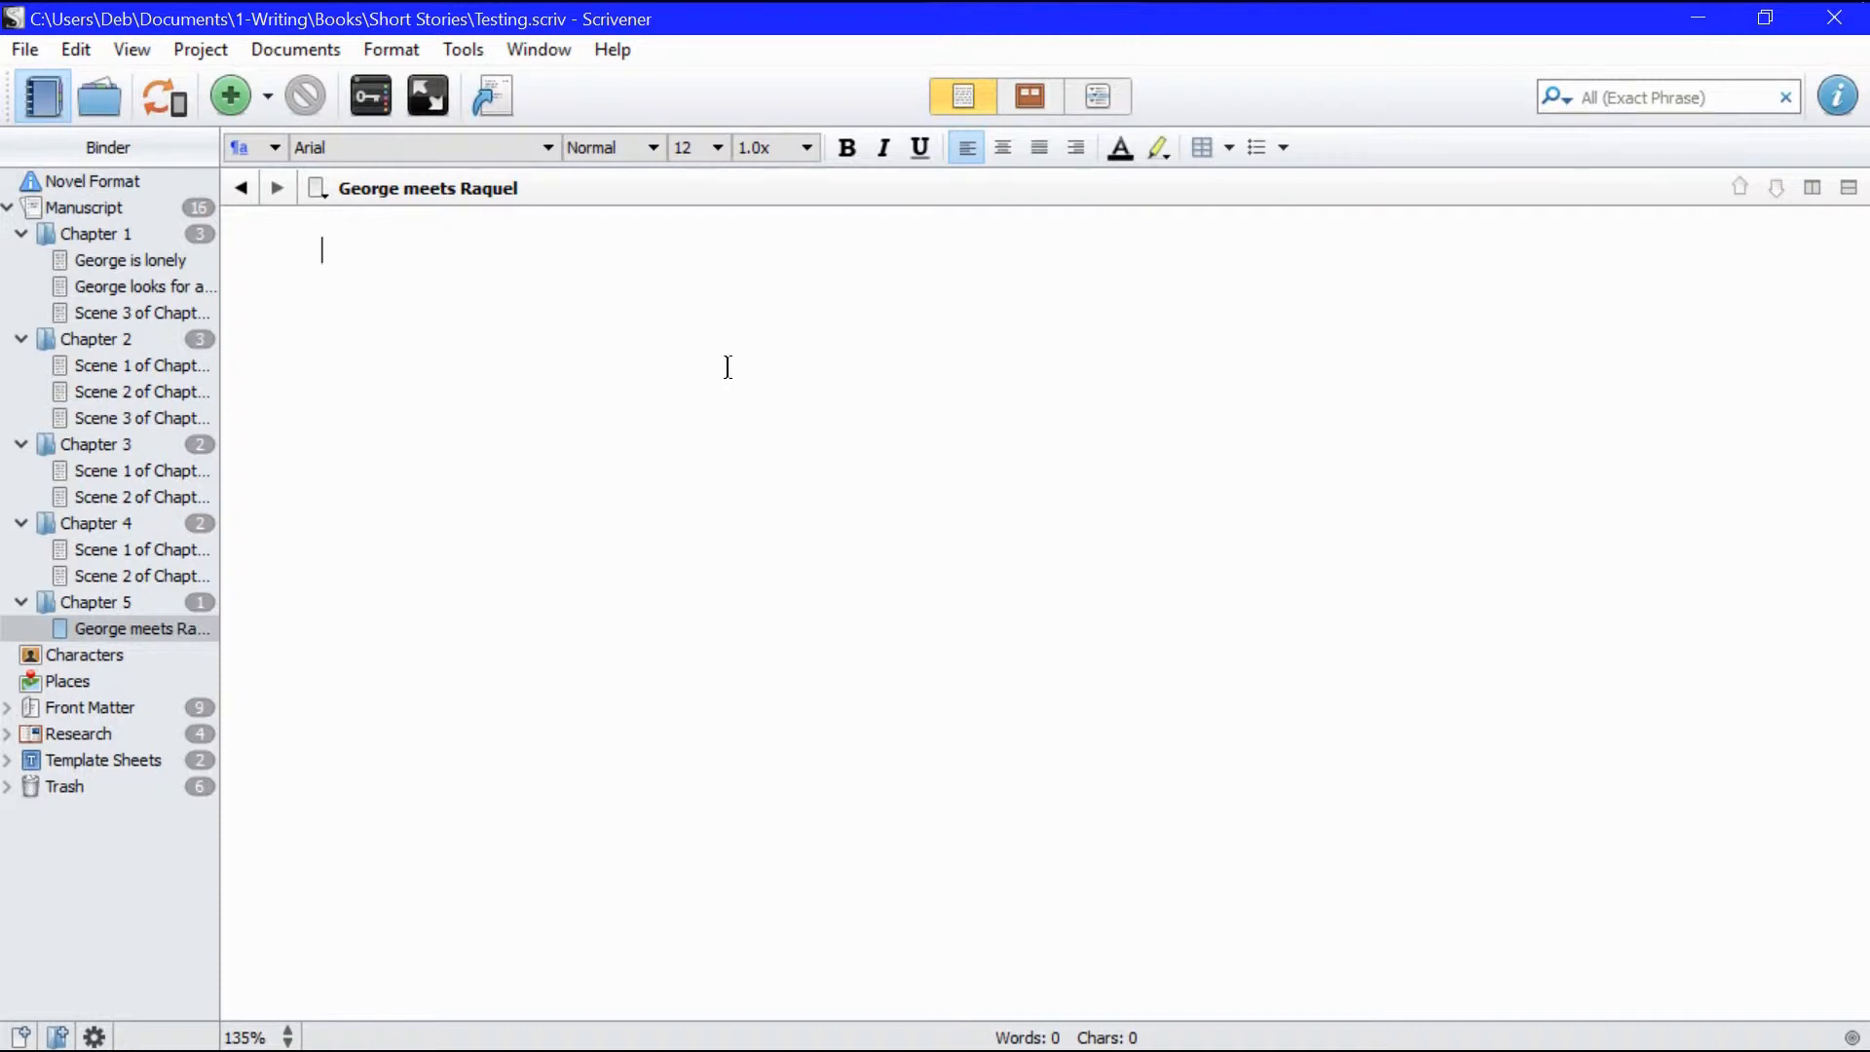
Step: Reopen the Chapter 1 scene "George is lonely" to review its text
click(92, 235)
click(154, 260)
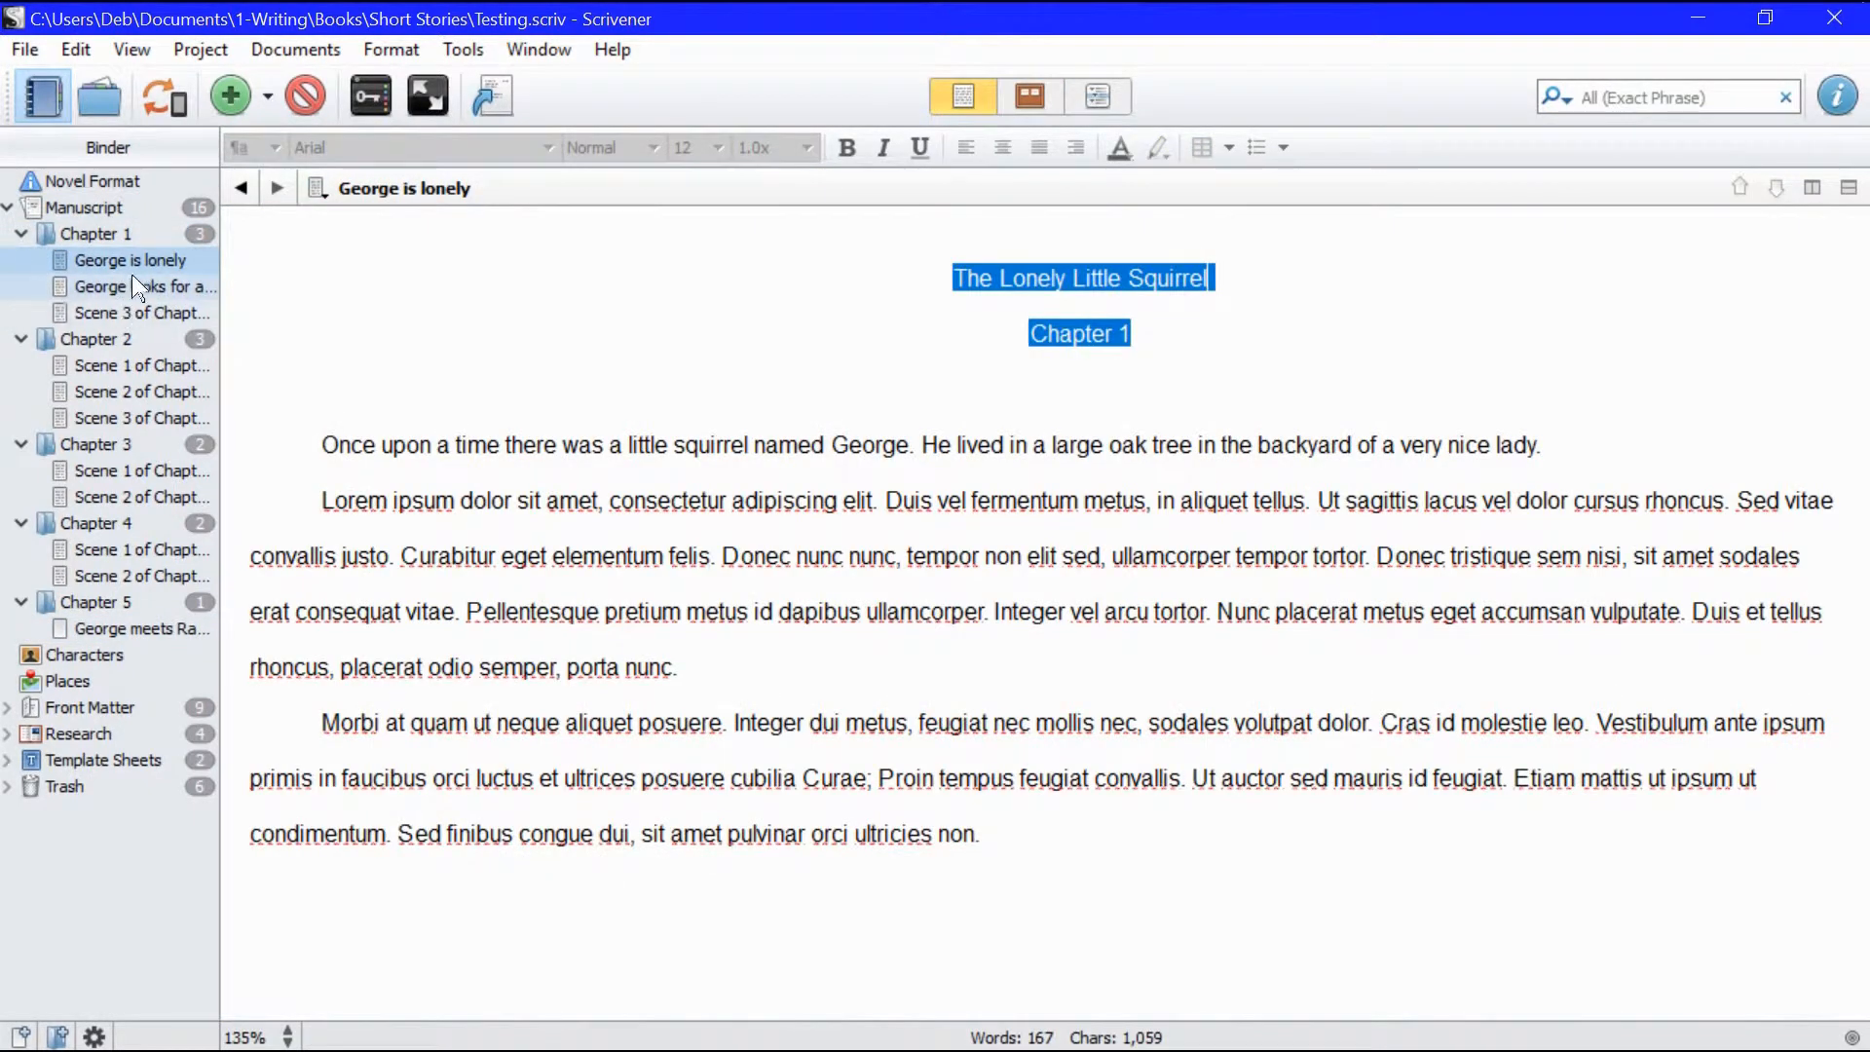